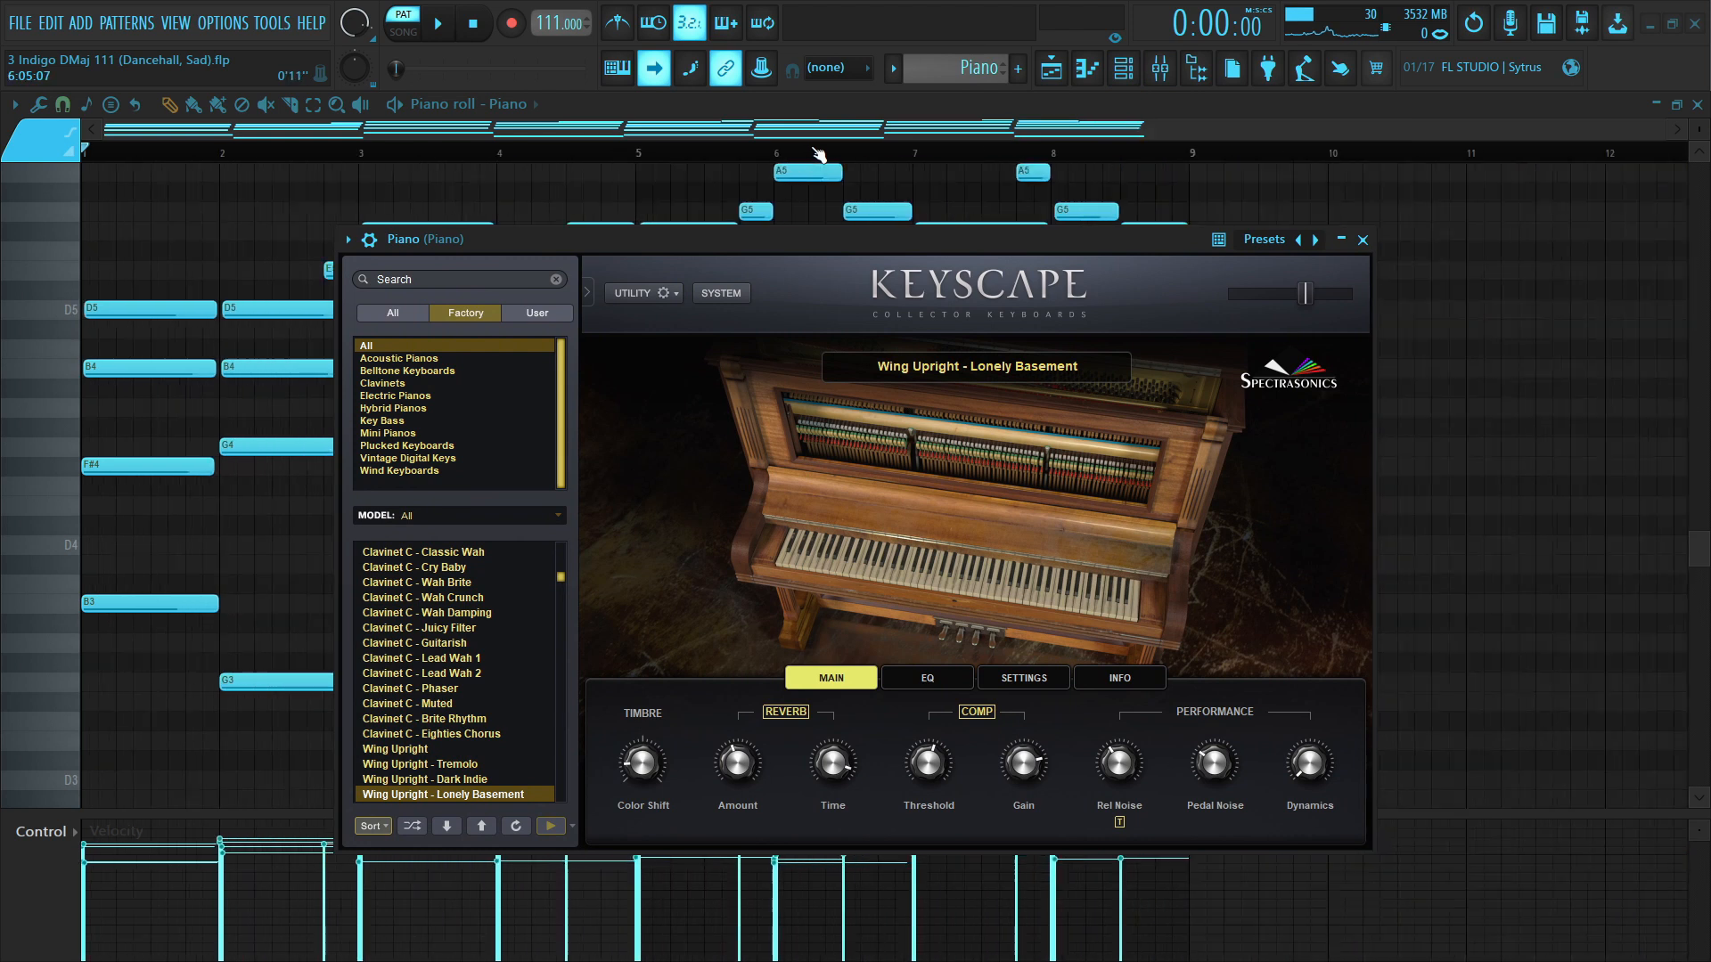
- Move the Keyscape plugin window aside and examine the opening piano chords behind it
{"action": "left_click_drag", "start_coordinate": [817, 240], "coordinate": [1068, 228]}
{"action": "scroll", "coordinate": [317, 483], "scroll_direction": "up", "scroll_amount": 3}
{"action": "scroll", "coordinate": [384, 546], "scroll_direction": "down", "scroll_amount": 3}
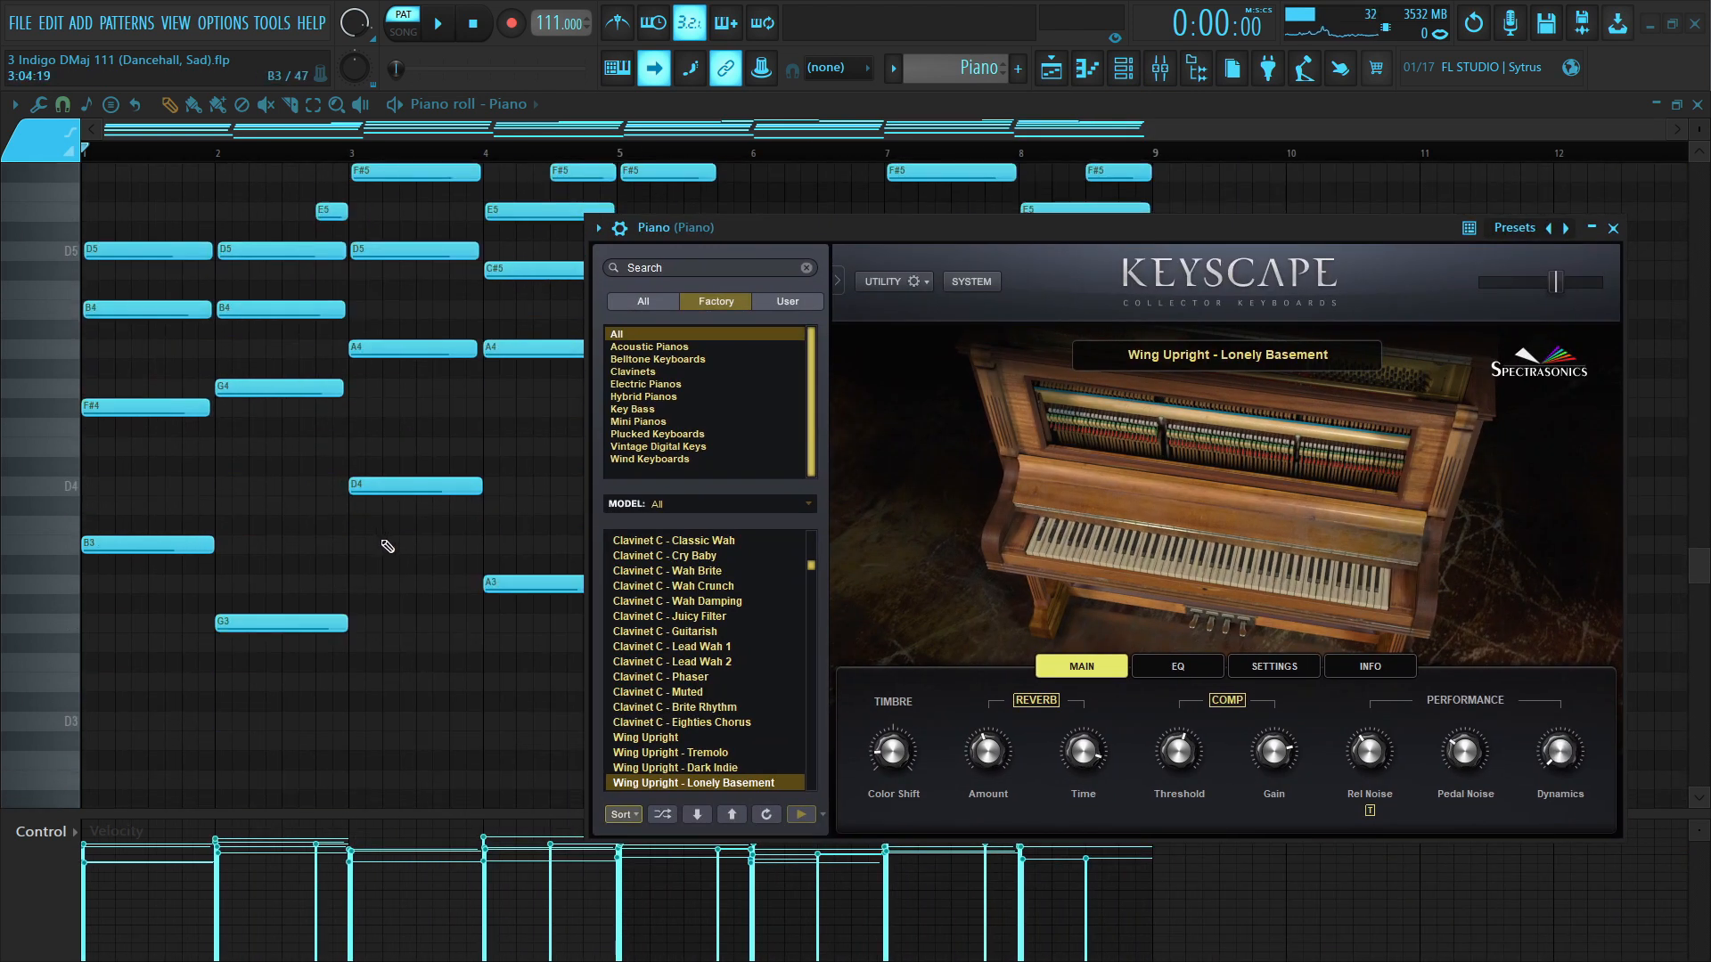
{"action": "scroll", "coordinate": [390, 546], "scroll_direction": "up", "scroll_amount": 3}
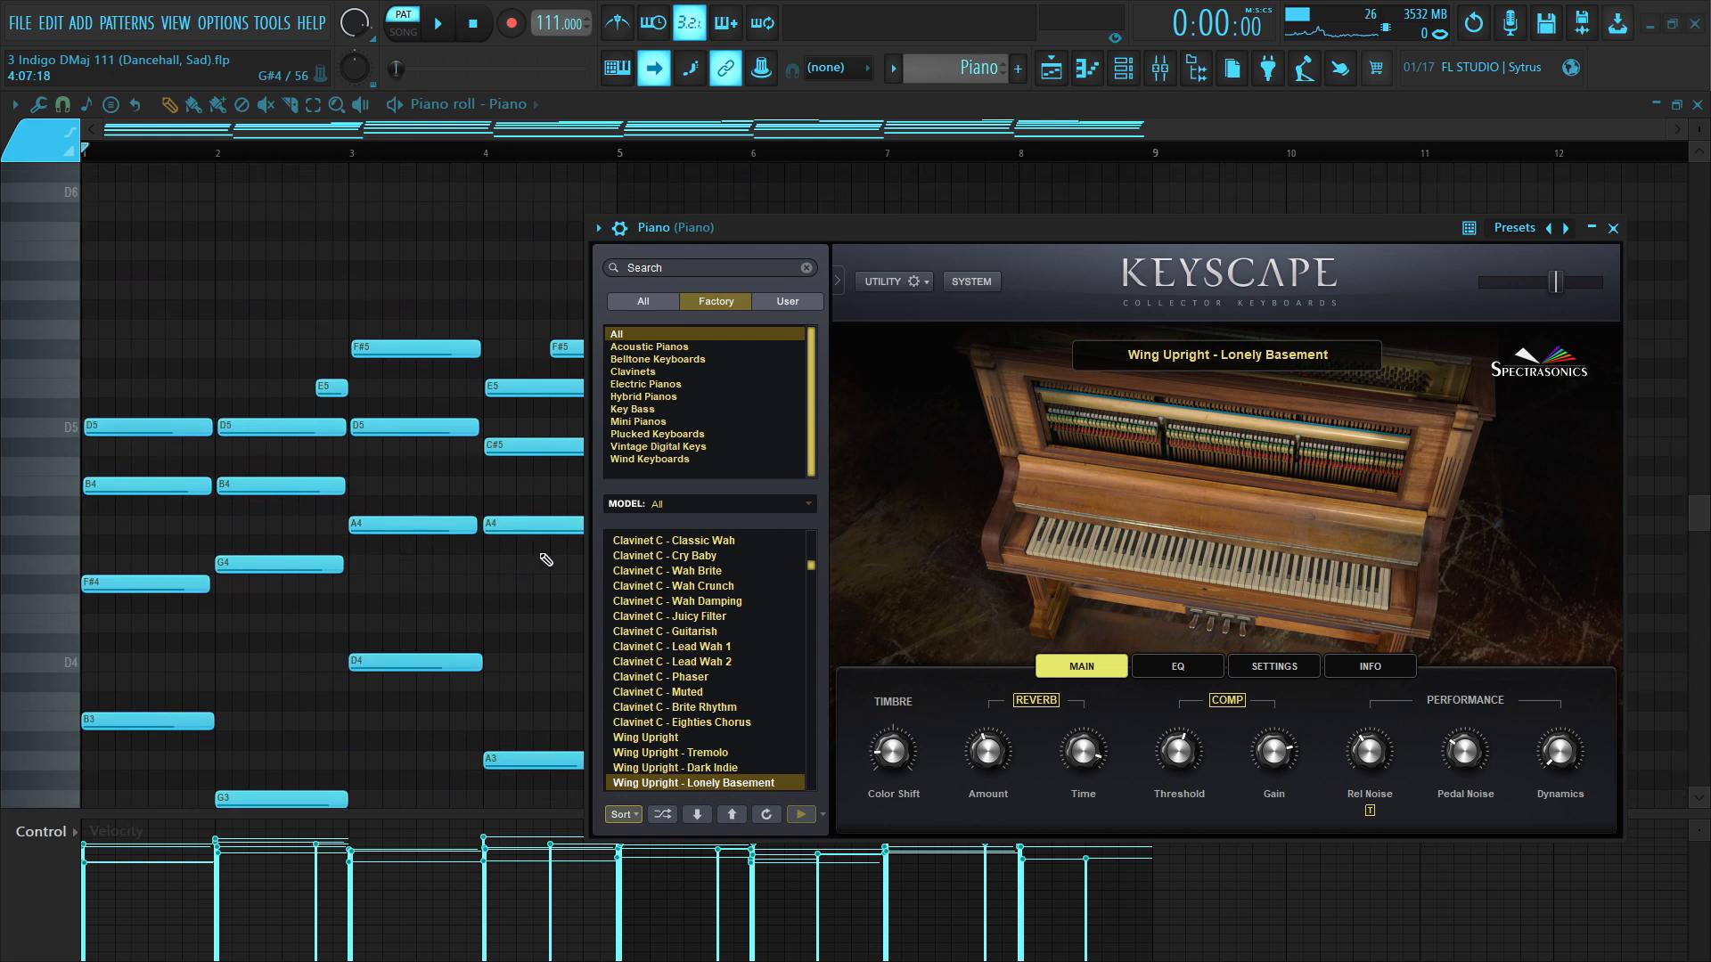
{"action": "scroll", "coordinate": [541, 532], "scroll_direction": "down", "scroll_amount": 1}
{"action": "left_click_drag", "start_coordinate": [585, 250], "coordinate": [658, 245]}
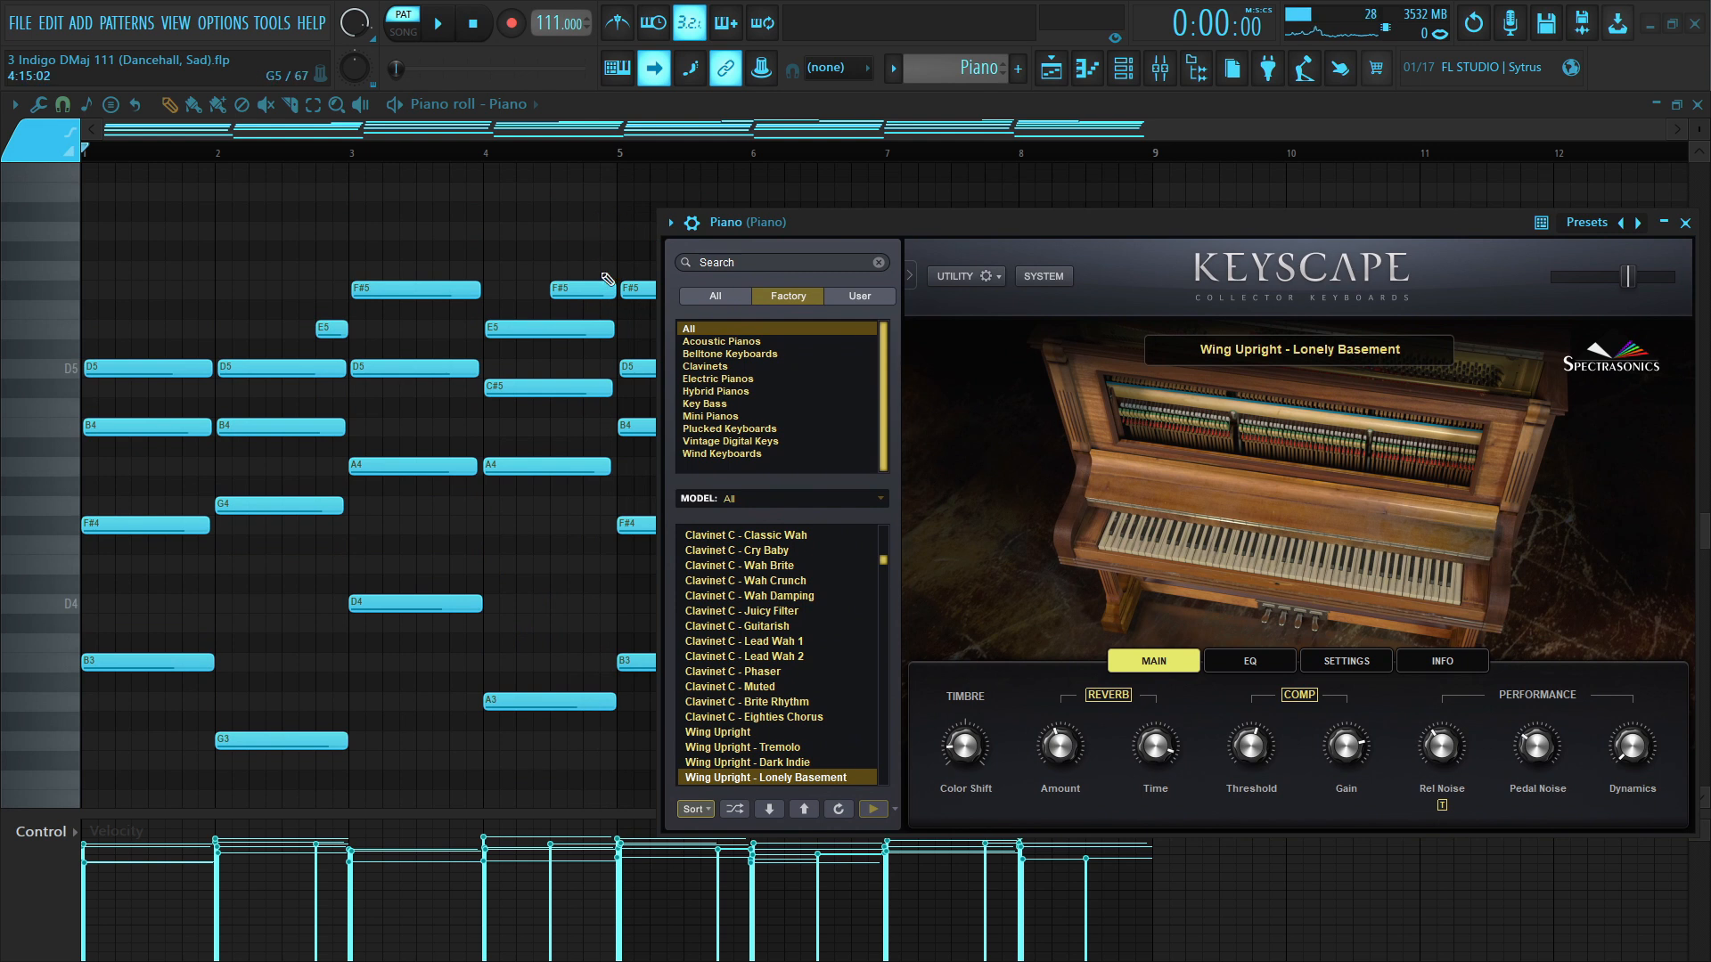
{"action": "left_click_drag", "start_coordinate": [948, 237], "coordinate": [853, 179]}
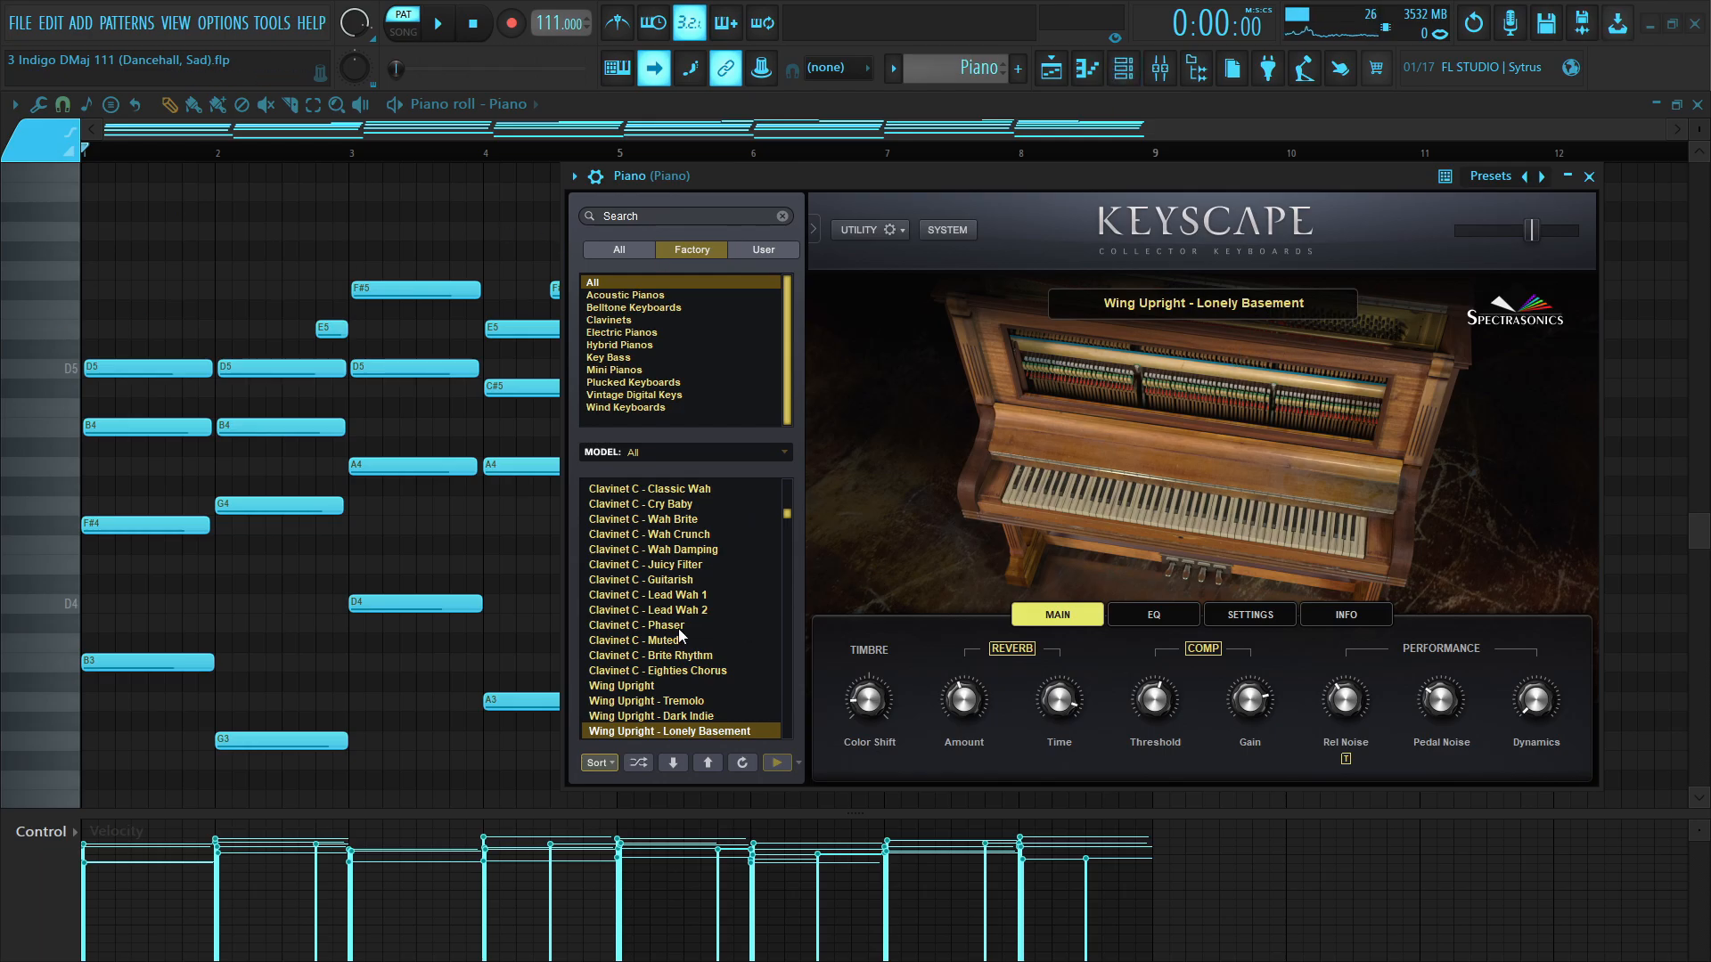
- Browse the Keyscape factory presets and close the plugin window
{"action": "scroll", "coordinate": [681, 634], "scroll_direction": "up", "scroll_amount": 10}
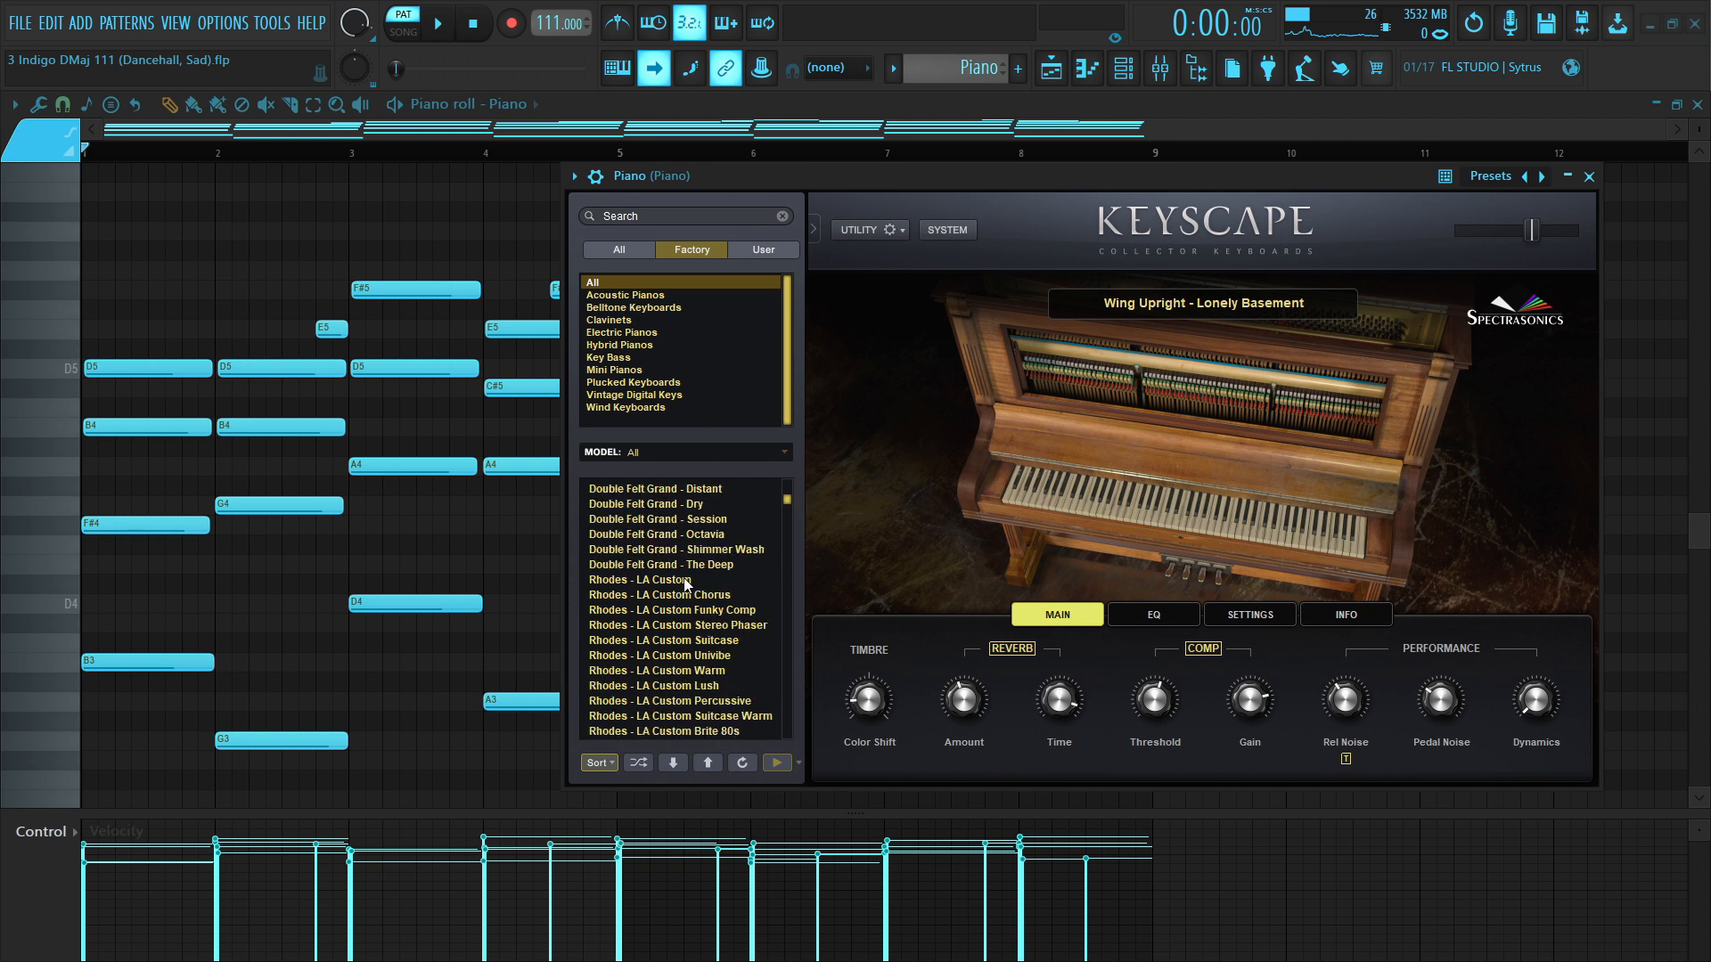
{"action": "scroll", "coordinate": [684, 584], "scroll_direction": "up", "scroll_amount": 5}
{"action": "scroll", "coordinate": [673, 624], "scroll_direction": "down", "scroll_amount": 6}
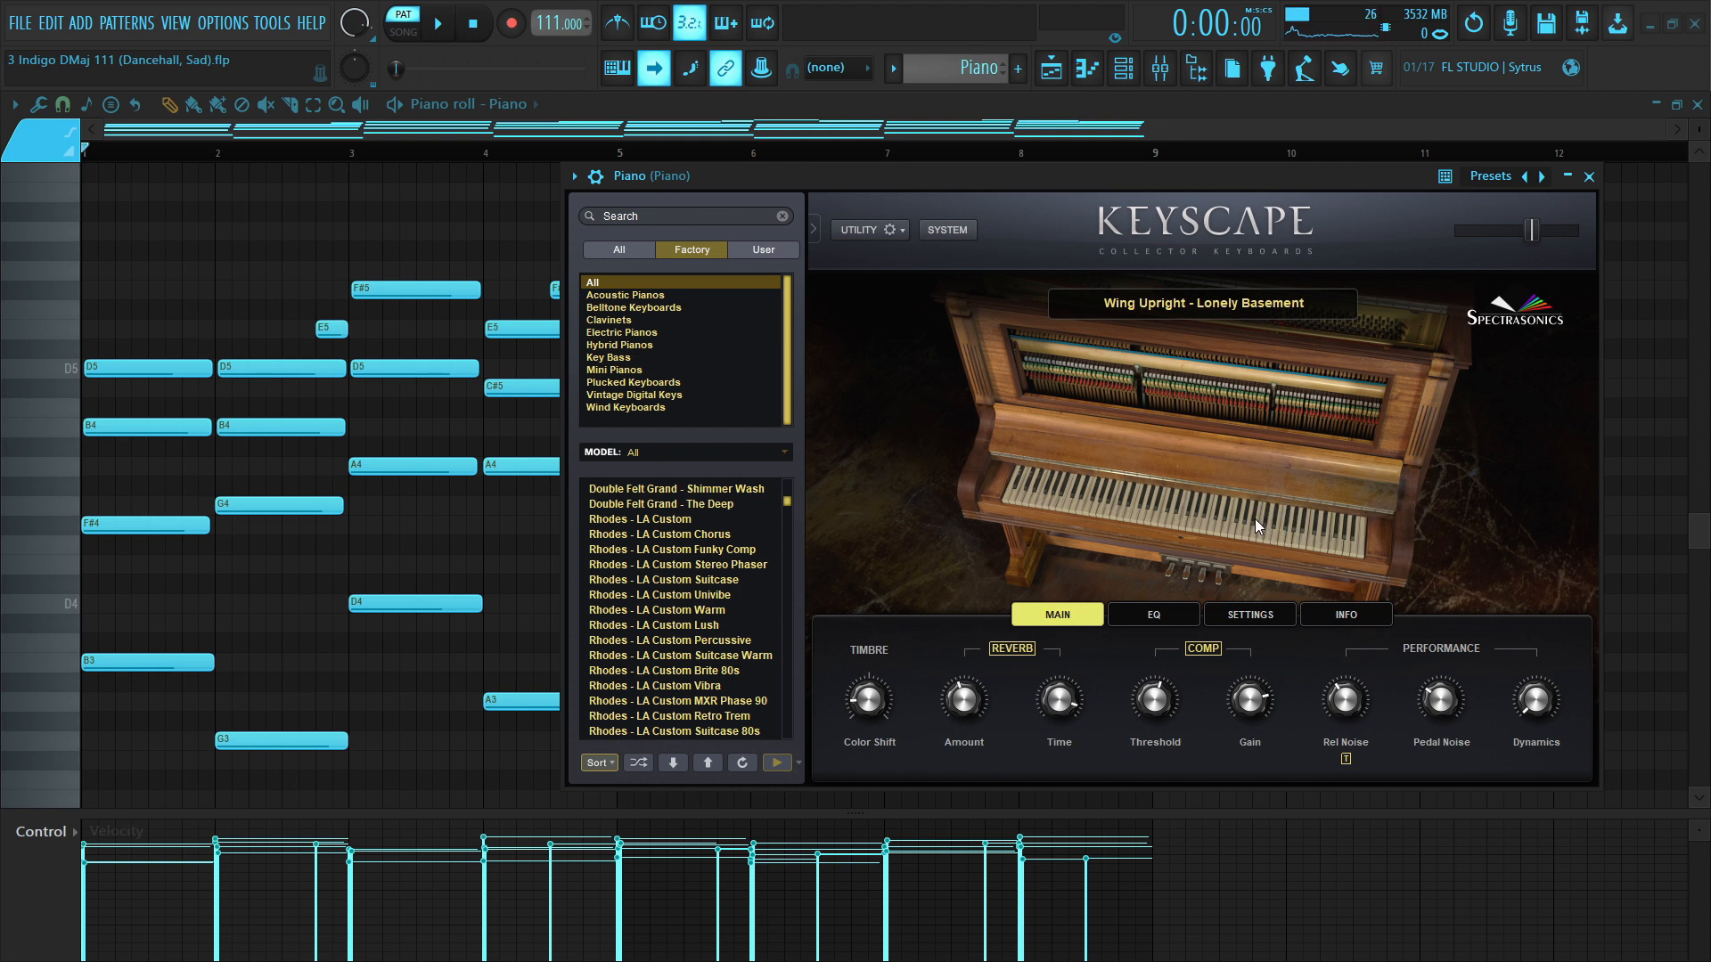
{"action": "key", "text": "Escape"}
- Select the short E5 note ending bar 2 and the F#5 note ending bar 4, then clear the selection
{"action": "scroll", "coordinate": [649, 630], "scroll_direction": "down", "scroll_amount": 3}
{"action": "scroll", "coordinate": [650, 630], "scroll_direction": "up", "scroll_amount": 5}
{"action": "scroll", "coordinate": [619, 612], "scroll_direction": "down", "scroll_amount": 3}
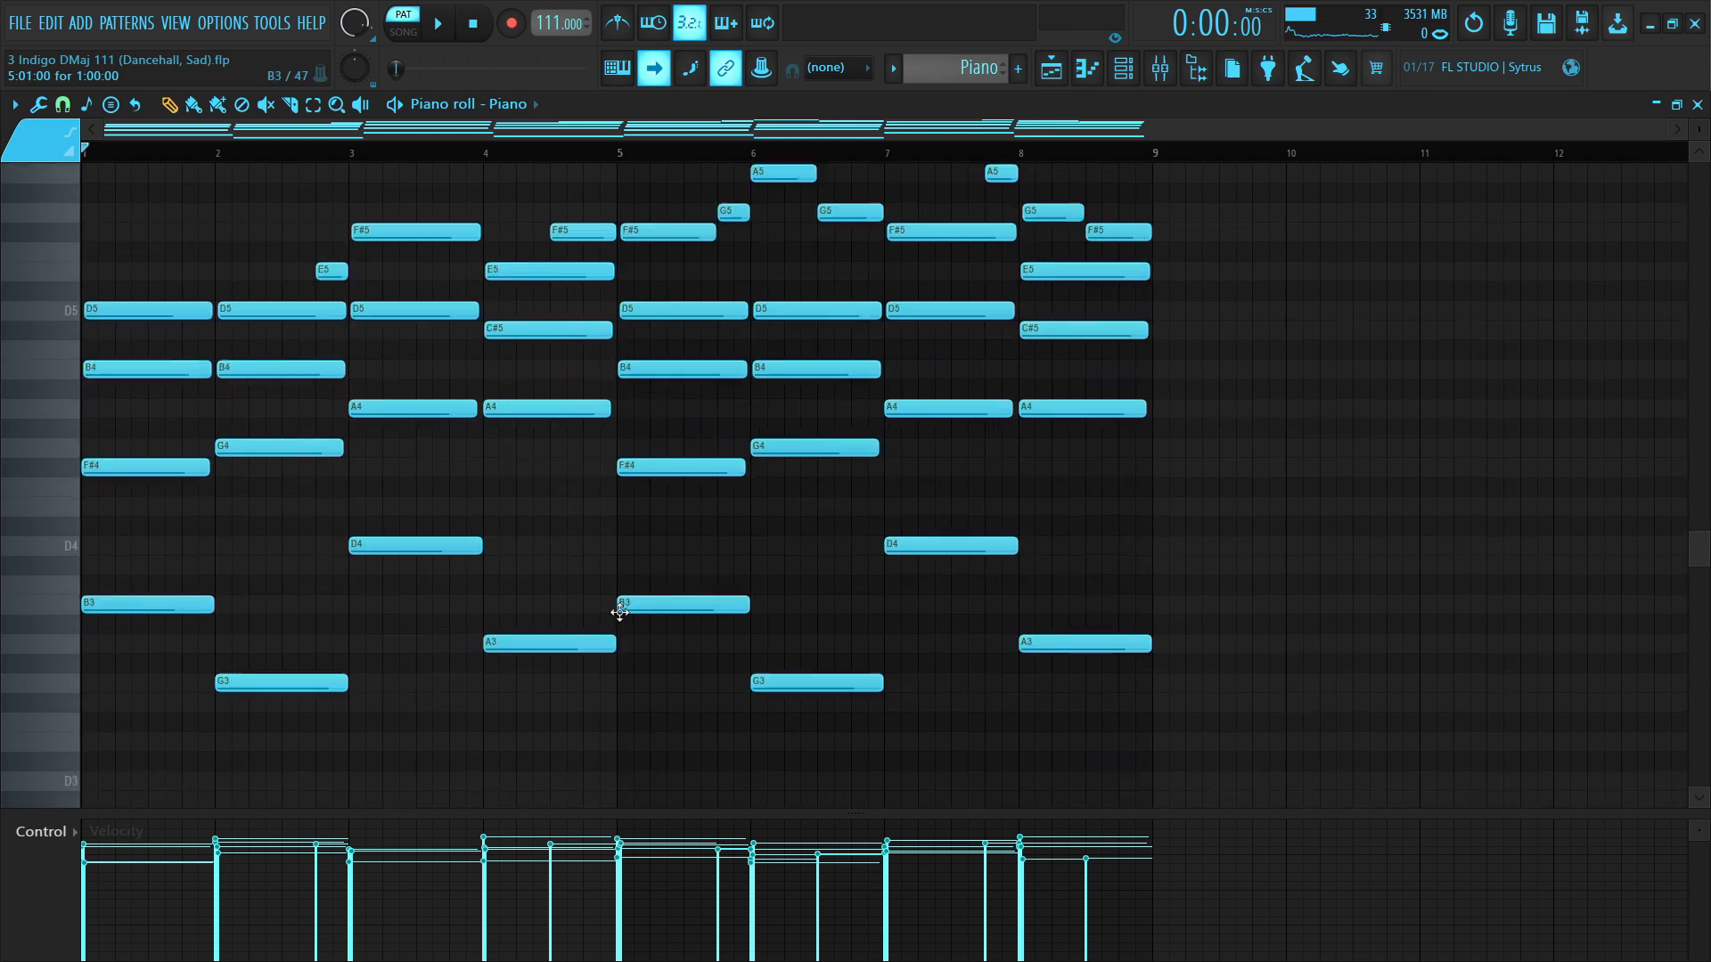
{"action": "scroll", "coordinate": [473, 210], "scroll_direction": "up", "scroll_amount": 3}
{"action": "scroll", "coordinate": [565, 523], "scroll_direction": "up", "scroll_amount": 4}
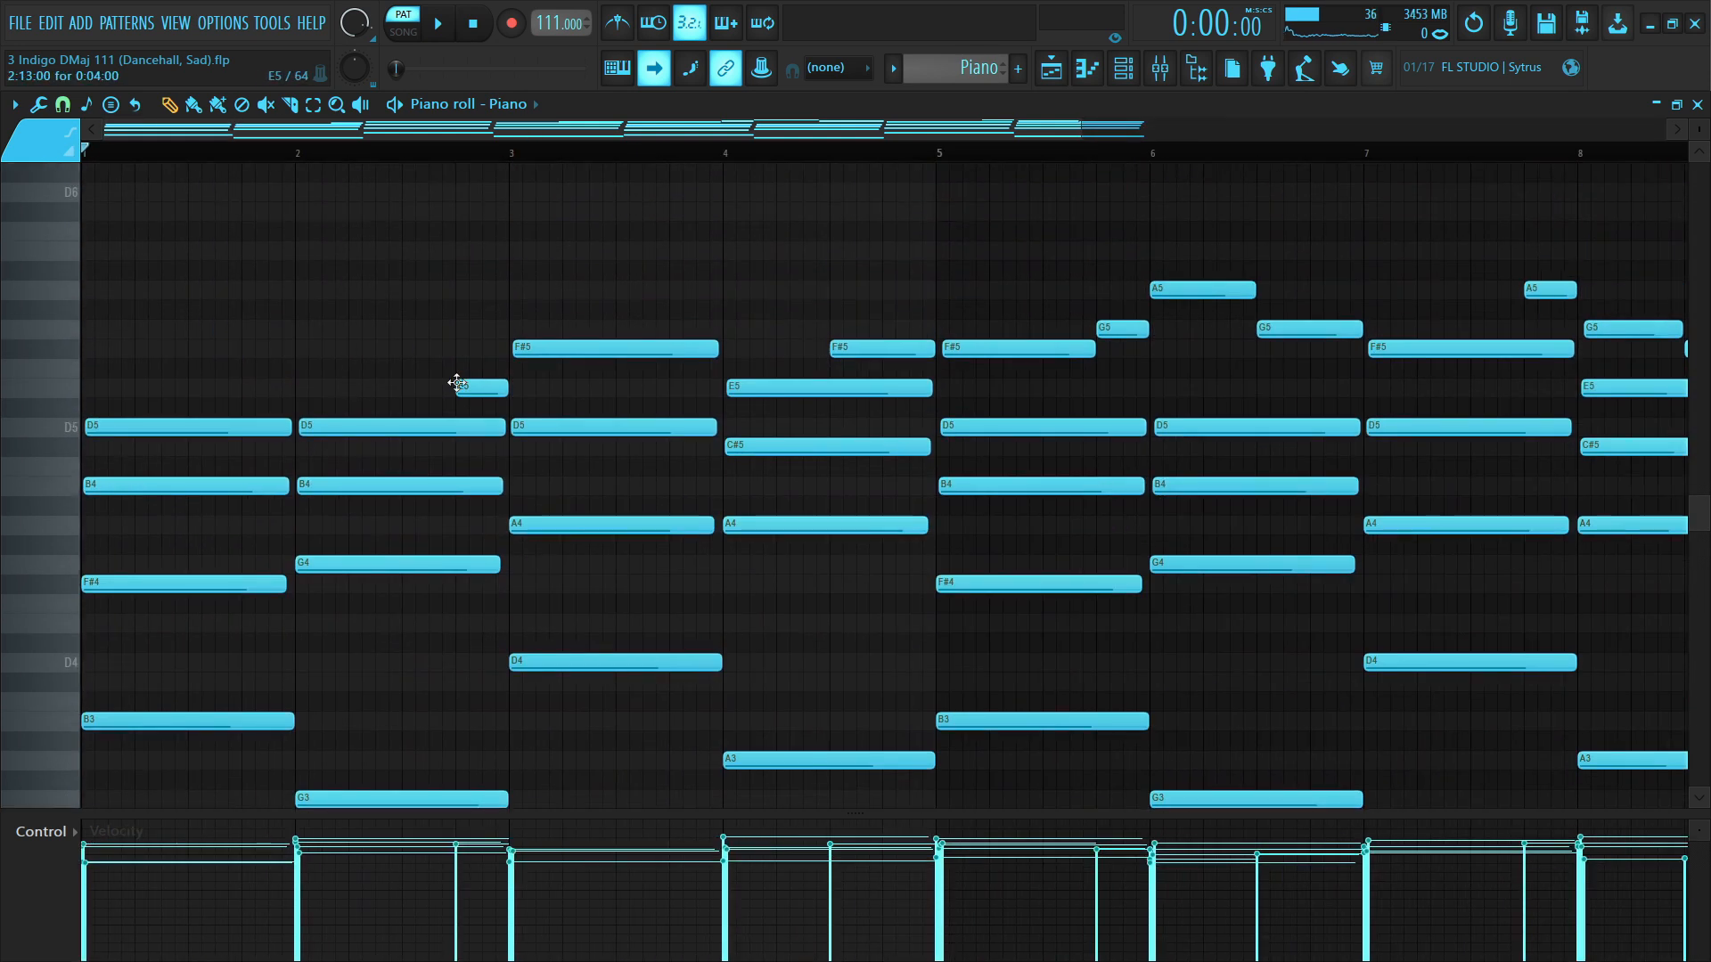
{"action": "scroll", "coordinate": [456, 383], "scroll_direction": "down", "scroll_amount": 2}
{"action": "left_click", "coordinate": [689, 341]}
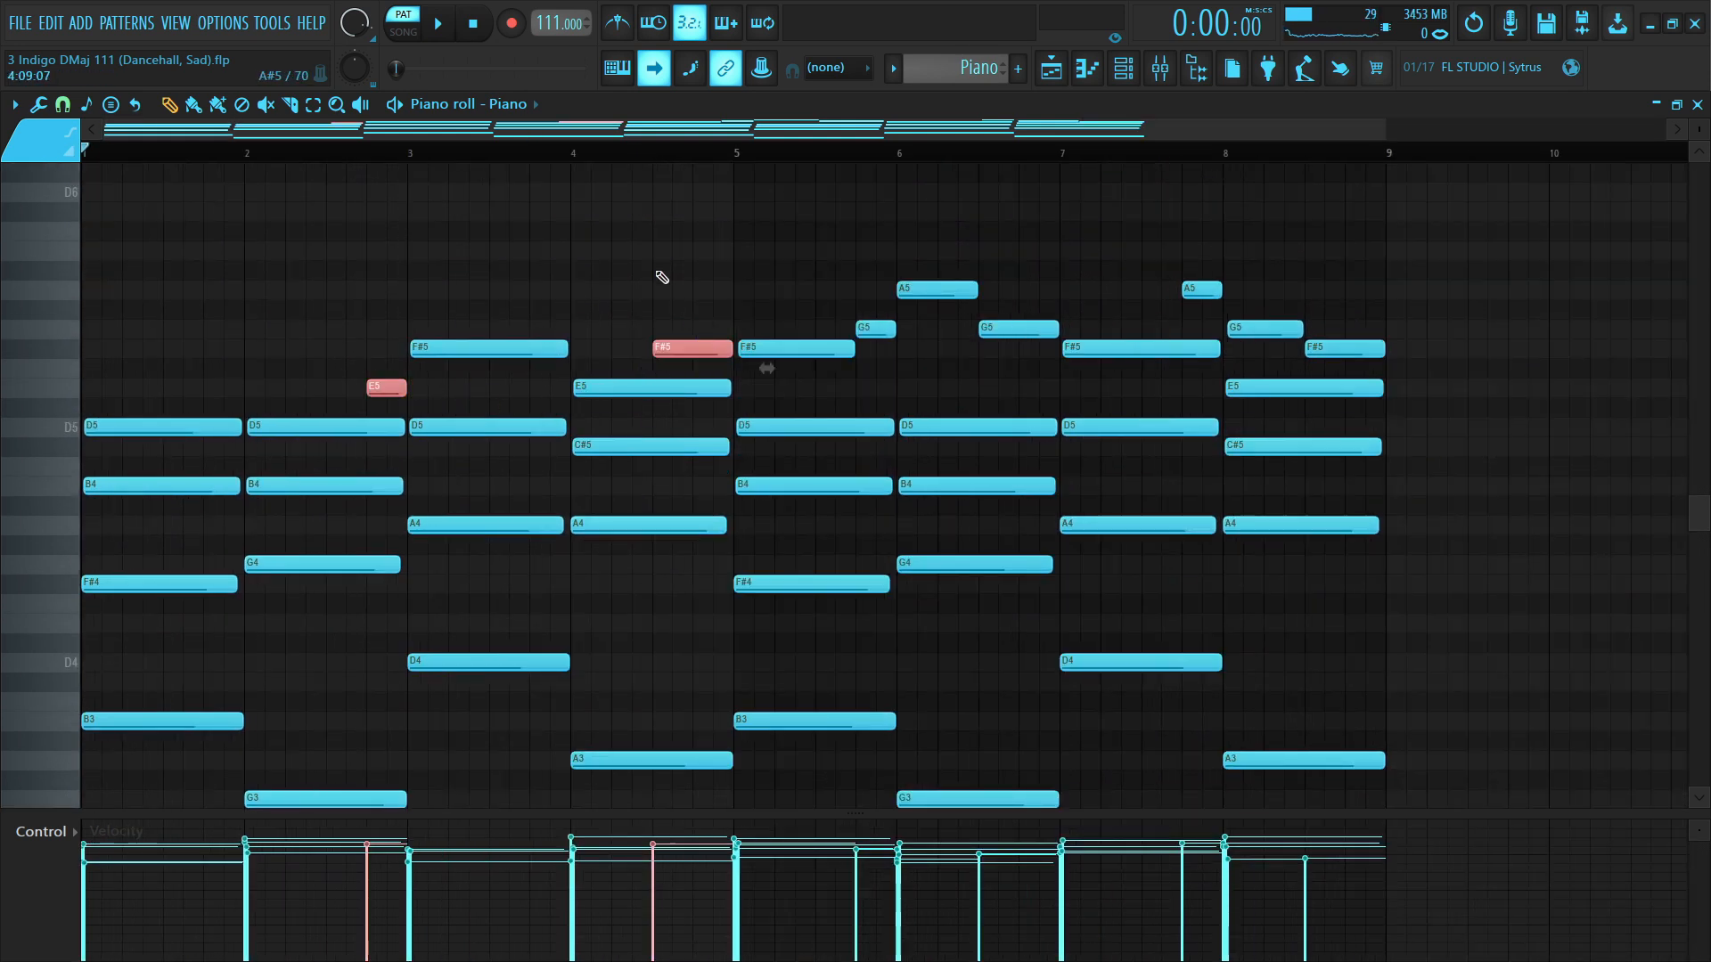
{"action": "scroll", "coordinate": [661, 274], "scroll_direction": "down", "scroll_amount": 2}
{"action": "left_click", "coordinate": [495, 288]}
- Select all piano notes in bars 5 to 8 and play the pattern
{"action": "left_click_drag", "start_coordinate": [1349, 204], "coordinate": [793, 771]}
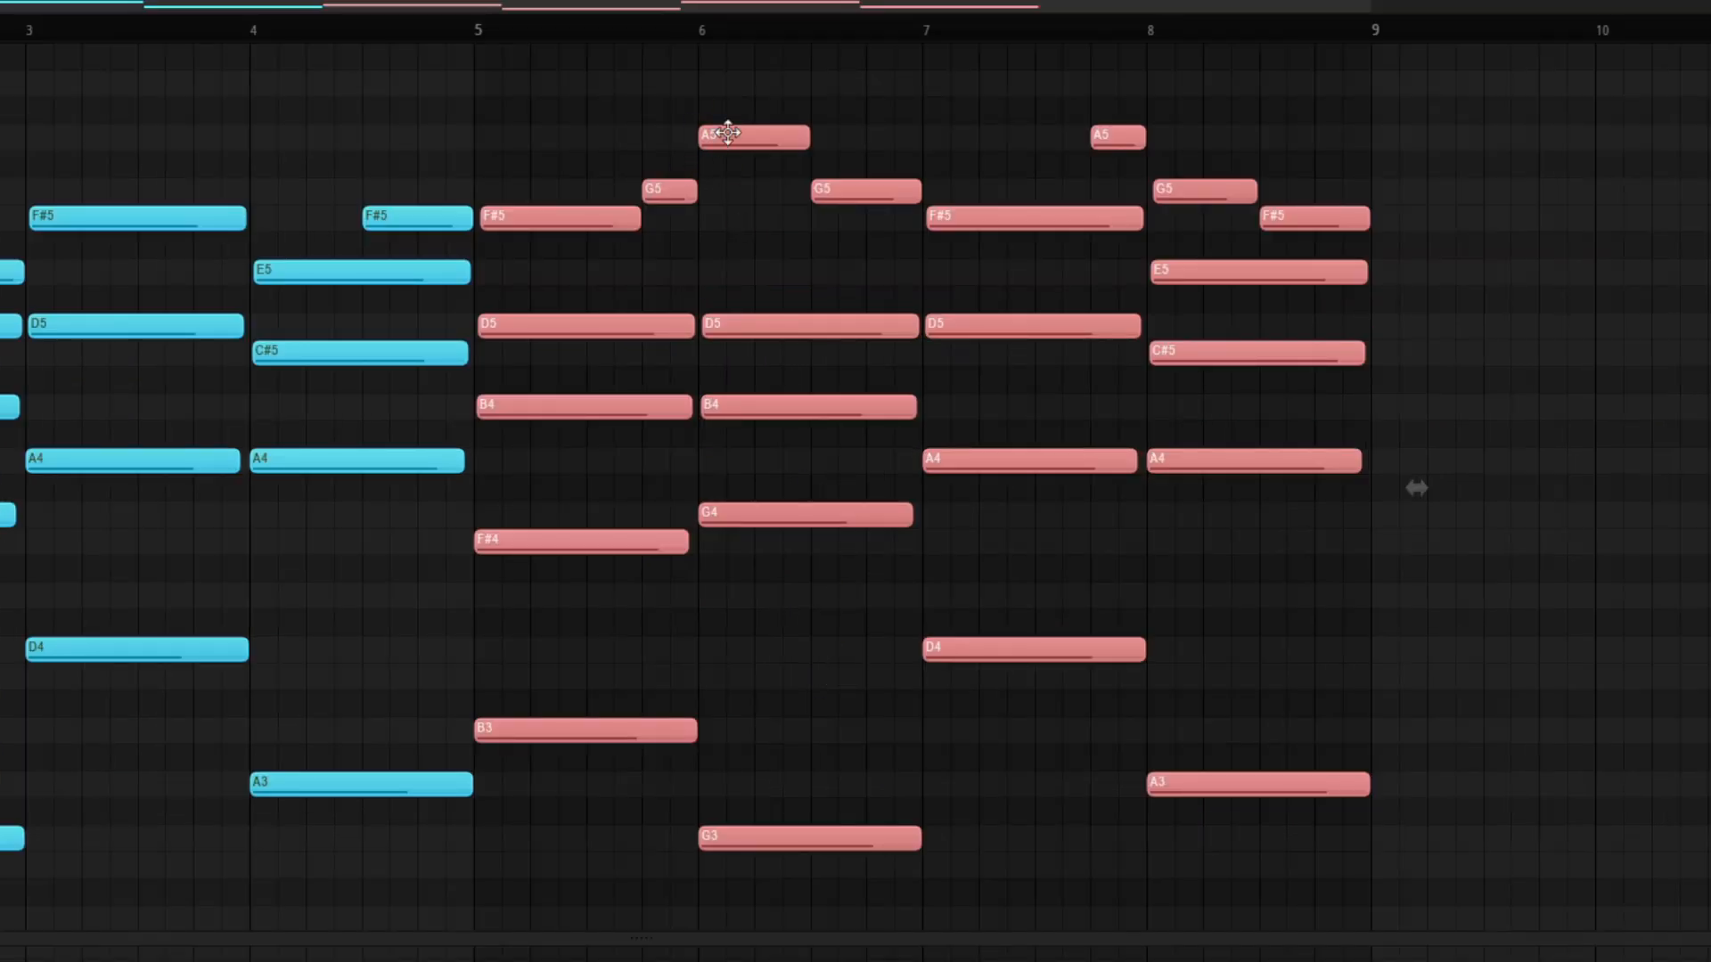
{"action": "left_click", "coordinate": [728, 132]}
{"action": "key", "text": "space"}
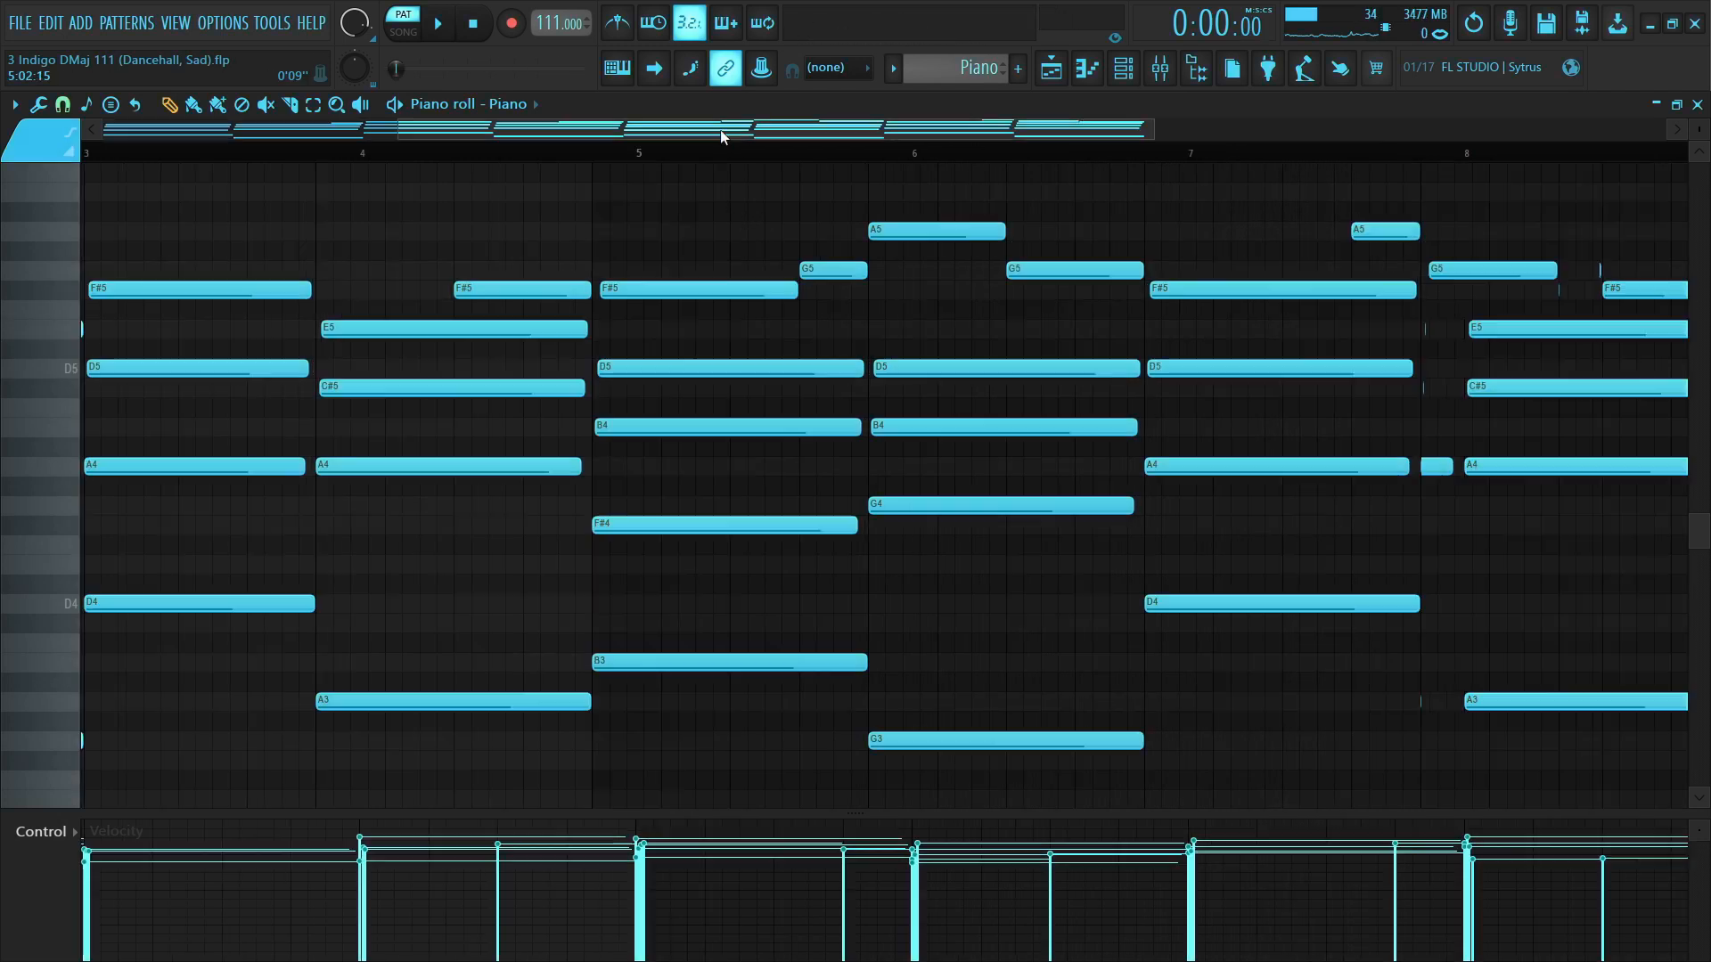
- Mark the time range of bars 5 to 8, clear it, and place the playhead at bar 5
{"action": "scroll", "coordinate": [722, 134], "scroll_direction": "down", "scroll_amount": 2}
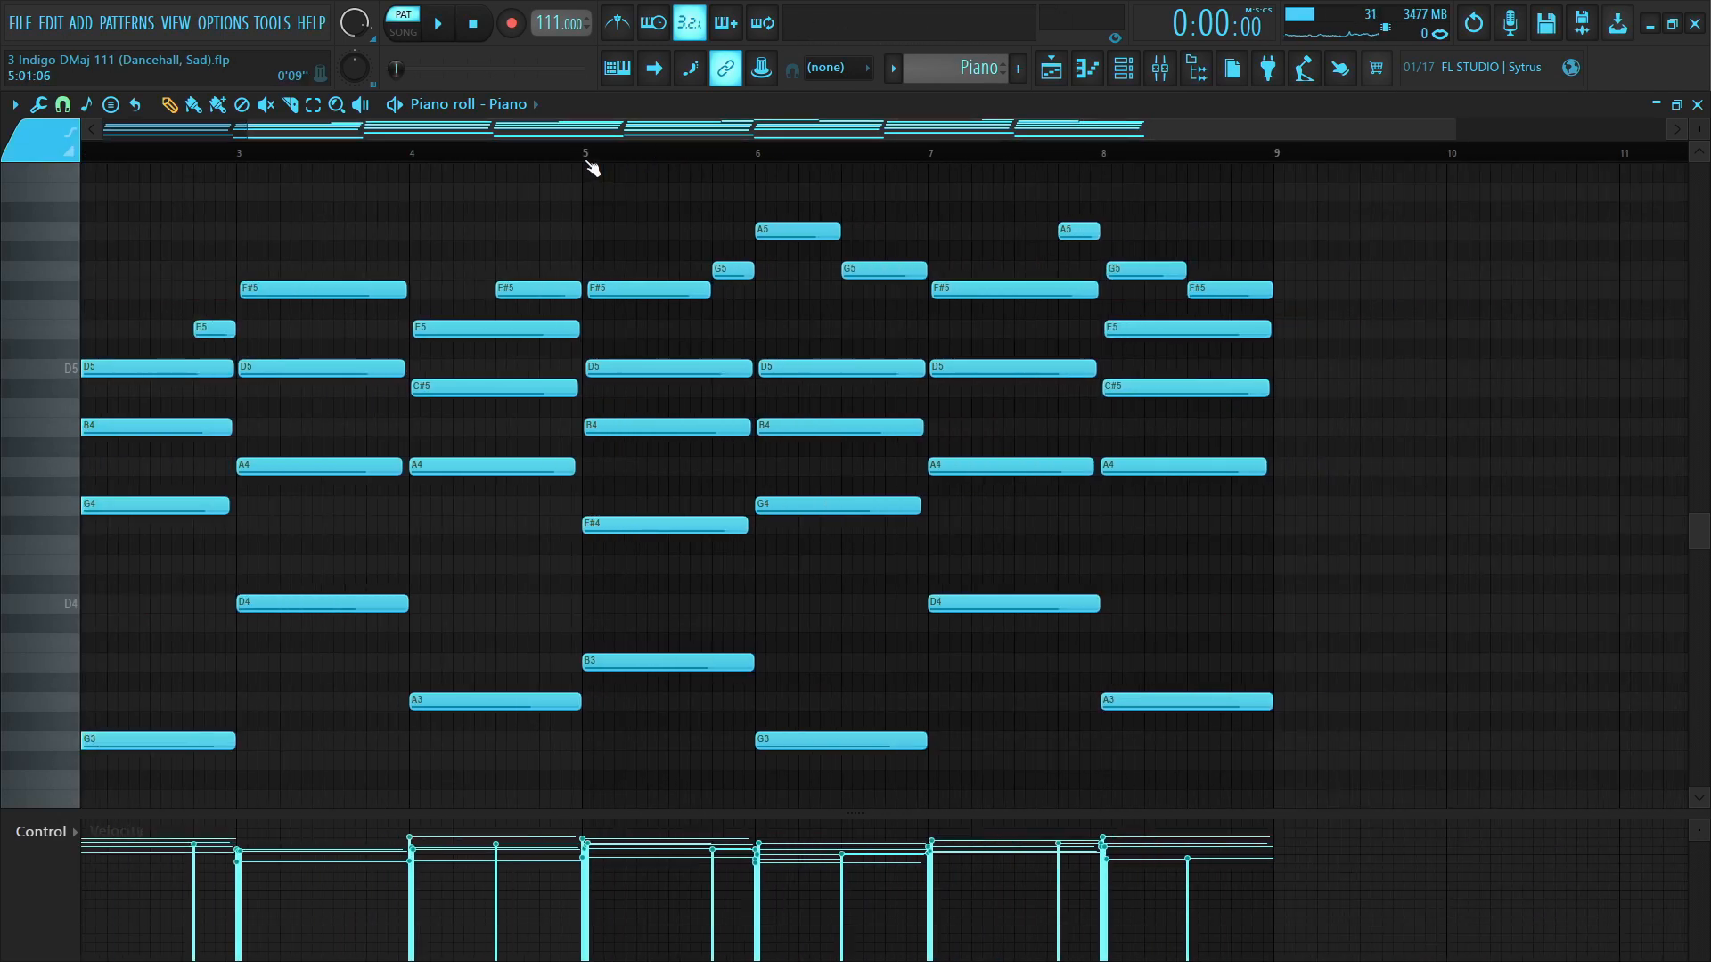
{"action": "left_click_drag", "start_coordinate": [593, 169], "coordinate": [1240, 218]}
{"action": "left_click_drag", "start_coordinate": [585, 210], "coordinate": [1454, 203]}
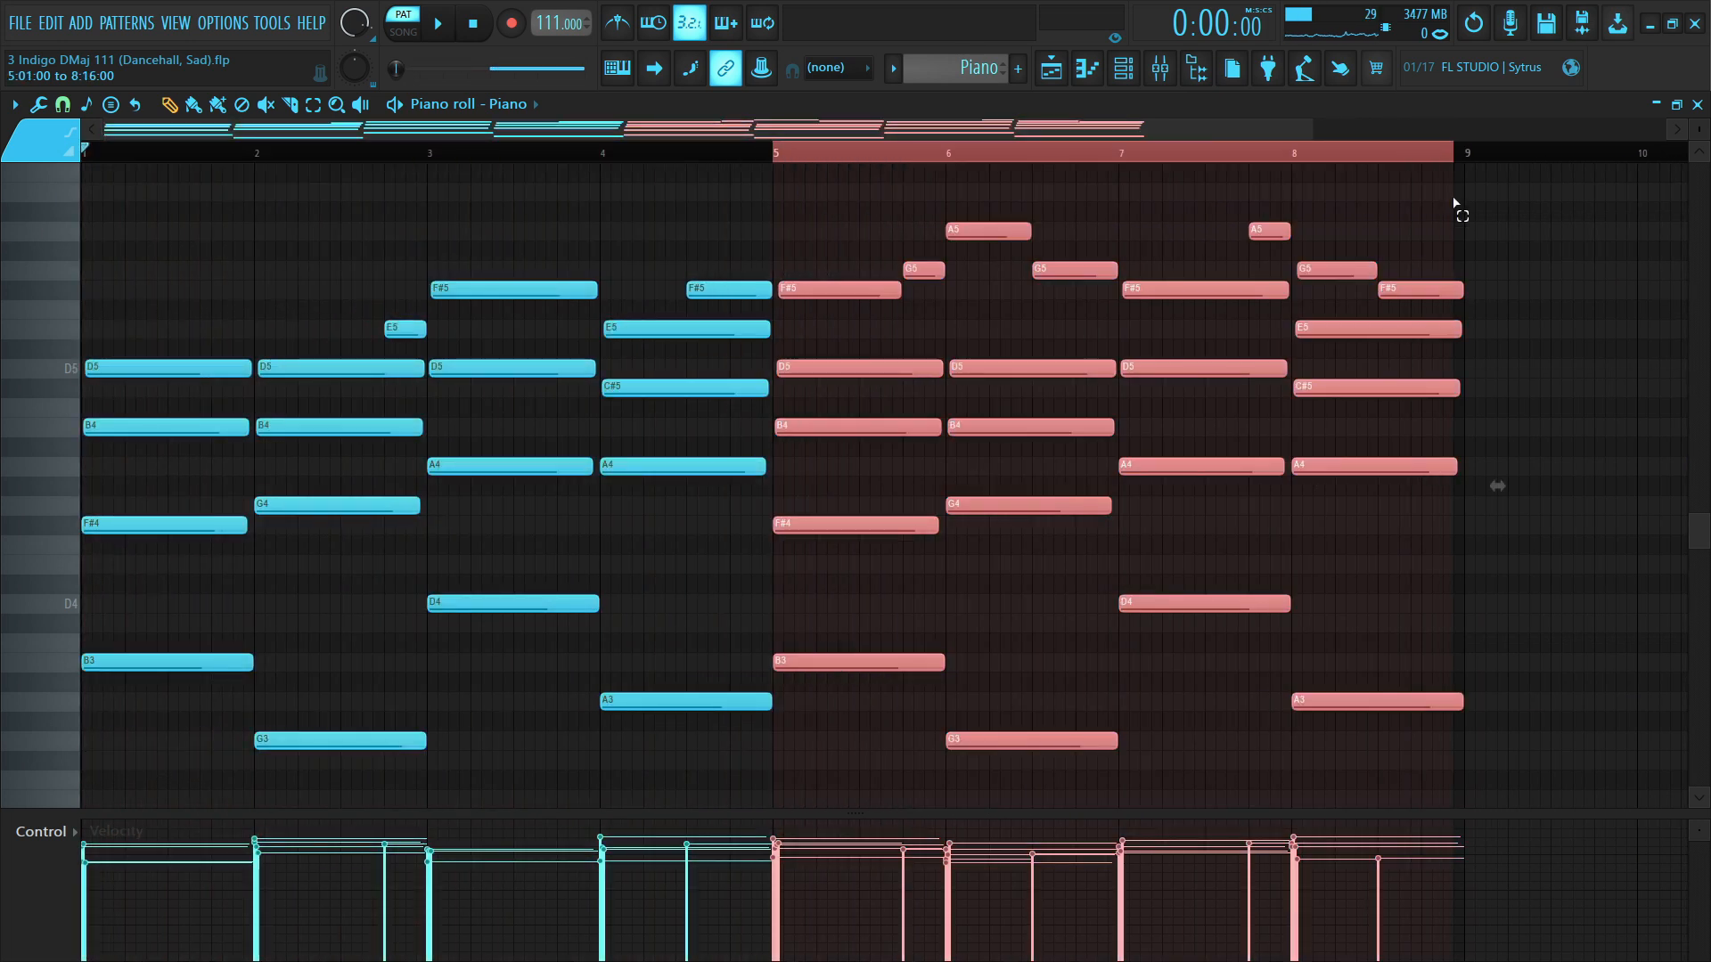
{"action": "left_click", "coordinate": [775, 153]}
{"action": "left_click", "coordinate": [782, 154]}
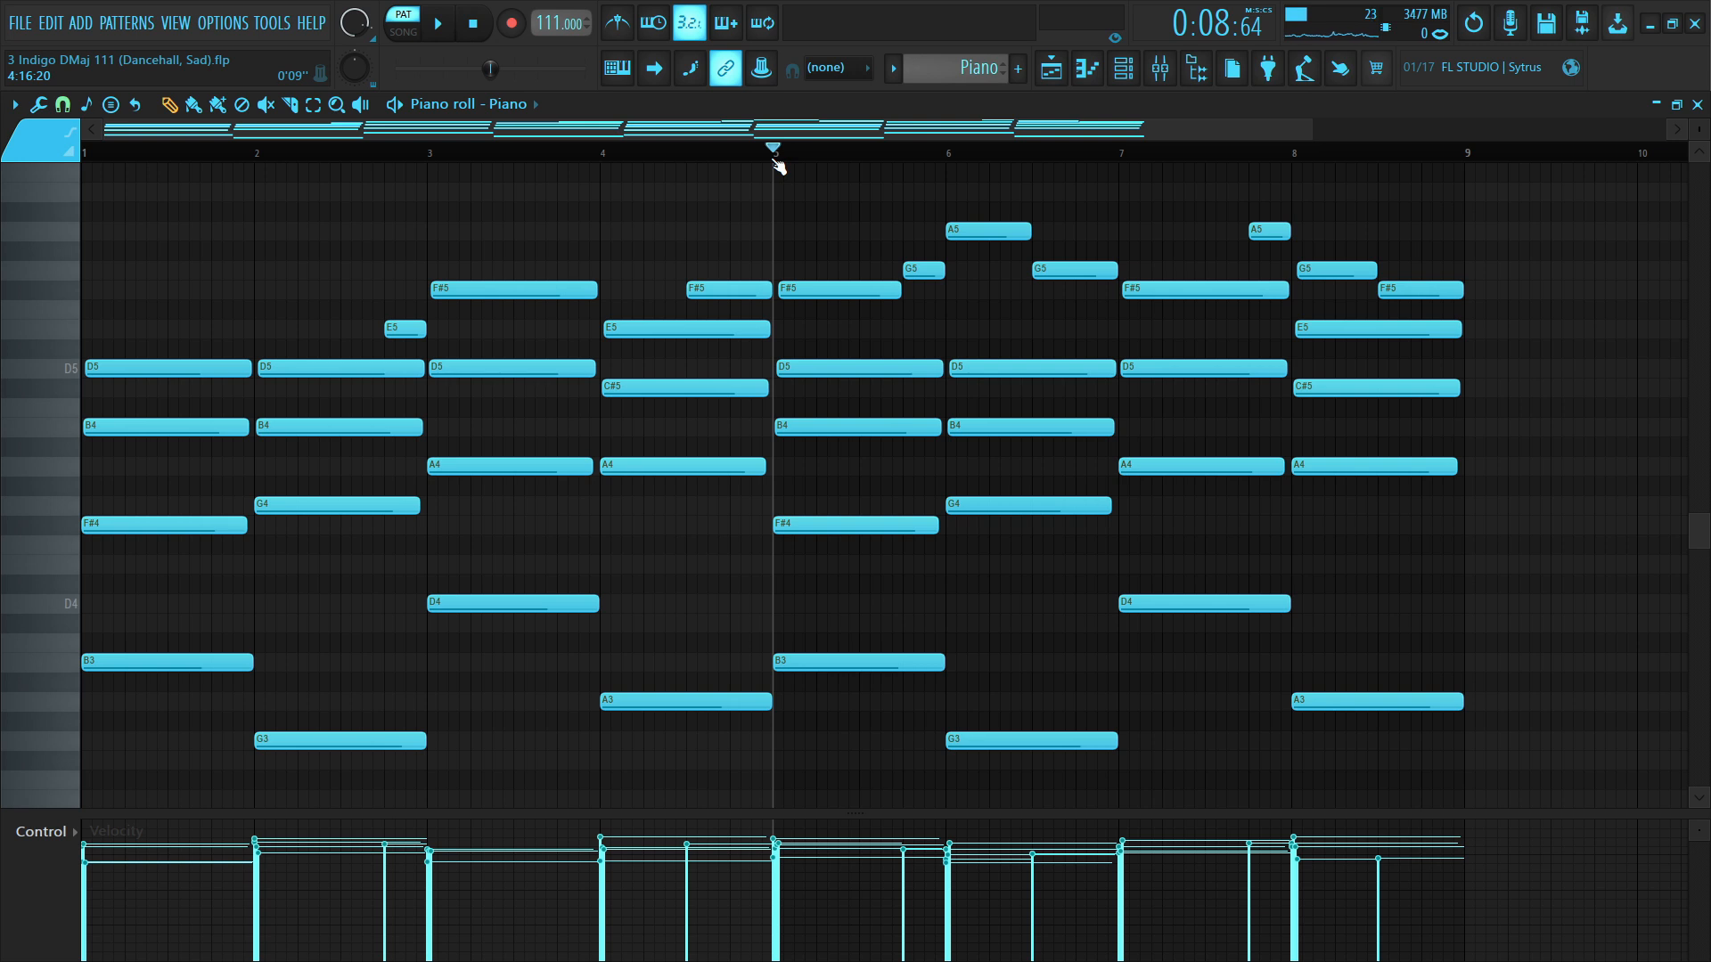
- Examine the chord and melody notes in bars 5 to 8 of the piano pattern
{"action": "scroll", "coordinate": [793, 156], "scroll_direction": "down", "scroll_amount": 1}
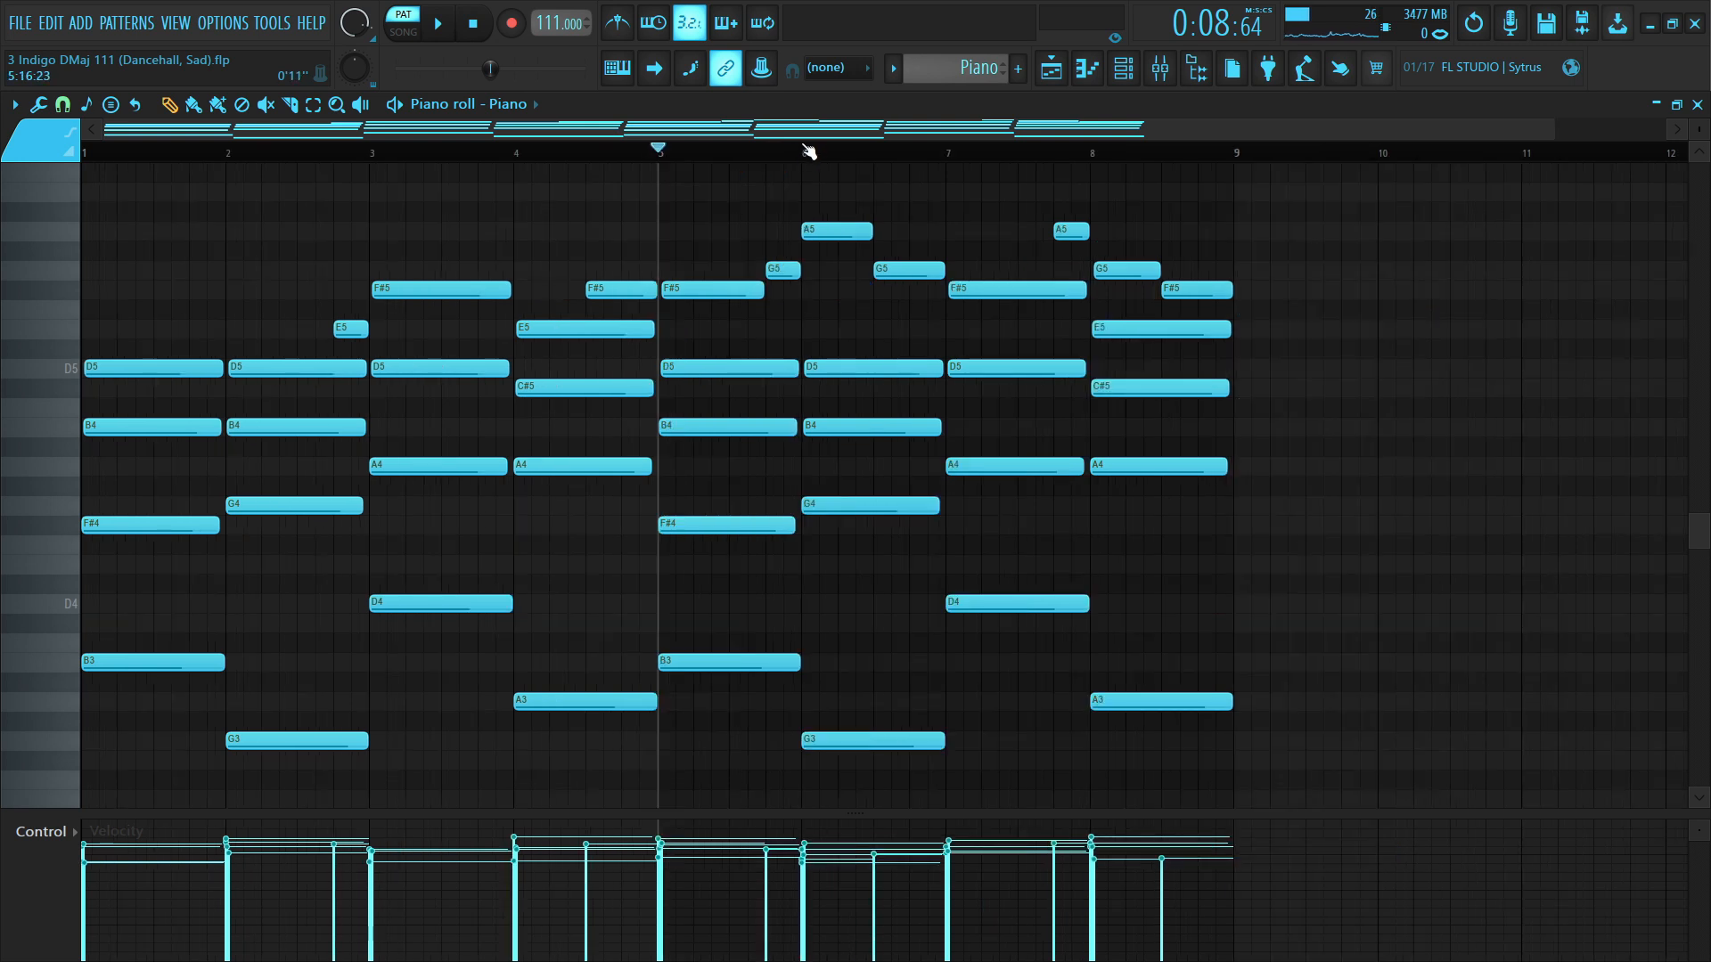
{"action": "scroll", "coordinate": [630, 164], "scroll_direction": "up", "scroll_amount": 3}
{"action": "mouse_move", "coordinate": [637, 161]}
{"action": "left_mouse_down"}
{"action": "mouse_move", "coordinate": [1527, 245]}
{"action": "mouse_move", "coordinate": [1012, 240]}
{"action": "mouse_move", "coordinate": [633, 184]}
{"action": "mouse_move", "coordinate": [1146, 202]}
{"action": "mouse_move", "coordinate": [1291, 184]}
{"action": "mouse_move", "coordinate": [878, 152]}
{"action": "mouse_move", "coordinate": [401, 156]}
{"action": "left_mouse_up"}
{"action": "scroll", "coordinate": [637, 174], "scroll_direction": "down", "scroll_amount": 3}
{"action": "left_click", "coordinate": [1146, 152]}
{"action": "left_click", "coordinate": [564, 161]}
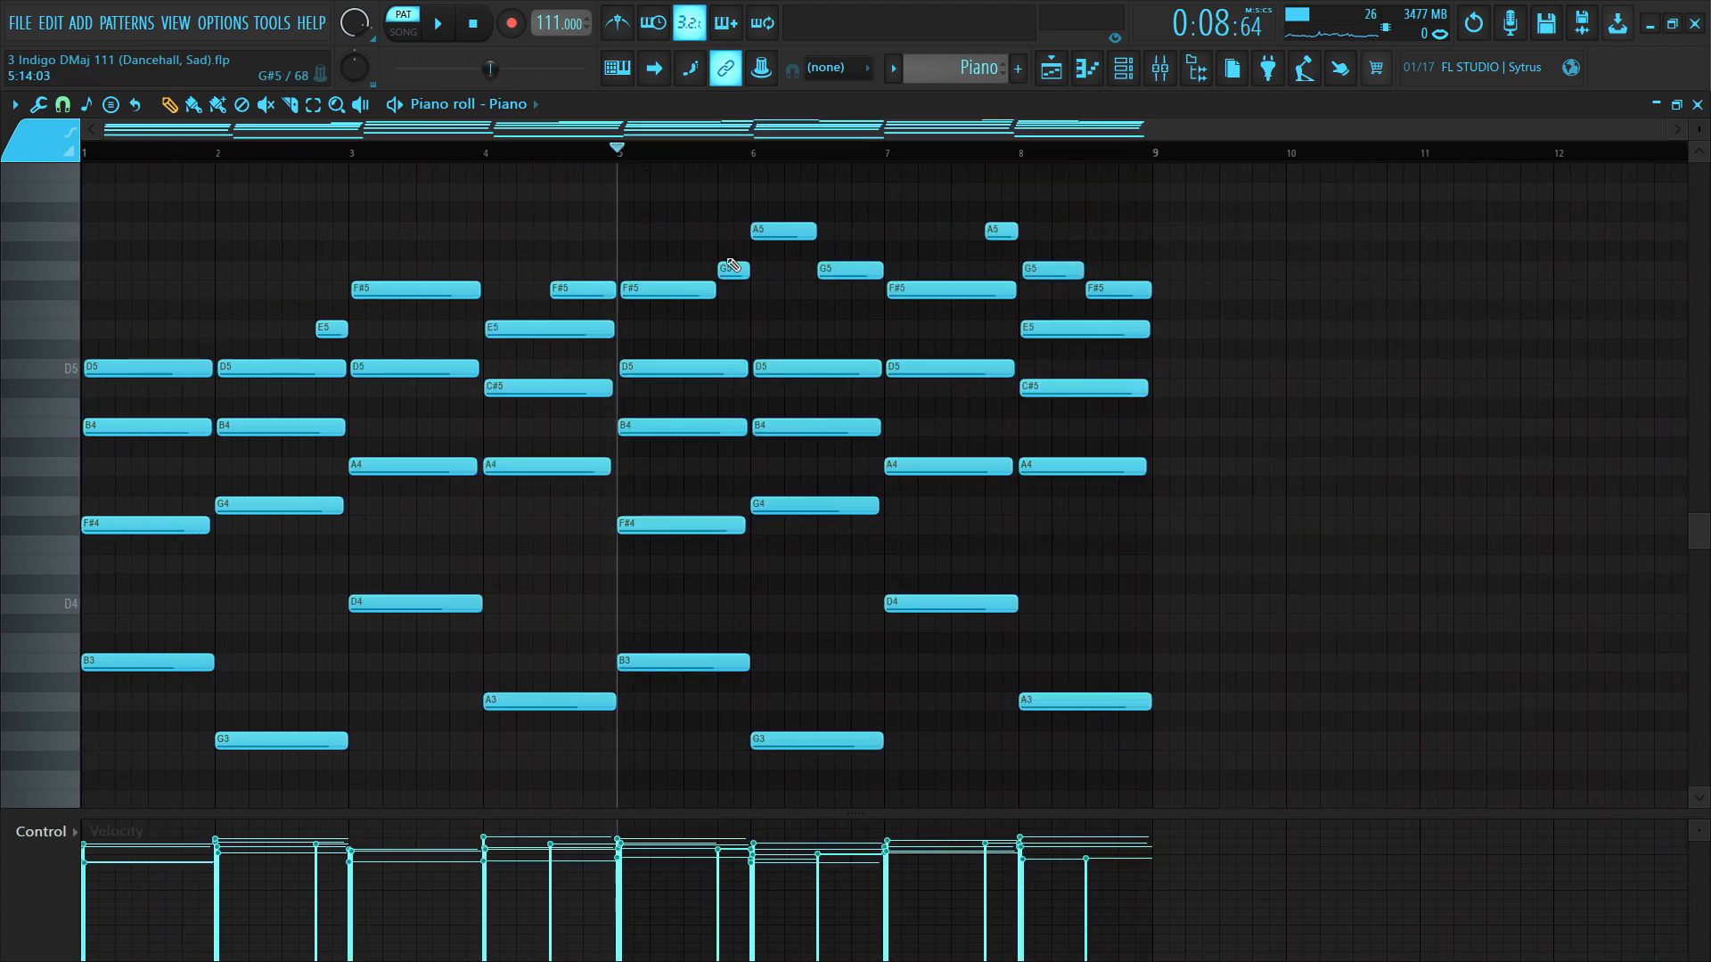
{"action": "scroll", "coordinate": [706, 142], "scroll_direction": "up", "scroll_amount": 3}
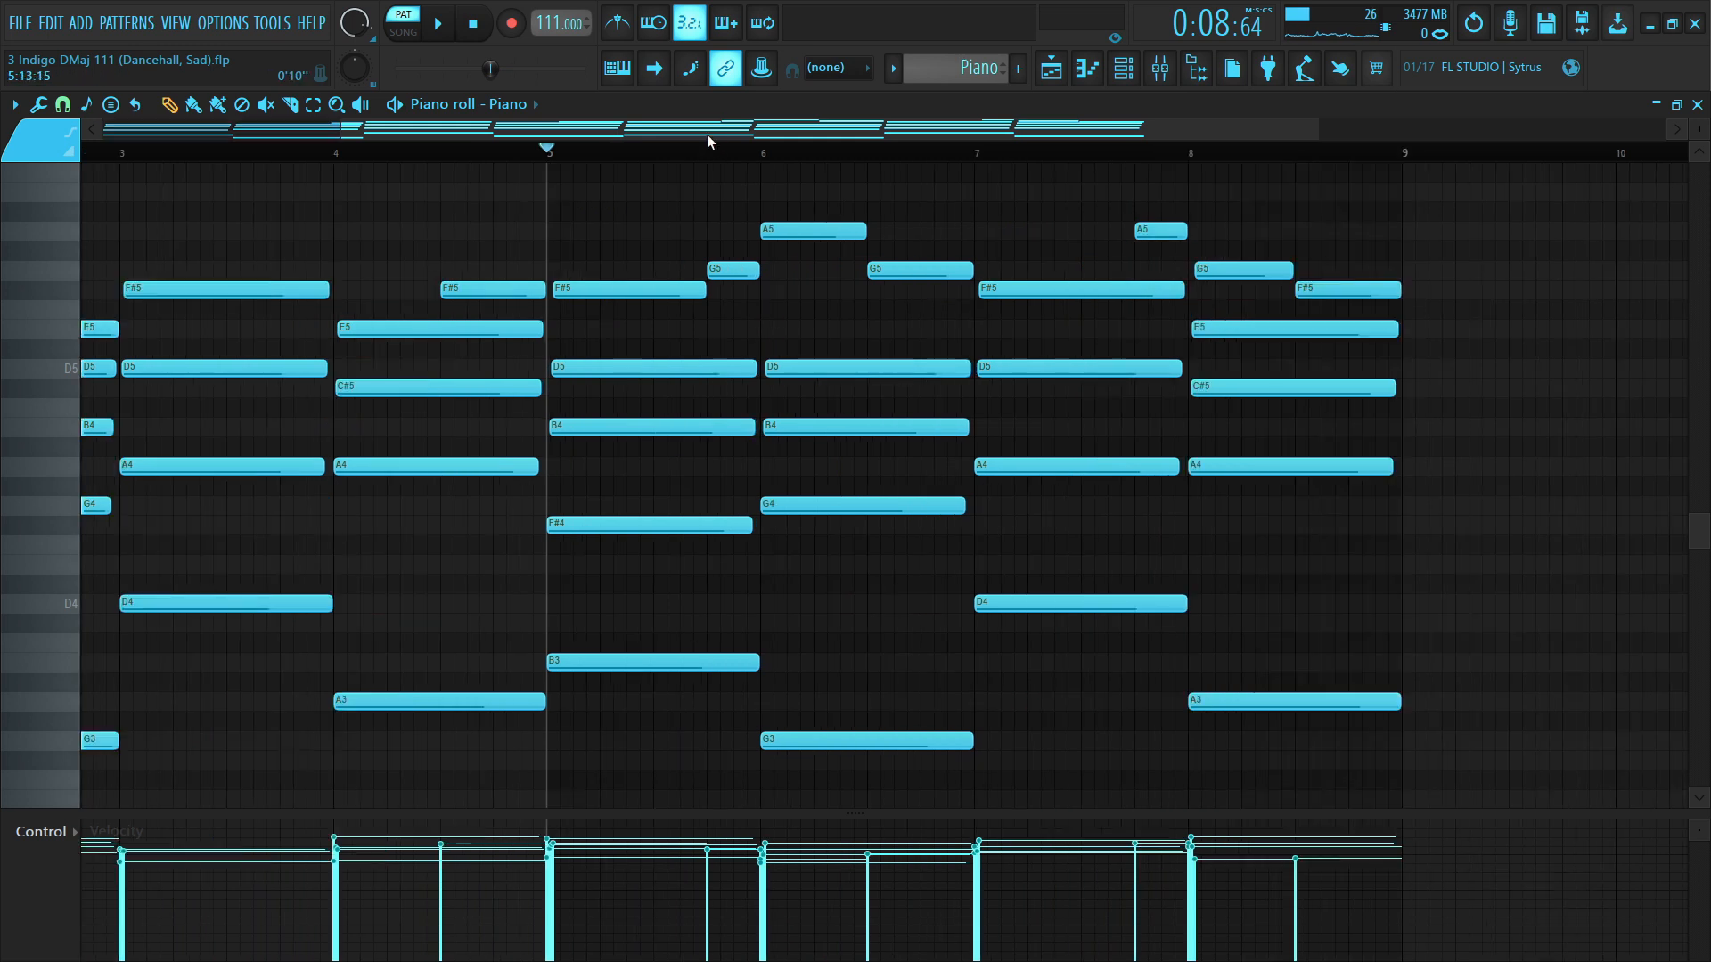
{"action": "scroll", "coordinate": [591, 313], "scroll_direction": "up", "scroll_amount": 3}
{"action": "scroll", "coordinate": [570, 294], "scroll_direction": "down", "scroll_amount": 3}
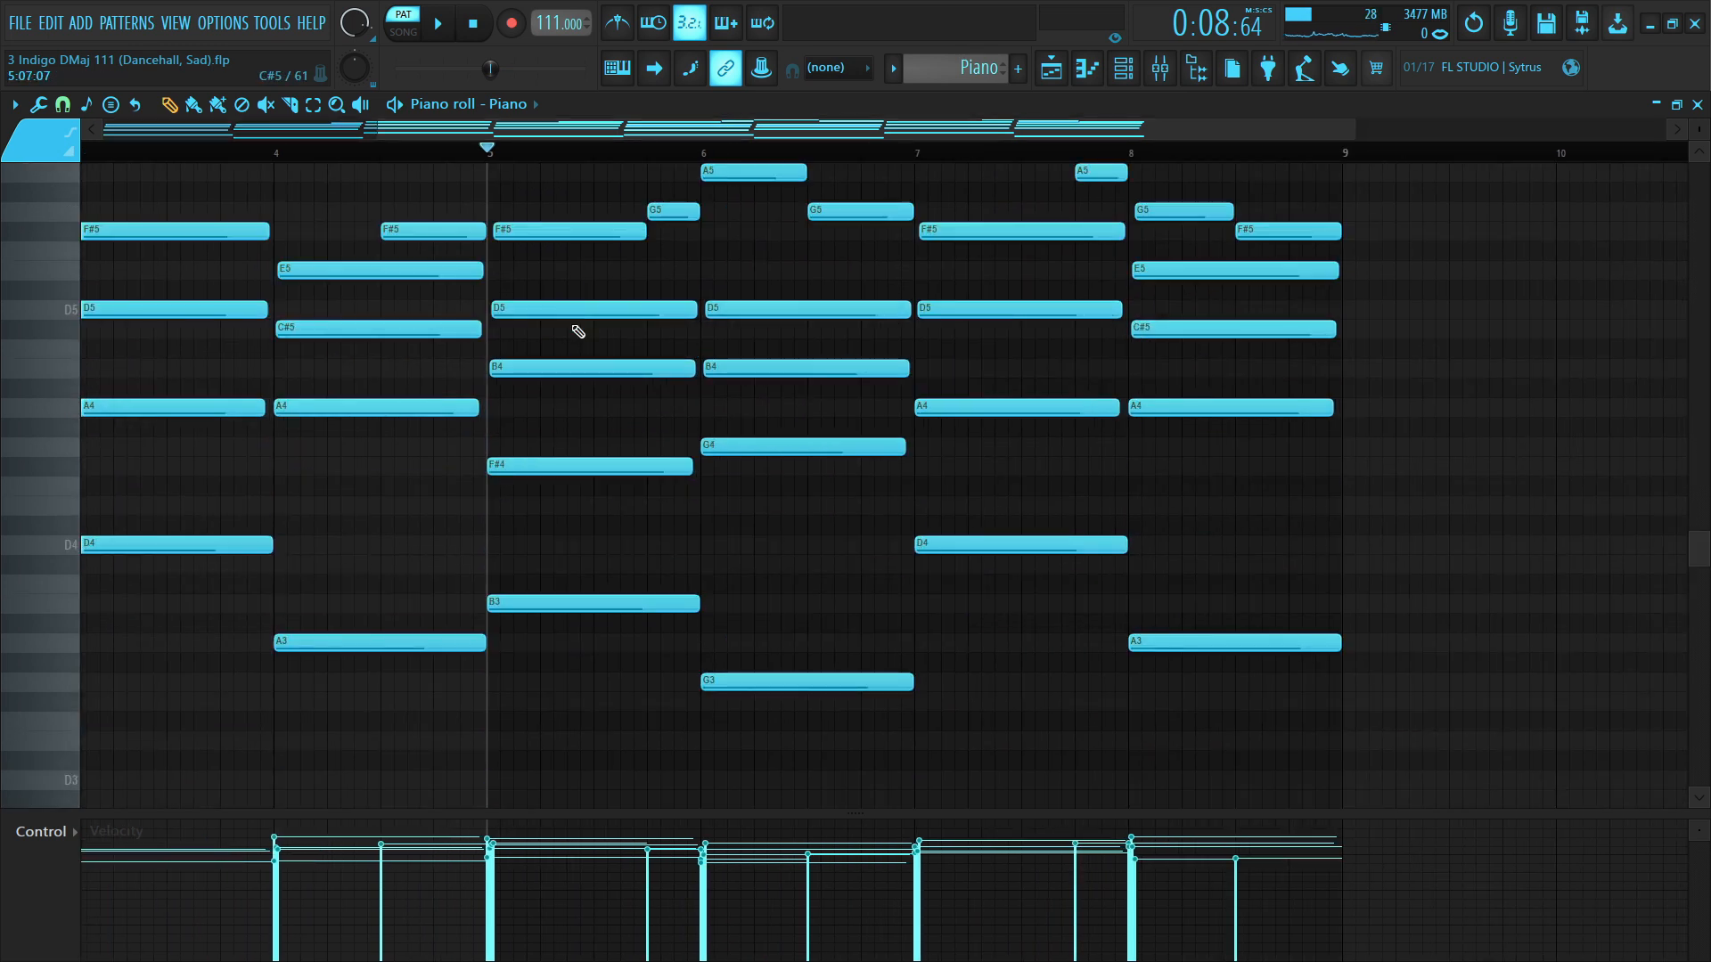
{"action": "scroll", "coordinate": [562, 343], "scroll_direction": "up", "scroll_amount": 1}
- Audition the chords and melody notes of bars 5 and 6 by scrubbing with the playback tool
{"action": "key", "text": "y"}
{"action": "left_click_drag", "start_coordinate": [527, 279], "coordinate": [519, 288]}
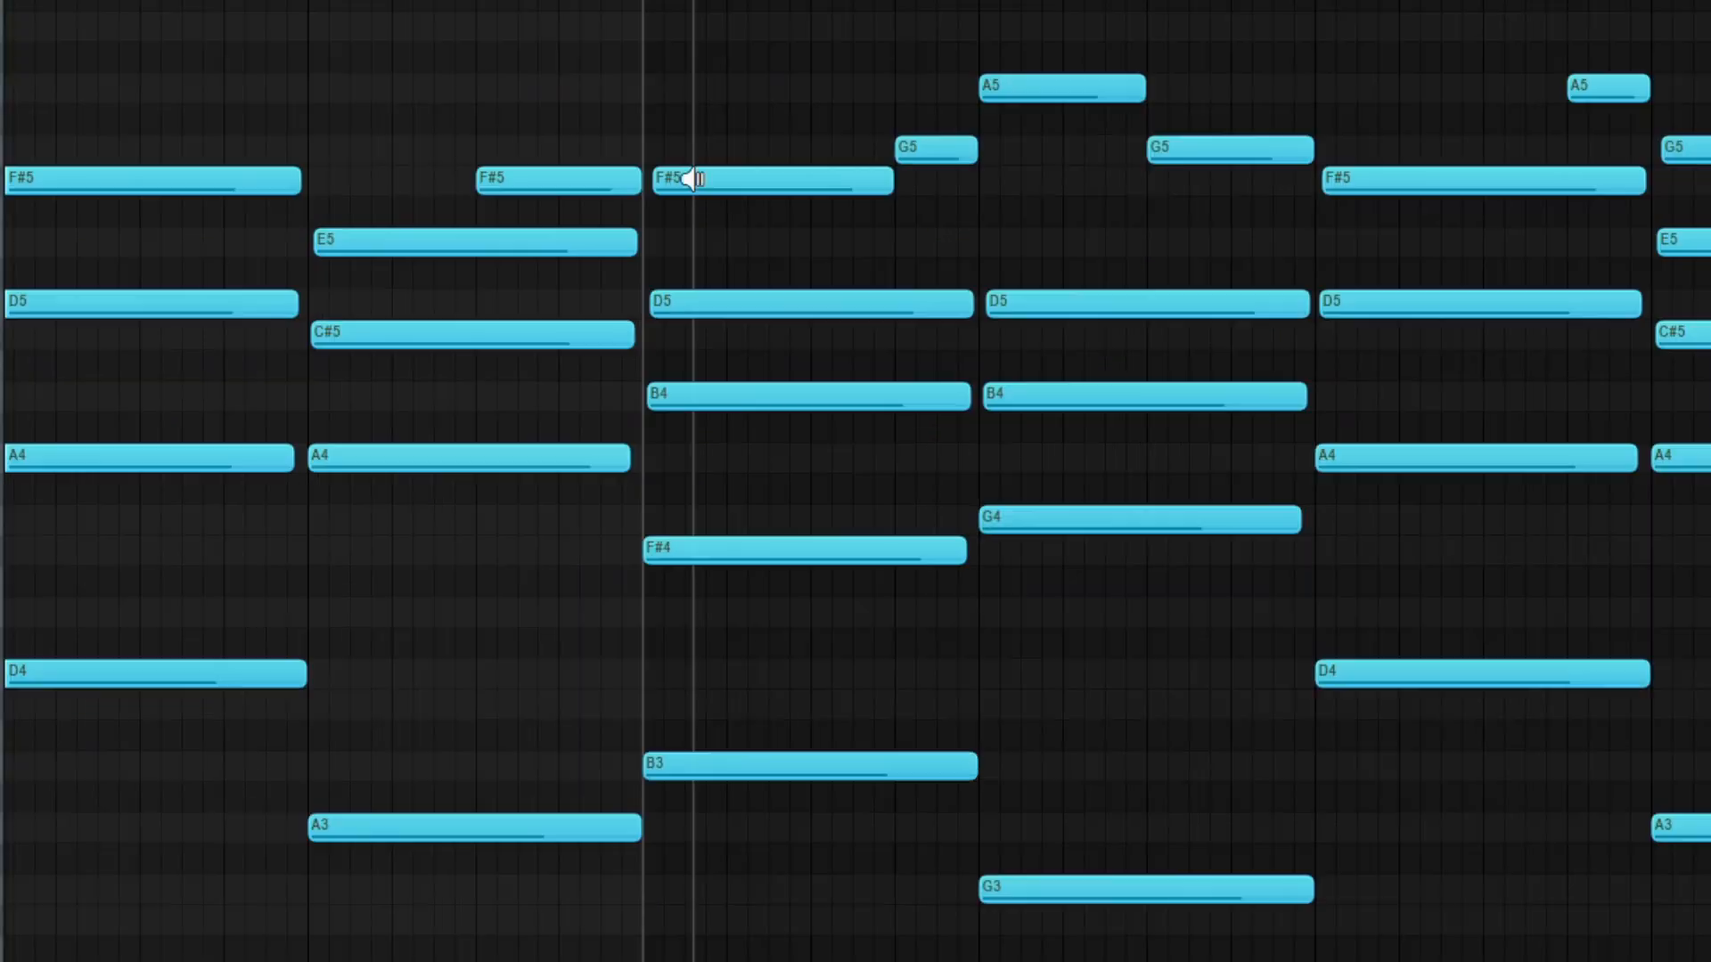
{"action": "left_click", "coordinate": [519, 288]}
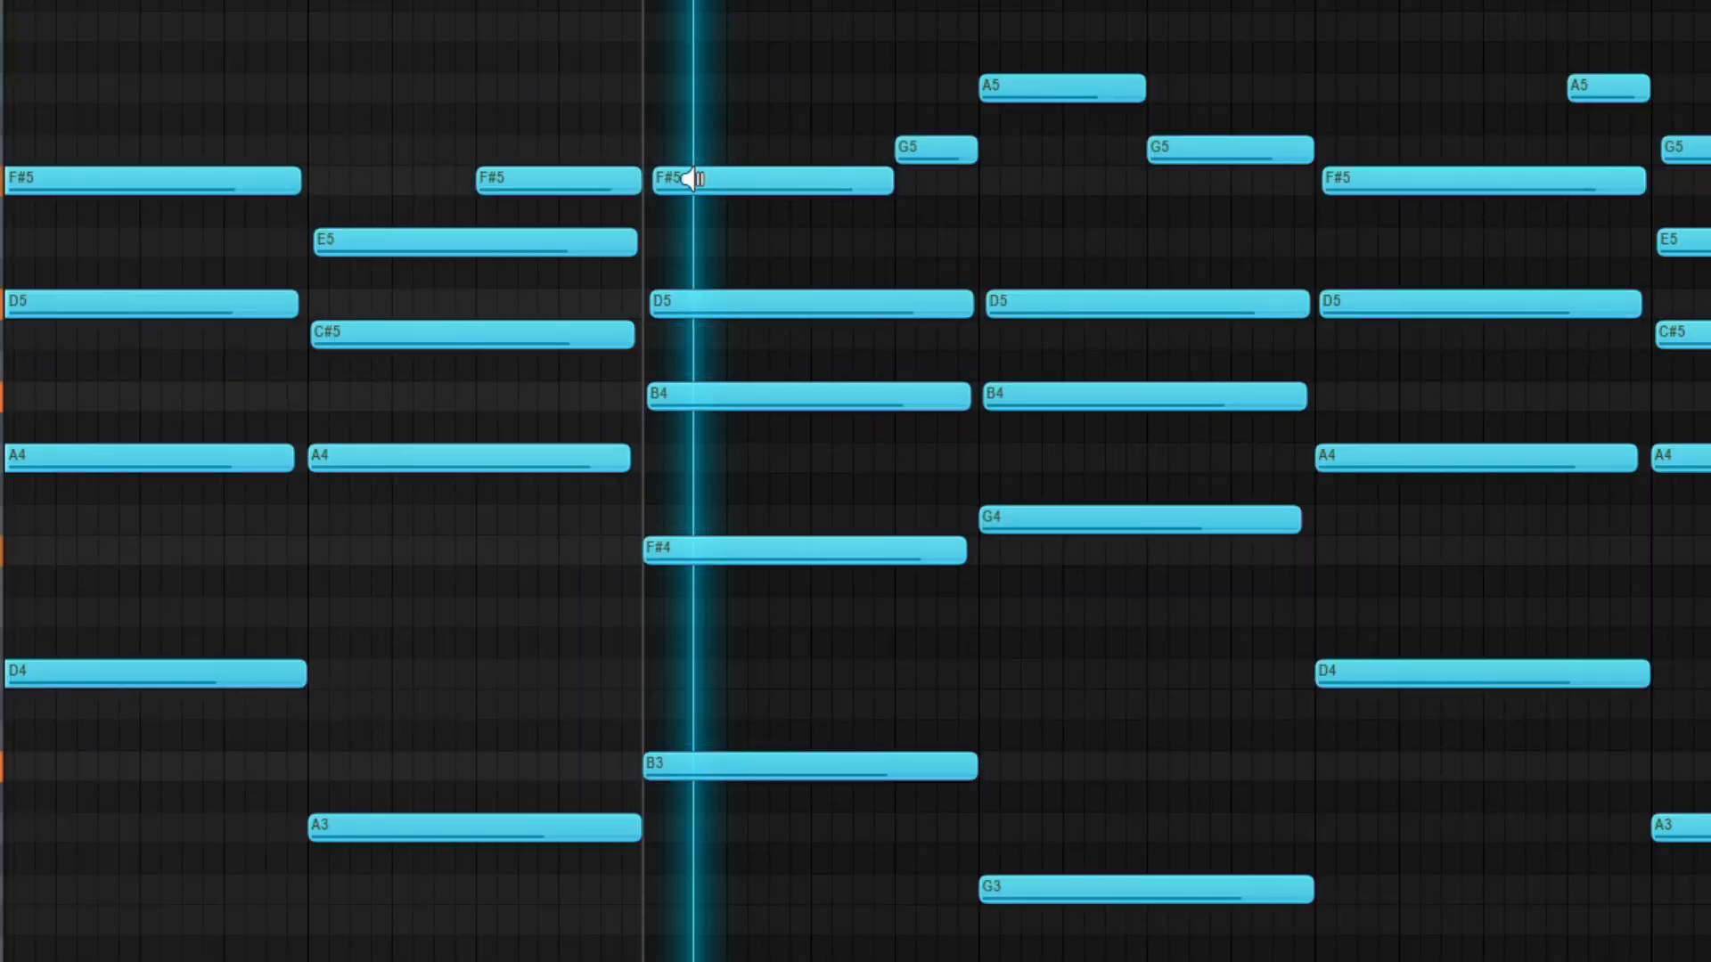
{"action": "left_click_drag", "start_coordinate": [693, 178], "coordinate": [1005, 62]}
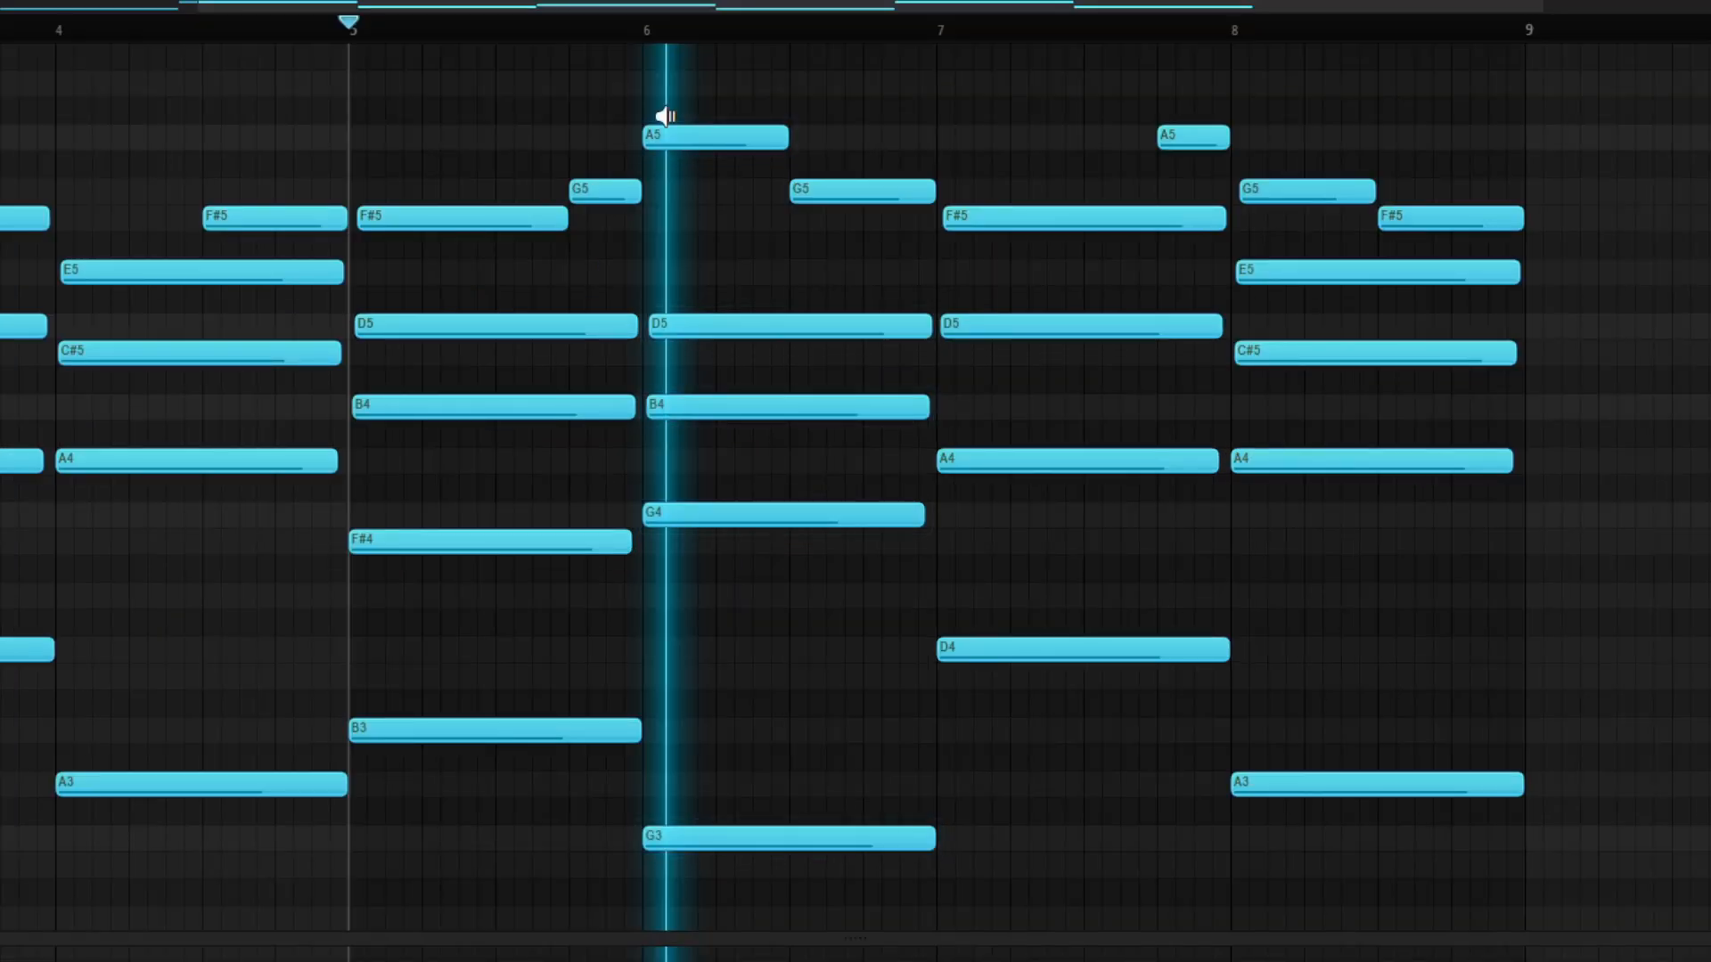
{"action": "left_click_drag", "start_coordinate": [665, 116], "coordinate": [792, 91]}
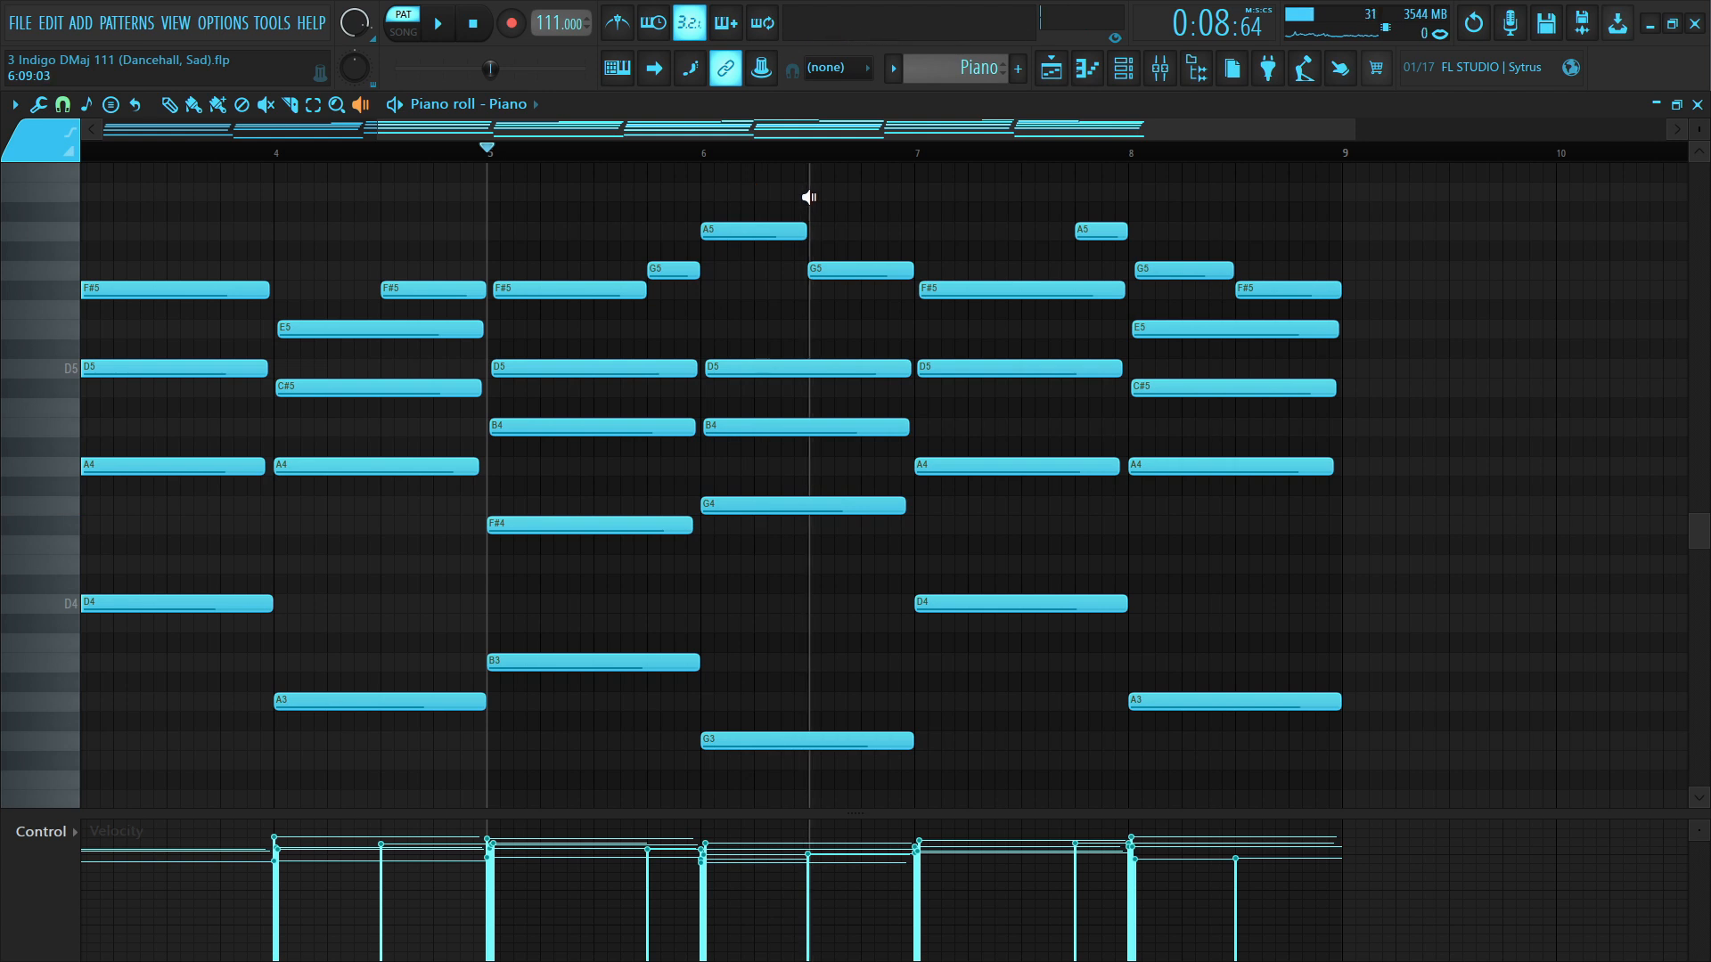
- Scrub through the second half of bar 6 and on through bar 7 to hear the melody changes
{"action": "left_click_drag", "start_coordinate": [808, 196], "coordinate": [803, 198]}
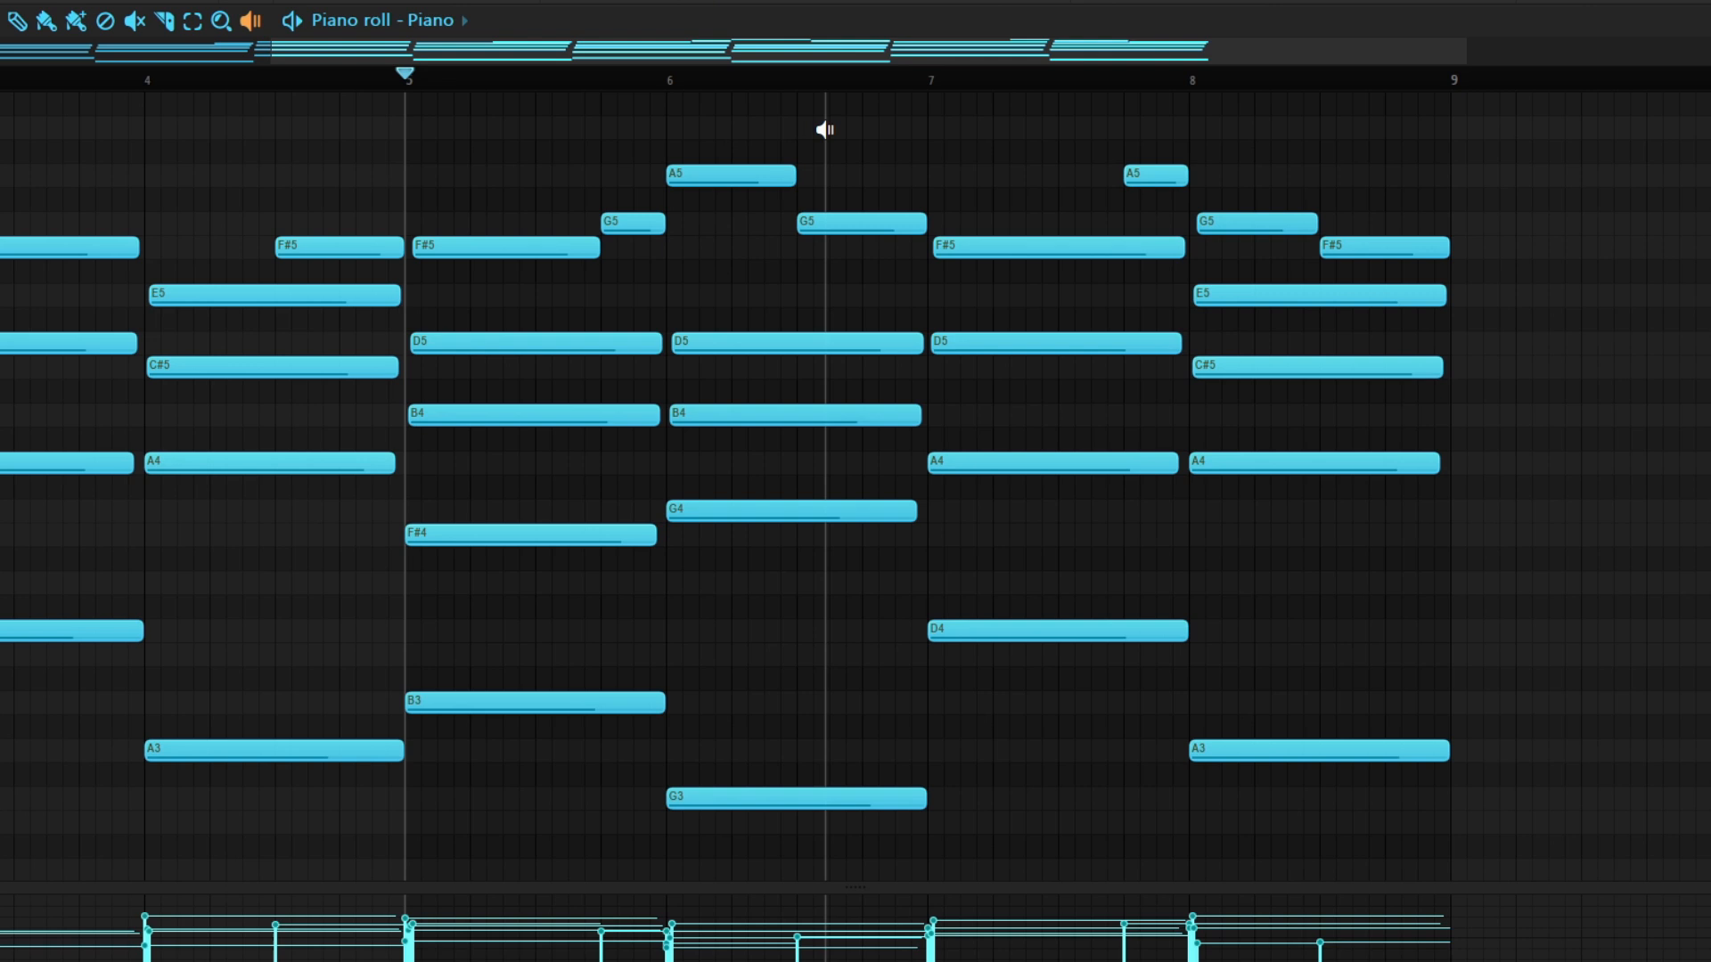
{"action": "left_click_drag", "start_coordinate": [828, 195], "coordinate": [831, 194]}
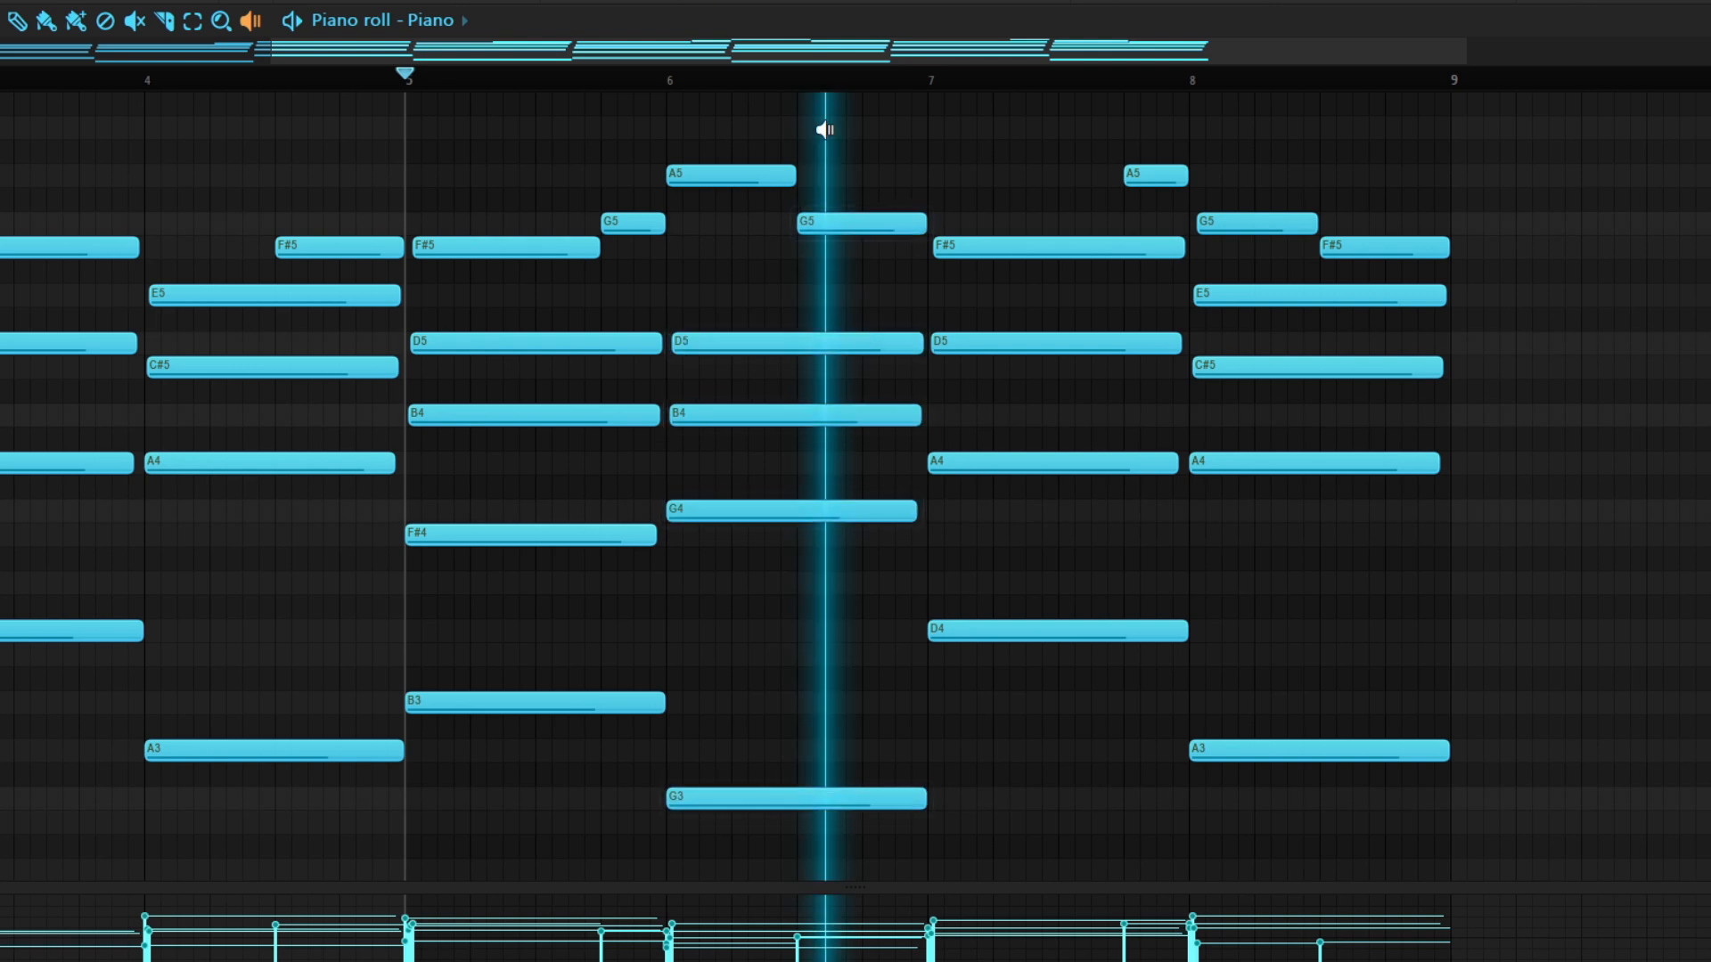
{"action": "left_click_drag", "start_coordinate": [825, 130], "coordinate": [945, 128]}
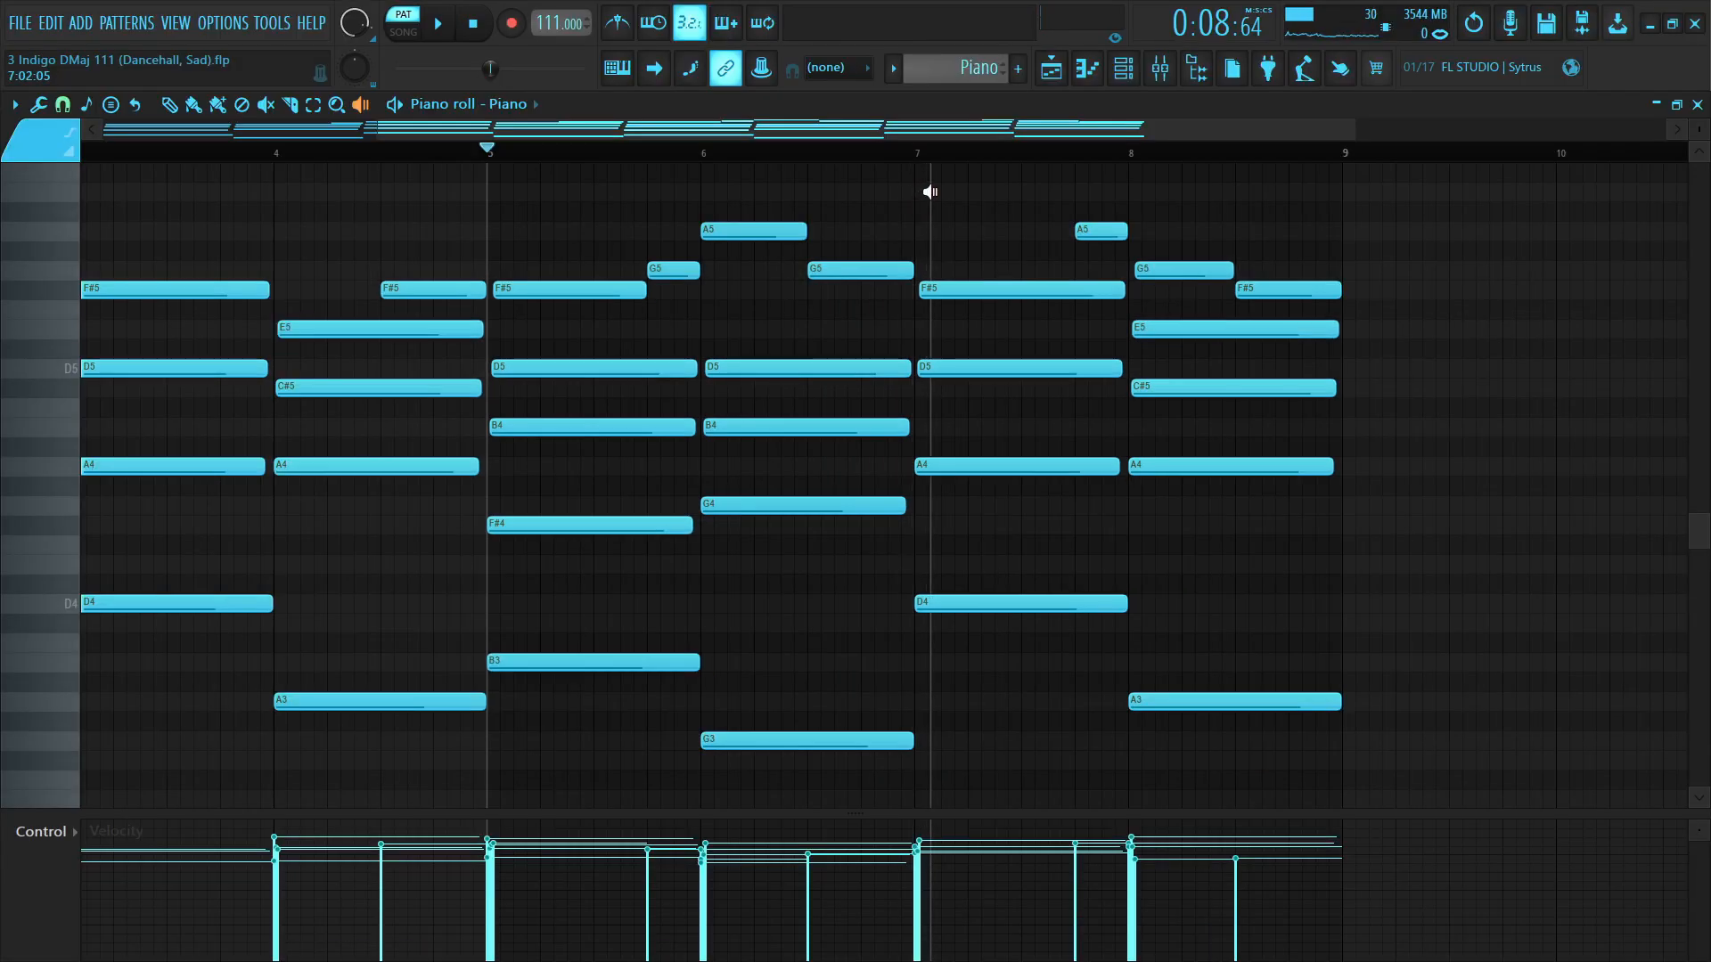
{"action": "left_click_drag", "start_coordinate": [929, 195], "coordinate": [1054, 249]}
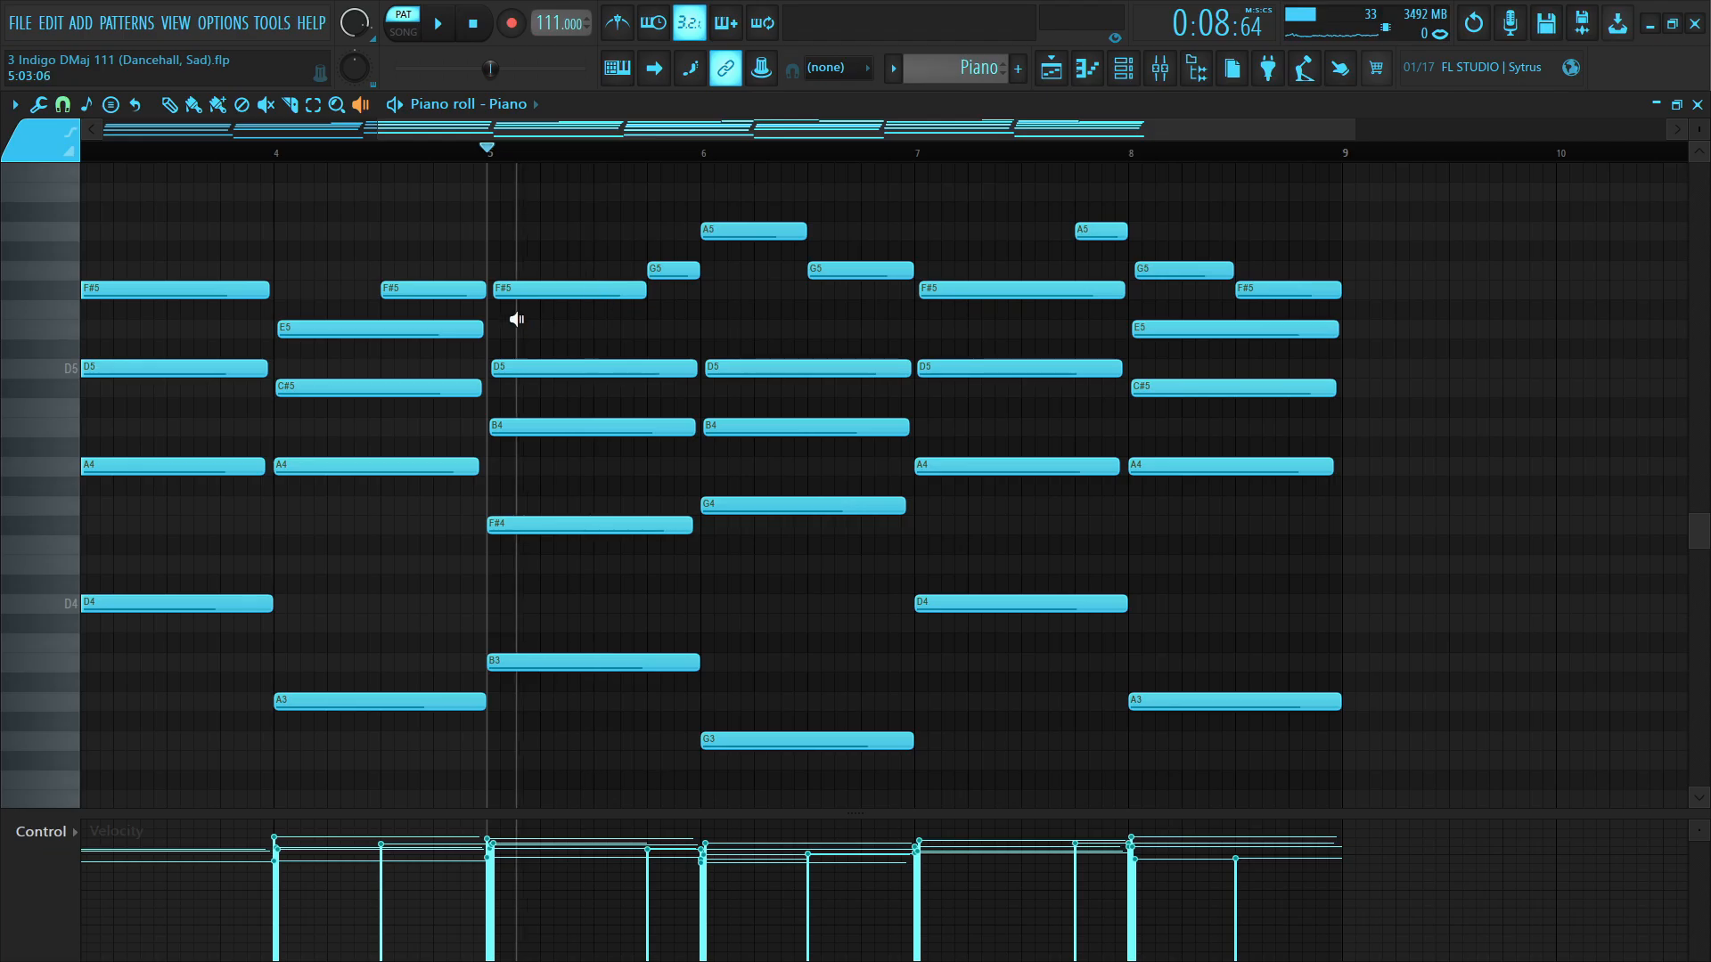
- Scrub over the start of bar 5 and through bar 8 to hear their chords and melody notes
{"action": "left_click_drag", "start_coordinate": [516, 317], "coordinate": [468, 323]}
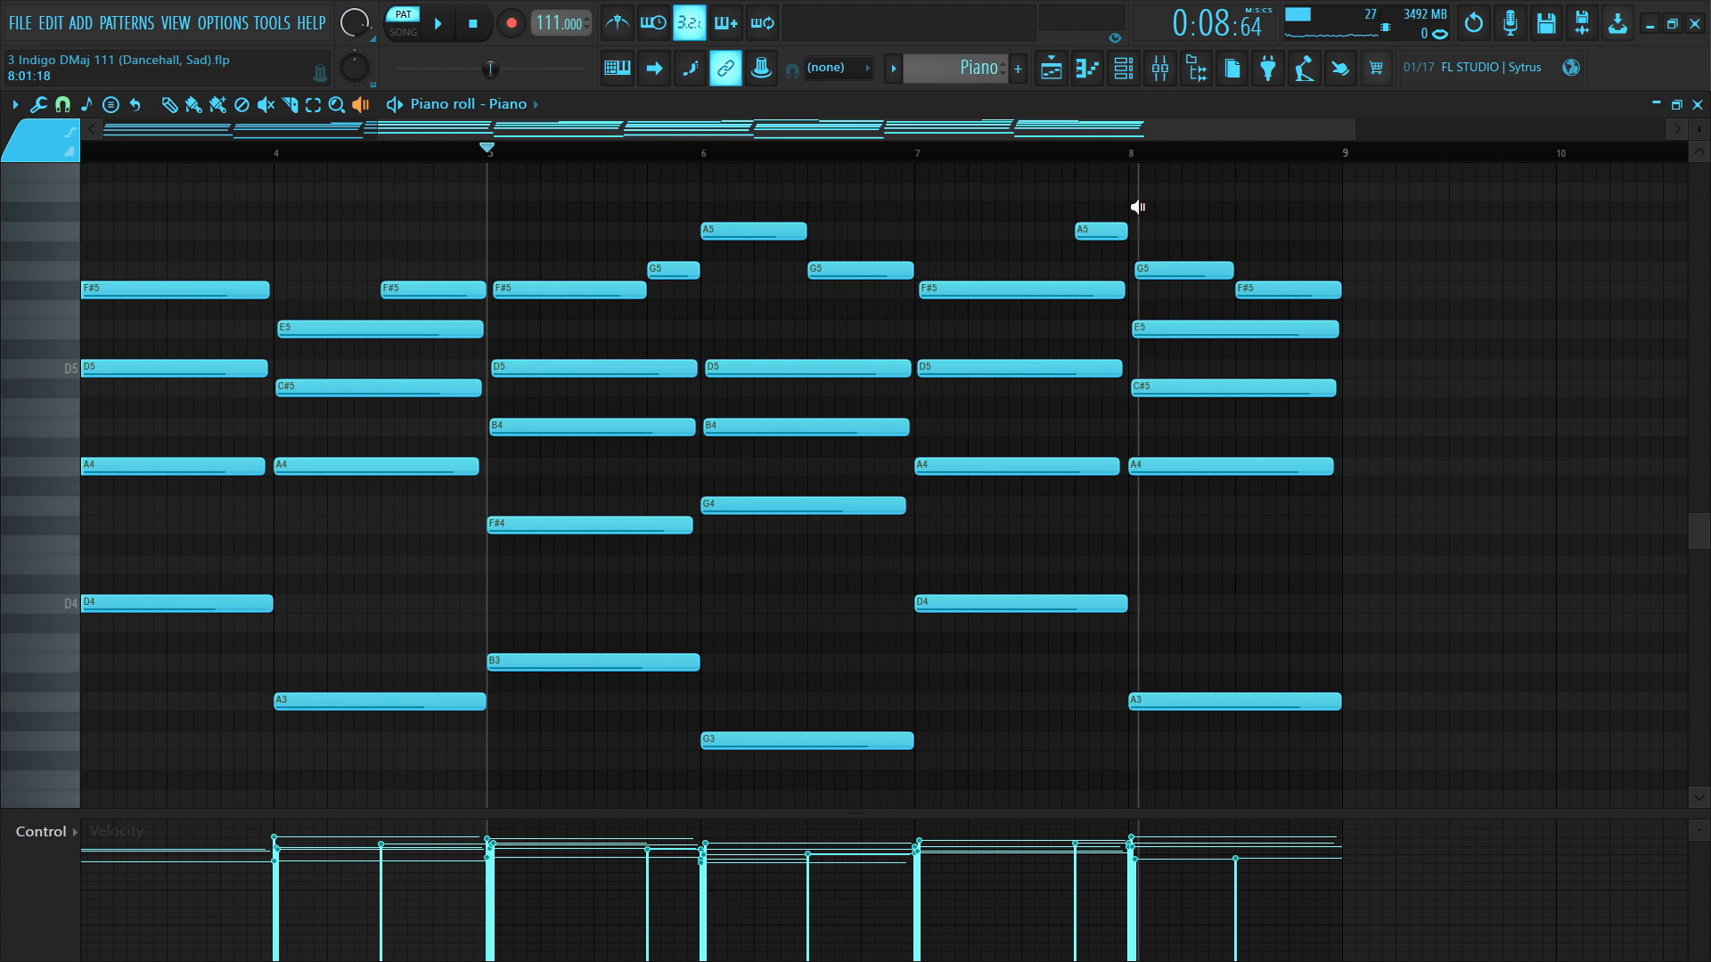
{"action": "left_click_drag", "start_coordinate": [1138, 206], "coordinate": [1145, 196]}
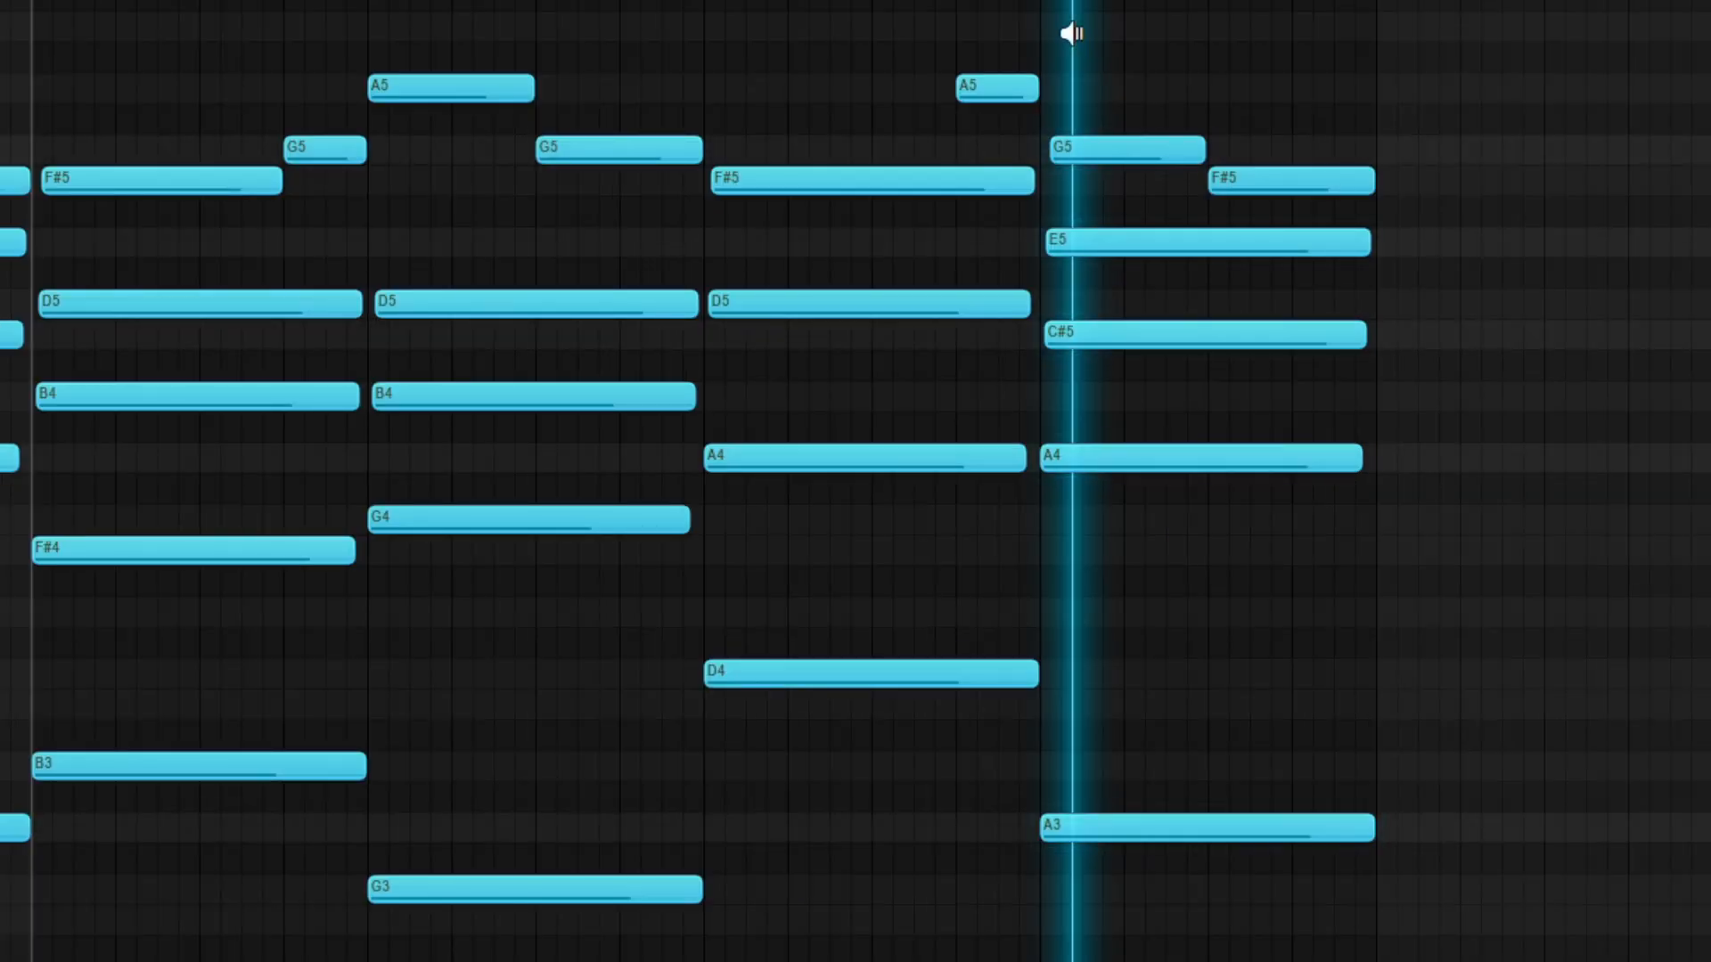
{"action": "left_click_drag", "start_coordinate": [1071, 33], "coordinate": [1241, 70]}
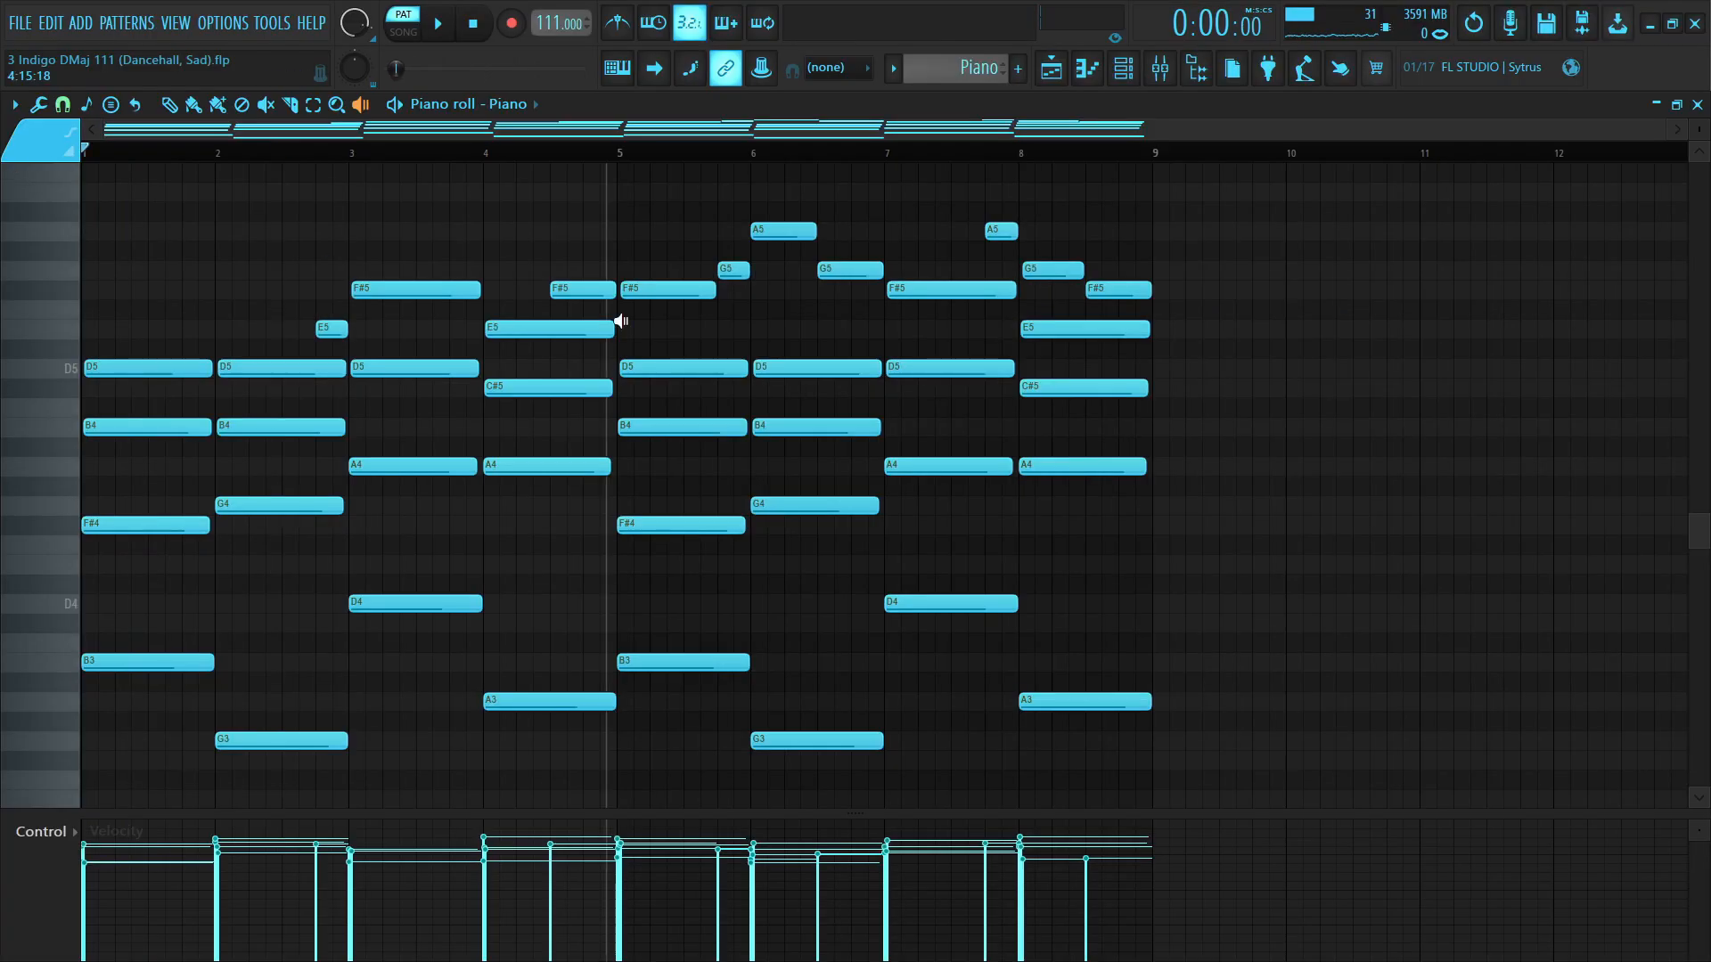
- Play the full eight-bar piano pattern from the beginning
{"action": "scroll", "coordinate": [843, 428], "scroll_direction": "down", "scroll_amount": 1}
{"action": "scroll", "coordinate": [840, 470], "scroll_direction": "up", "scroll_amount": 1}
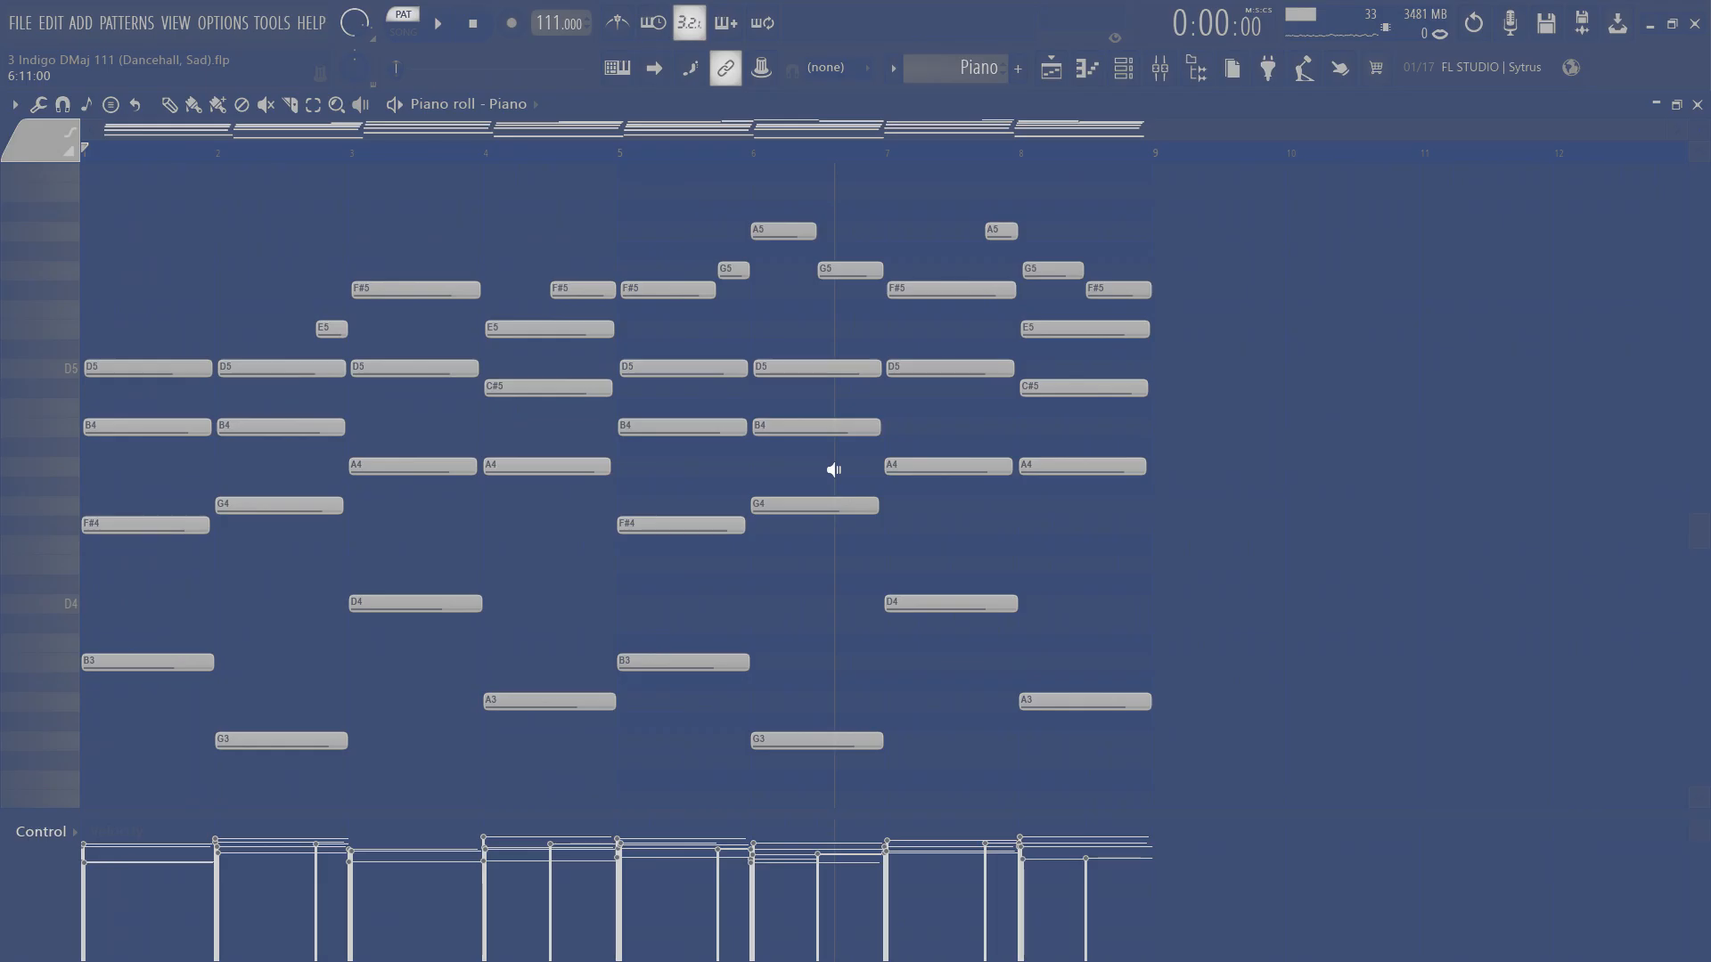
{"action": "key", "text": "space"}
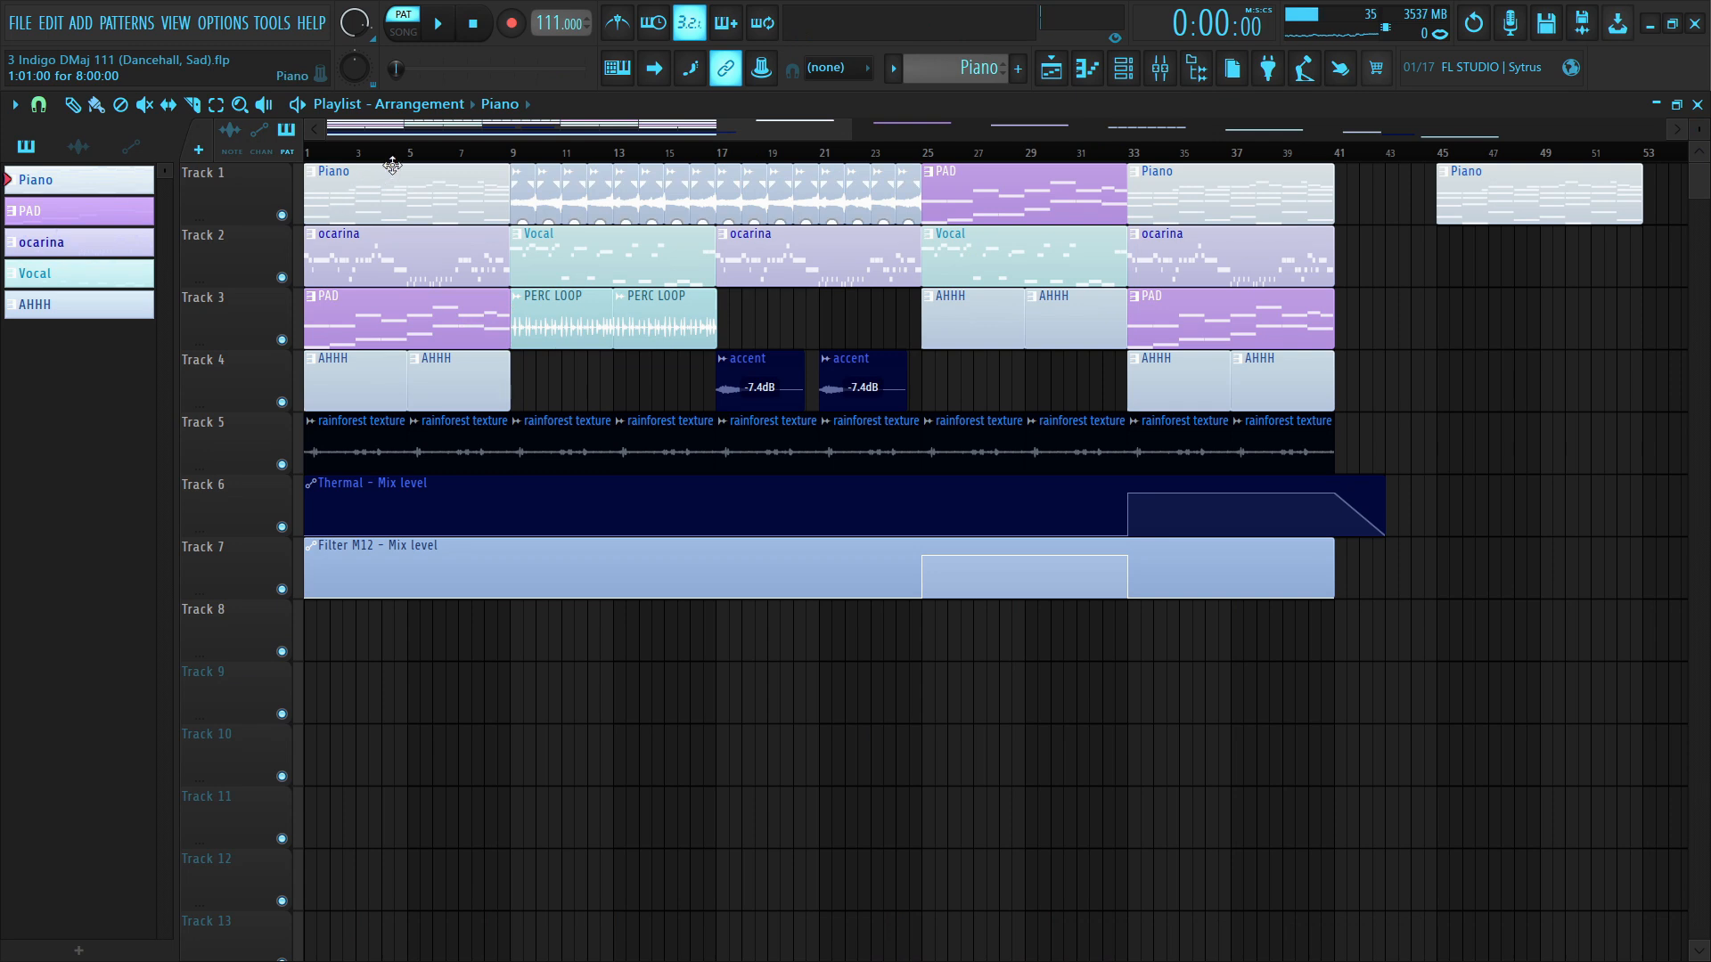
- Open the notes of the PAD pattern on Track 3 in the piano roll
{"action": "scroll", "coordinate": [397, 159], "scroll_direction": "up", "scroll_amount": 5}
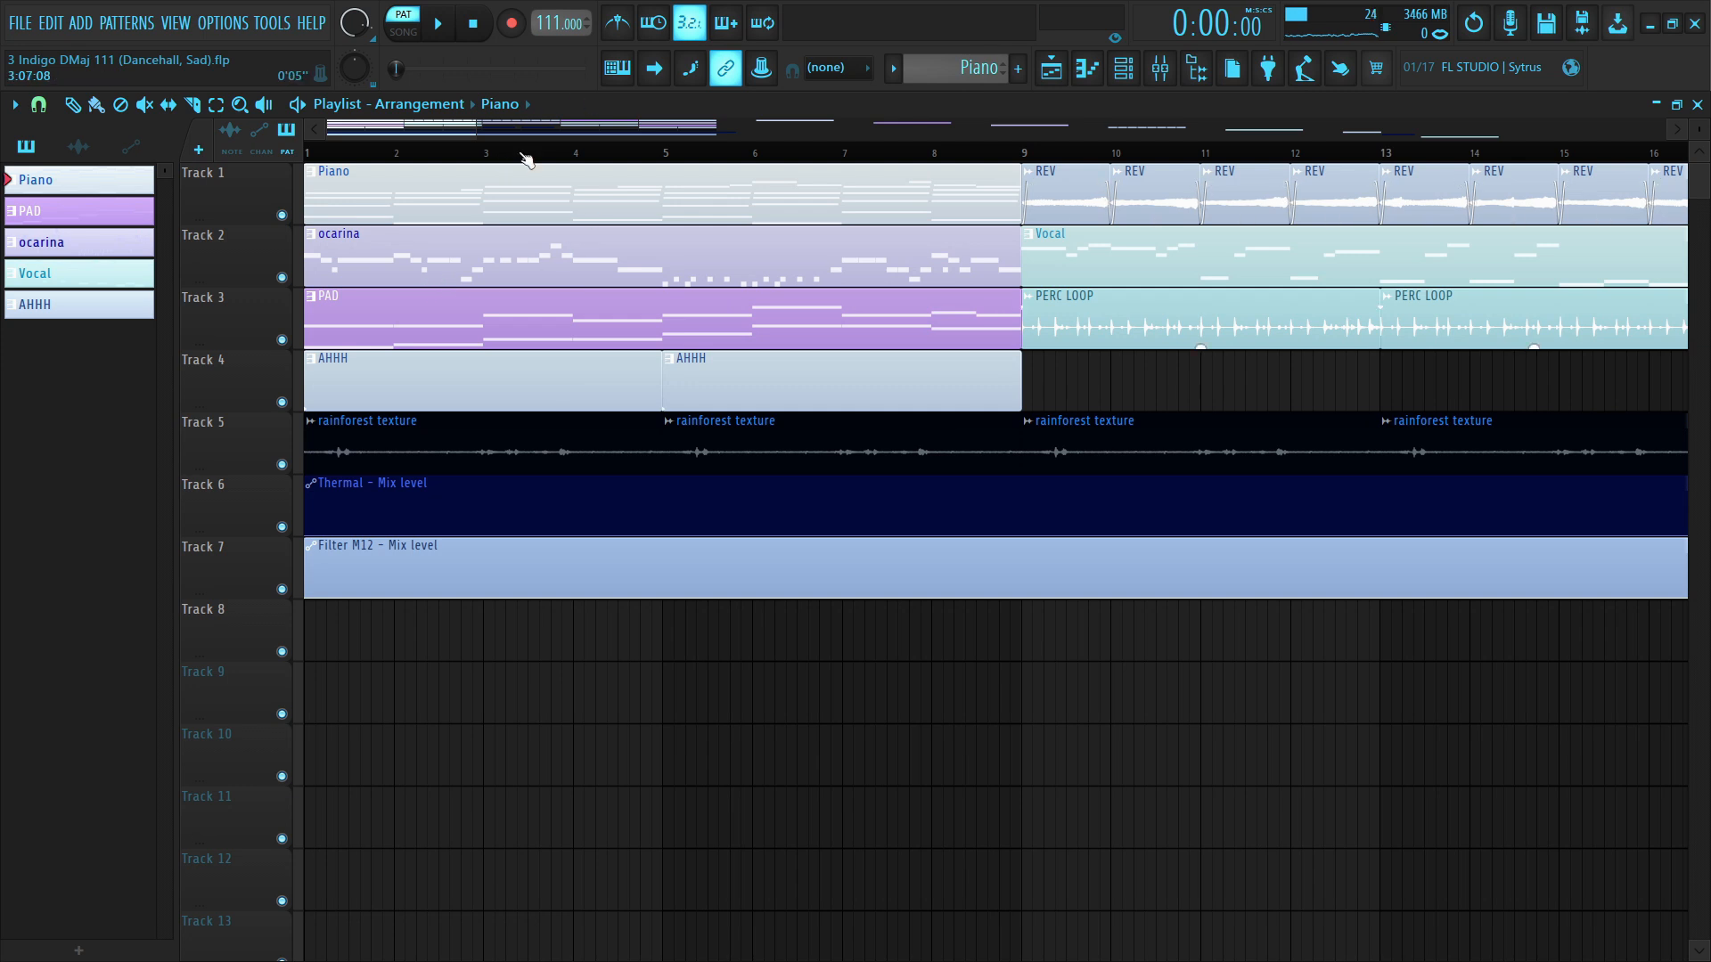
{"action": "scroll", "coordinate": [524, 159], "scroll_direction": "down", "scroll_amount": 3}
{"action": "scroll", "coordinate": [508, 154], "scroll_direction": "up", "scroll_amount": 5}
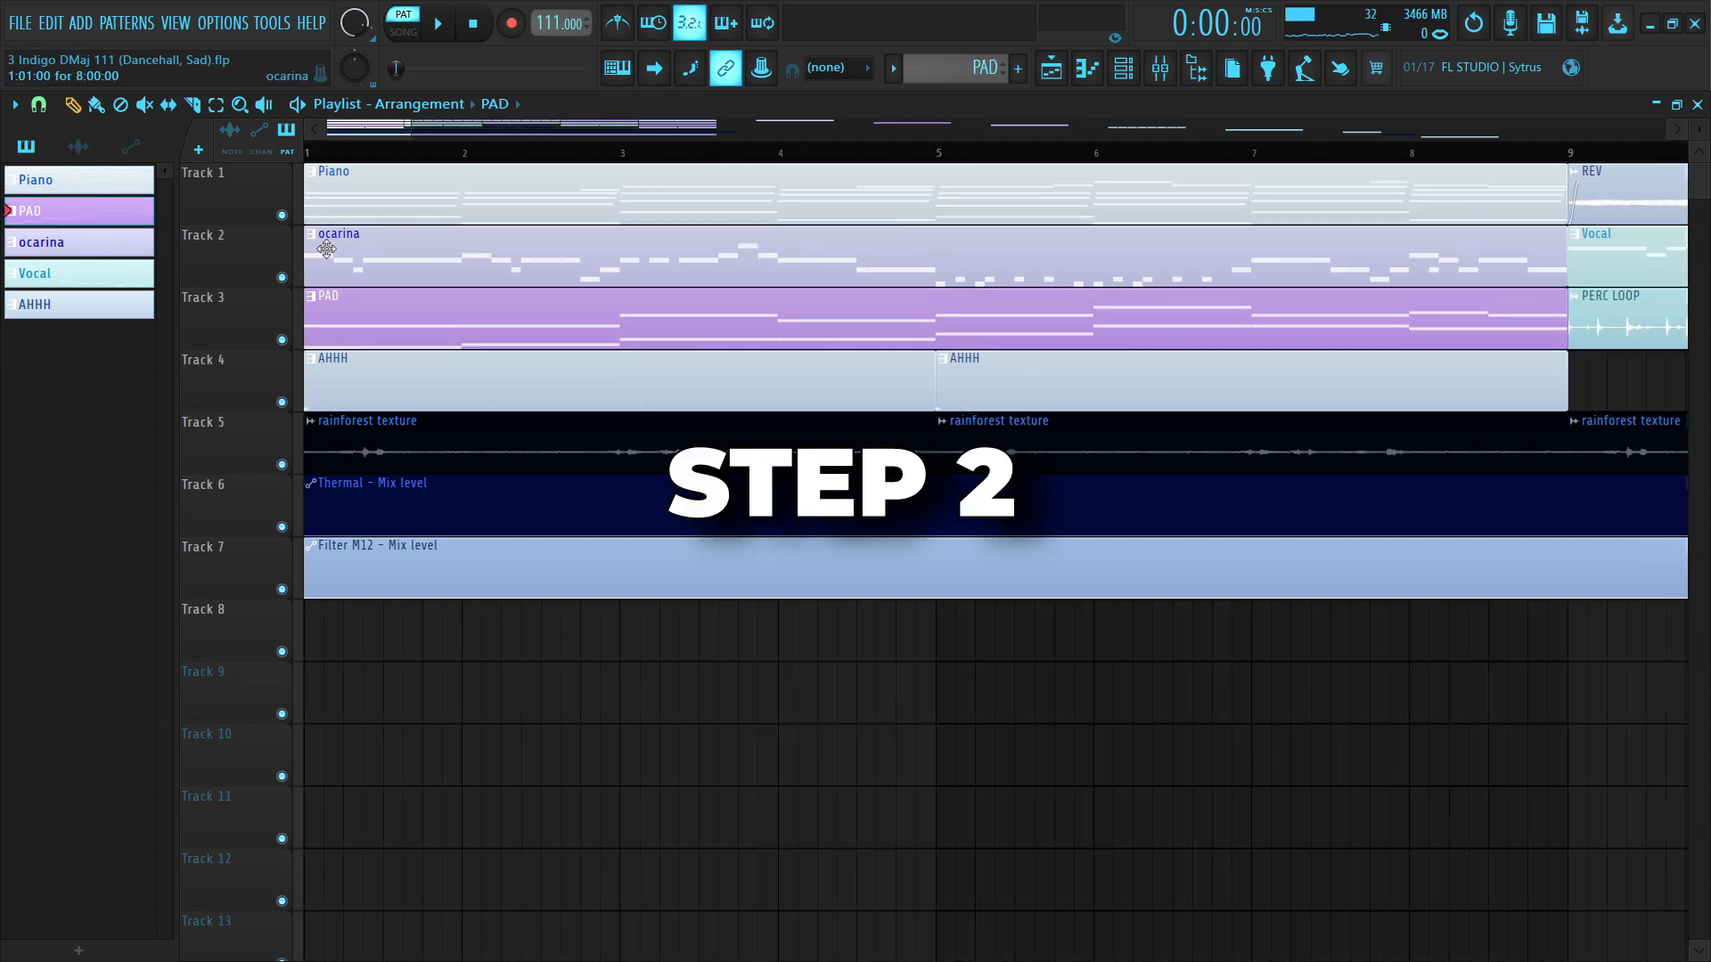
{"action": "double_click", "coordinate": [382, 323]}
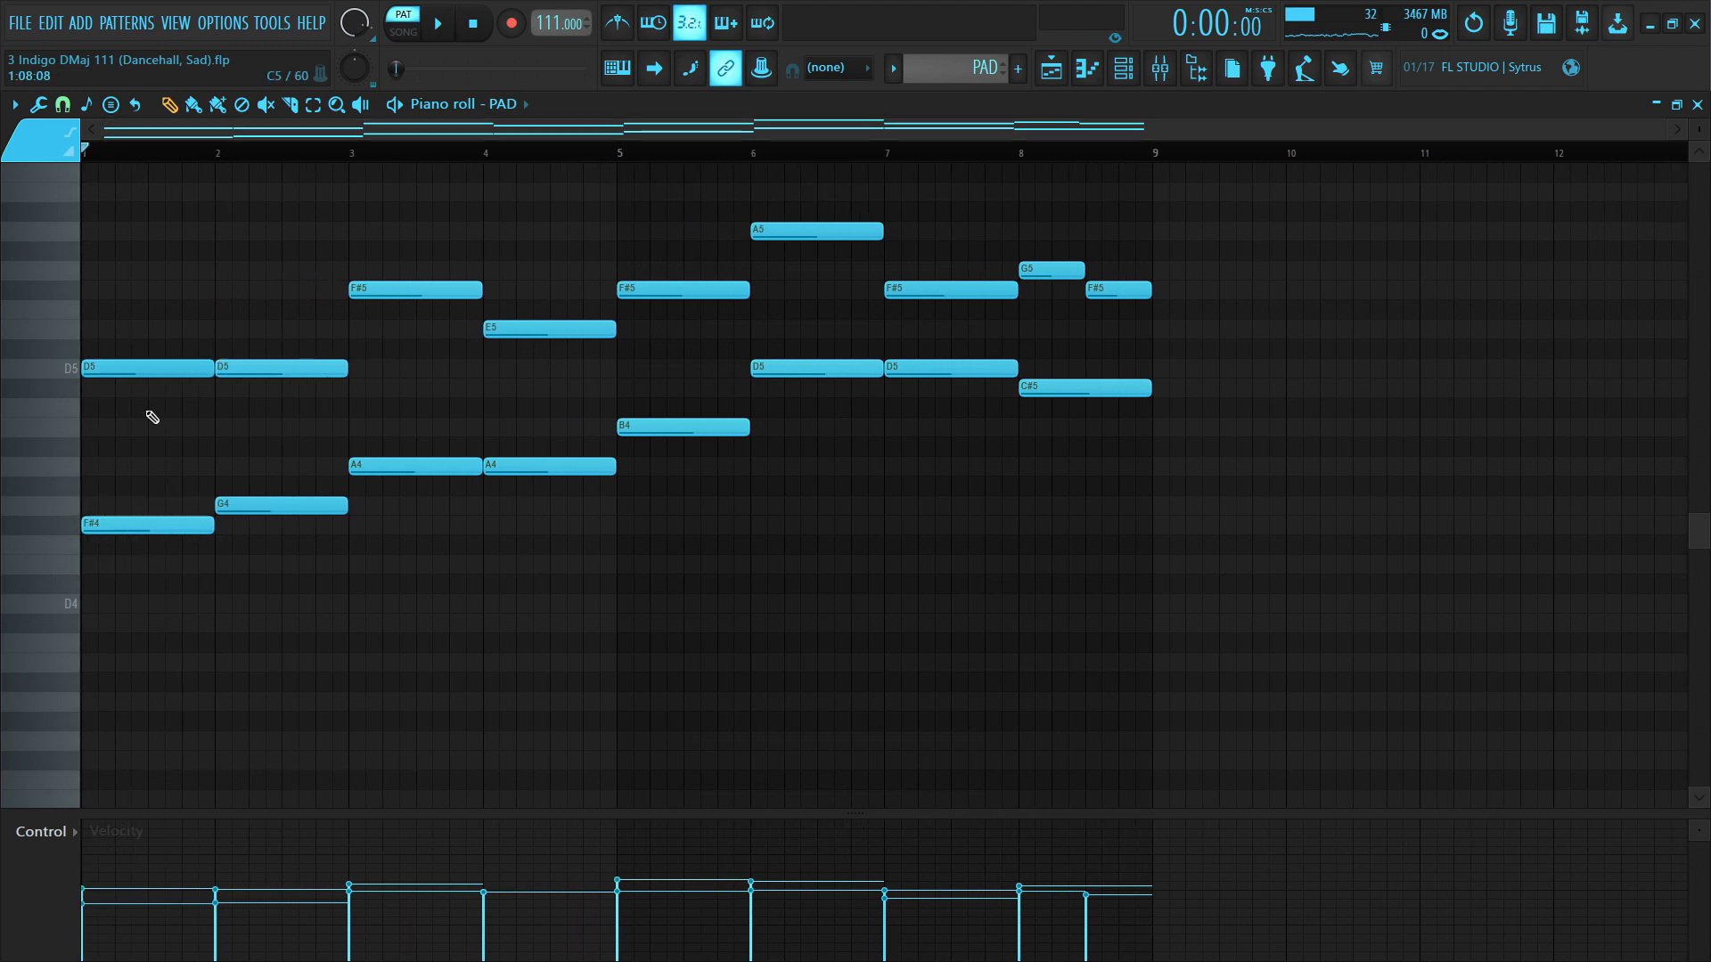
- Inspect the Omnisphere patch Pad - 6 on the PAD channel and close the instrument window
{"action": "left_click", "coordinate": [1122, 68]}
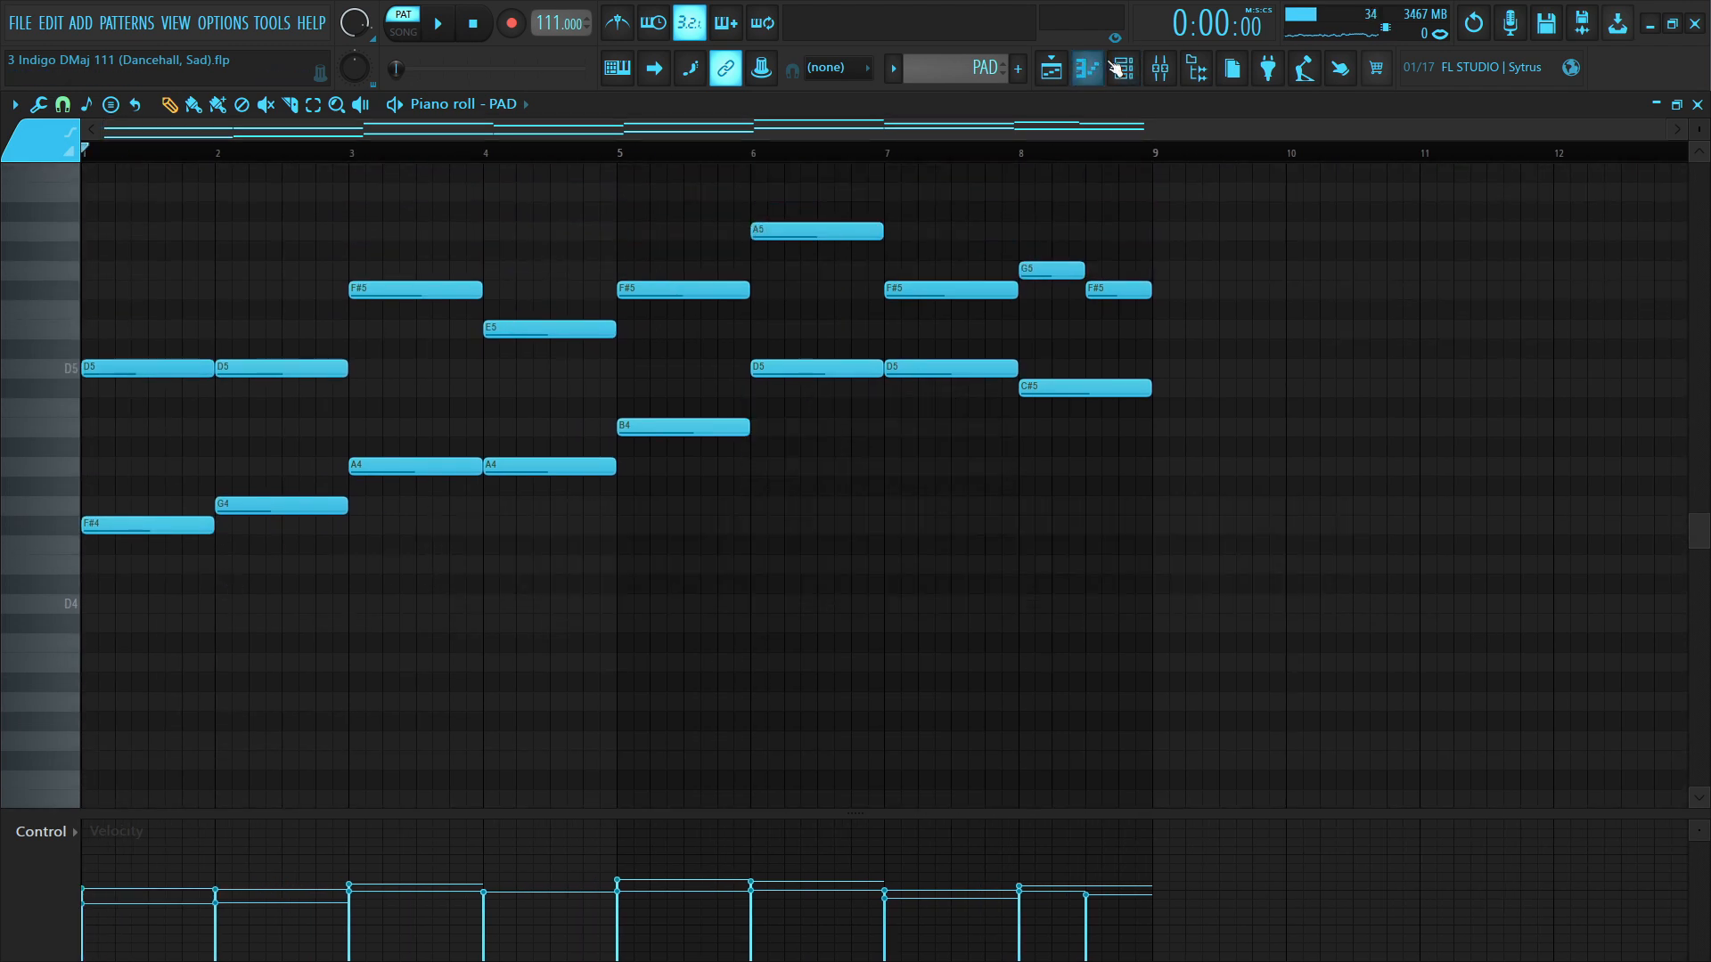
{"action": "left_click", "coordinate": [353, 513]}
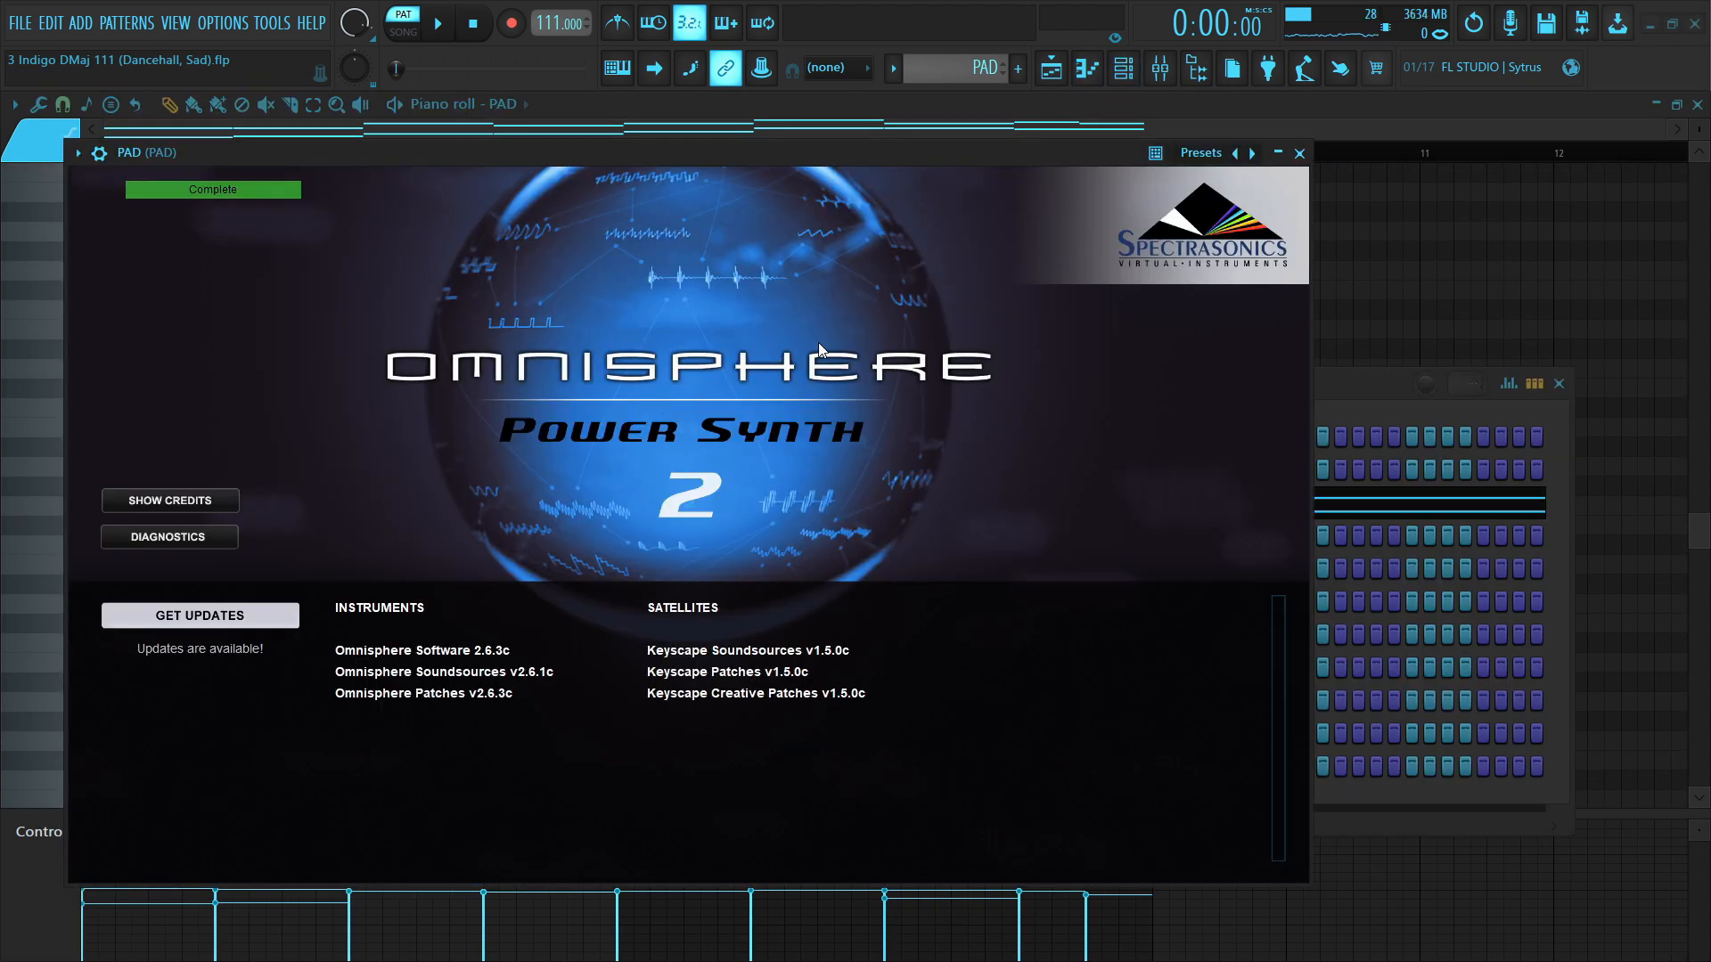
{"action": "scroll", "coordinate": [227, 520], "scroll_direction": "down", "scroll_amount": 3}
{"action": "scroll", "coordinate": [215, 476], "scroll_direction": "up", "scroll_amount": 3}
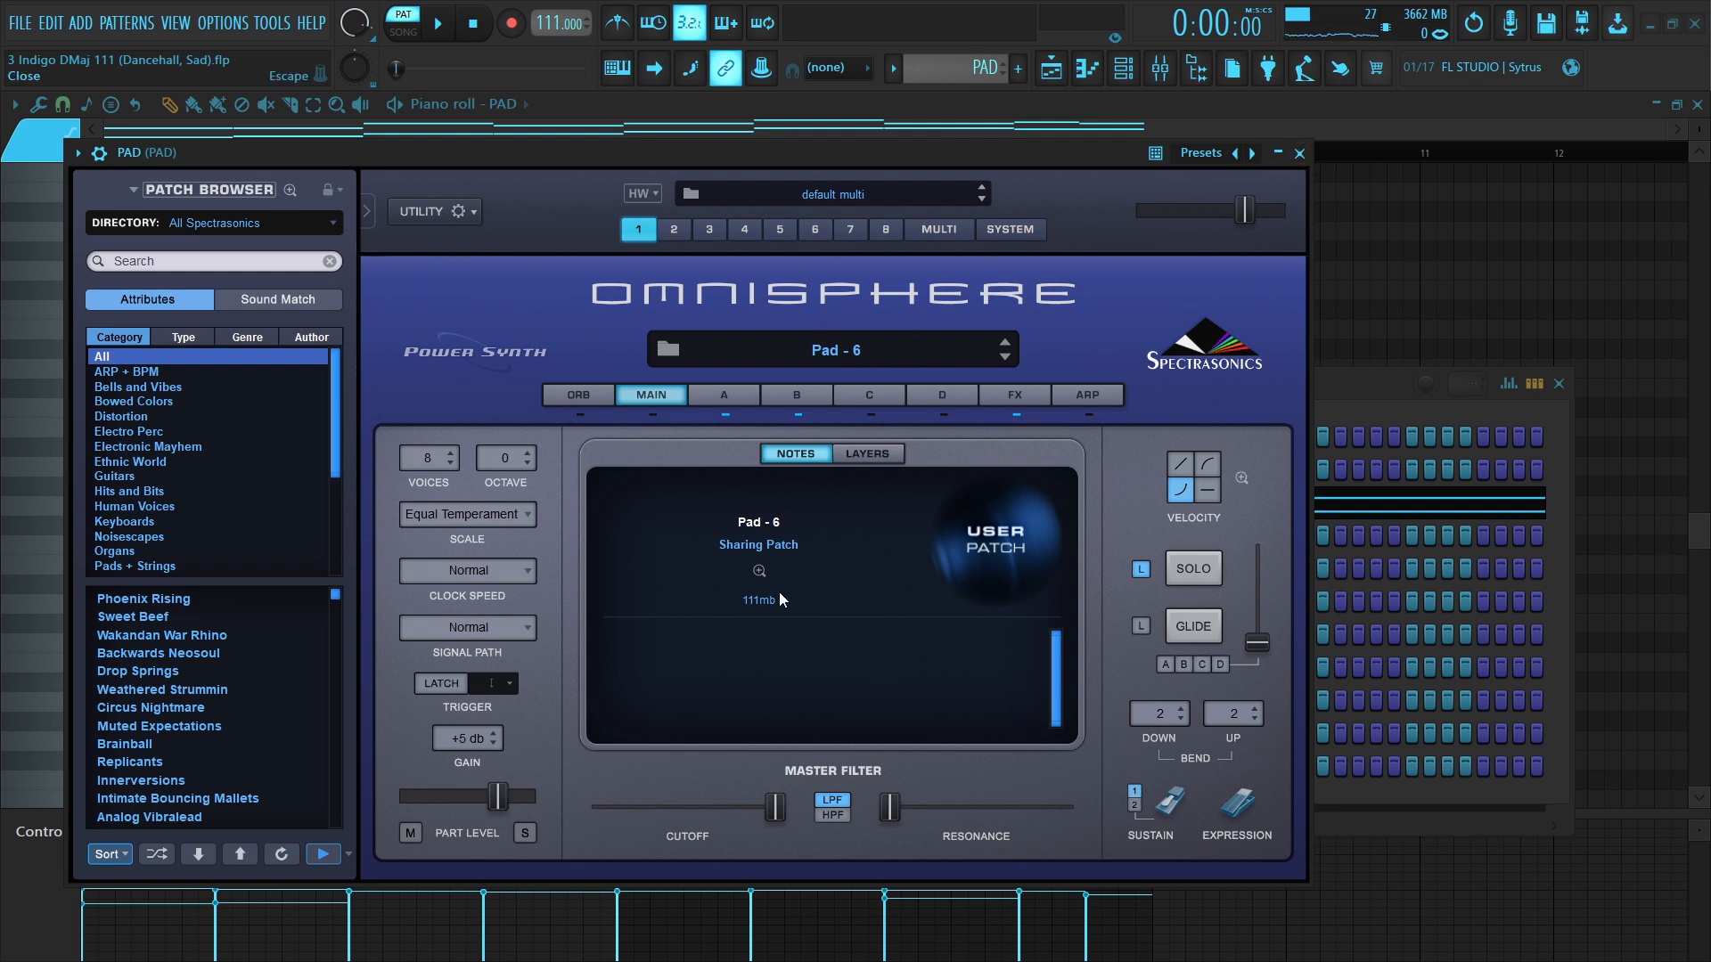
{"action": "key", "text": "Escape"}
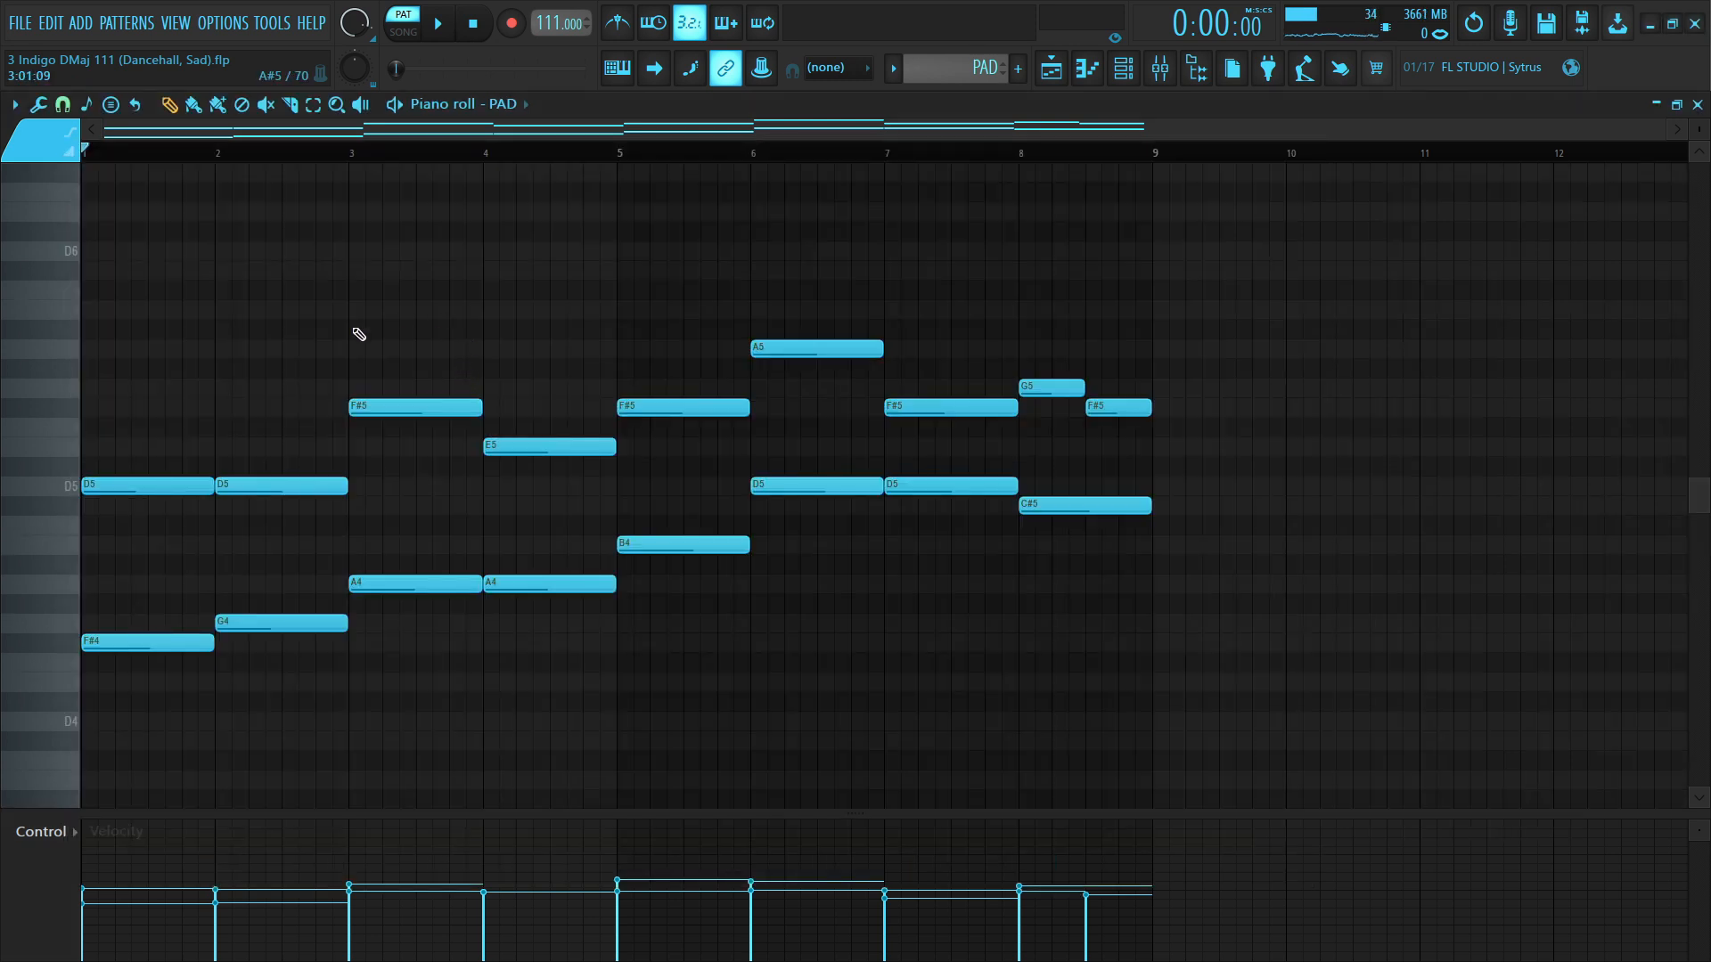
- Sweep selections across the upper and lower pad notes, clear the selection and play the PAD pattern
{"action": "scroll", "coordinate": [356, 345], "scroll_direction": "down", "scroll_amount": 3}
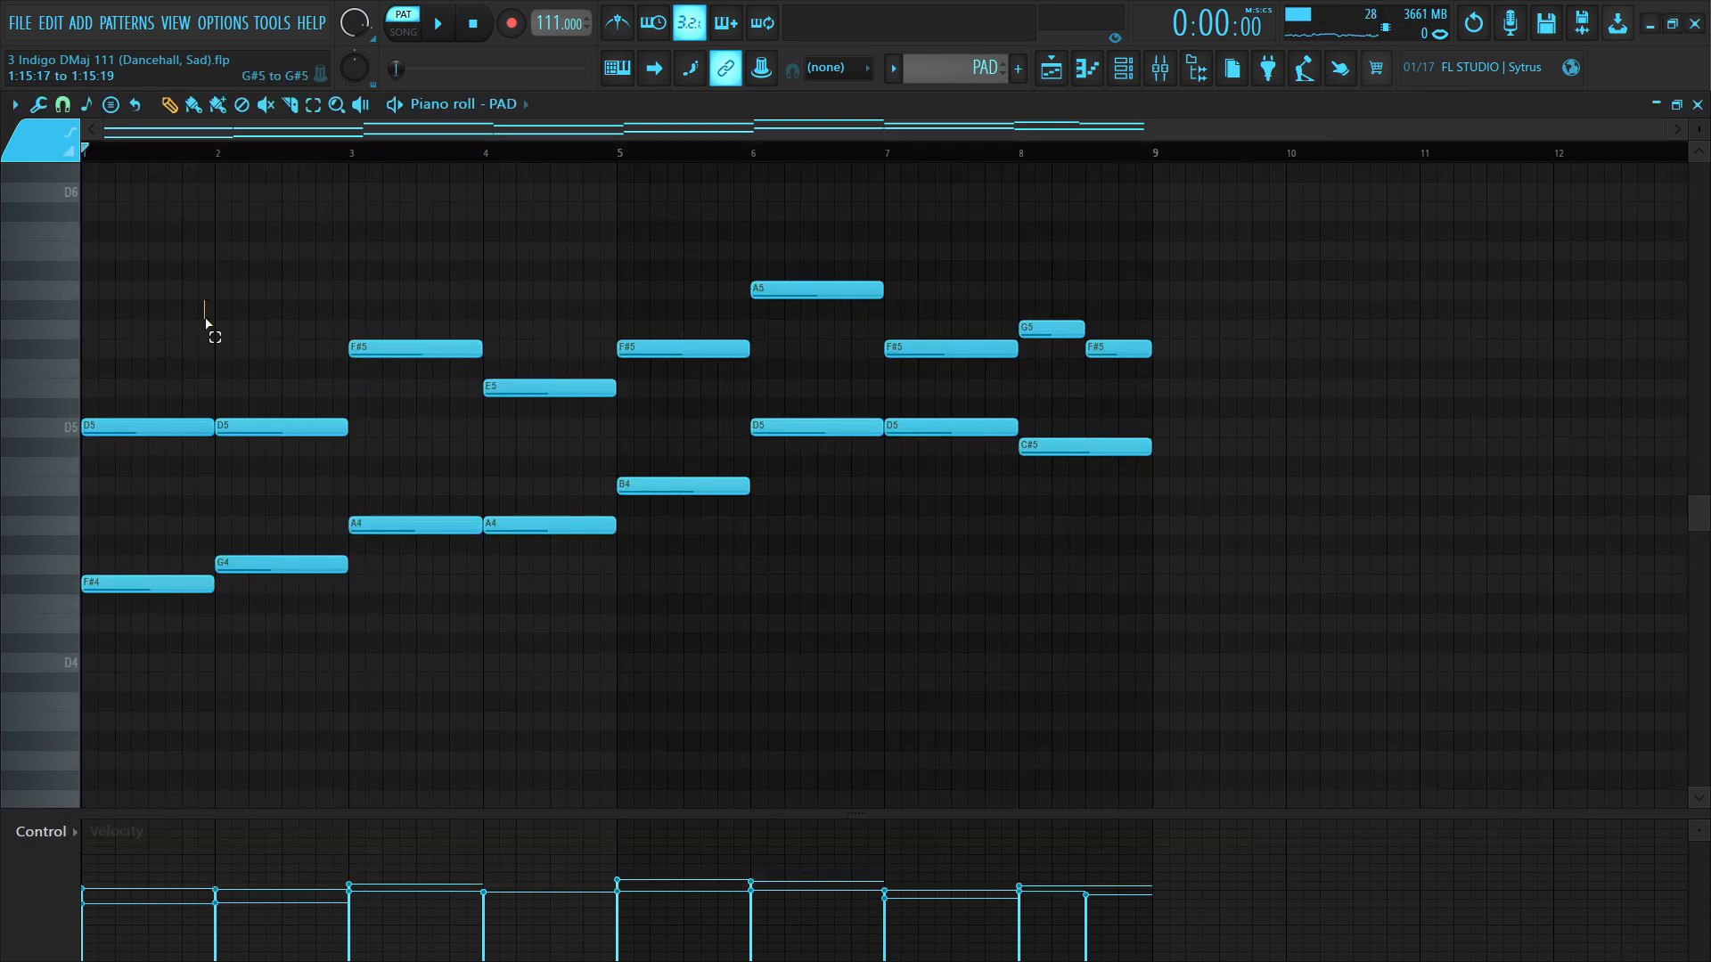
{"action": "left_click_drag", "start_coordinate": [205, 323], "coordinate": [1167, 615]}
{"action": "left_click_drag", "start_coordinate": [790, 578], "coordinate": [815, 610]}
{"action": "left_click_drag", "start_coordinate": [1245, 227], "coordinate": [178, 677]}
{"action": "left_click", "coordinate": [254, 711], "text": "ctrl"}
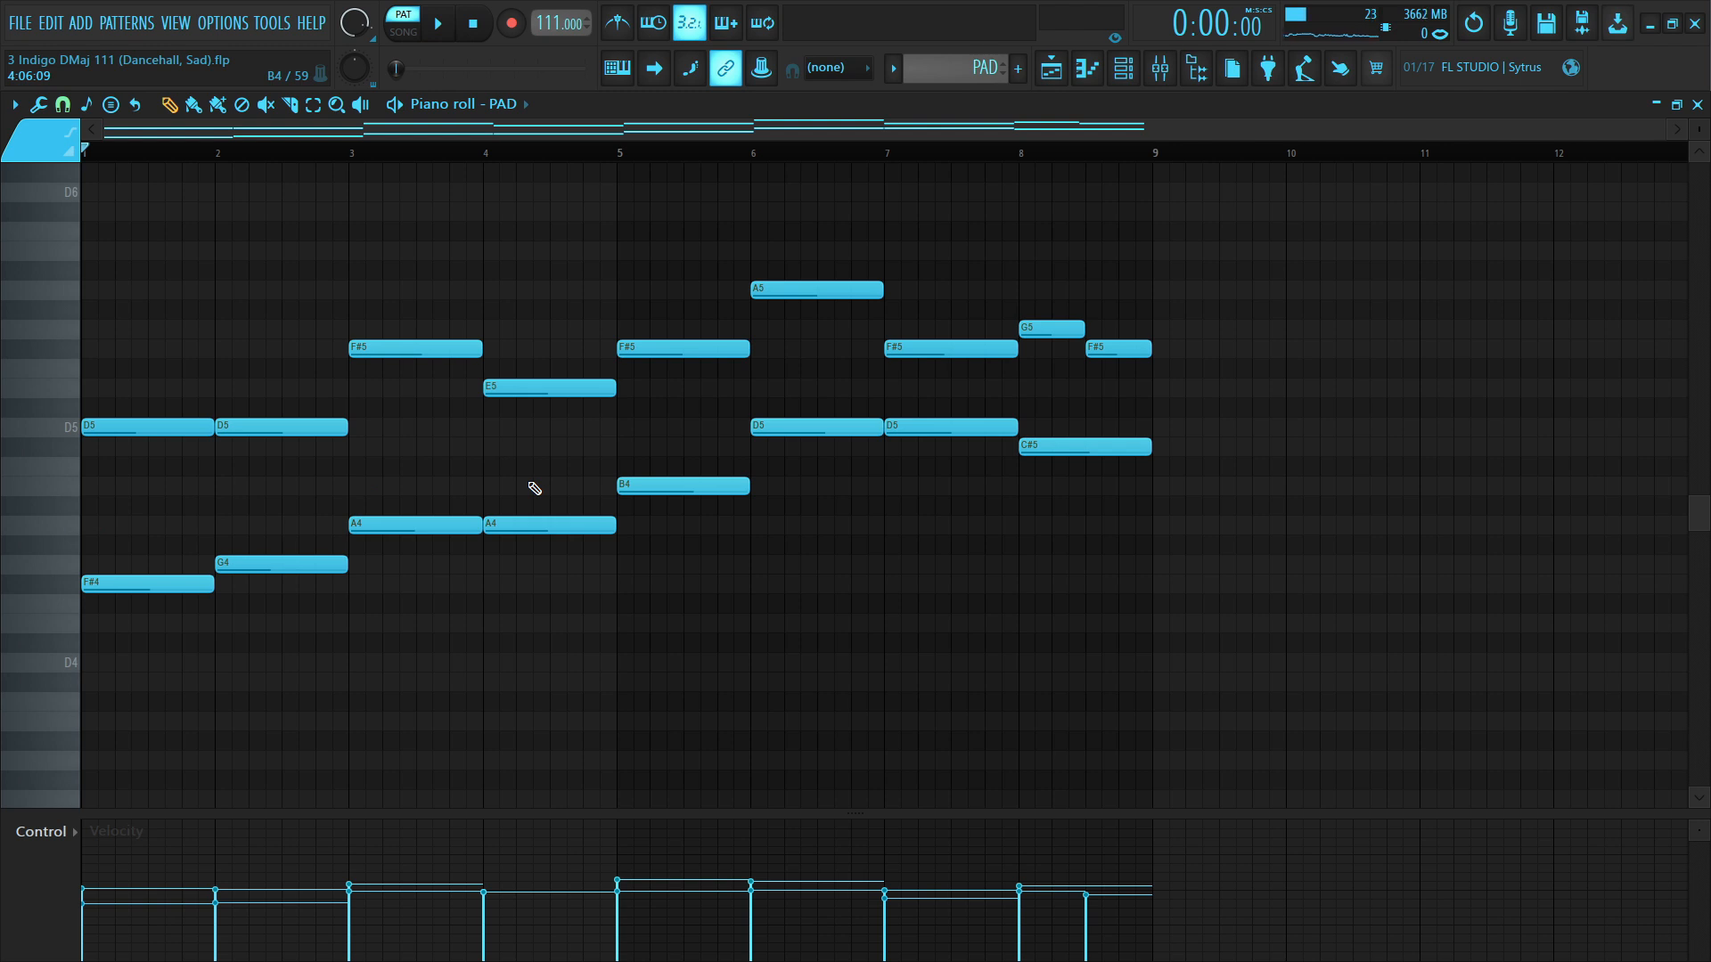
{"action": "key", "text": "space"}
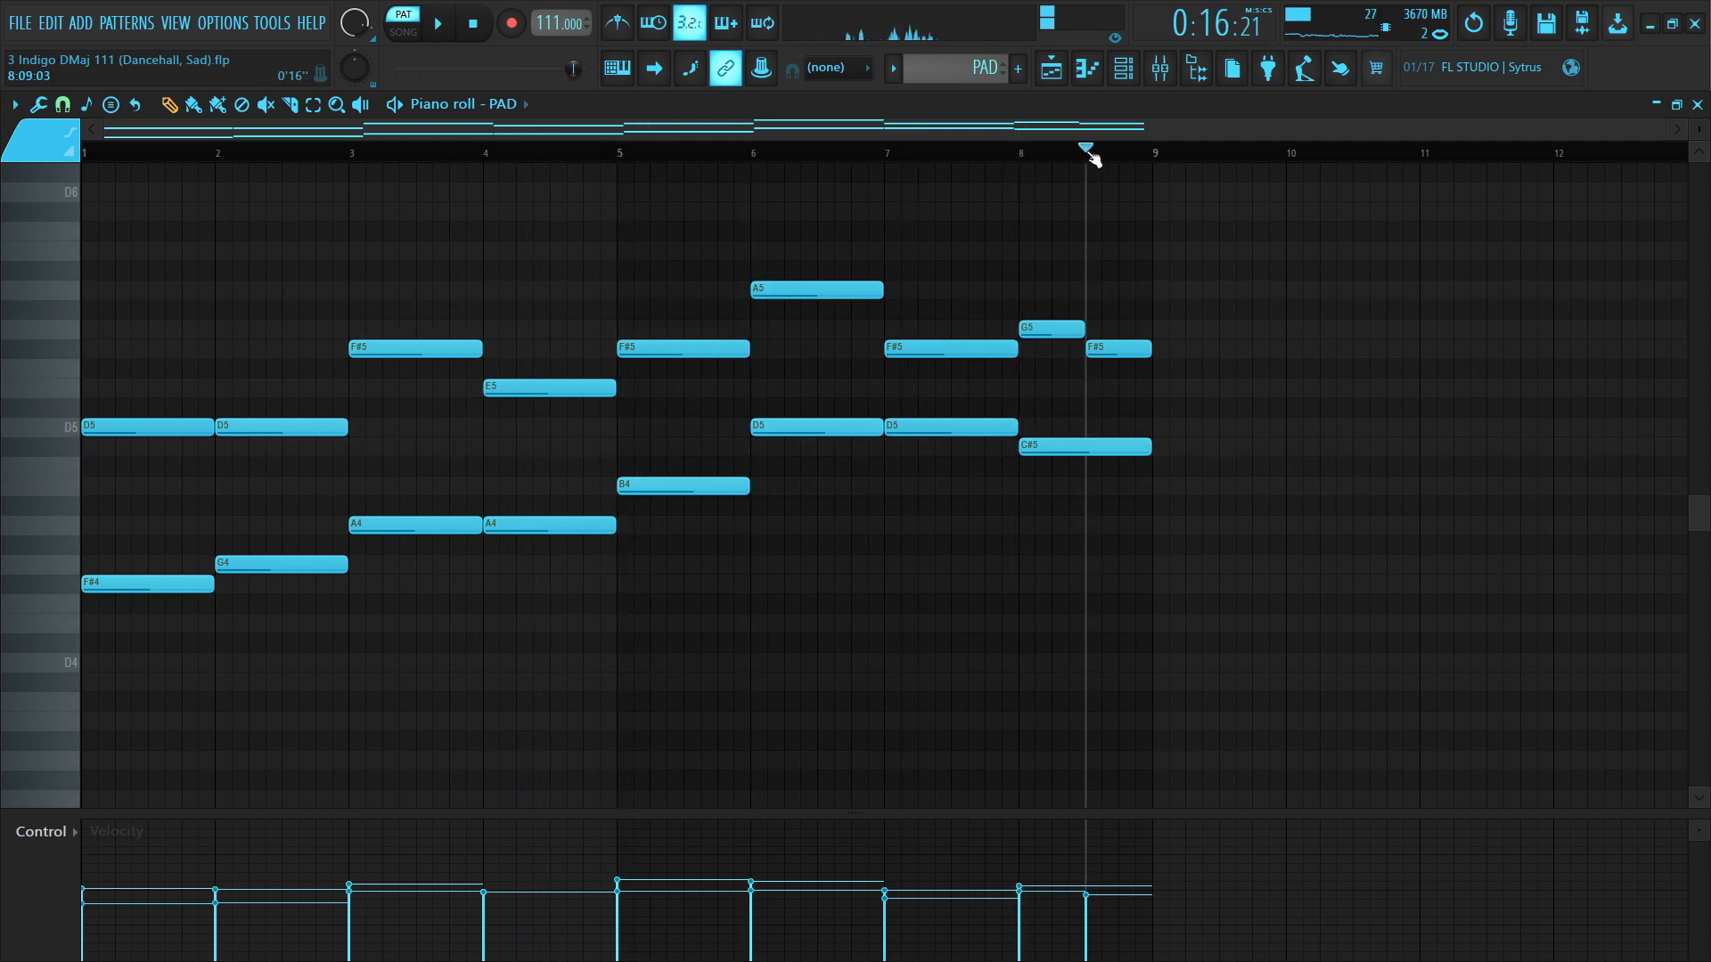
{"action": "key", "text": "space"}
- Inspect the FabFilter Pro-Q 3 cut filters and the Fruity Stereo Shaper settings on the PAD mixer track
{"action": "key", "text": "F9"}
{"action": "left_click", "coordinate": [1386, 581]}
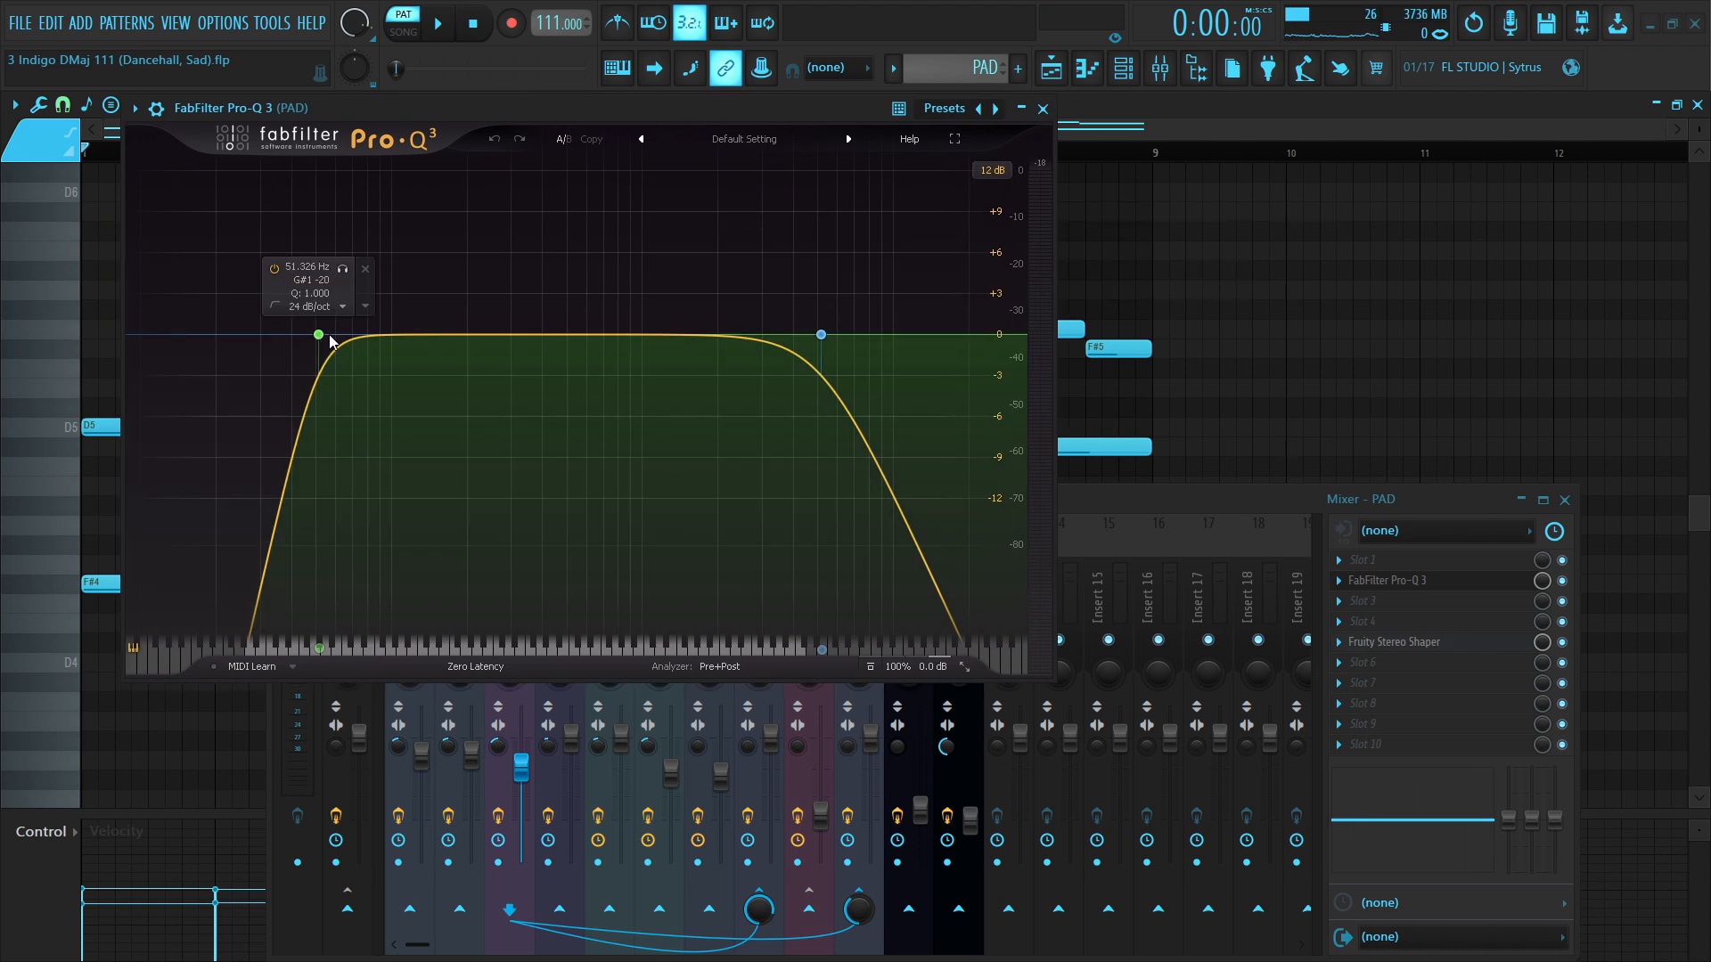
{"action": "left_click", "coordinate": [342, 269]}
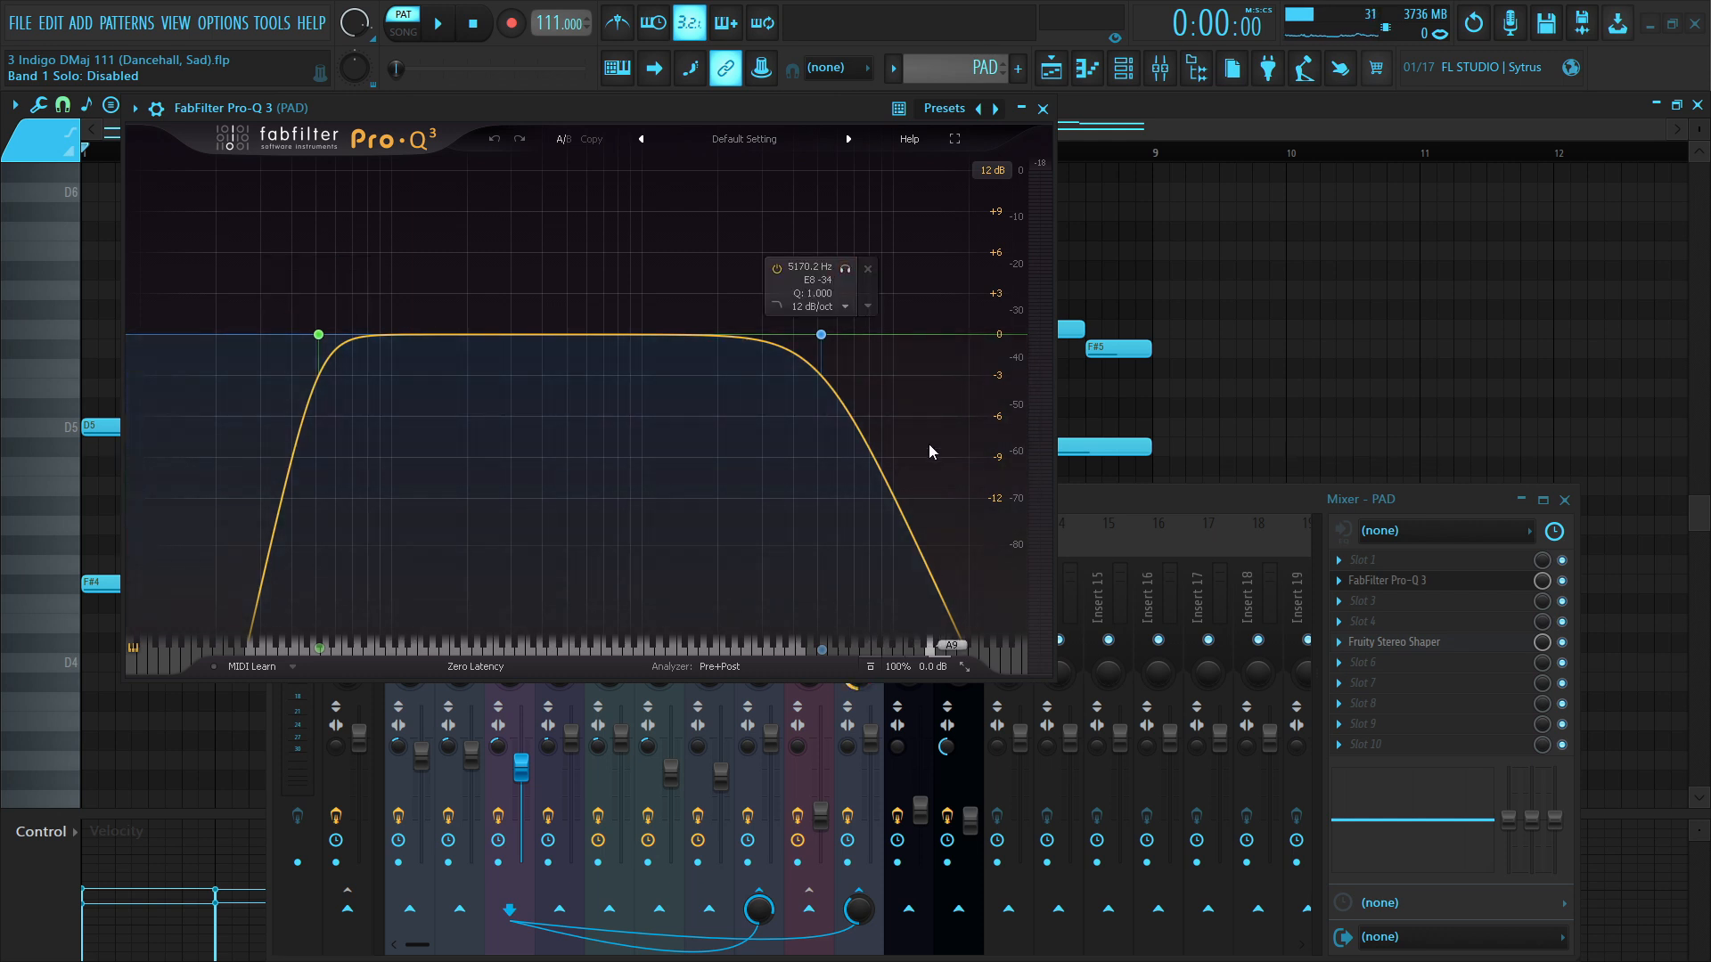
{"action": "key", "text": "Escape"}
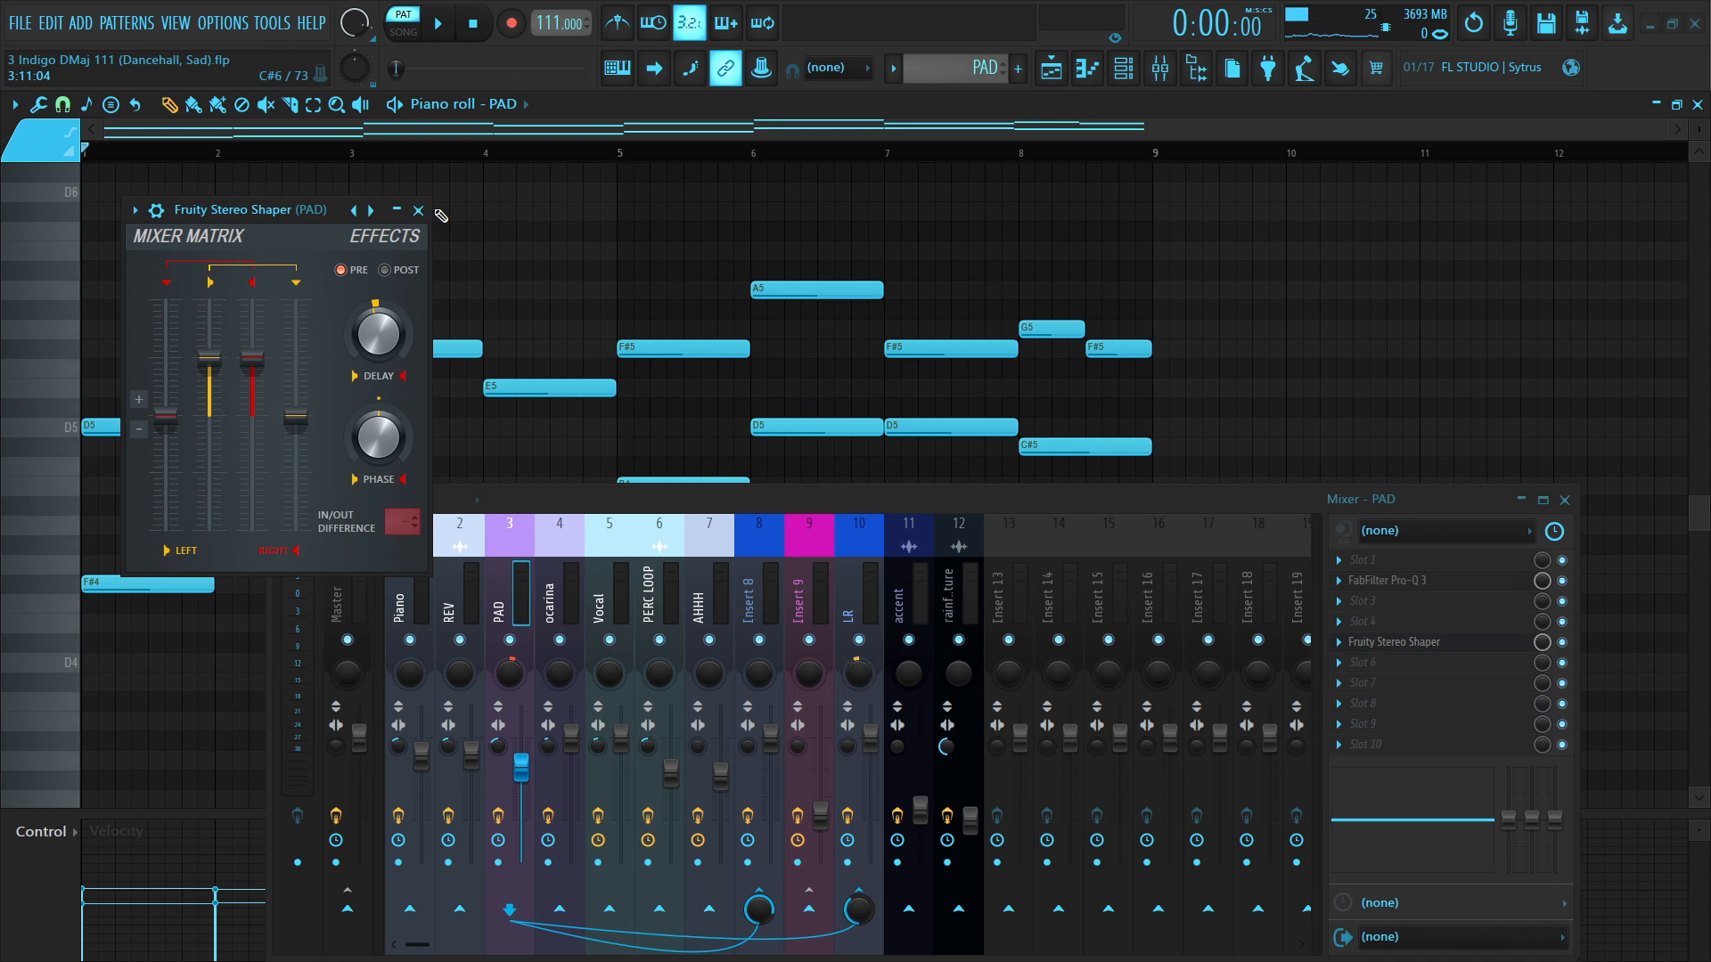
{"action": "left_click", "coordinate": [417, 211]}
{"action": "key", "text": "space"}
- Open the ocarina pattern in the piano roll and examine its melody notes
{"action": "scroll", "coordinate": [554, 431], "scroll_direction": "up", "scroll_amount": 3}
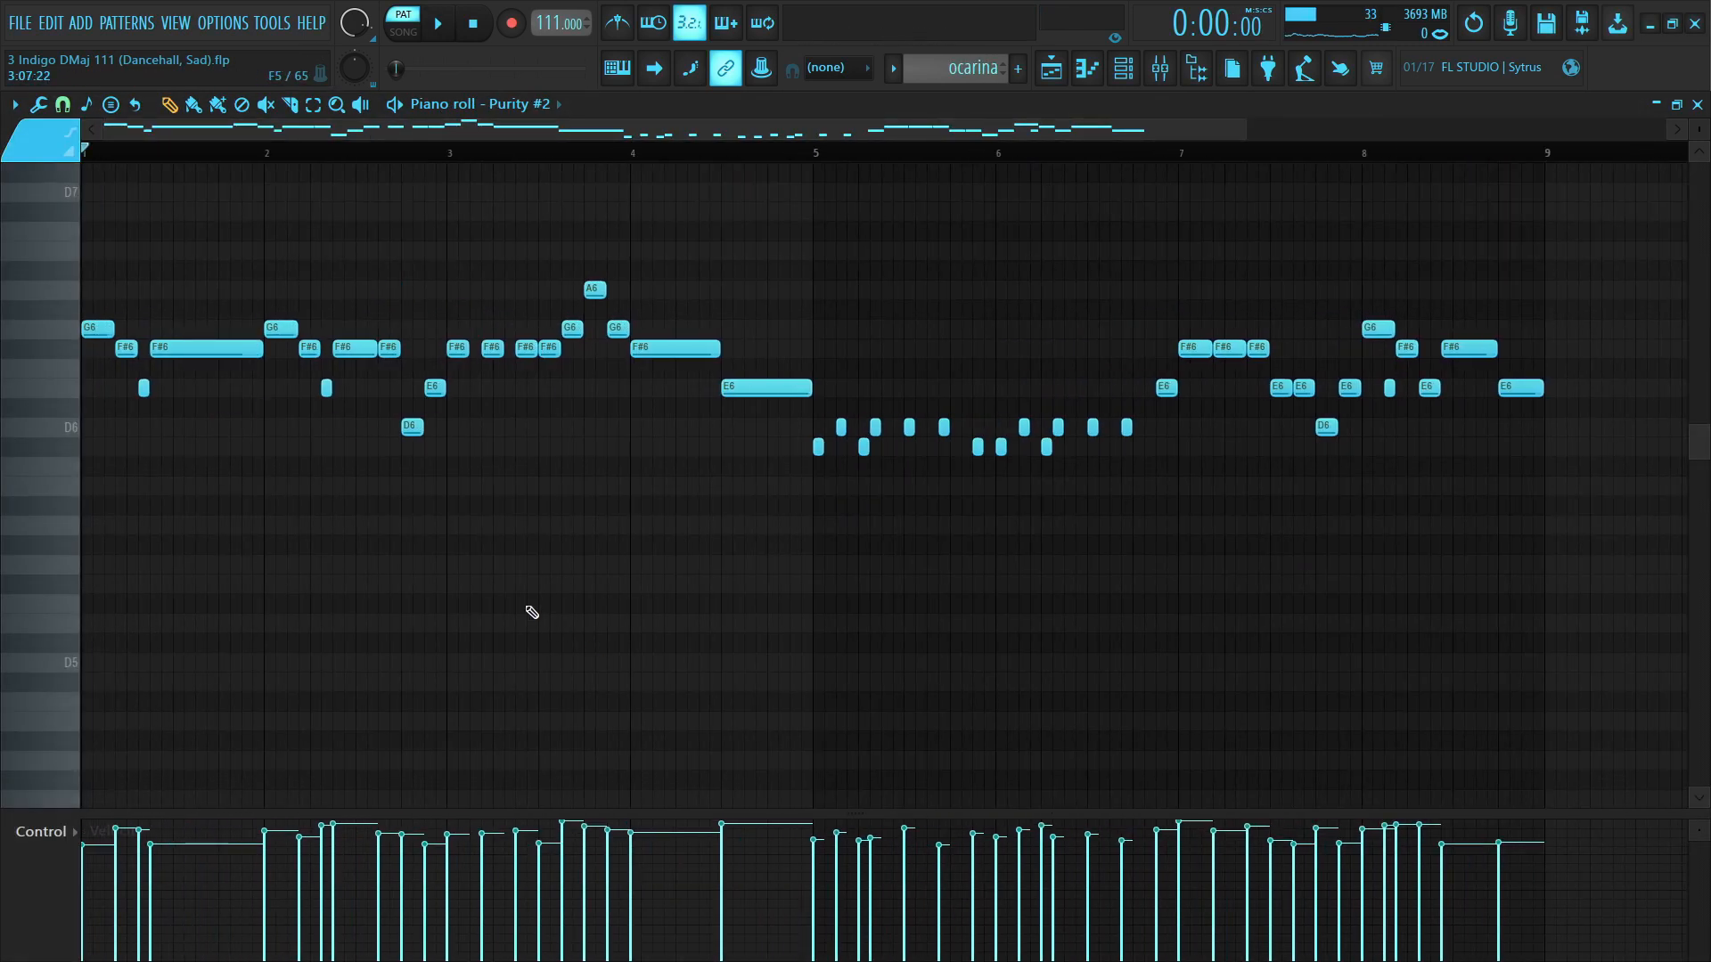
{"action": "left_click_drag", "start_coordinate": [366, 132], "coordinate": [350, 546]}
{"action": "scroll", "coordinate": [350, 546], "scroll_direction": "up", "scroll_amount": 2}
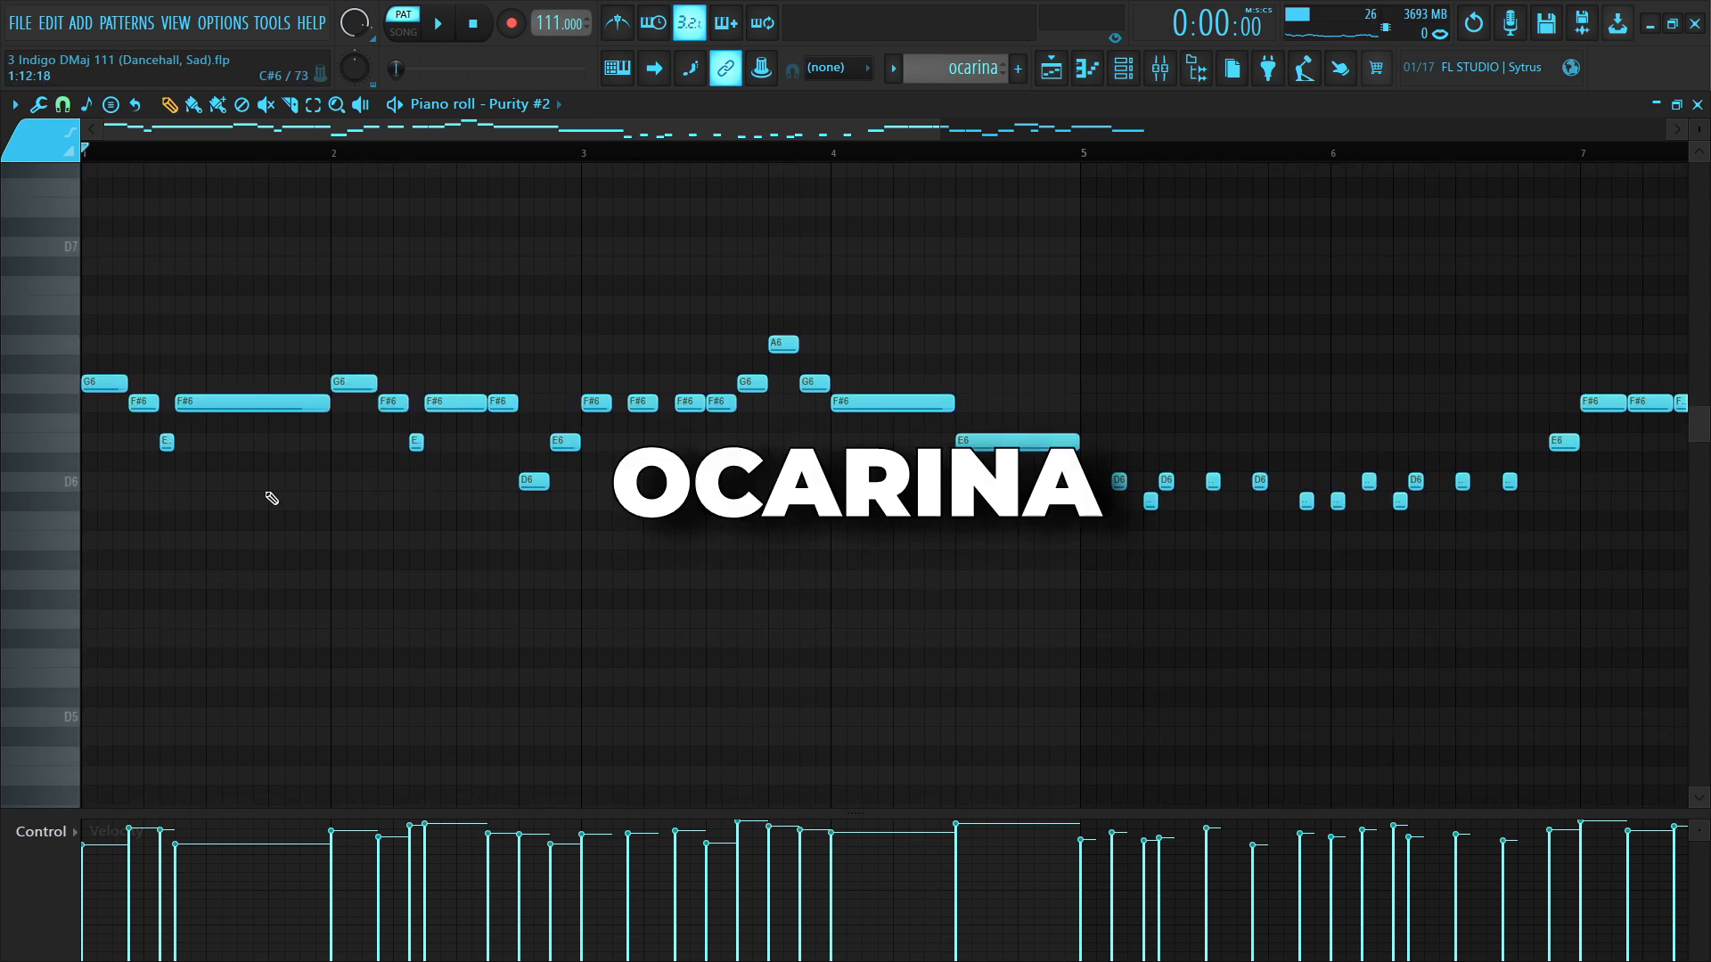
- Show the Purity instrument with its Ocarina preset, hide the channel rack and move the instrument window toward the middle
{"action": "left_click", "coordinate": [1132, 76]}
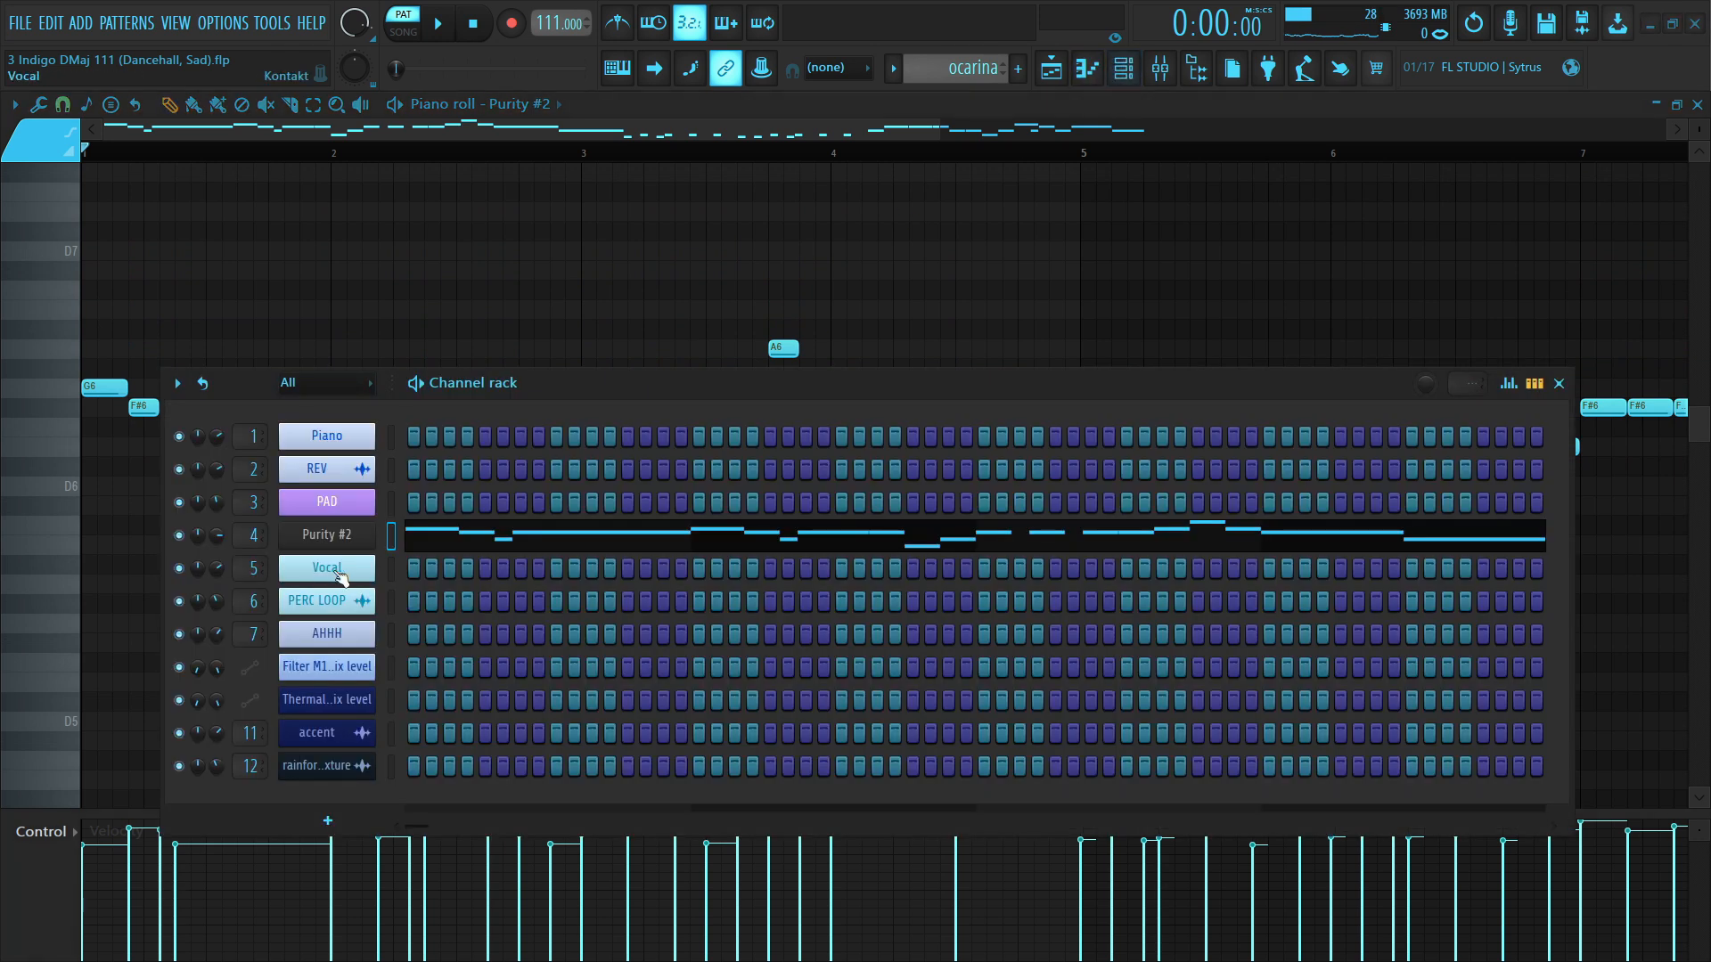
{"action": "left_click", "coordinate": [350, 557]}
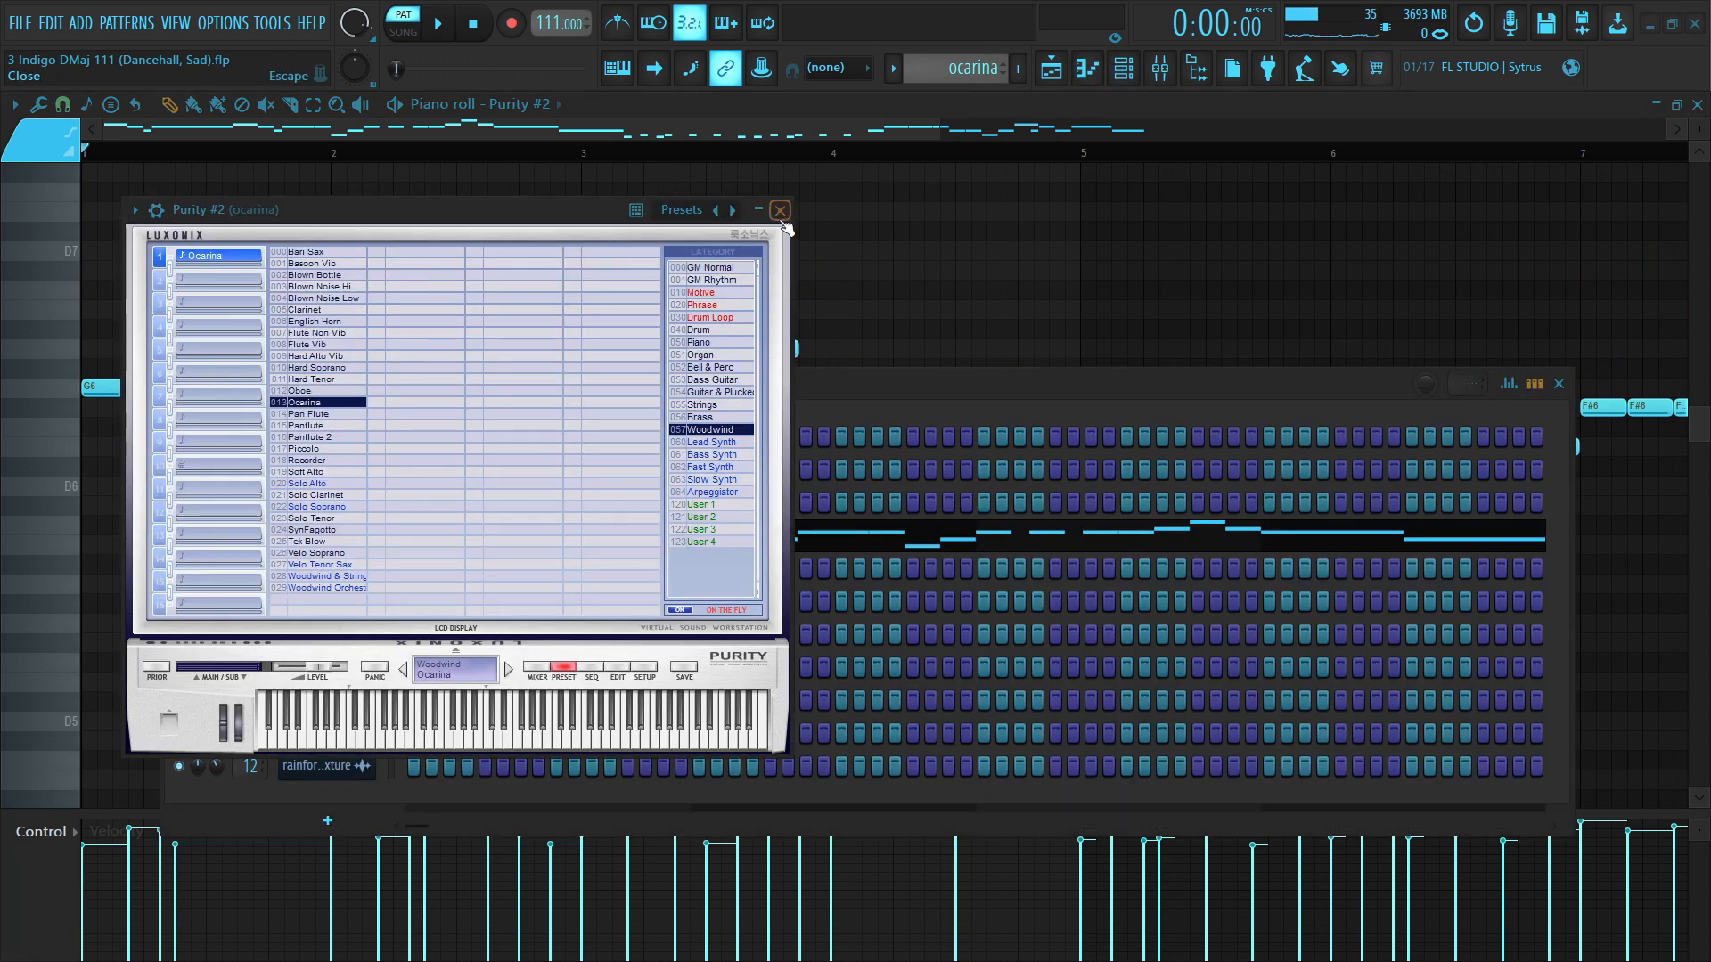
{"action": "left_click", "coordinate": [1126, 71]}
{"action": "left_click", "coordinate": [1135, 78]}
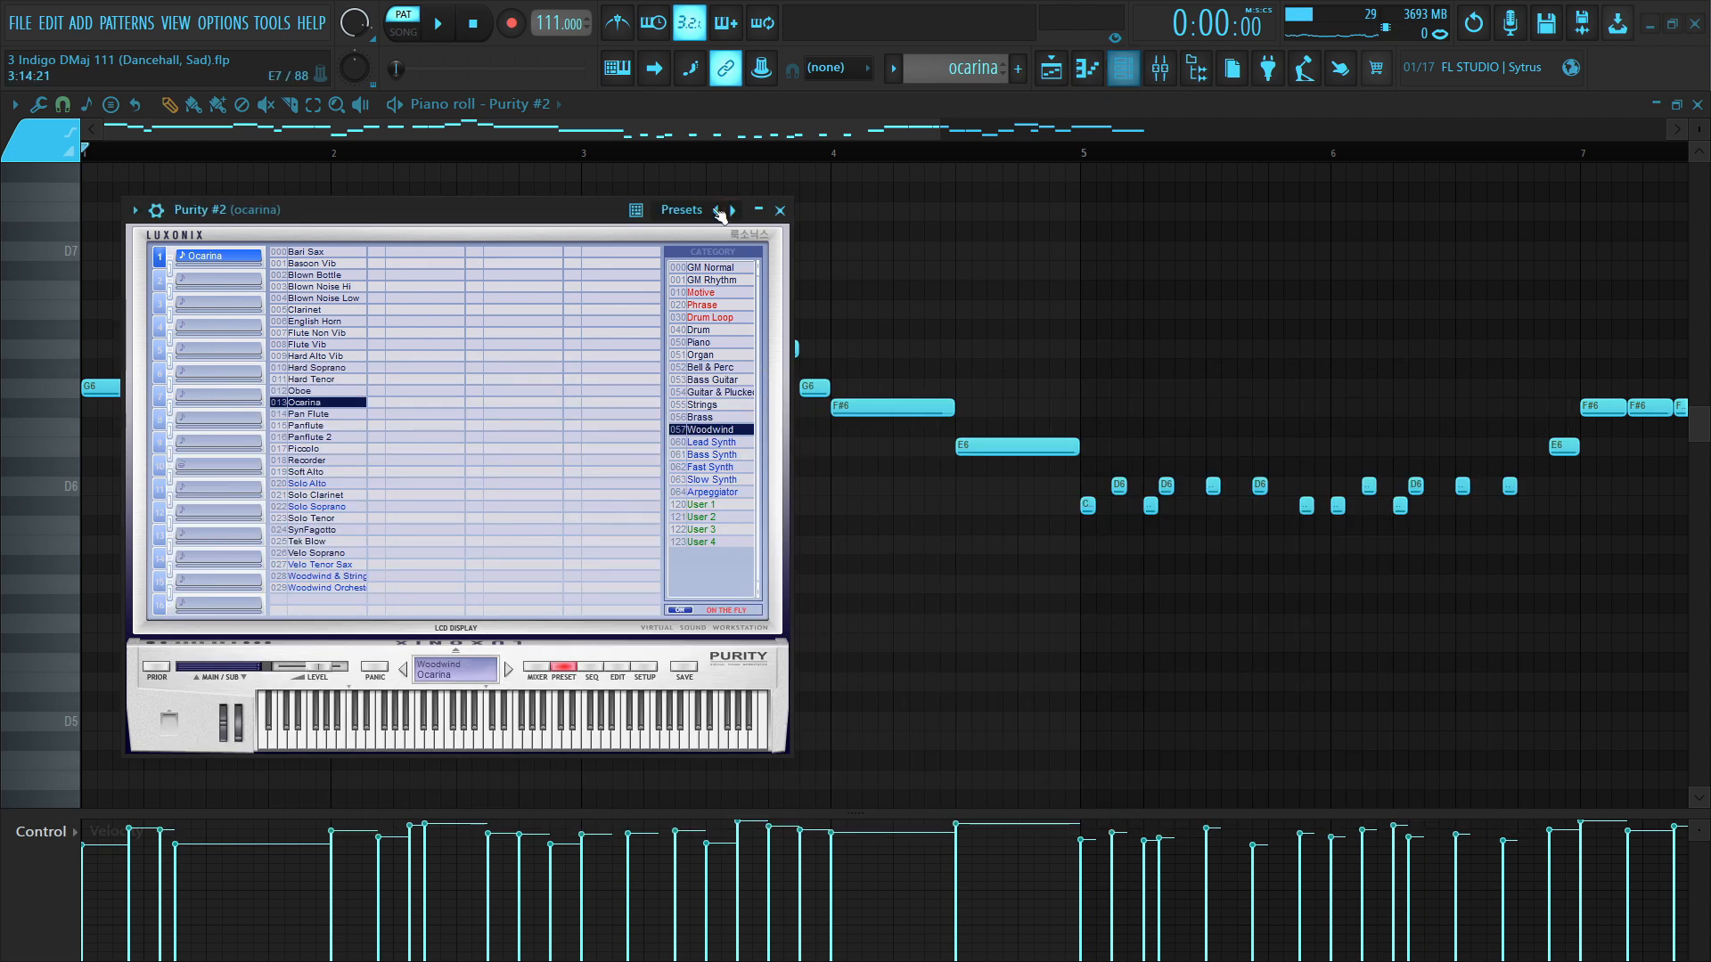
{"action": "left_click_drag", "start_coordinate": [535, 211], "coordinate": [872, 223]}
- Turn on typing-keyboard note input, audition the Ocarina preset with a short phrase and close the Purity window
{"action": "left_click", "coordinate": [616, 68]}
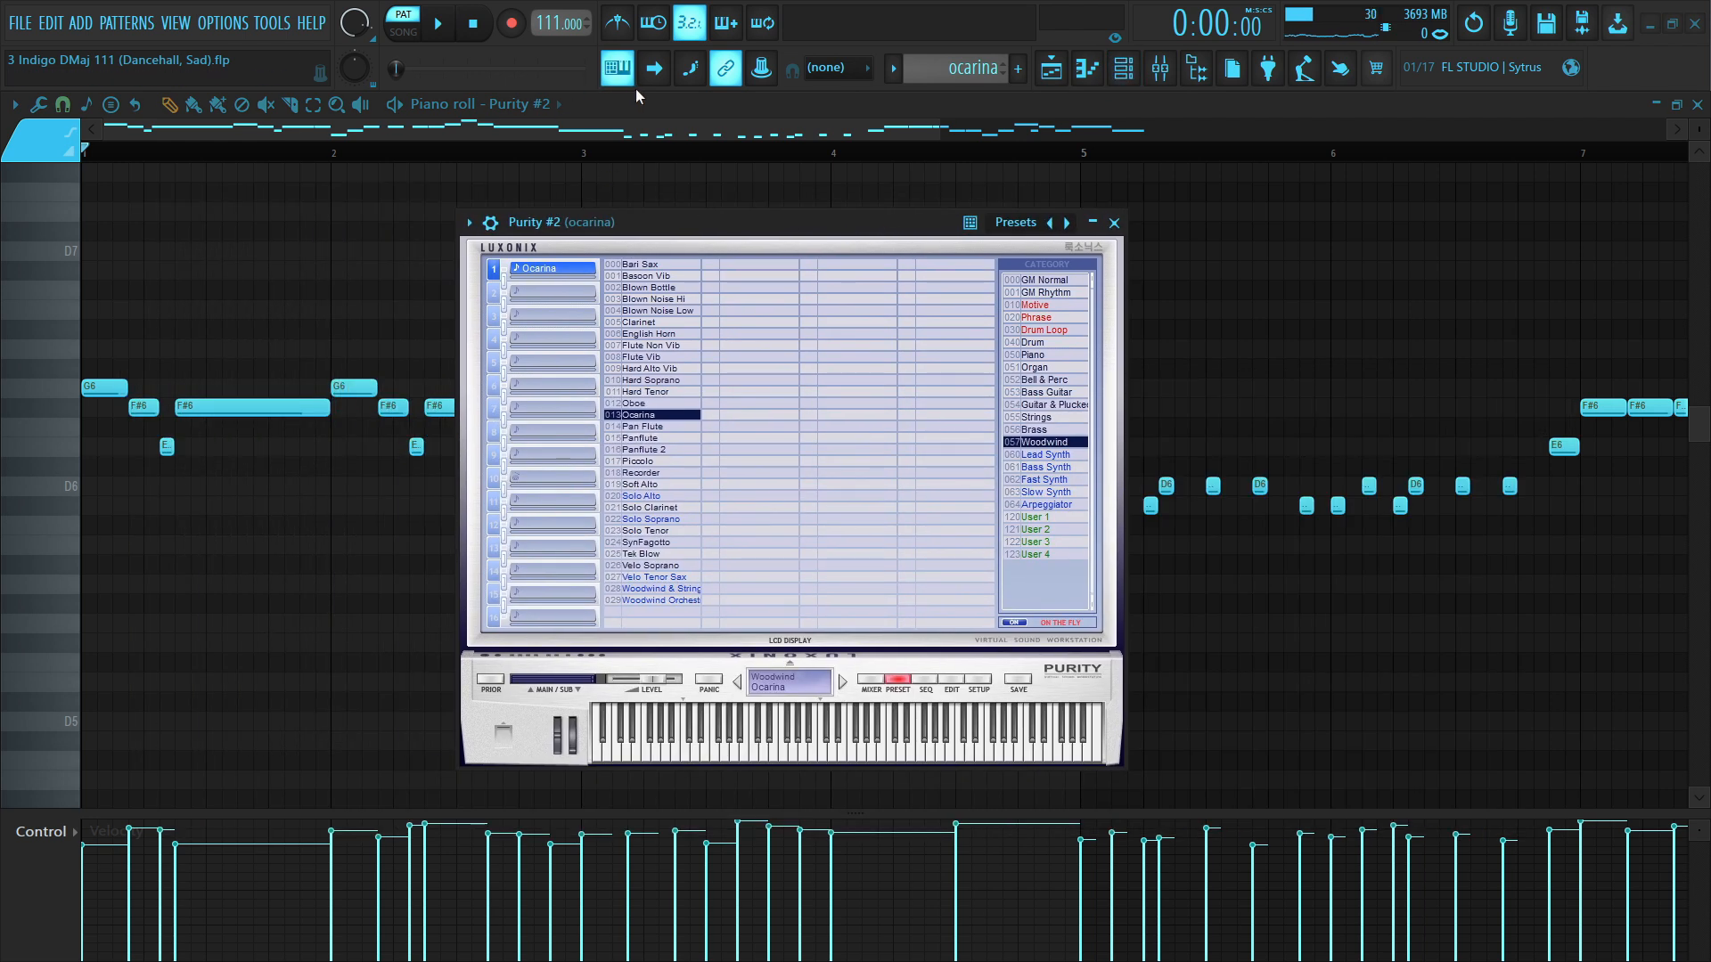
{"action": "key", "text": "e"}
{"action": "key", "text": "r"}
{"action": "key", "text": "t"}
{"action": "key", "text": "r"}
{"action": "key", "text": "e"}
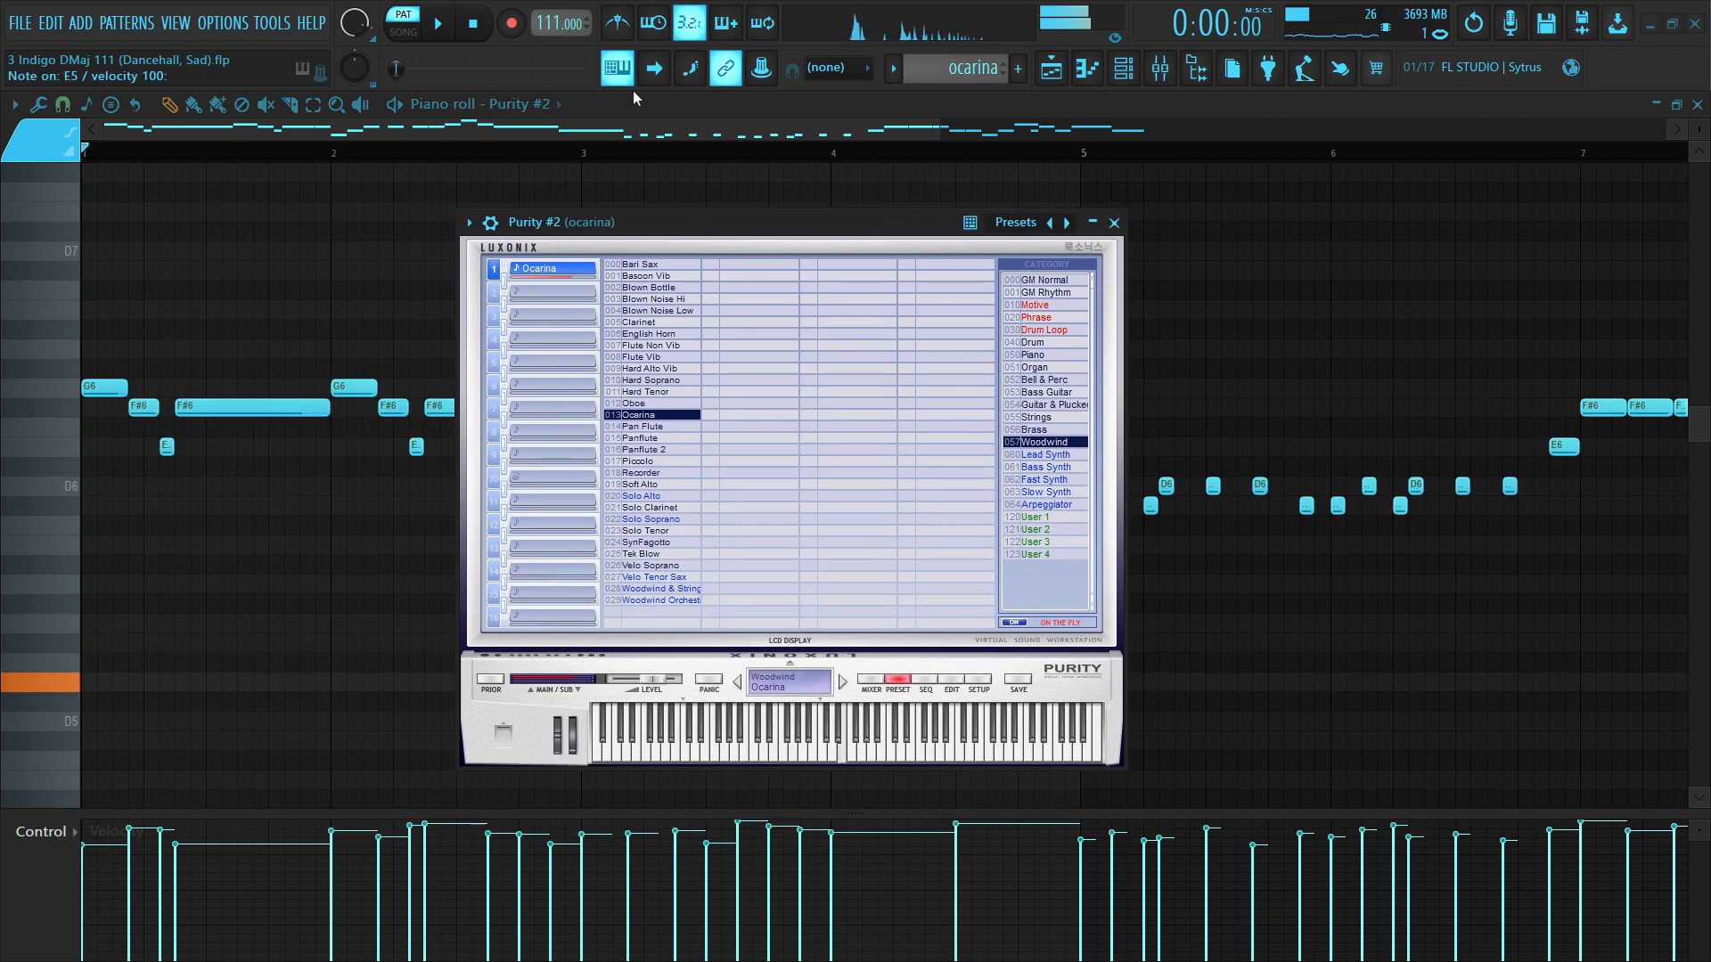
{"action": "key", "text": "w"}
{"action": "key", "text": "e"}
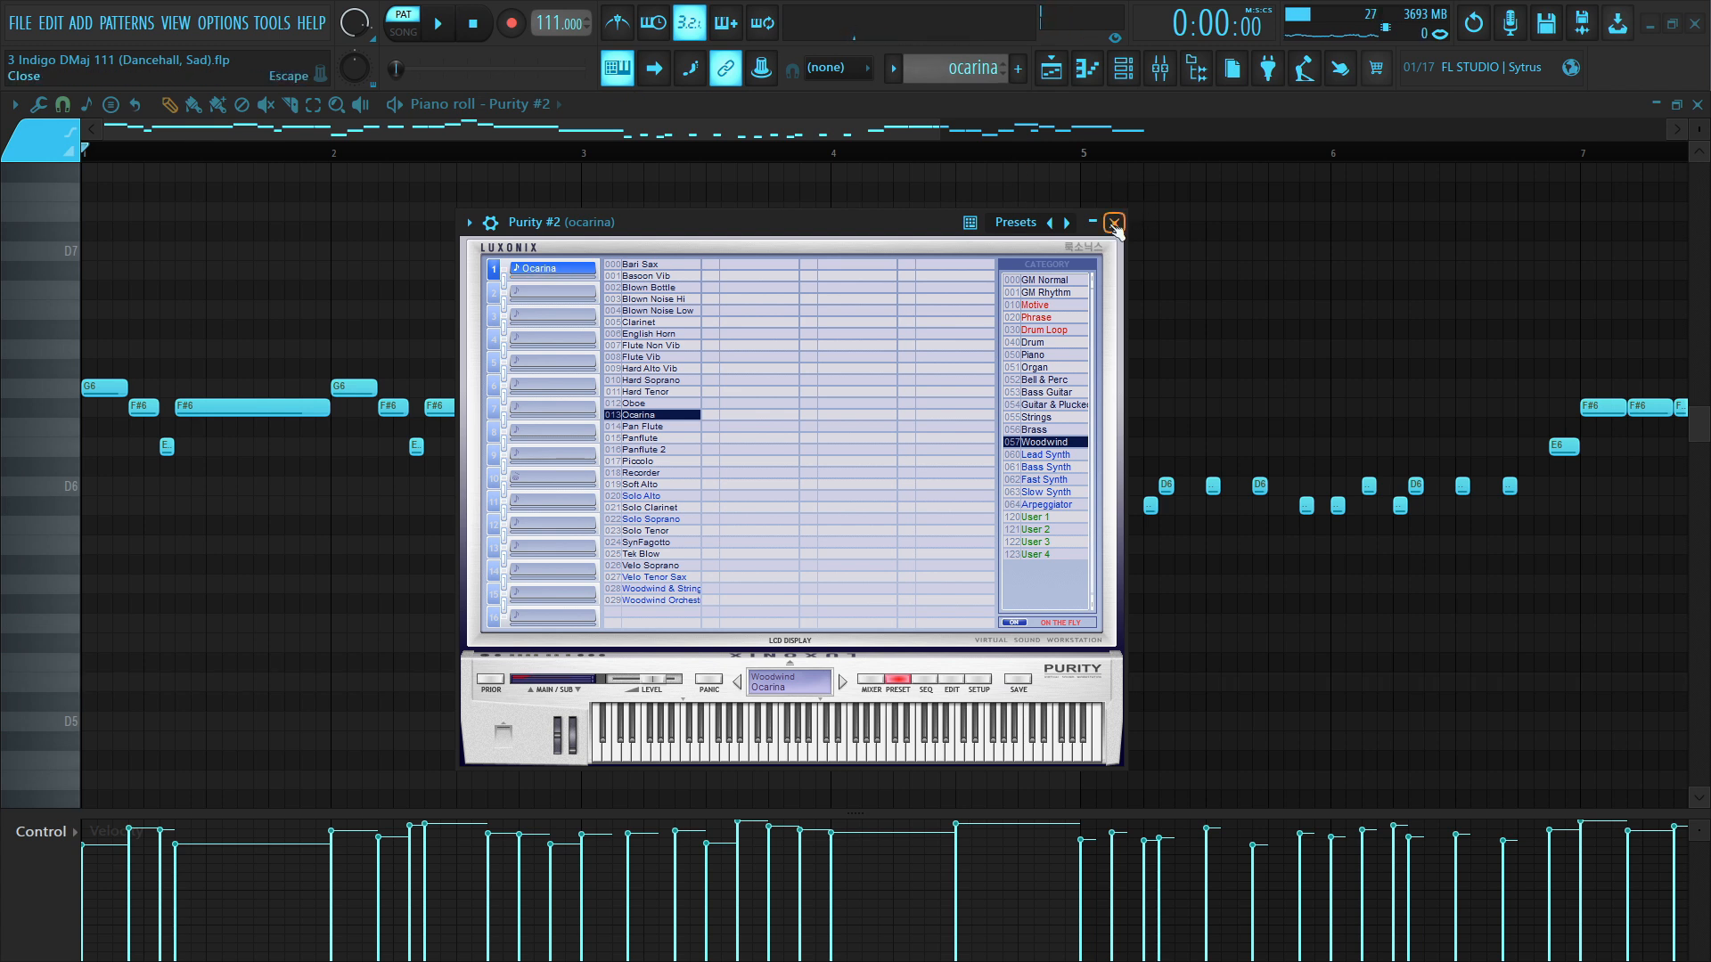
{"action": "left_click_drag", "start_coordinate": [965, 229], "coordinate": [993, 205]}
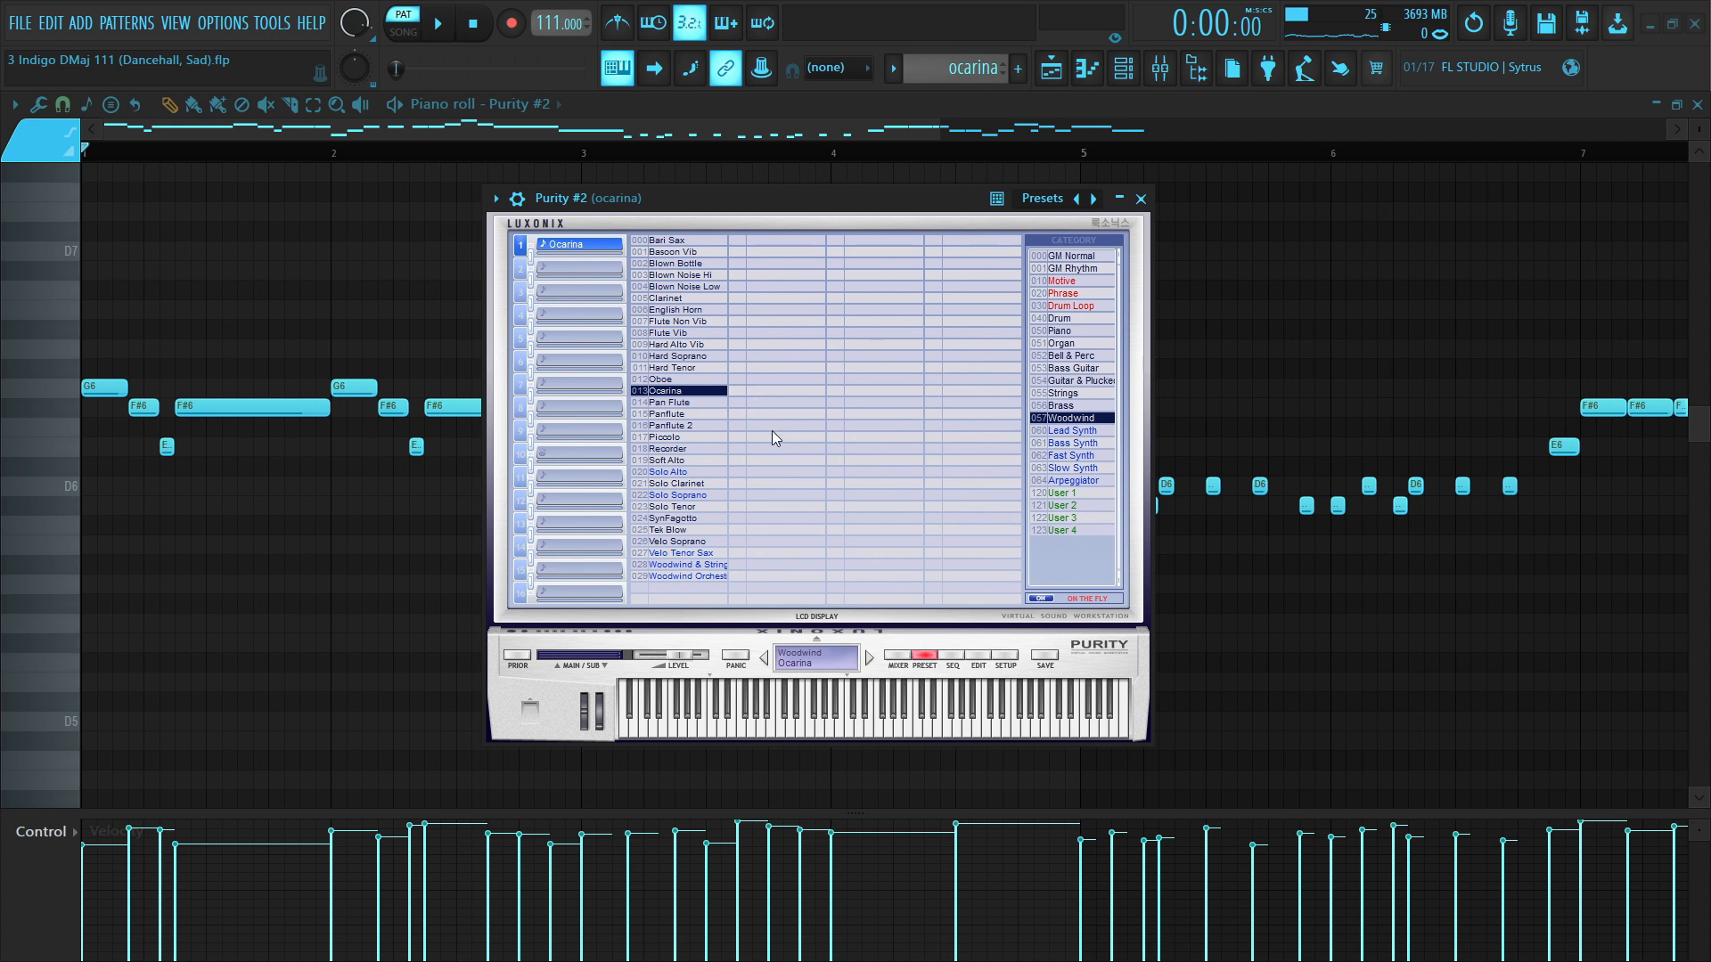
{"action": "left_click", "coordinate": [1141, 198]}
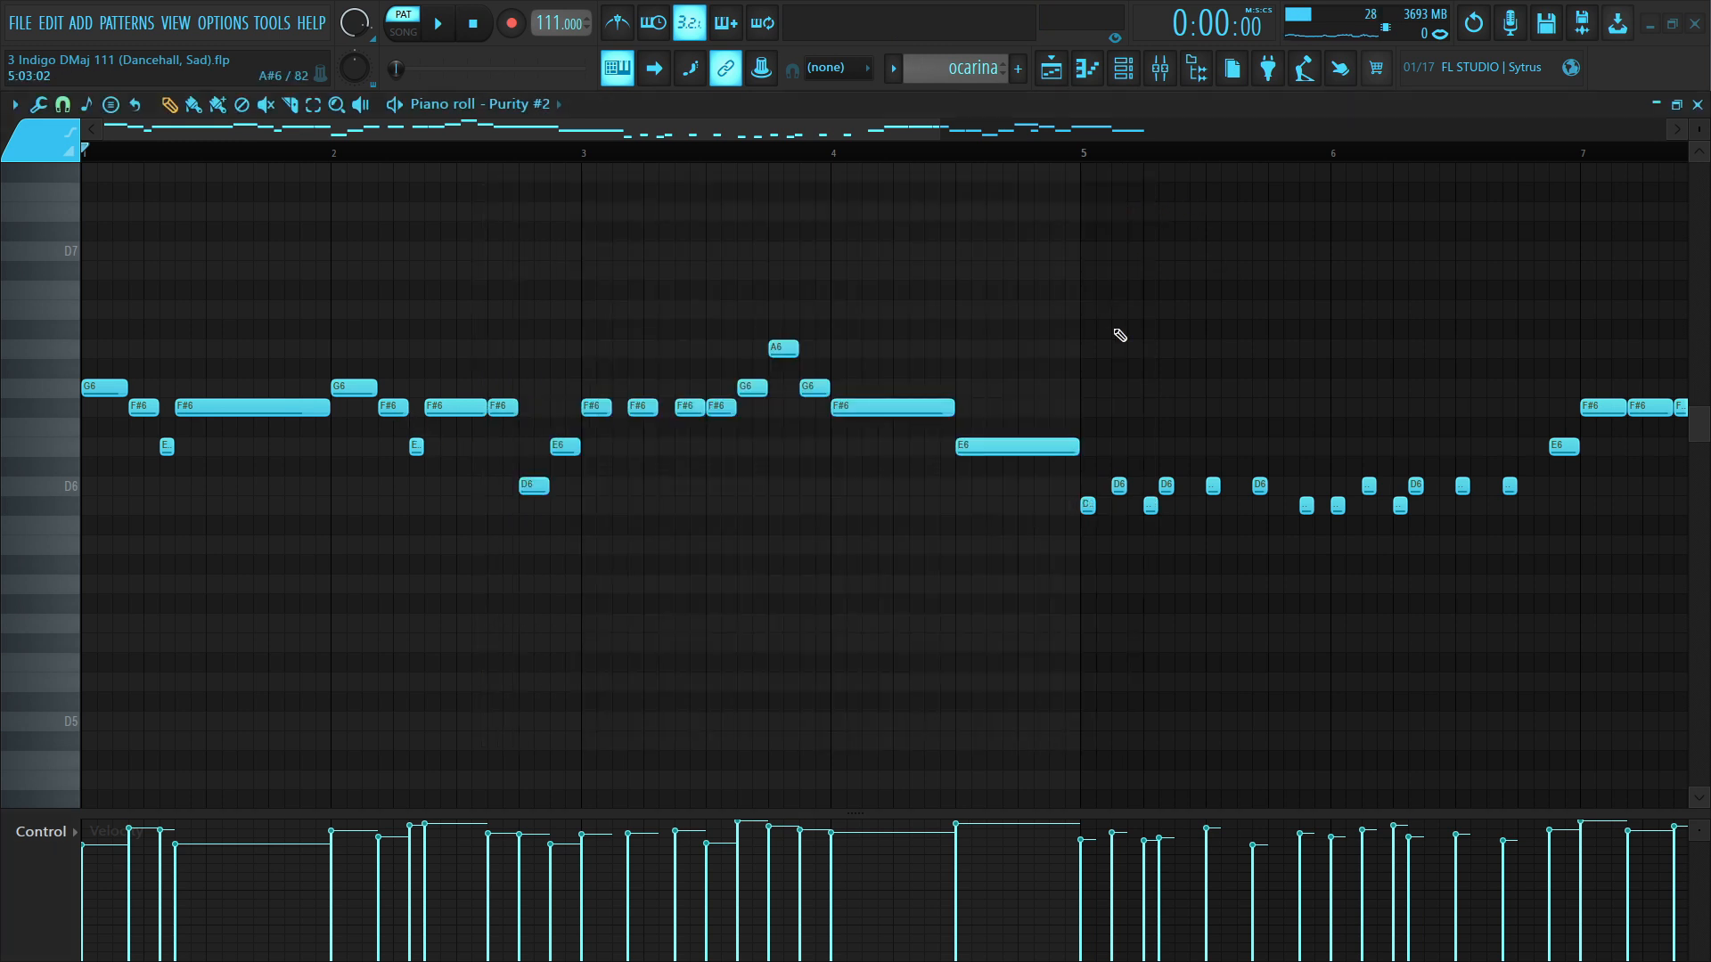
- Look over the eight-bar ocarina melody and play it from the beginning
{"action": "scroll", "coordinate": [1109, 352], "scroll_direction": "down", "scroll_amount": 1}
{"action": "scroll", "coordinate": [1114, 352], "scroll_direction": "up", "scroll_amount": 2}
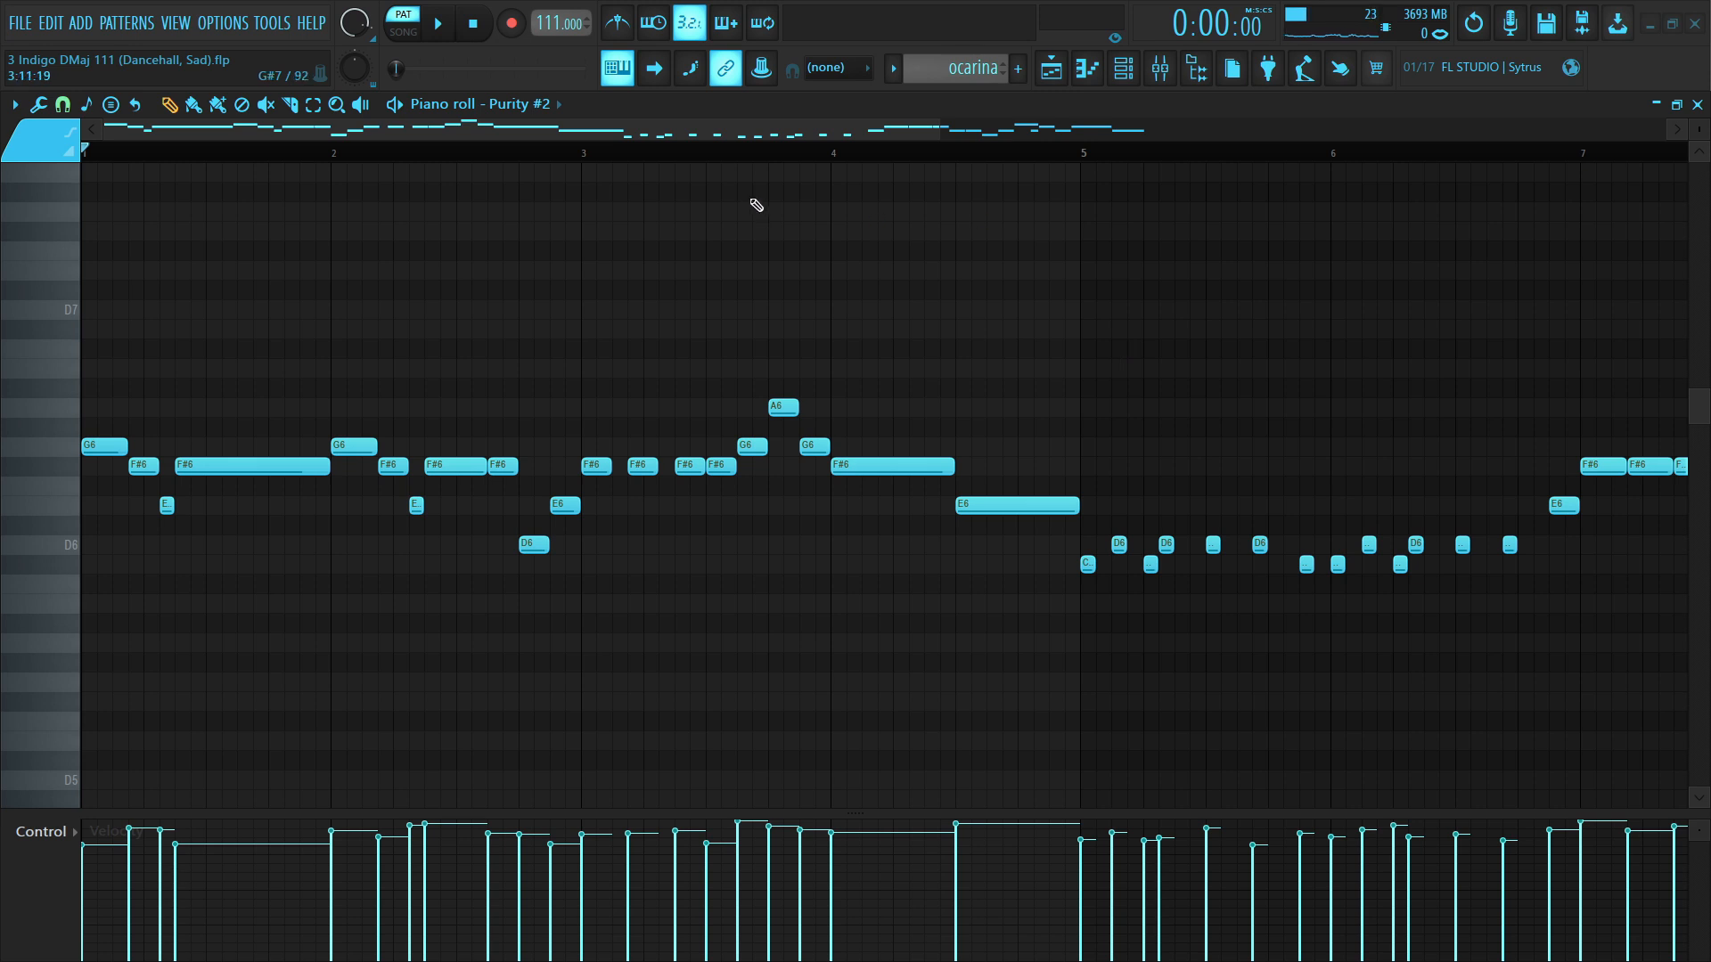
{"action": "scroll", "coordinate": [753, 161], "scroll_direction": "down", "scroll_amount": 3}
{"action": "scroll", "coordinate": [846, 306], "scroll_direction": "down", "scroll_amount": 1}
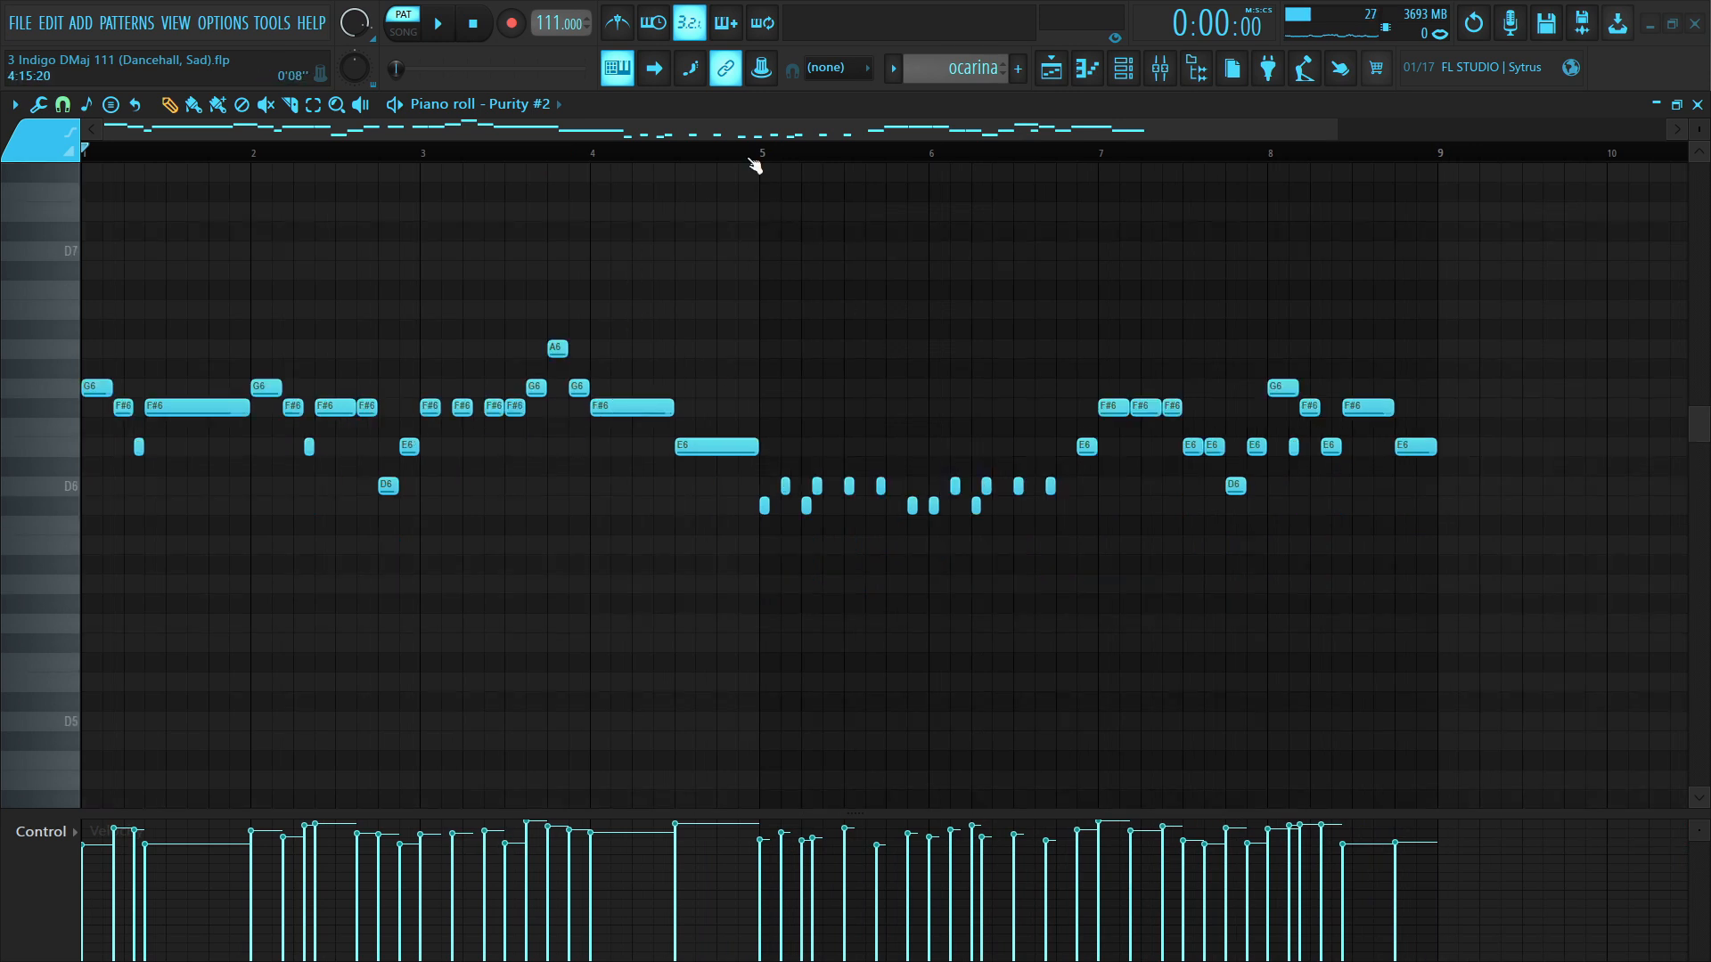
{"action": "scroll", "coordinate": [758, 156], "scroll_direction": "up", "scroll_amount": 2}
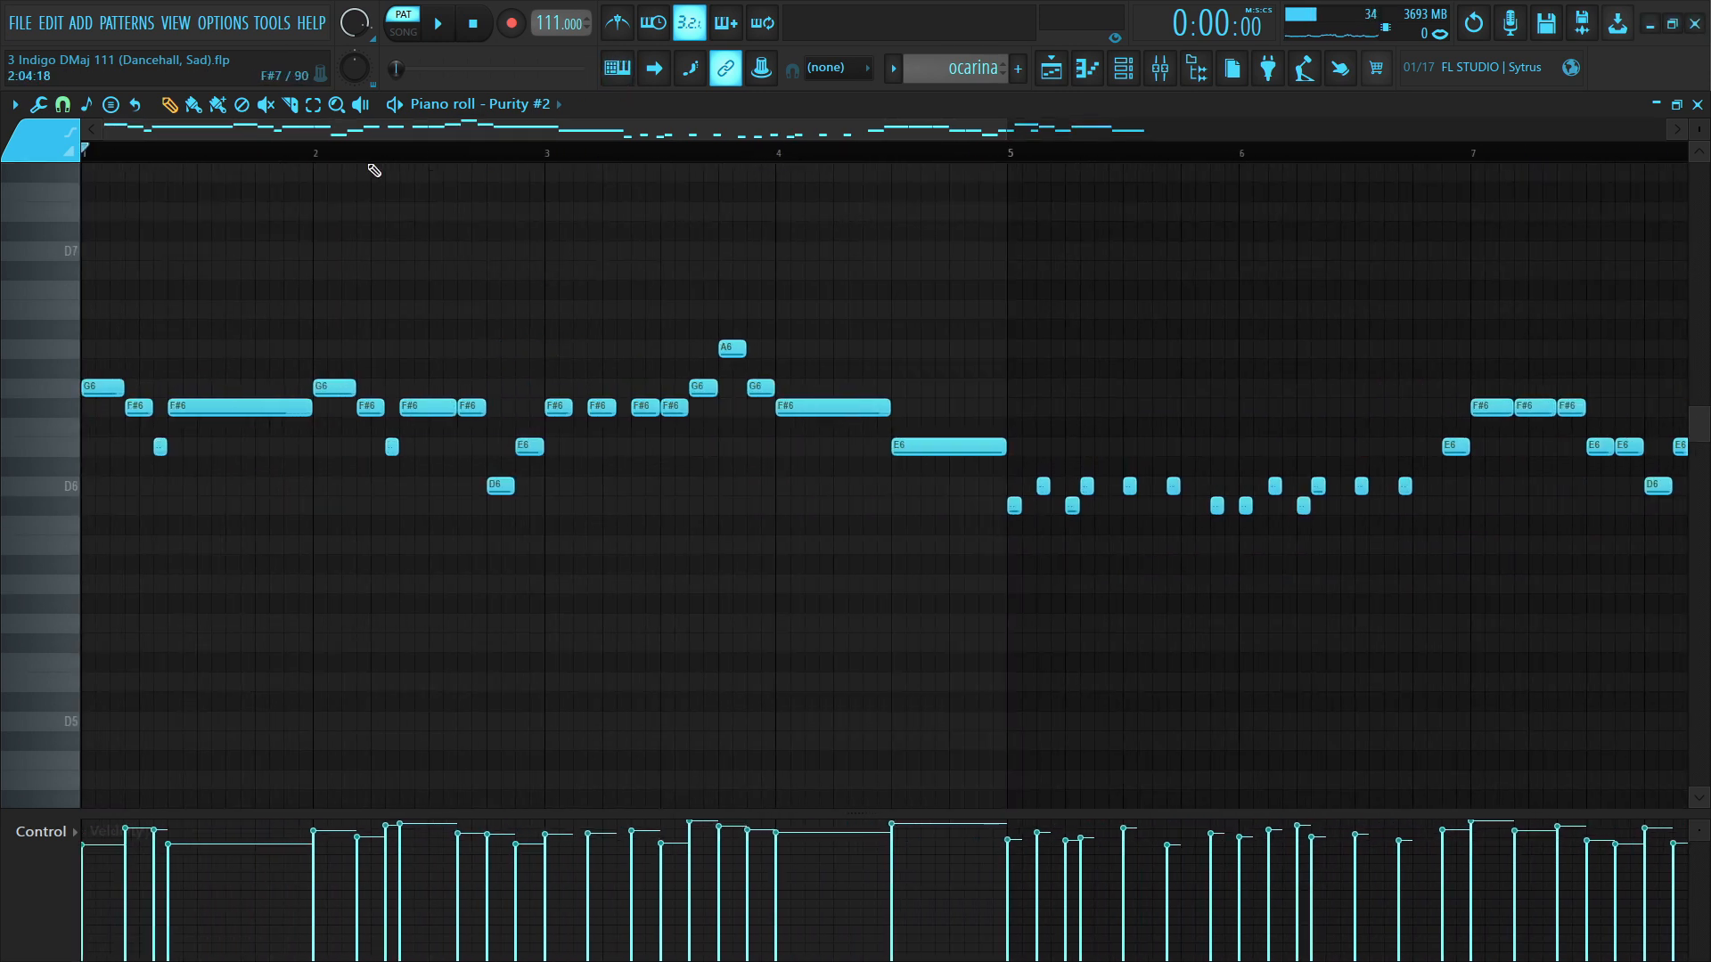
{"action": "scroll", "coordinate": [386, 383], "scroll_direction": "up", "scroll_amount": 1}
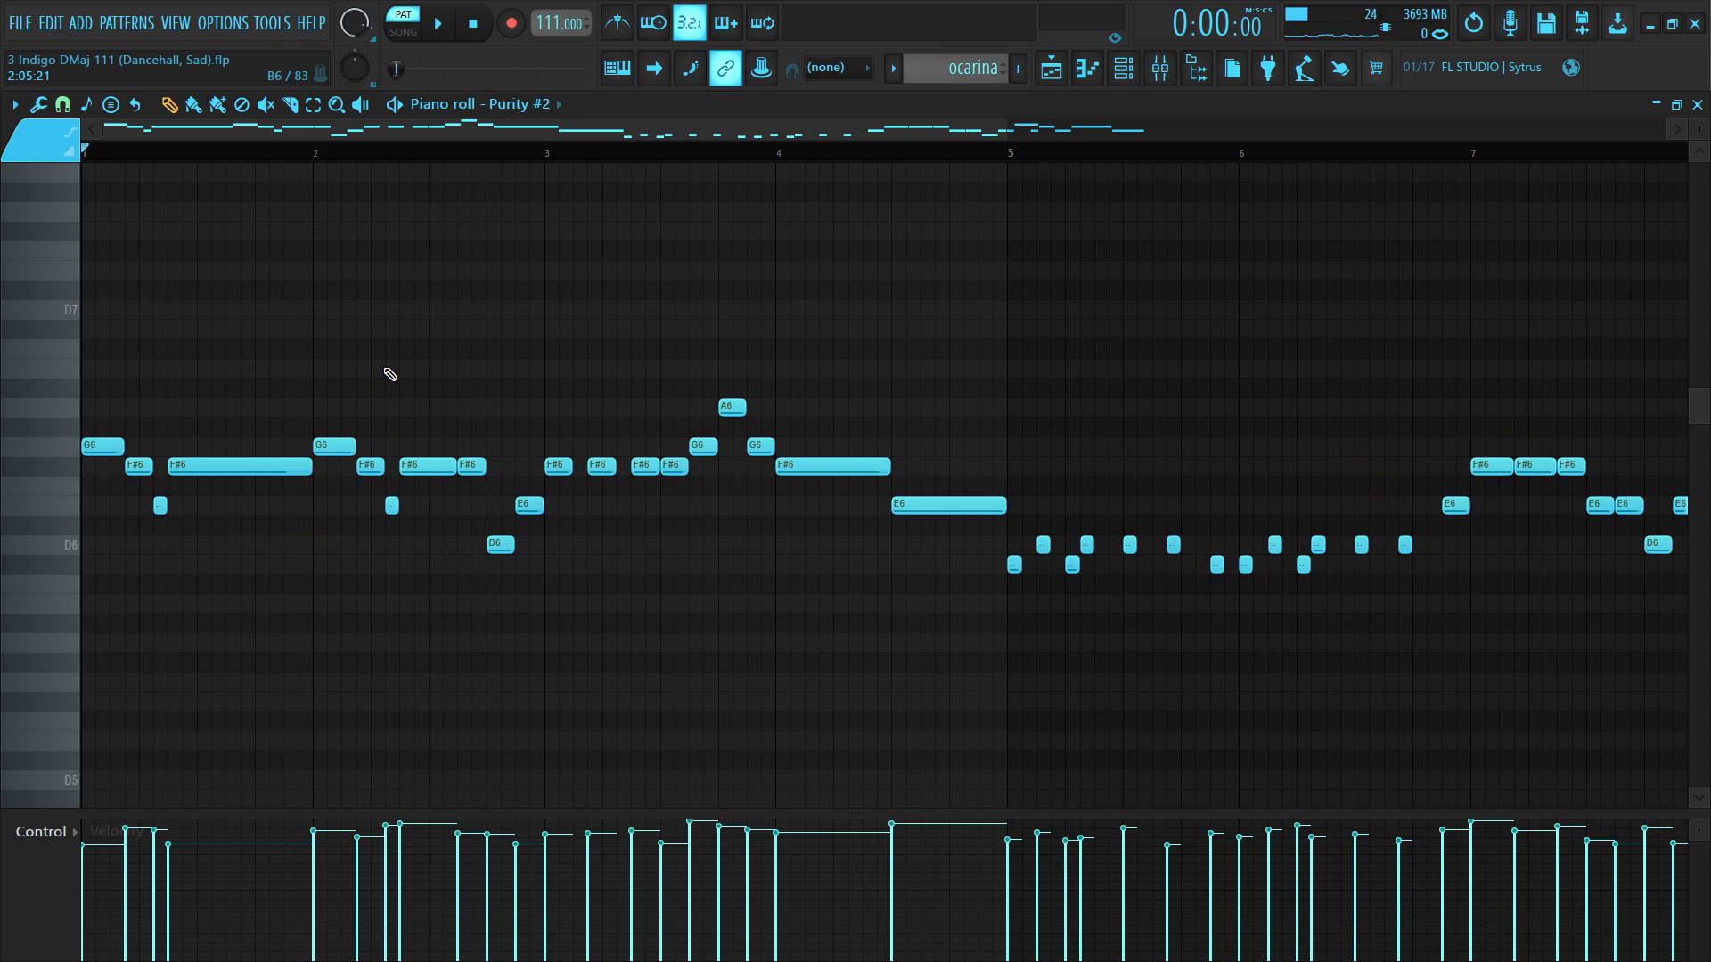
{"action": "key", "text": "space"}
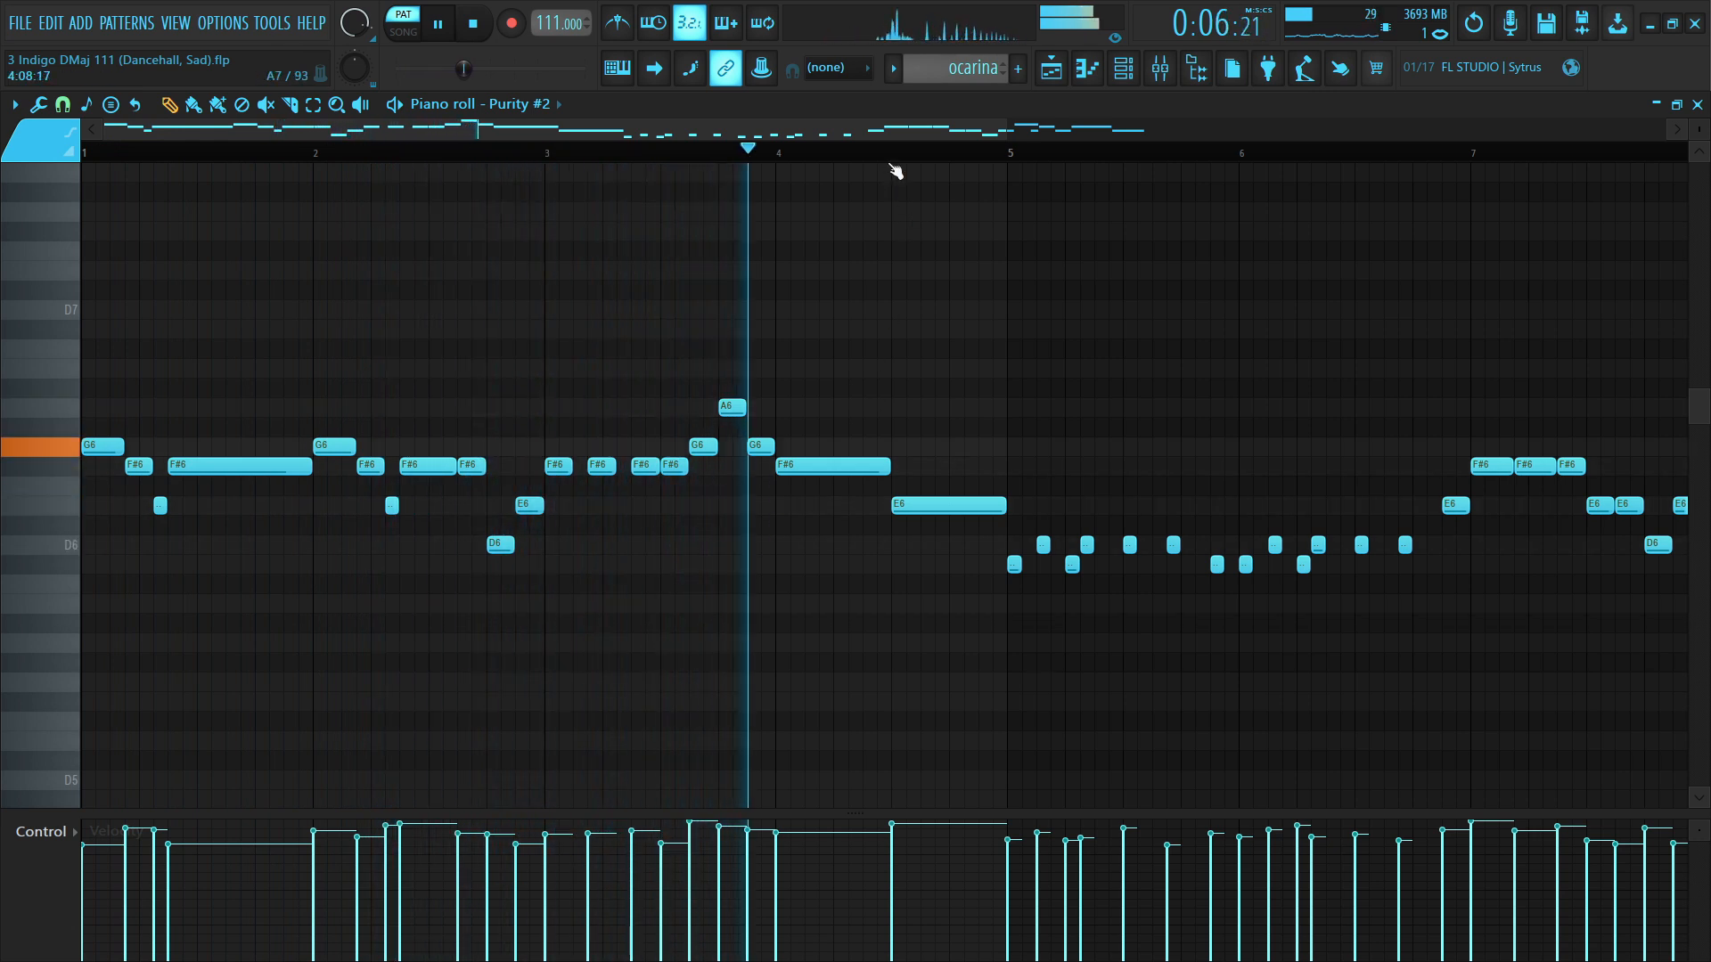
{"action": "scroll", "coordinate": [890, 138], "scroll_direction": "down", "scroll_amount": 2}
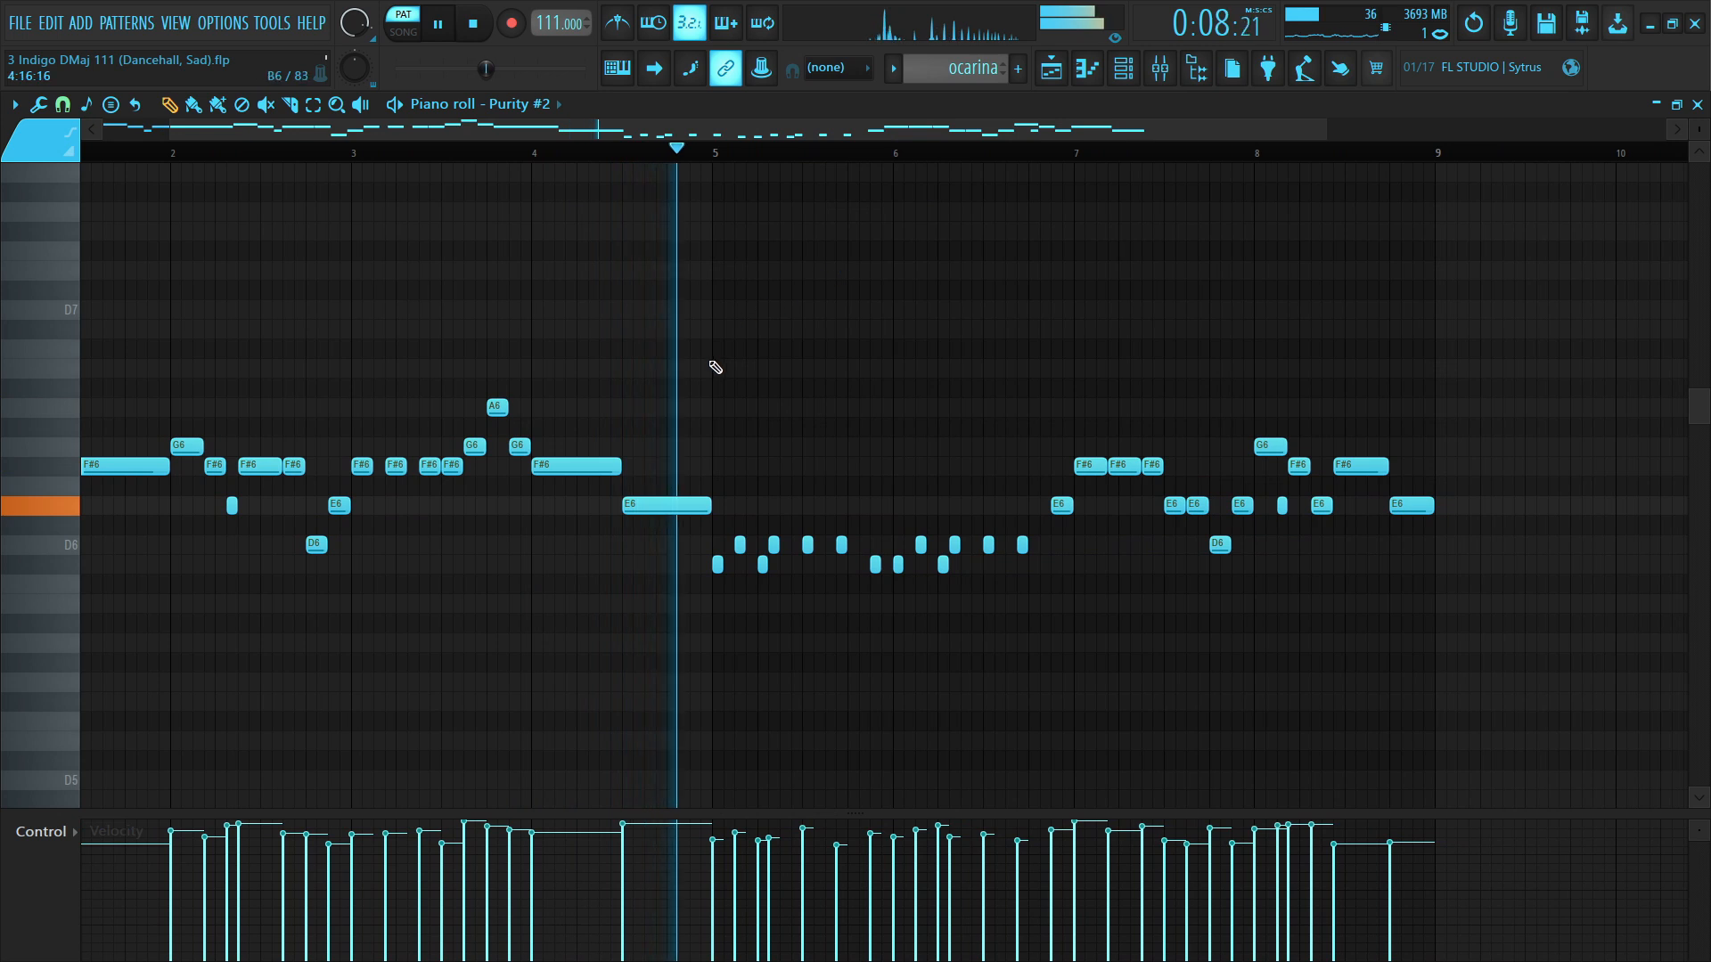
{"action": "key", "text": "space"}
{"action": "scroll", "coordinate": [517, 454], "scroll_direction": "down", "scroll_amount": 3}
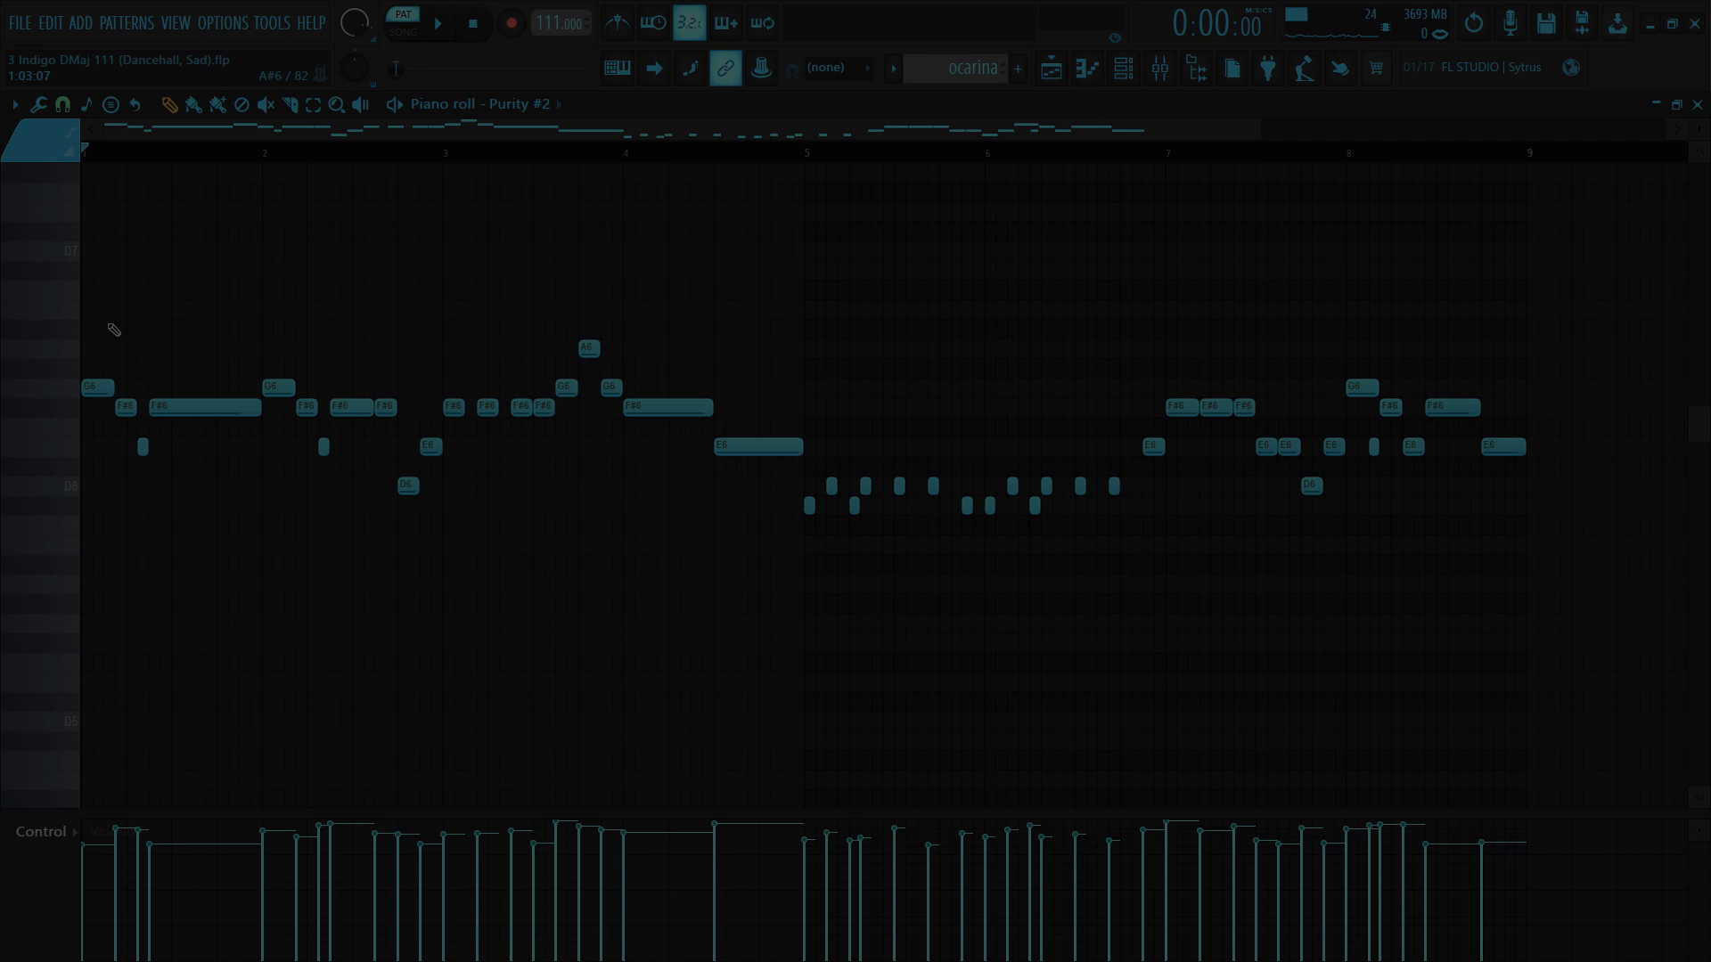
- Play bars 1 to 4 of the ocarina melody, and play its second half starting from bar 5
{"action": "key", "text": "space"}
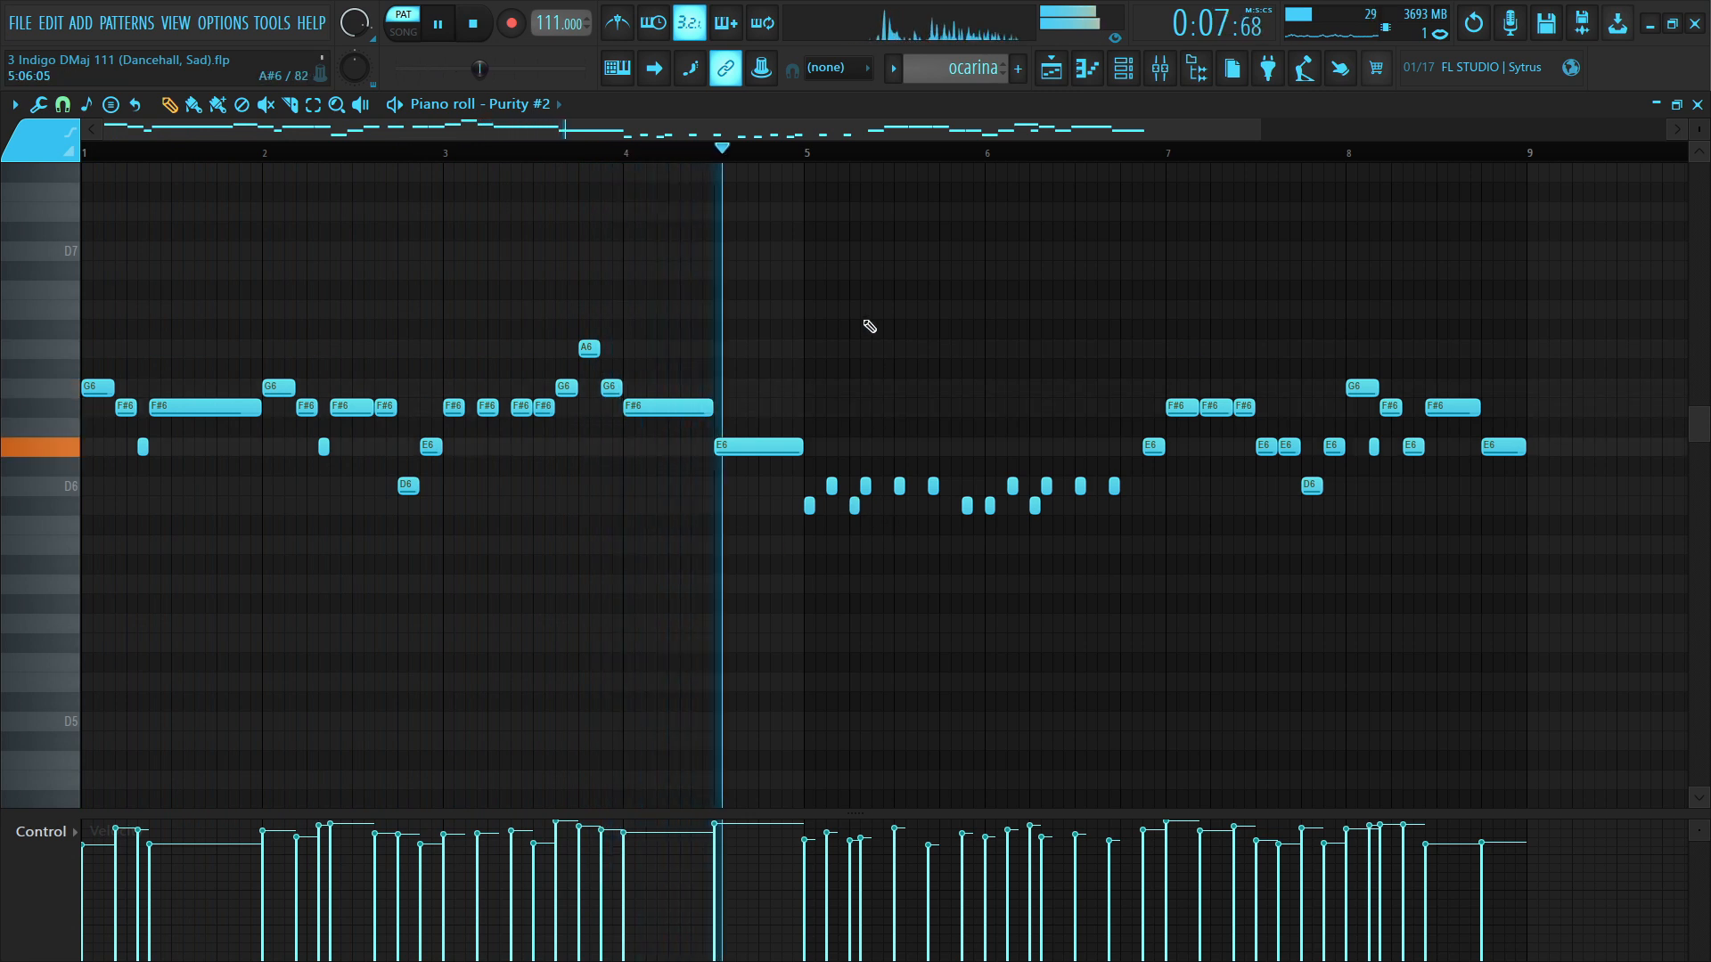
{"action": "key", "text": "space"}
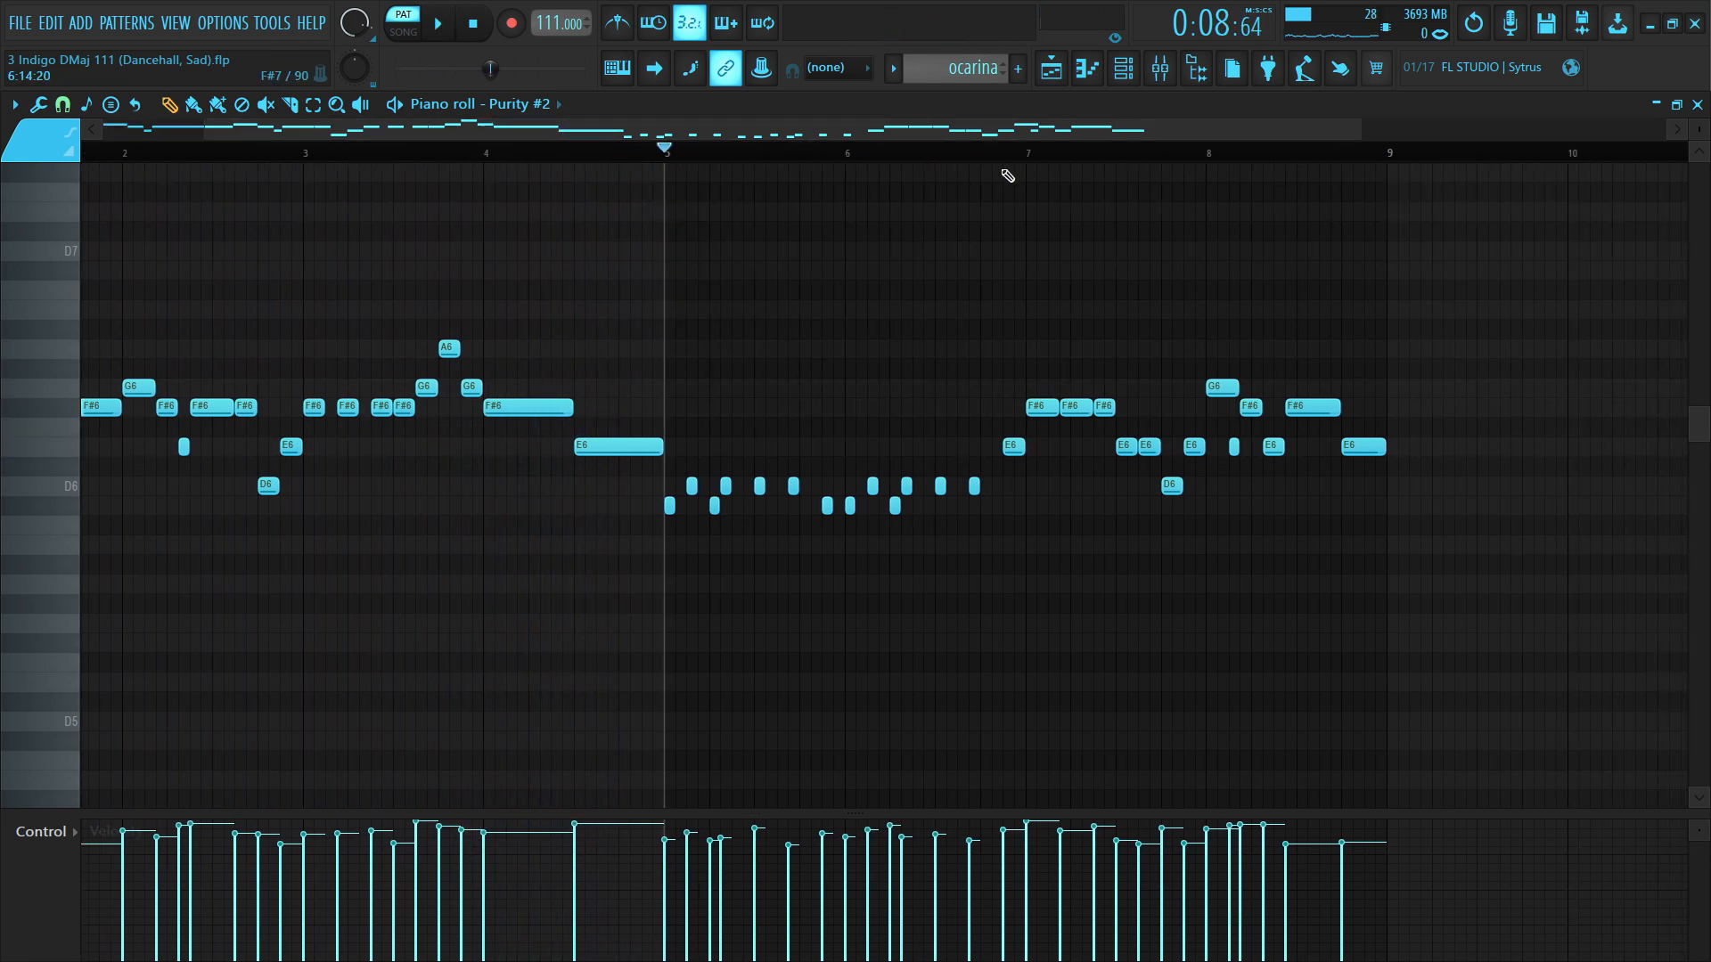
{"action": "key", "text": "space"}
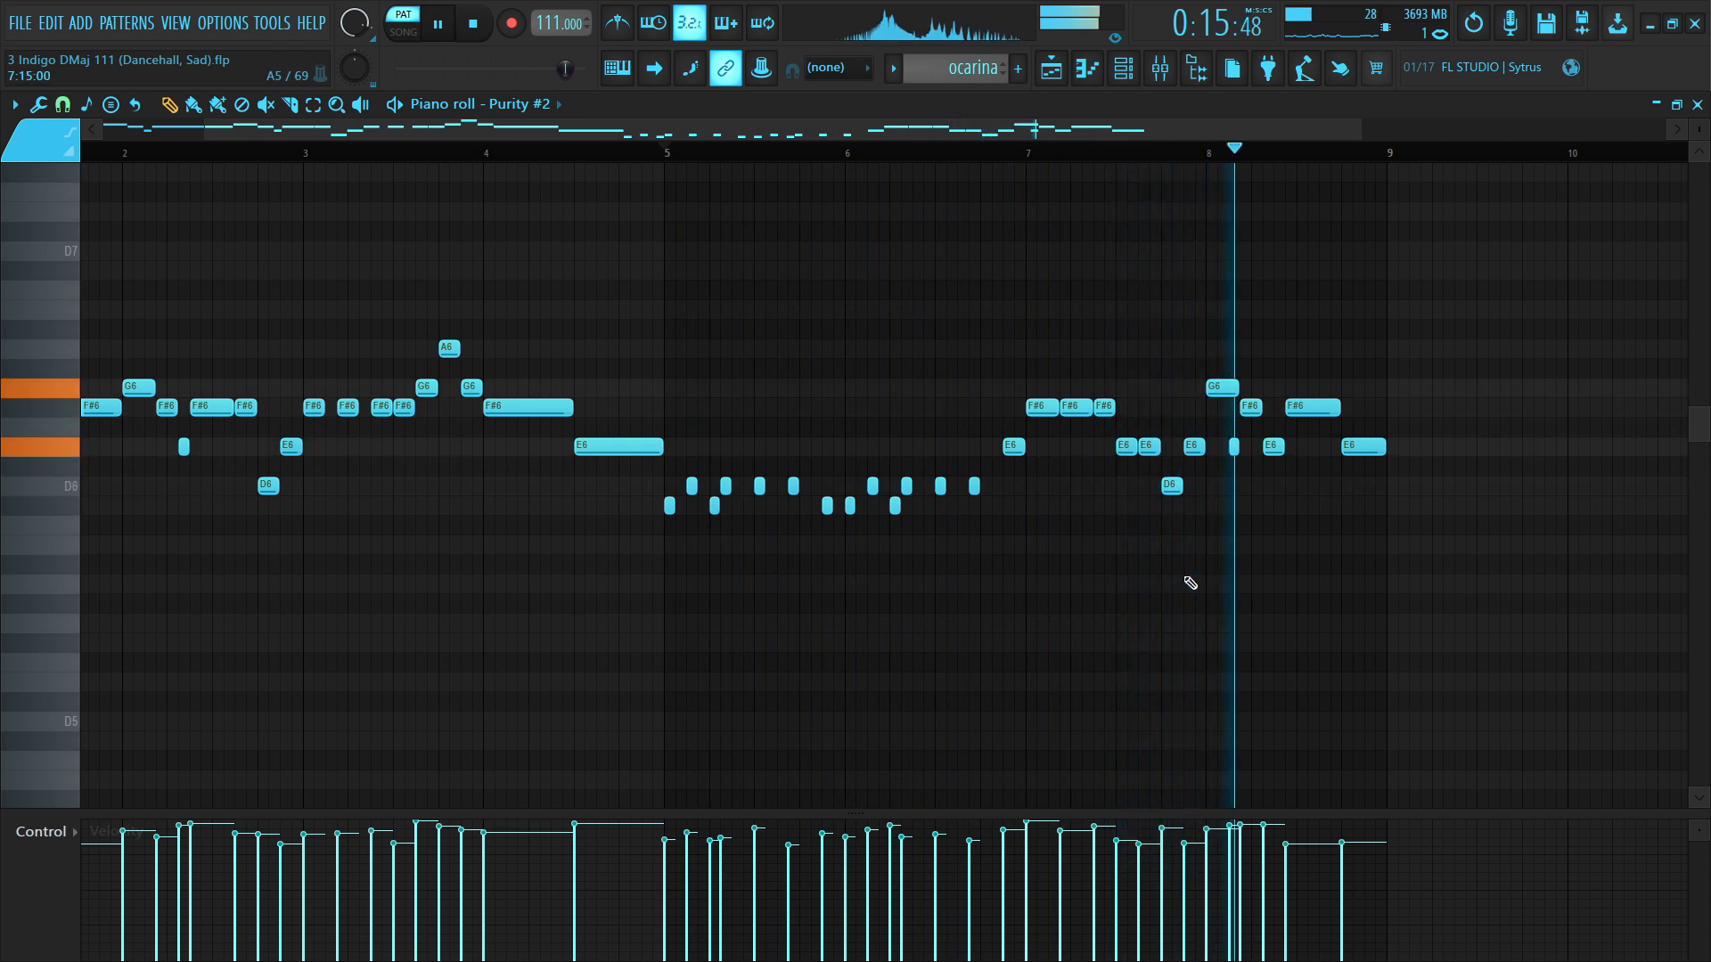
{"action": "key", "text": "space"}
{"action": "scroll", "coordinate": [813, 155], "scroll_direction": "up", "scroll_amount": 3}
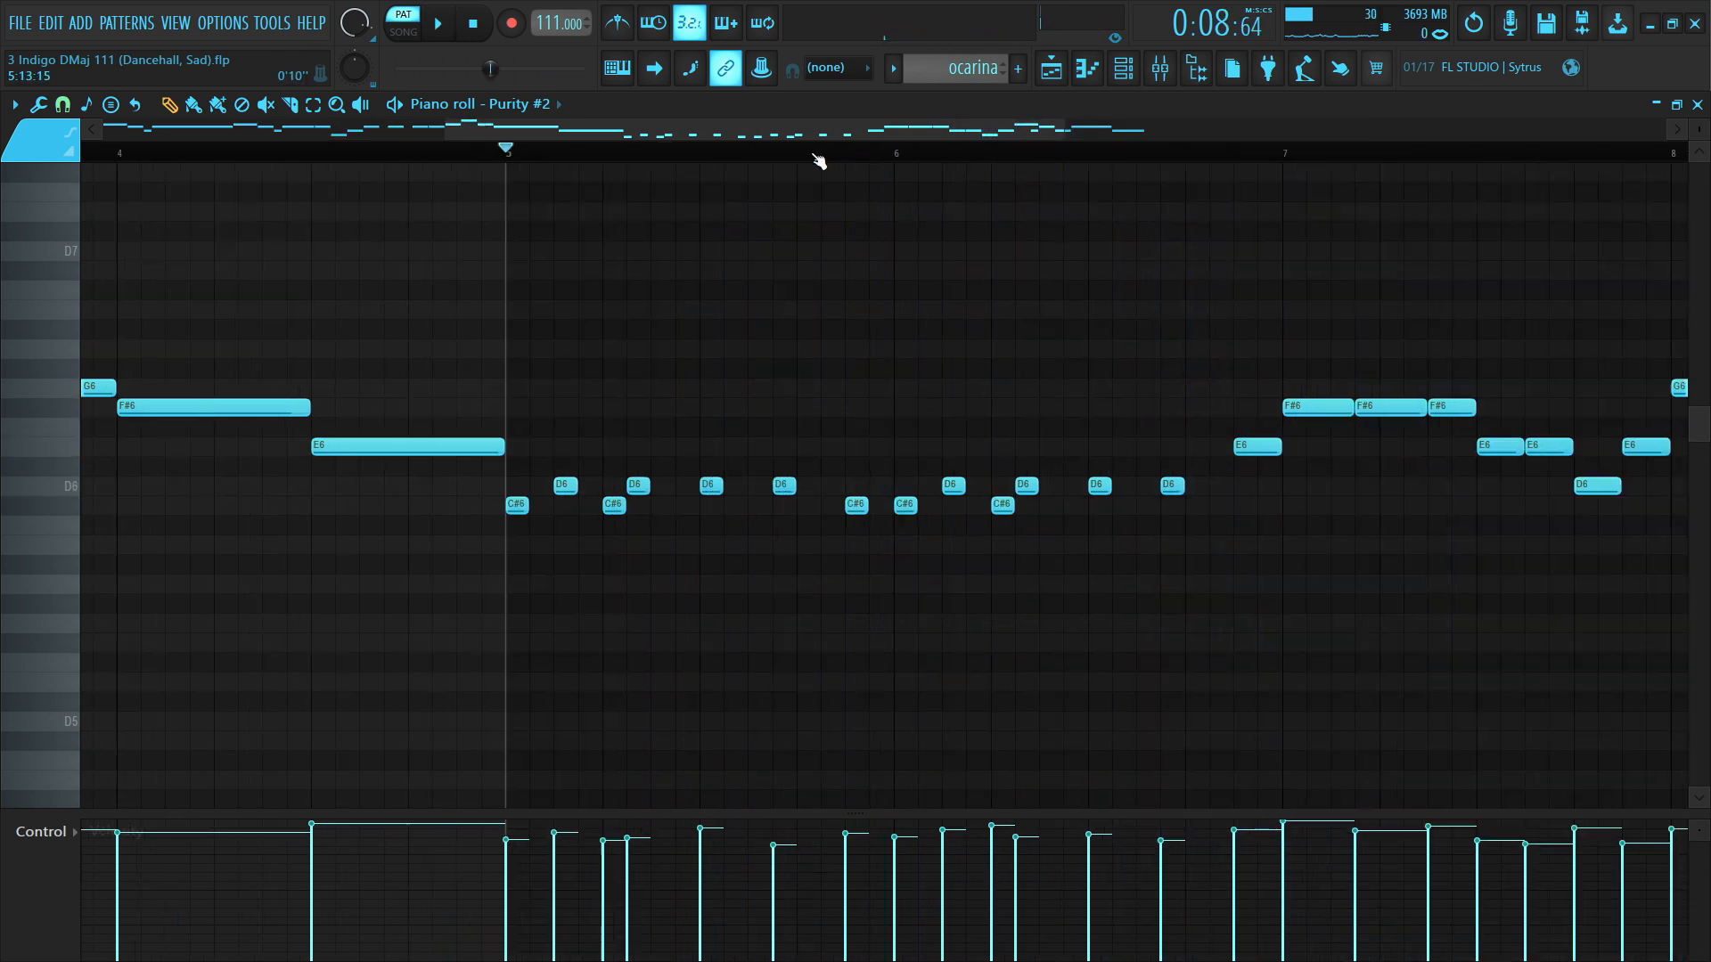
{"action": "scroll", "coordinate": [862, 157], "scroll_direction": "down", "scroll_amount": 2}
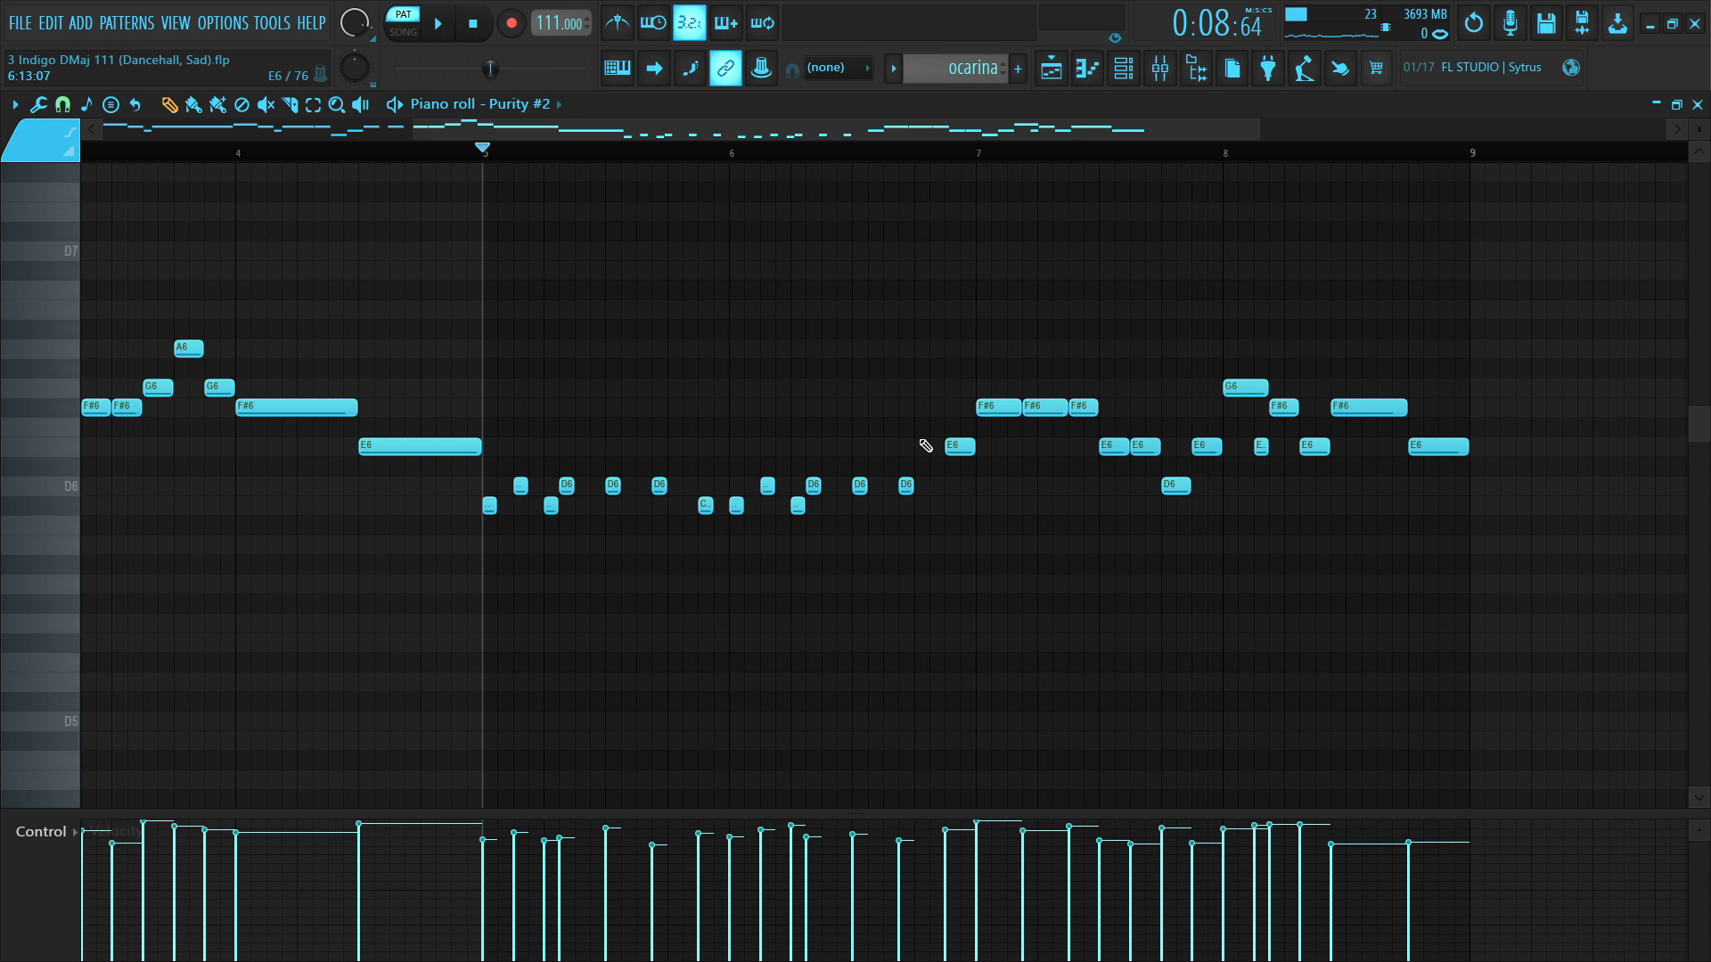
- Examine the notes in the second half of the ocarina melody, from bar 5 to bar 9, against its first half
{"action": "scroll", "coordinate": [892, 157], "scroll_direction": "down", "scroll_amount": 3}
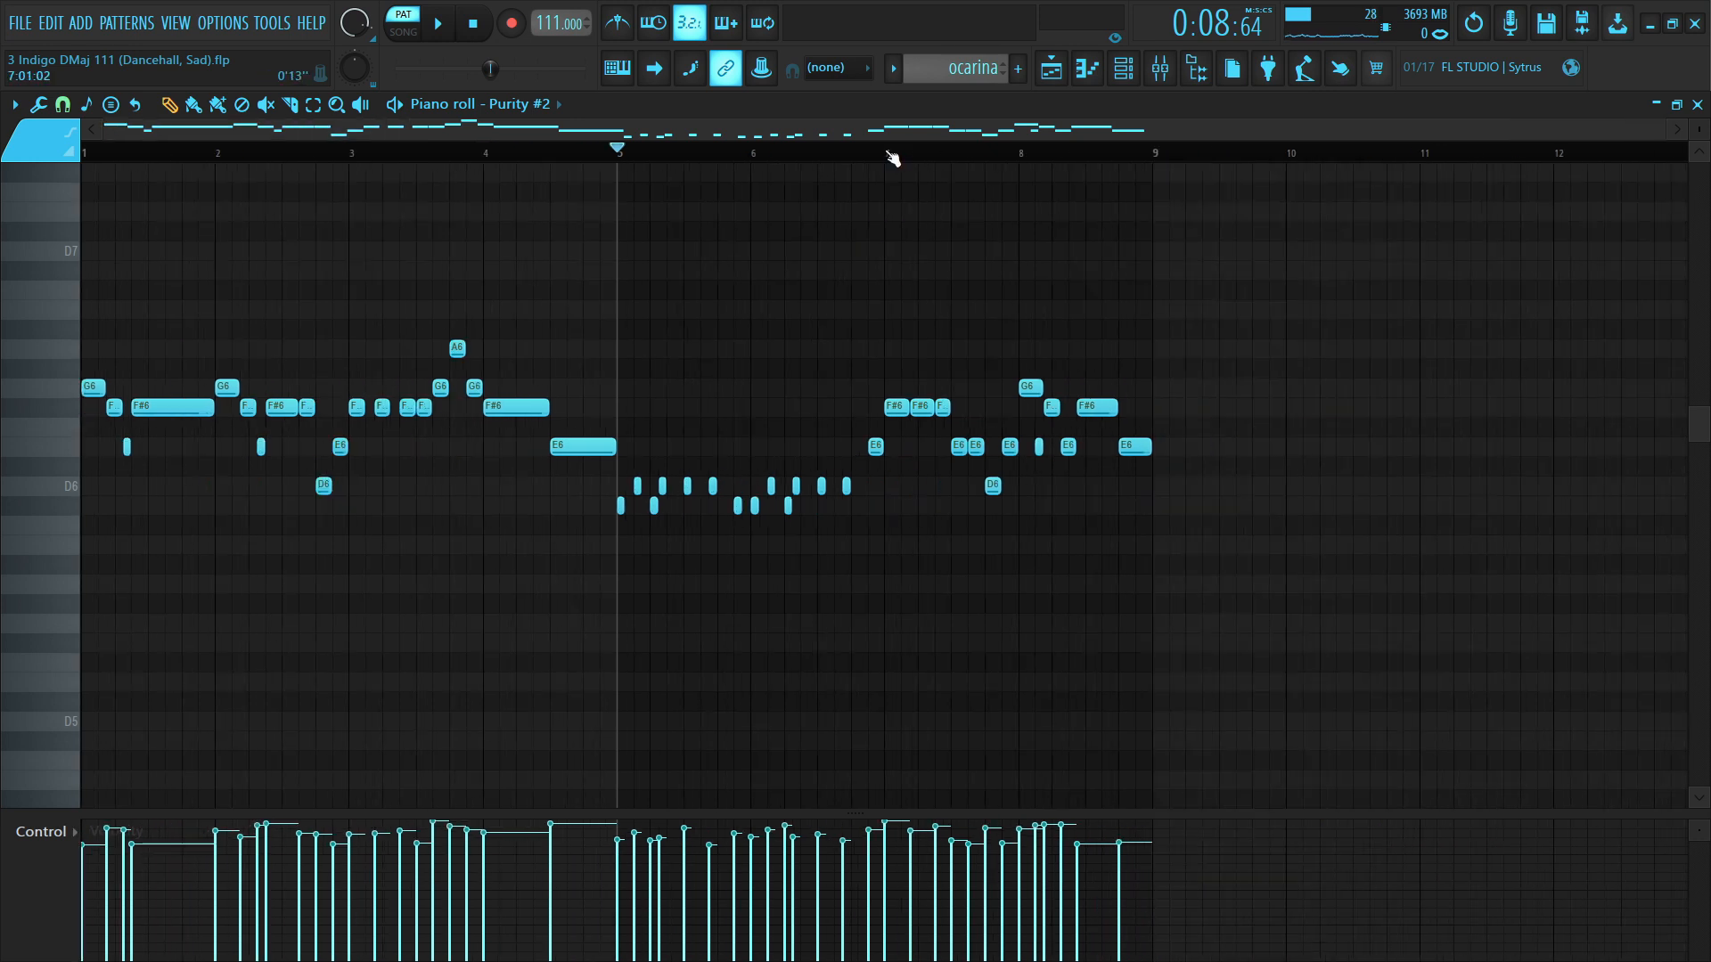
{"action": "scroll", "coordinate": [892, 158], "scroll_direction": "up", "scroll_amount": 2}
{"action": "scroll", "coordinate": [892, 157], "scroll_direction": "down", "scroll_amount": 2}
{"action": "scroll", "coordinate": [892, 158], "scroll_direction": "up", "scroll_amount": 2}
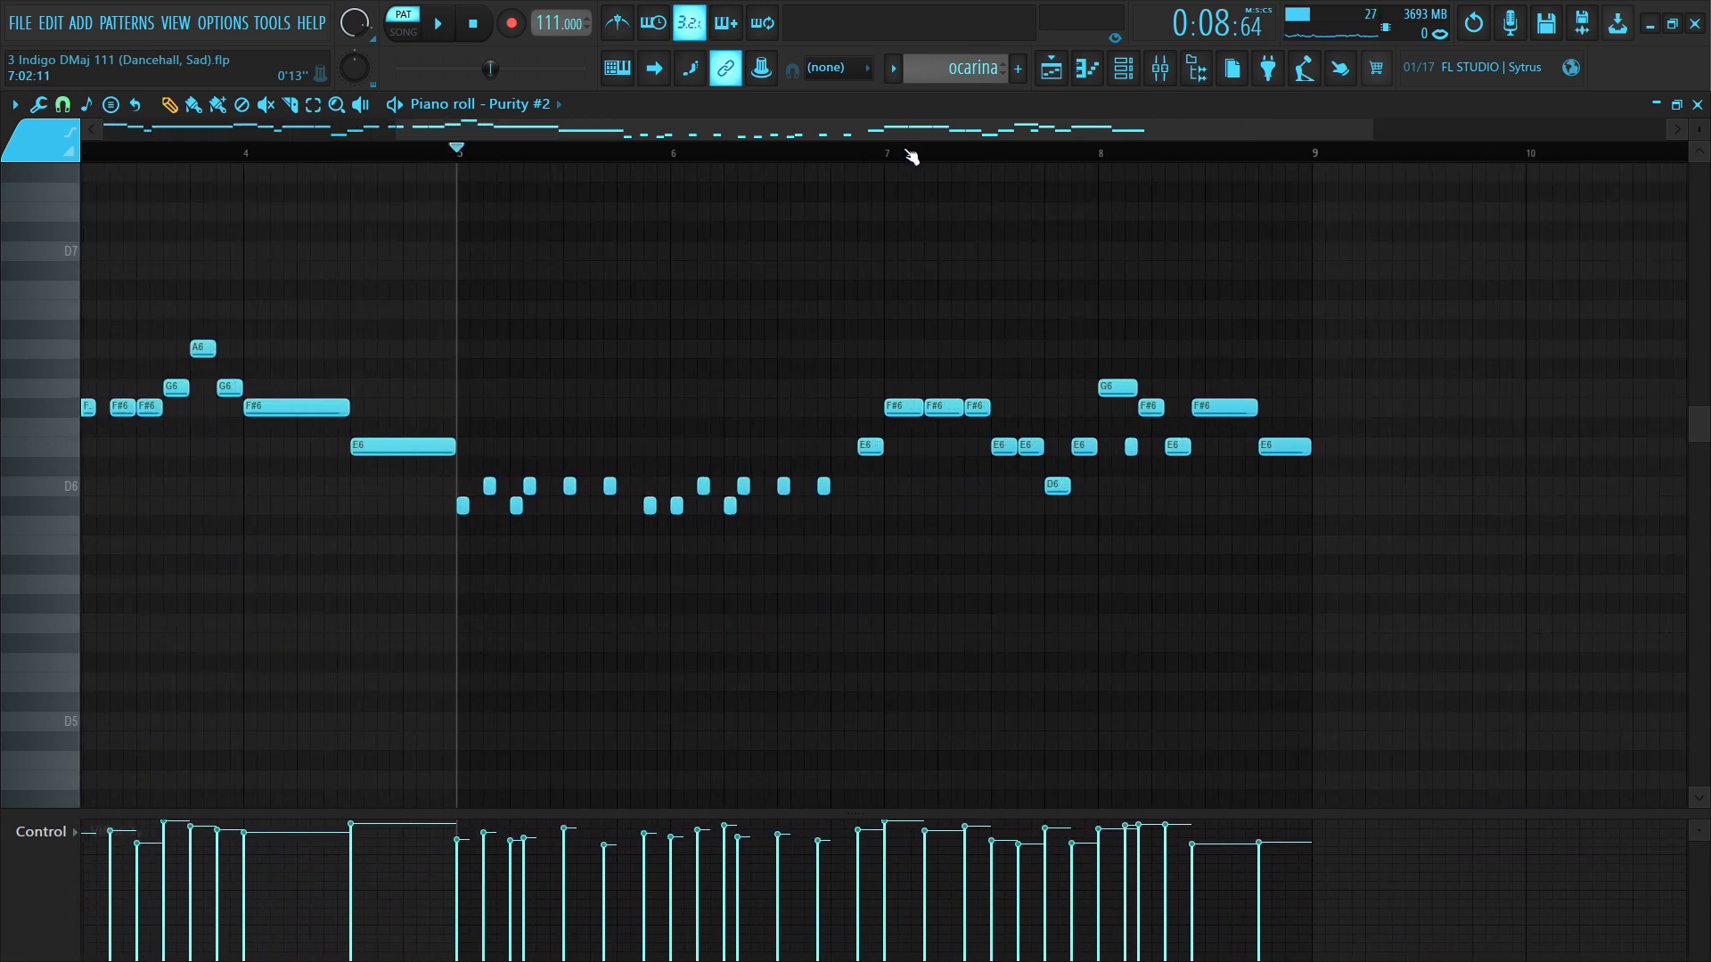
{"action": "scroll", "coordinate": [918, 157], "scroll_direction": "down", "scroll_amount": 1}
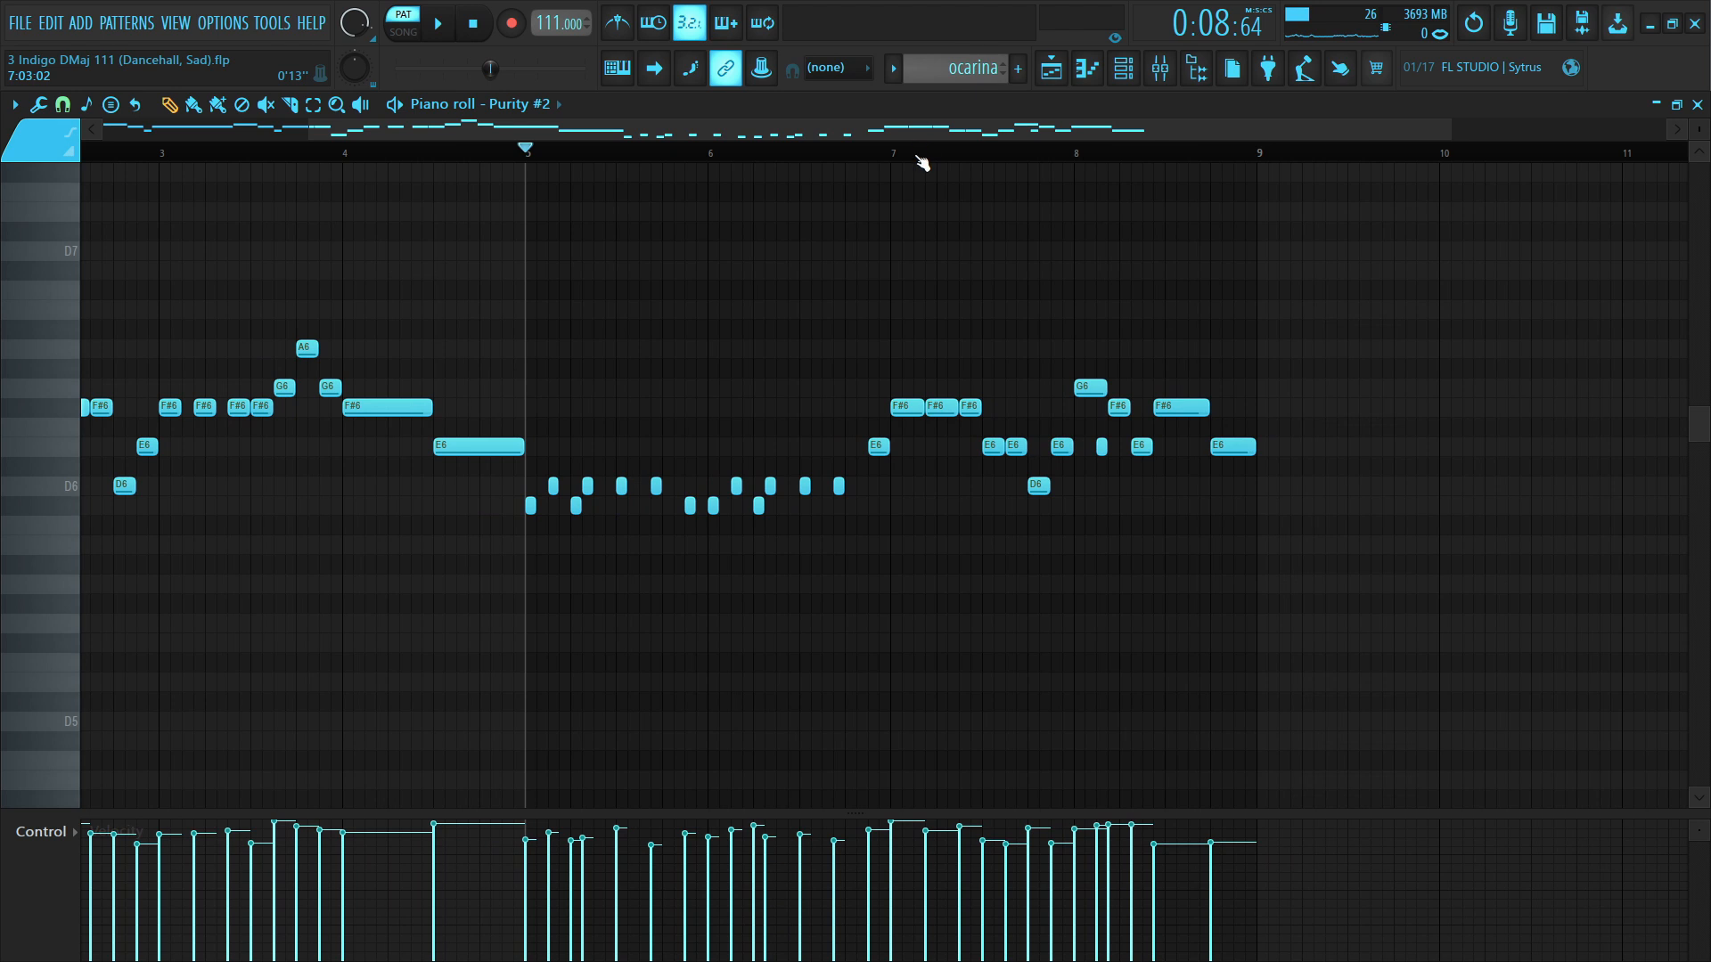
{"action": "scroll", "coordinate": [918, 159], "scroll_direction": "up", "scroll_amount": 2}
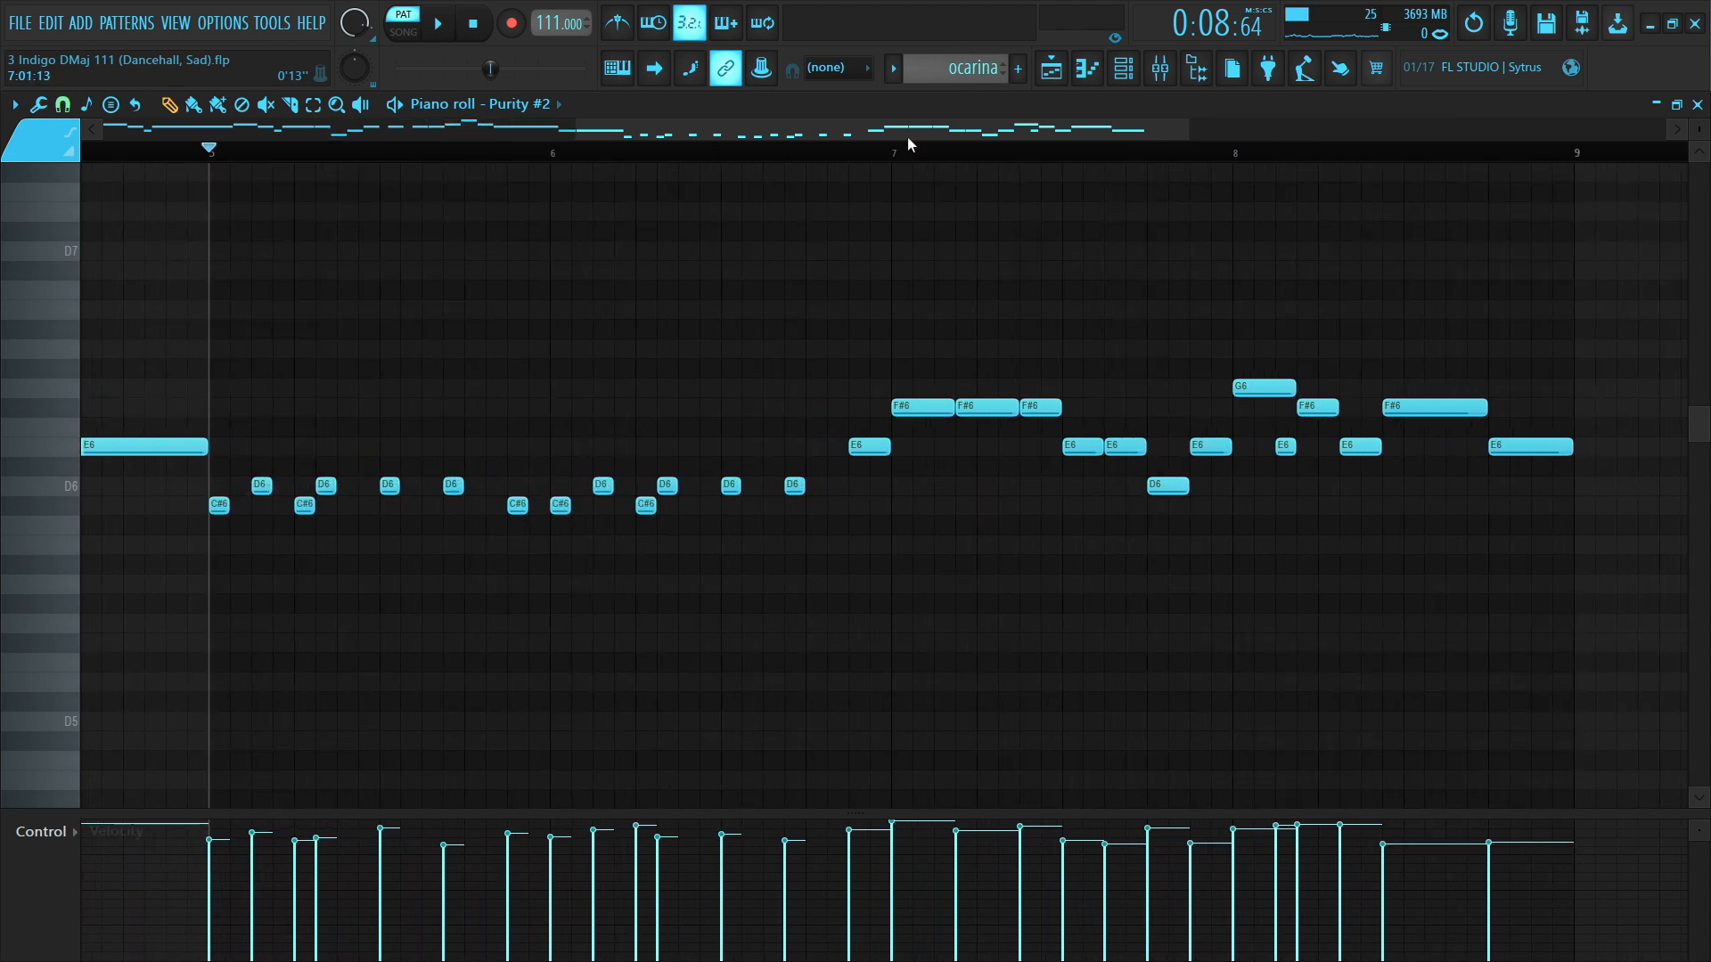
{"action": "scroll", "coordinate": [915, 153], "scroll_direction": "down", "scroll_amount": 1}
{"action": "scroll", "coordinate": [916, 154], "scroll_direction": "down", "scroll_amount": 1}
{"action": "left_click_drag", "start_coordinate": [936, 155], "coordinate": [946, 422]}
{"action": "left_click_drag", "start_coordinate": [805, 133], "coordinate": [965, 159]}
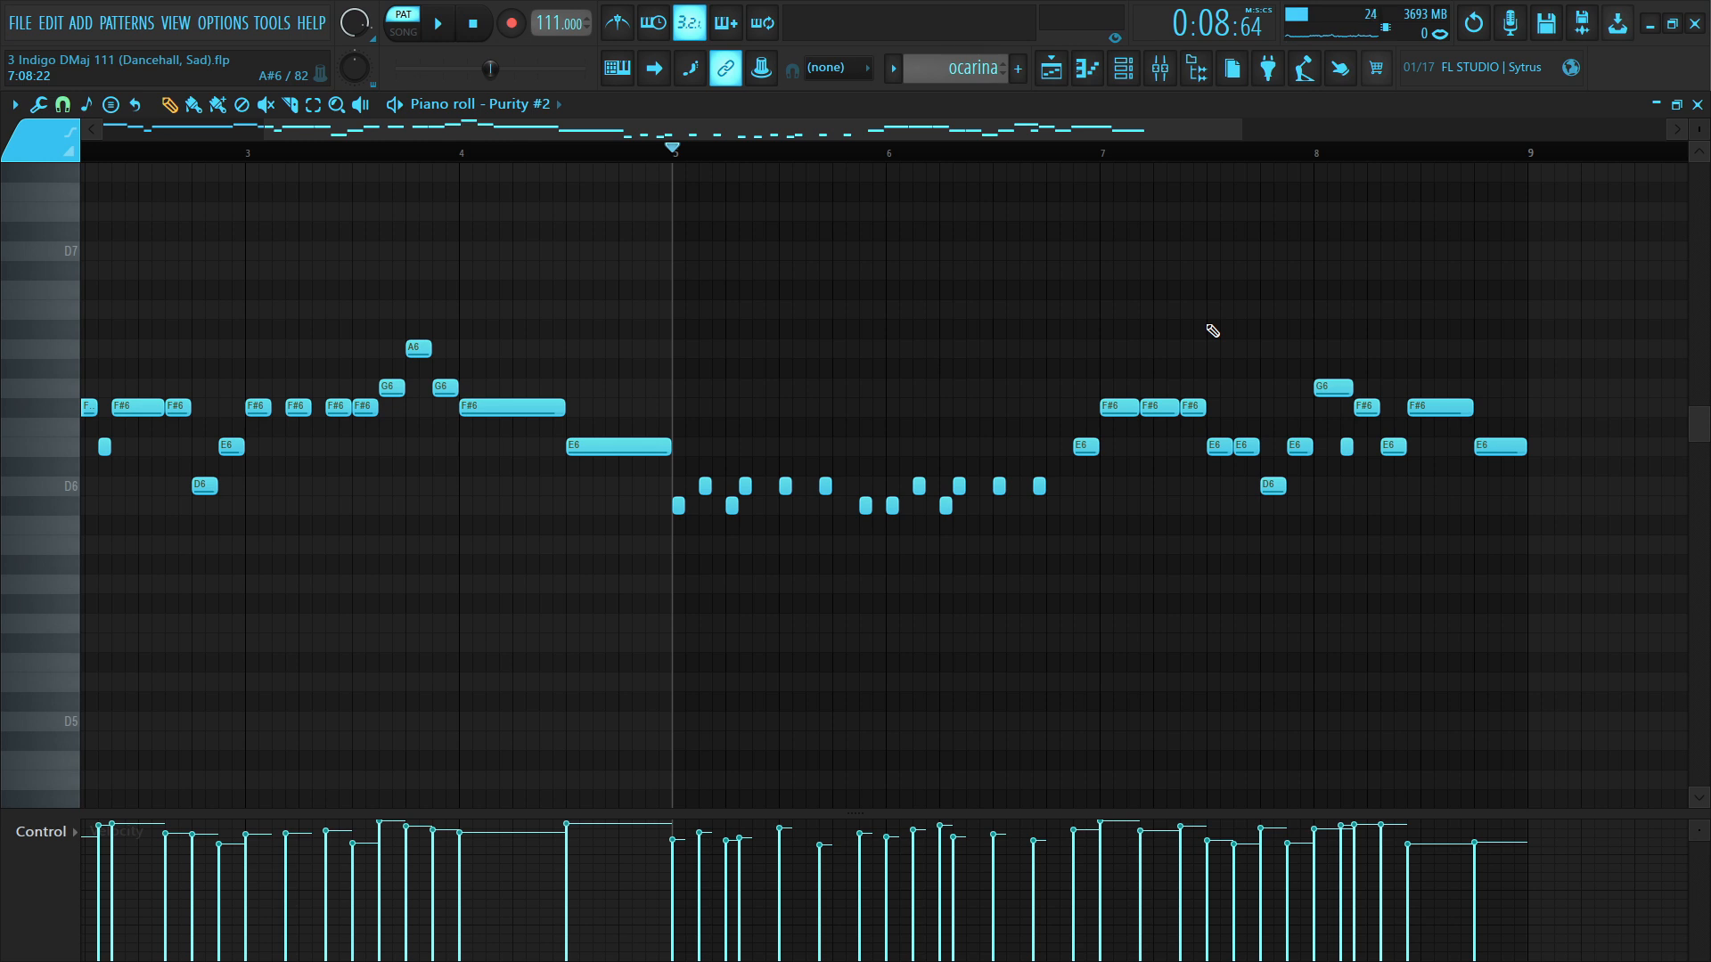
{"action": "scroll", "coordinate": [975, 155], "scroll_direction": "down", "scroll_amount": 2}
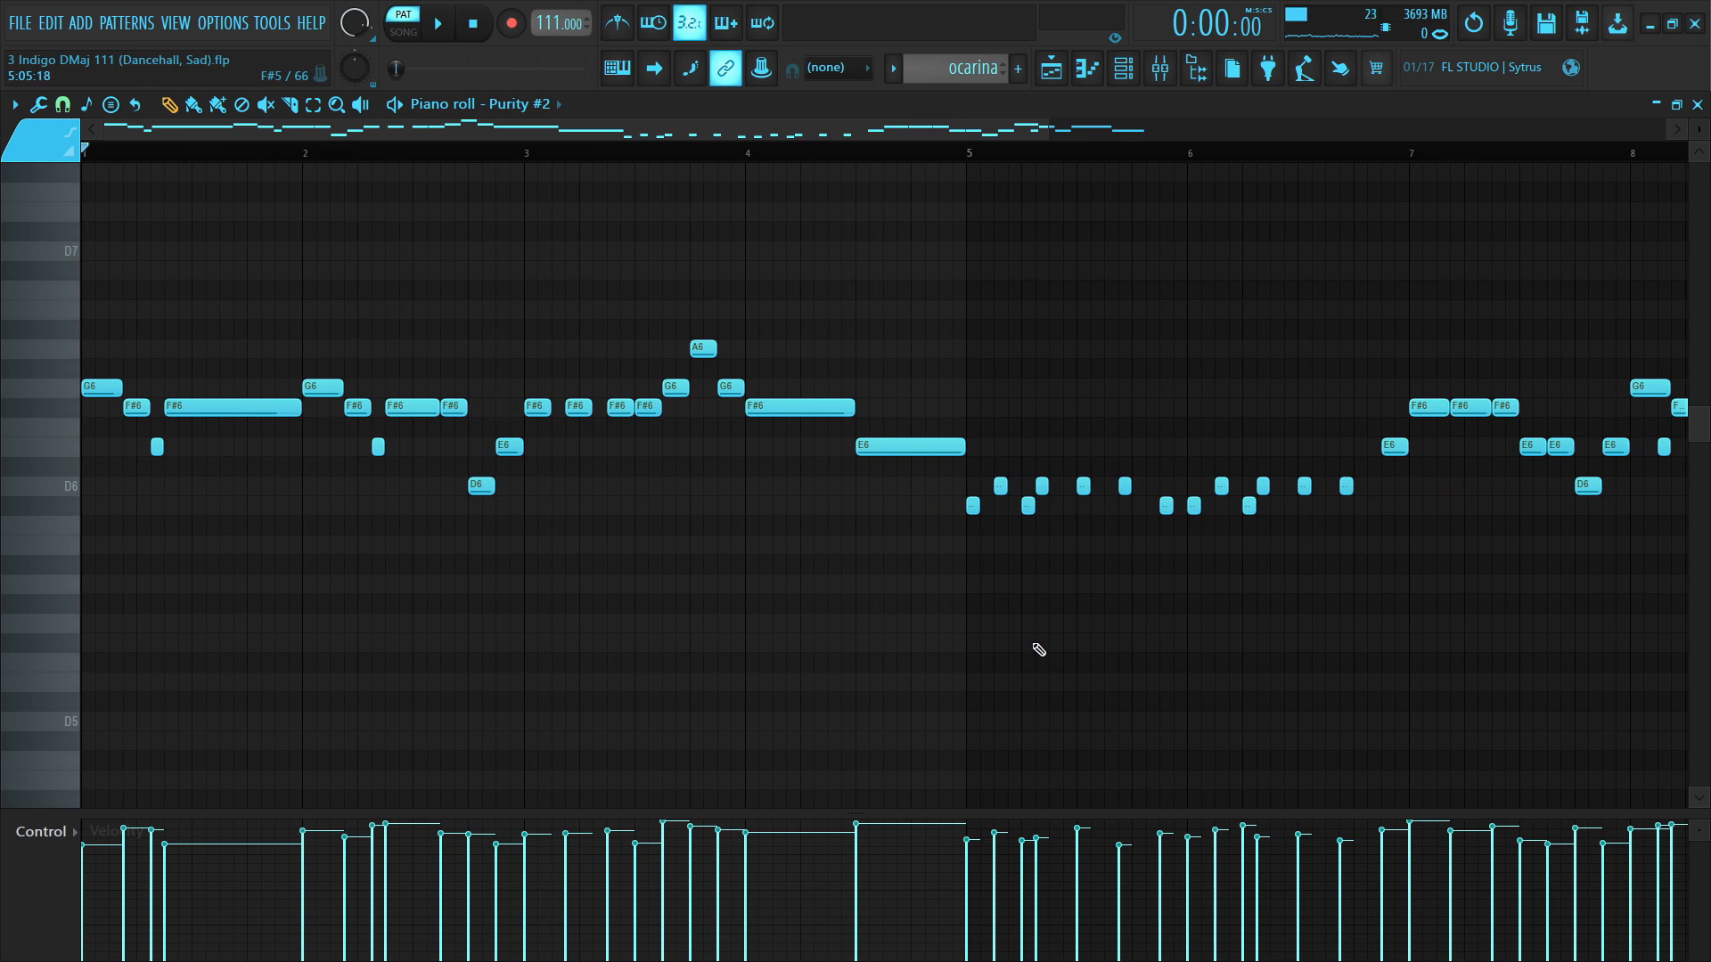
- Play the second half of the ocarina melody again from bar 5 and stop it
{"action": "left_click", "coordinate": [982, 153]}
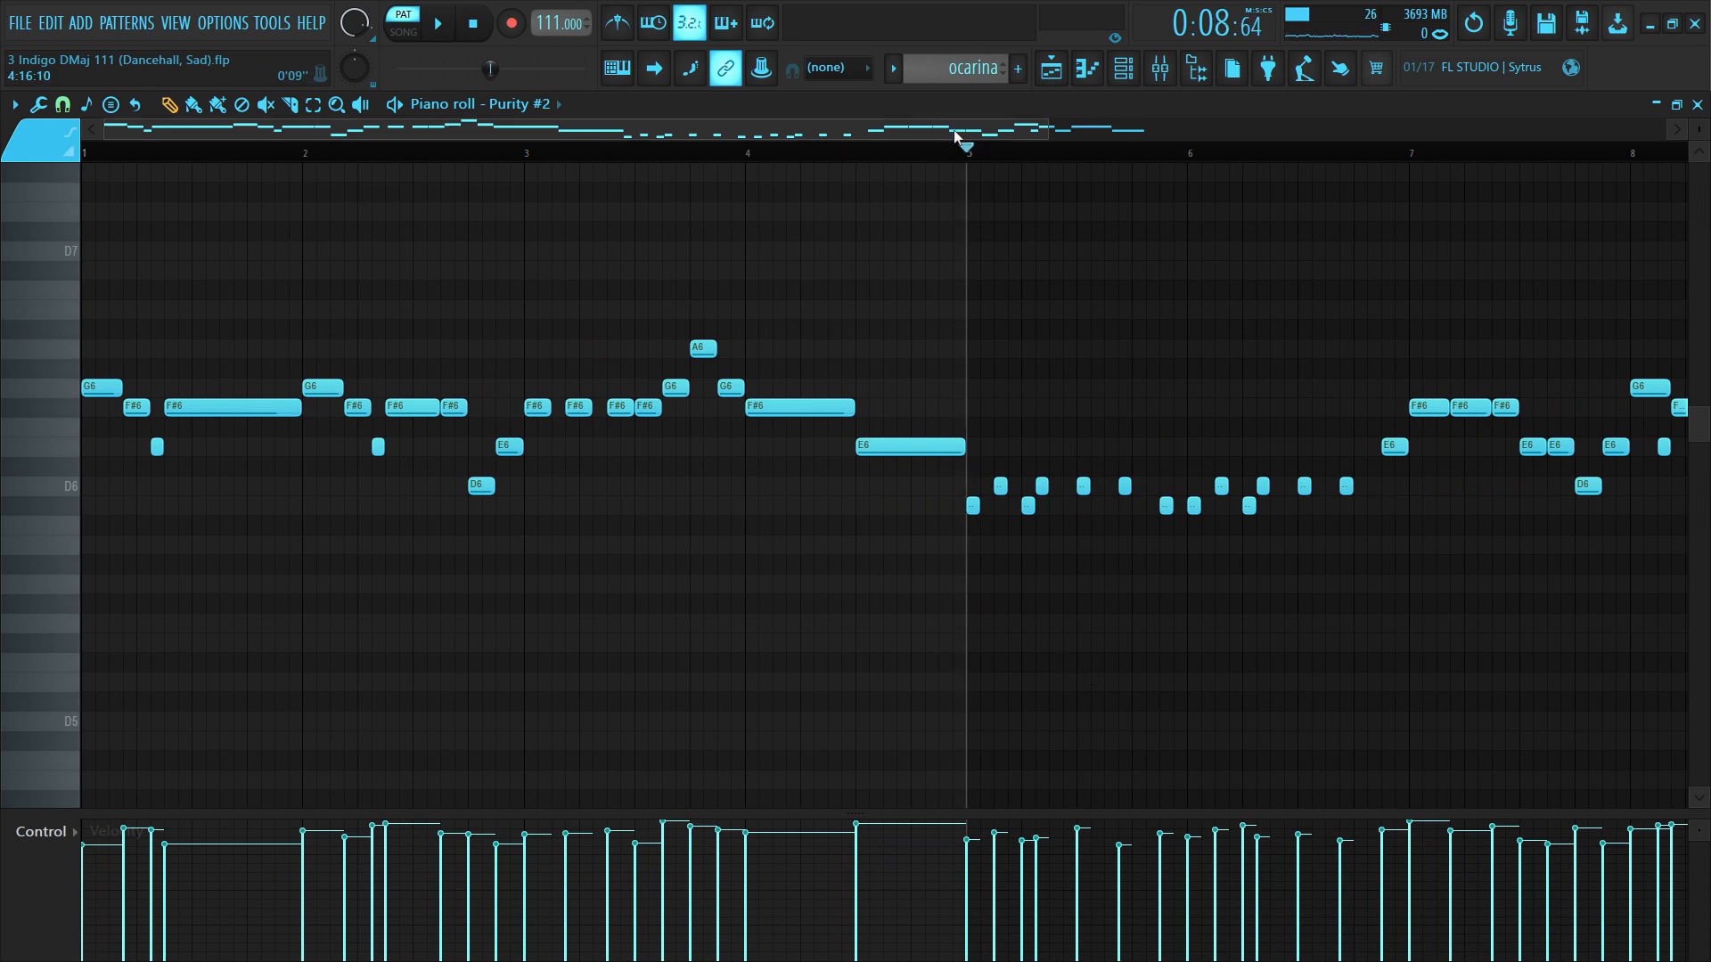
{"action": "left_click_drag", "start_coordinate": [962, 141], "coordinate": [1314, 141]}
{"action": "key", "text": "space"}
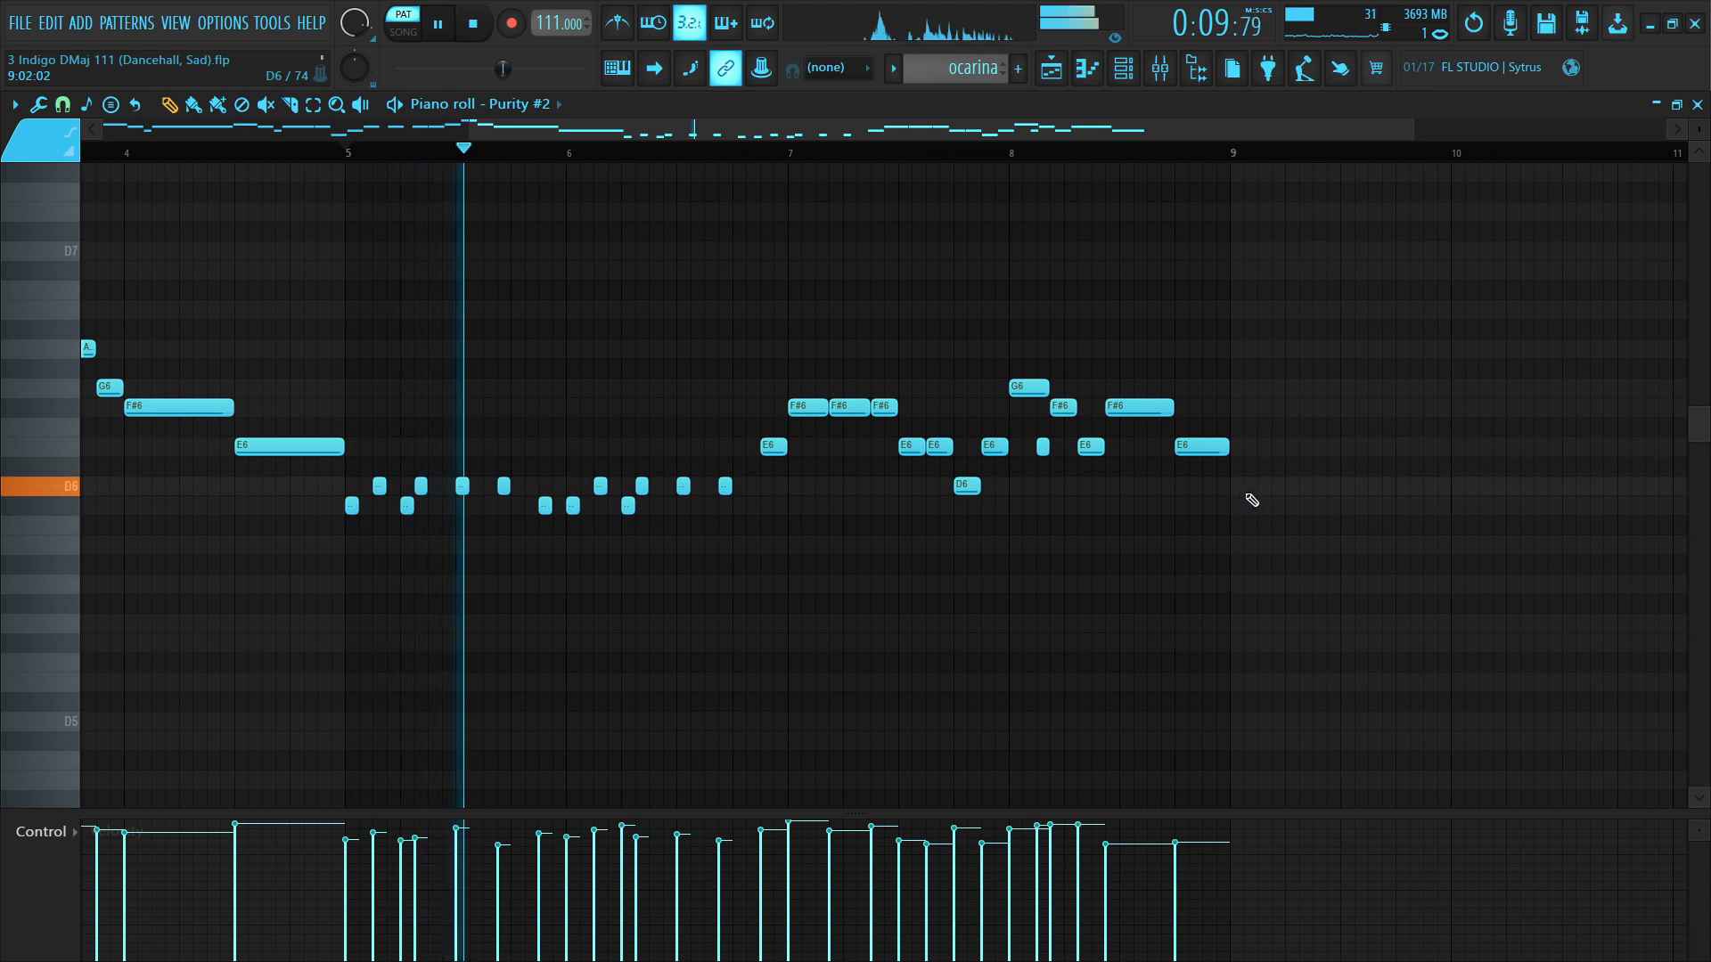
{"action": "key", "text": "space"}
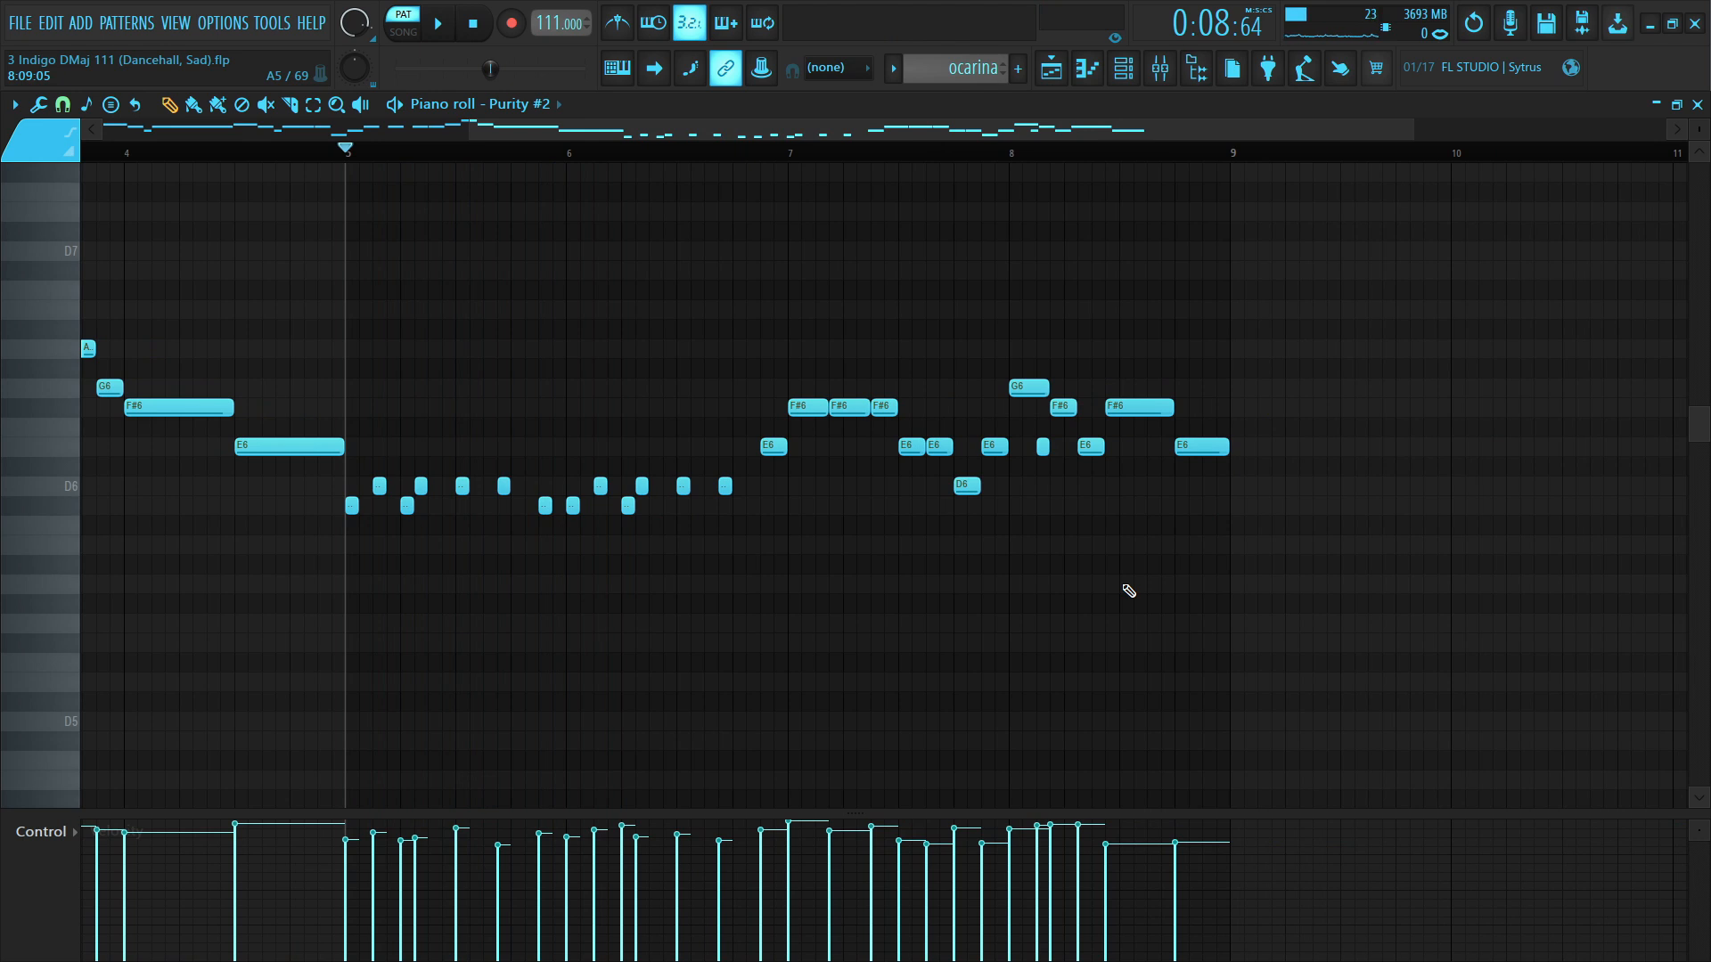
- Show the ocarina mixer track and inspect its FabFilter Pro-Q 3 and Crystalline effects, closing each plugin window
{"action": "scroll", "coordinate": [1096, 481], "scroll_direction": "down", "scroll_amount": 3}
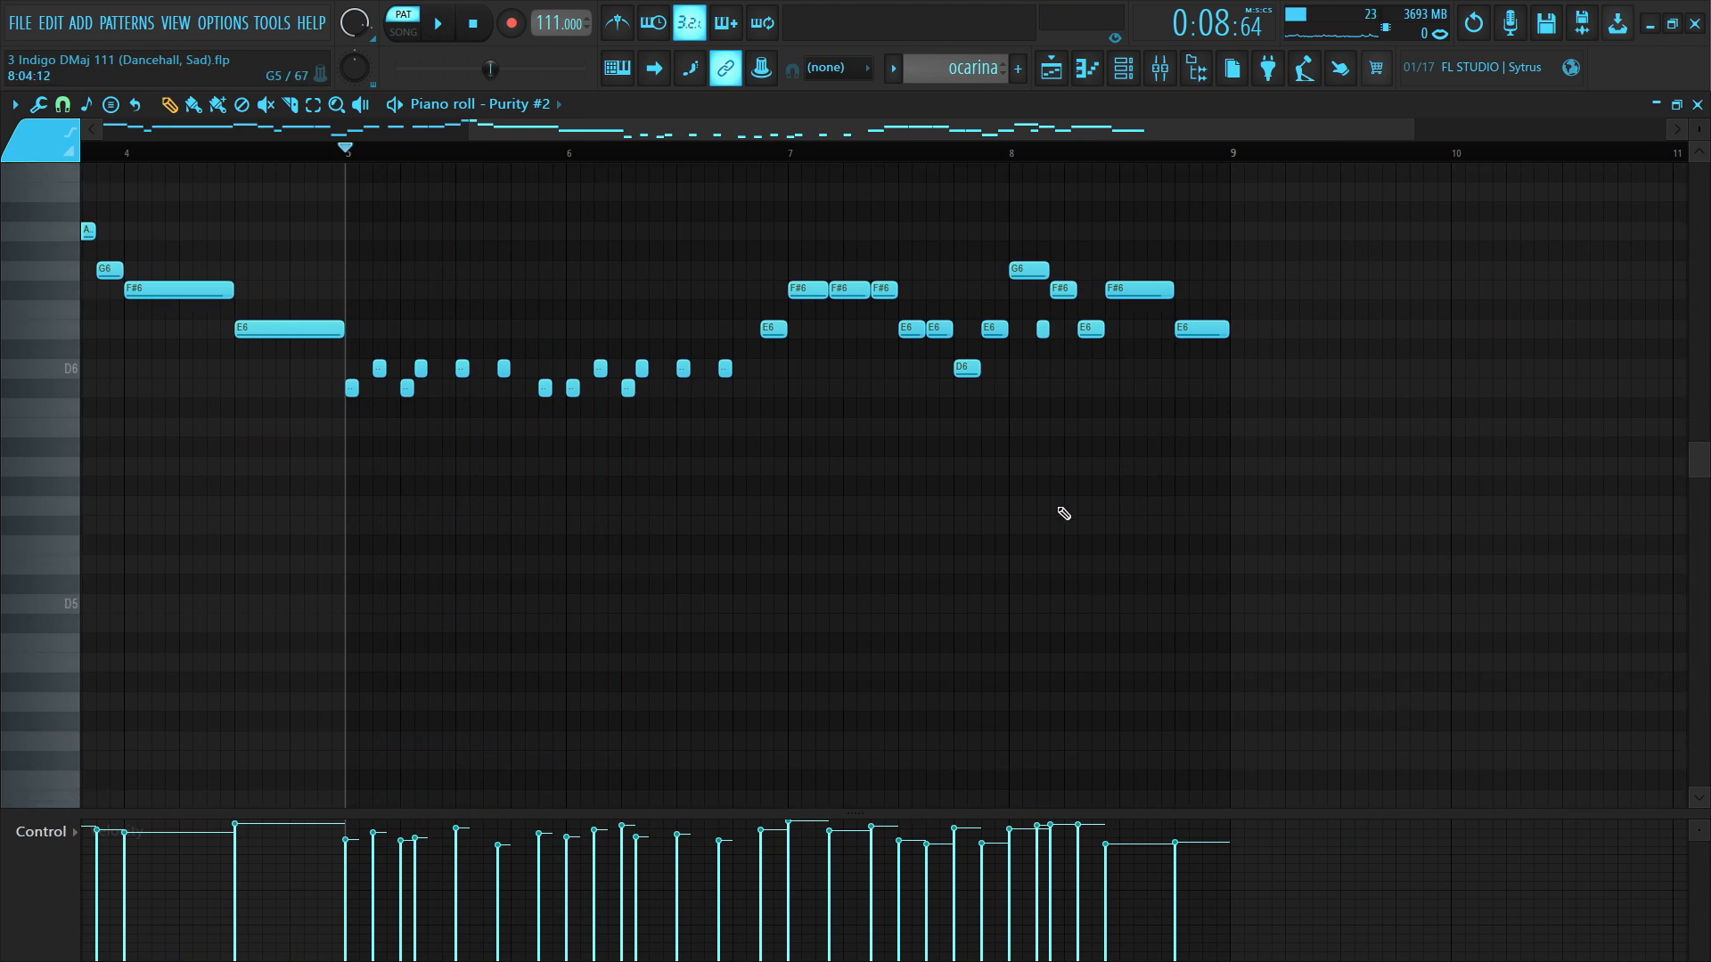
{"action": "scroll", "coordinate": [1066, 512], "scroll_direction": "up", "scroll_amount": 3}
{"action": "left_click", "coordinate": [1160, 69]}
{"action": "scroll", "coordinate": [918, 370], "scroll_direction": "down", "scroll_amount": 4}
{"action": "scroll", "coordinate": [910, 374], "scroll_direction": "down", "scroll_amount": 1}
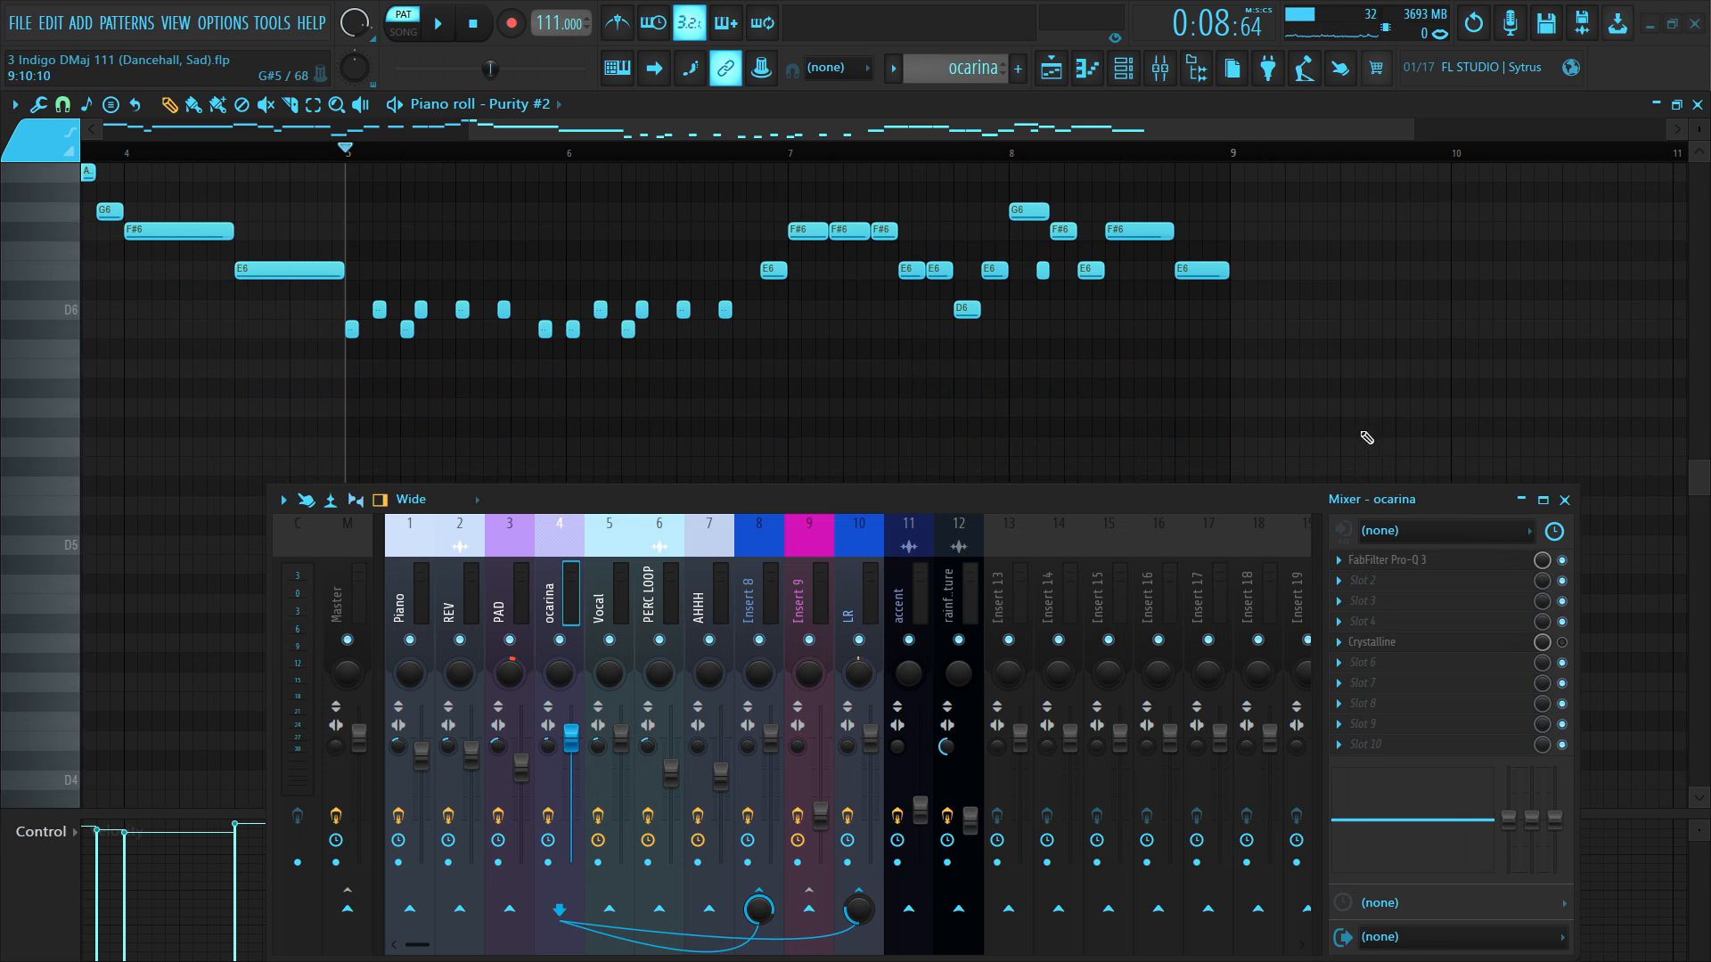
{"action": "scroll", "coordinate": [744, 290], "scroll_direction": "down", "scroll_amount": 3}
{"action": "scroll", "coordinate": [745, 291], "scroll_direction": "up", "scroll_amount": 4}
{"action": "scroll", "coordinate": [583, 148], "scroll_direction": "left", "scroll_amount": 3}
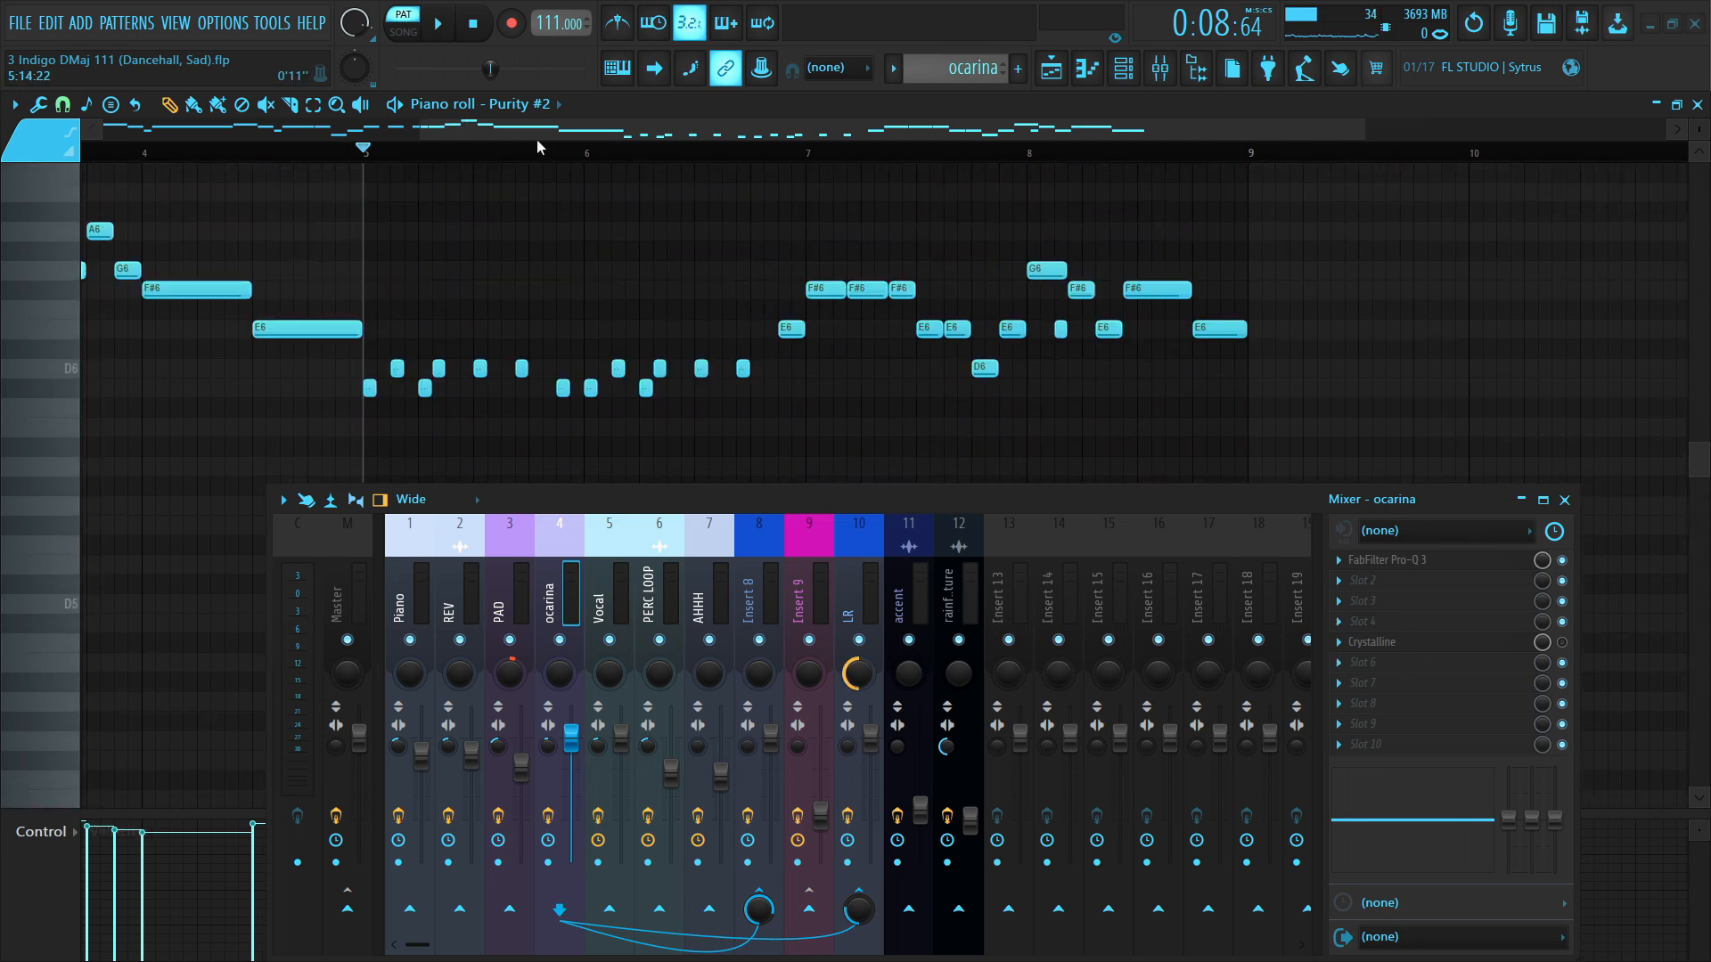
{"action": "scroll", "coordinate": [929, 241], "scroll_direction": "up", "scroll_amount": 2}
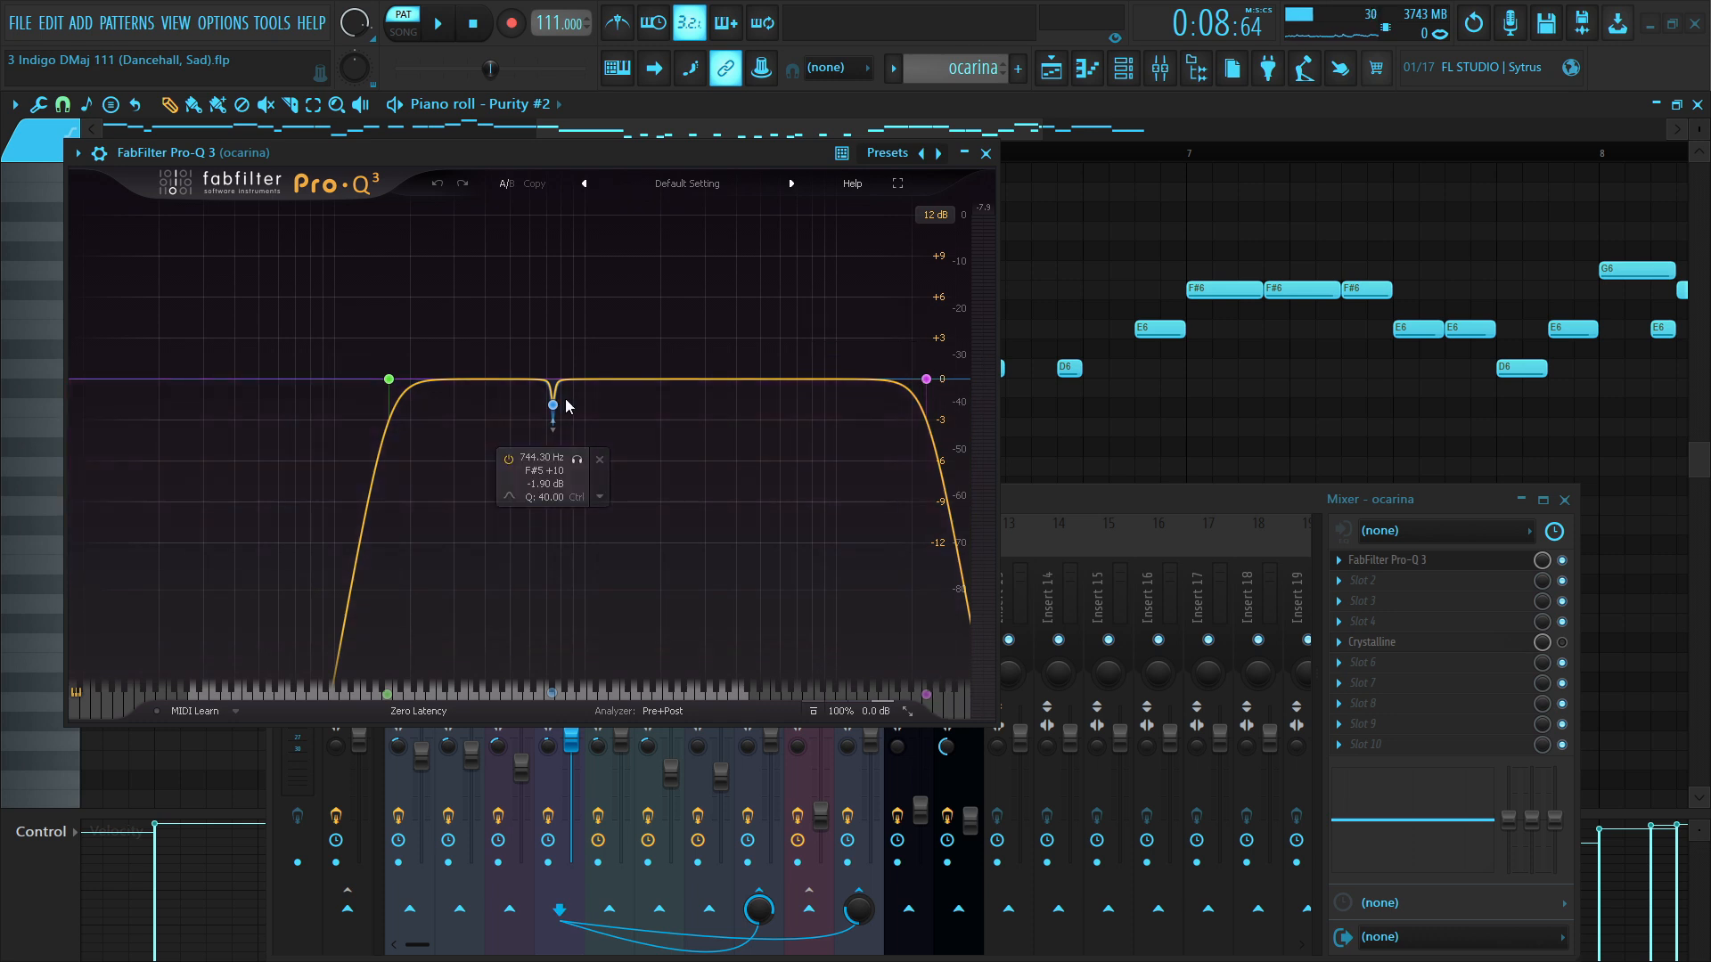
{"action": "left_click", "coordinate": [985, 152]}
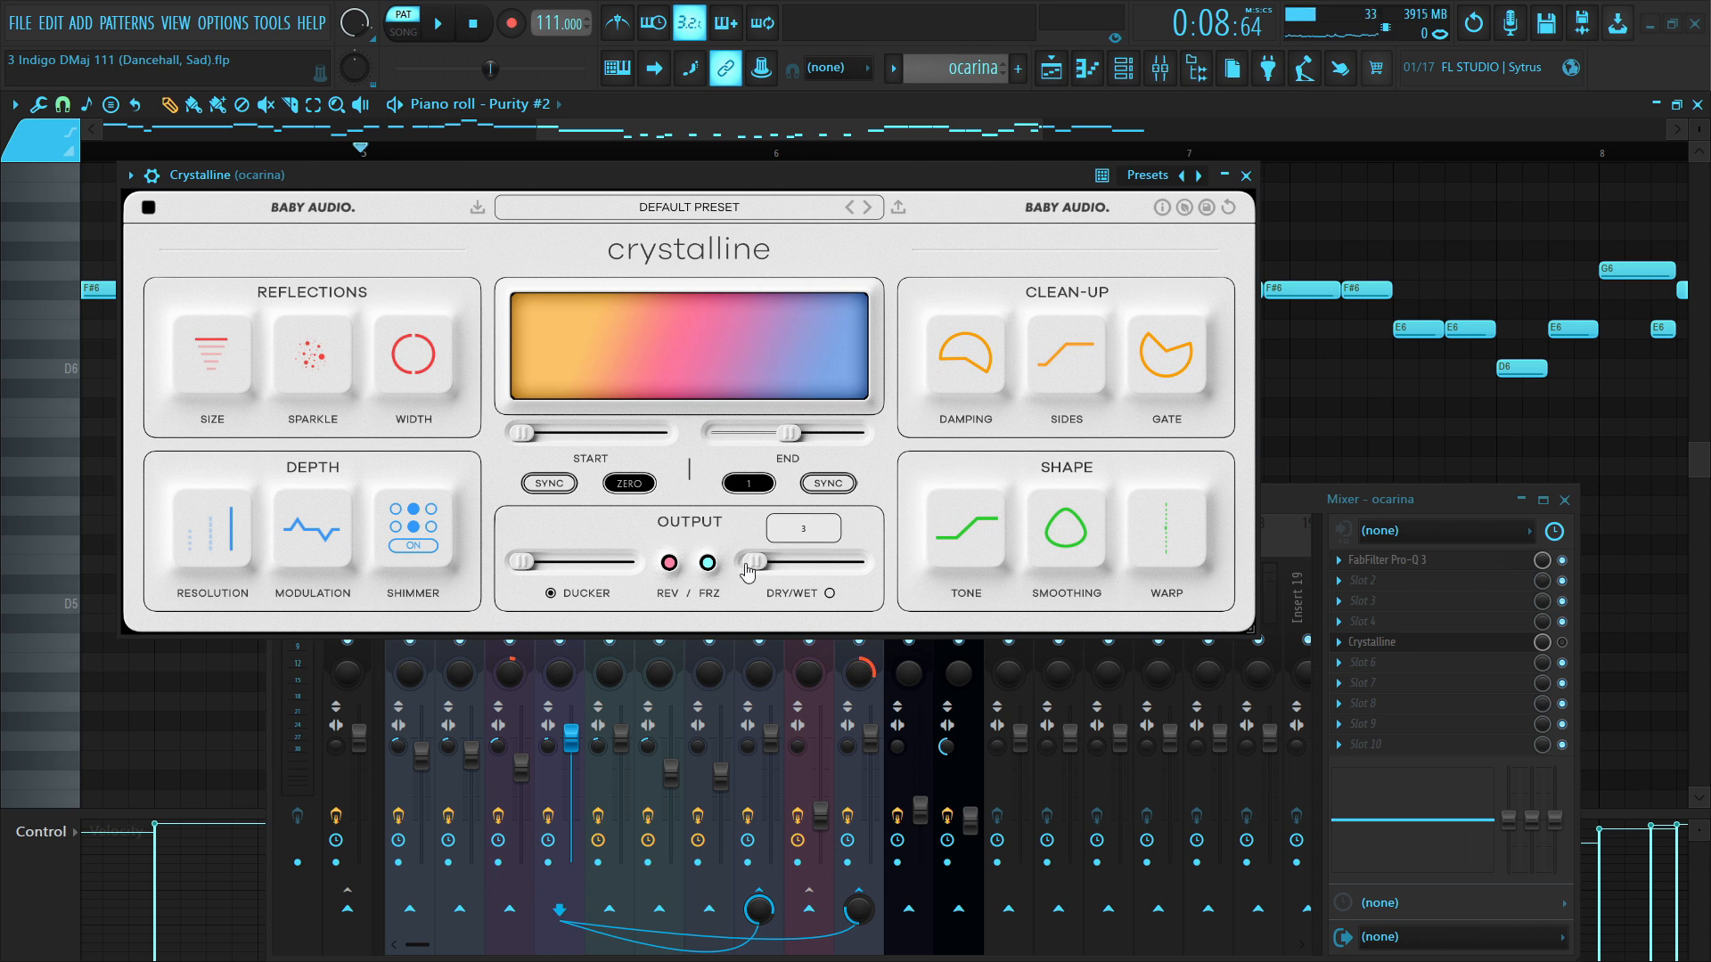
{"action": "left_click", "coordinate": [1246, 177]}
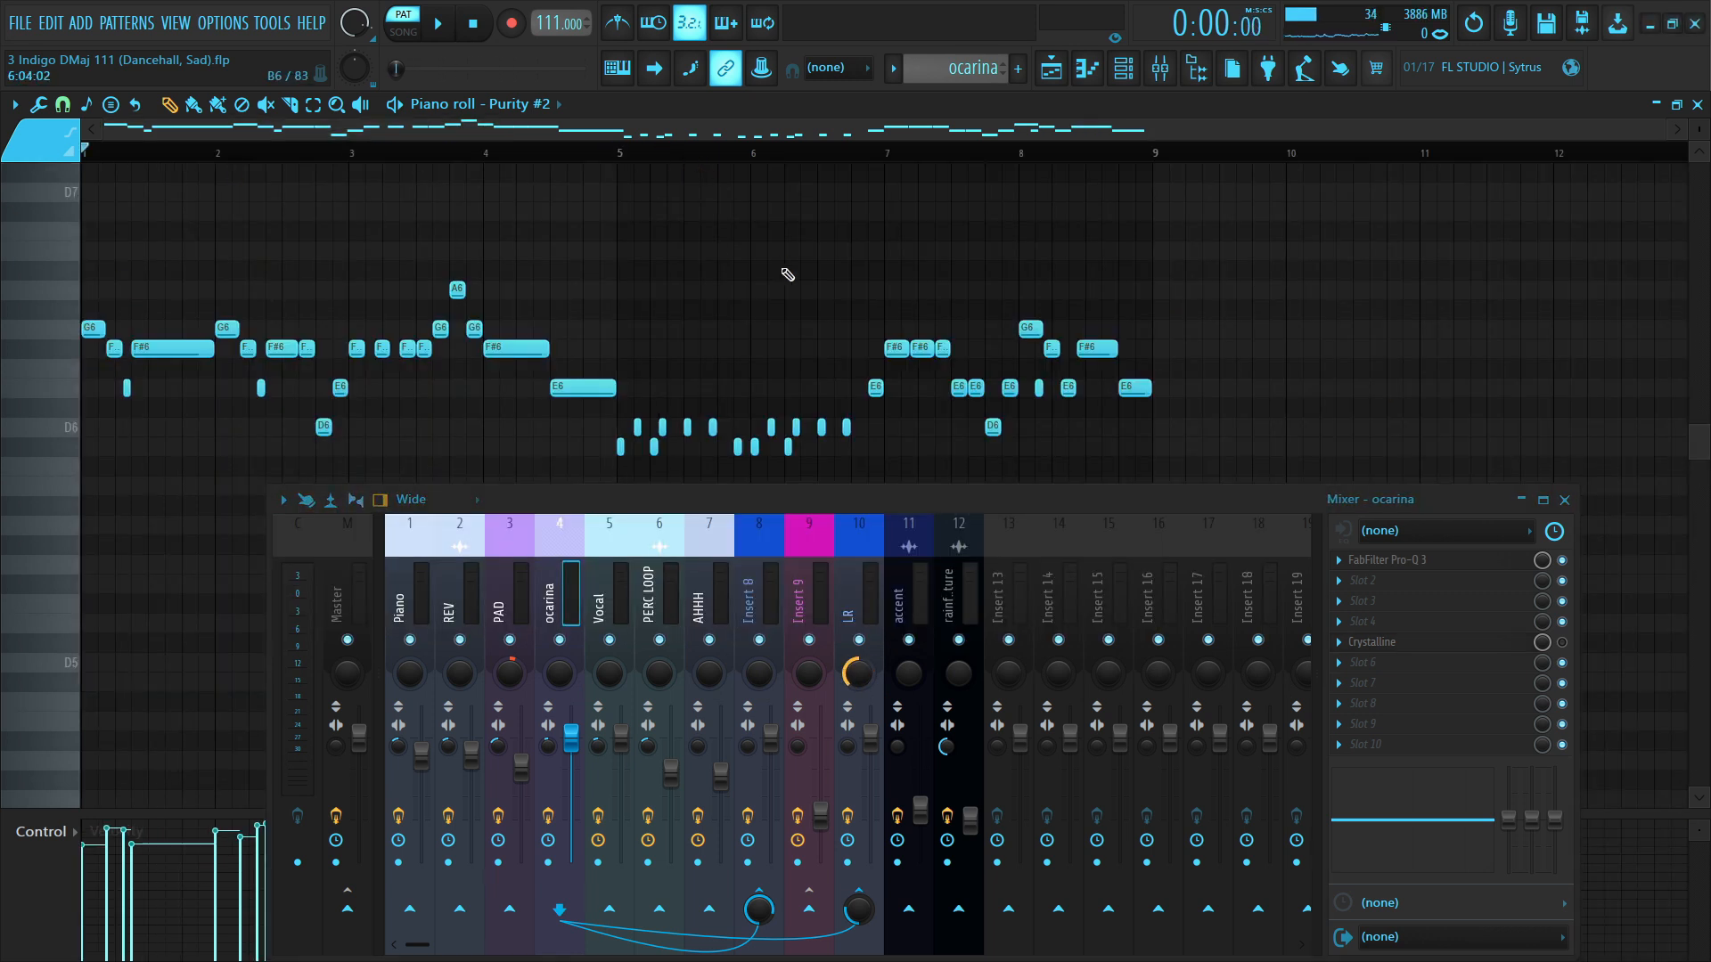
- Play the full ocarina melody with its effects from the beginning and return to the playlist arrangement
{"action": "key", "text": "space"}
{"action": "scroll", "coordinate": [787, 274], "scroll_direction": "down", "scroll_amount": 1}
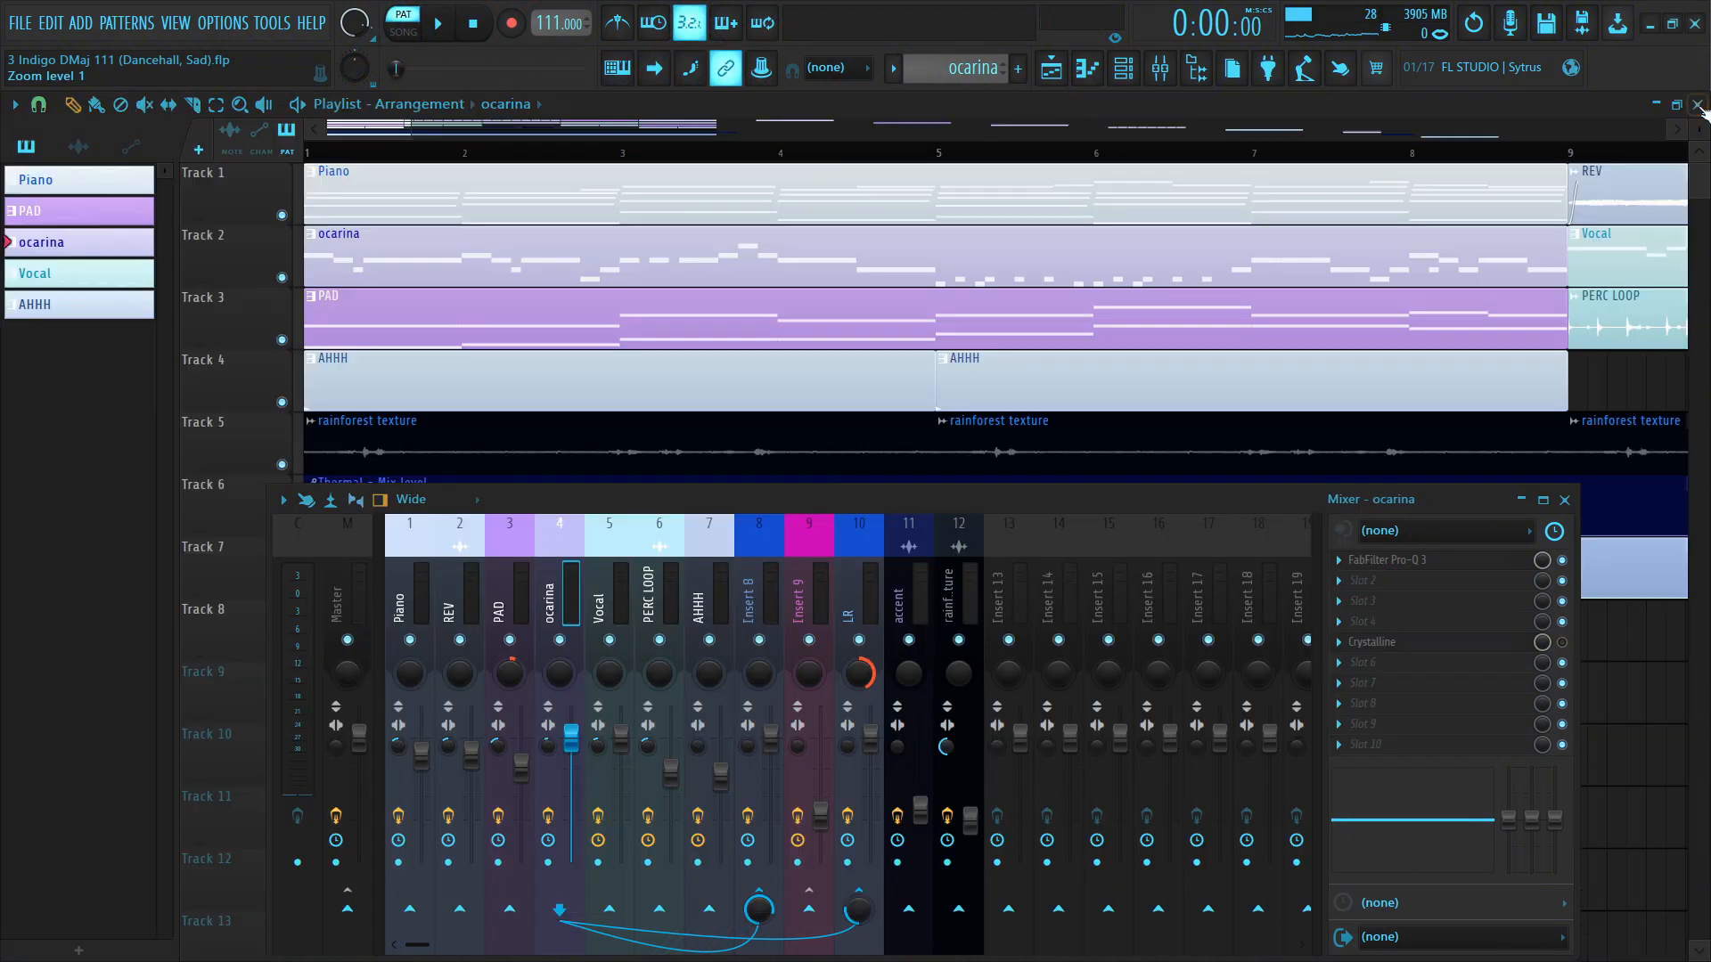
{"action": "scroll", "coordinate": [606, 152], "scroll_direction": "down", "scroll_amount": 5}
{"action": "left_click", "coordinate": [606, 151]}
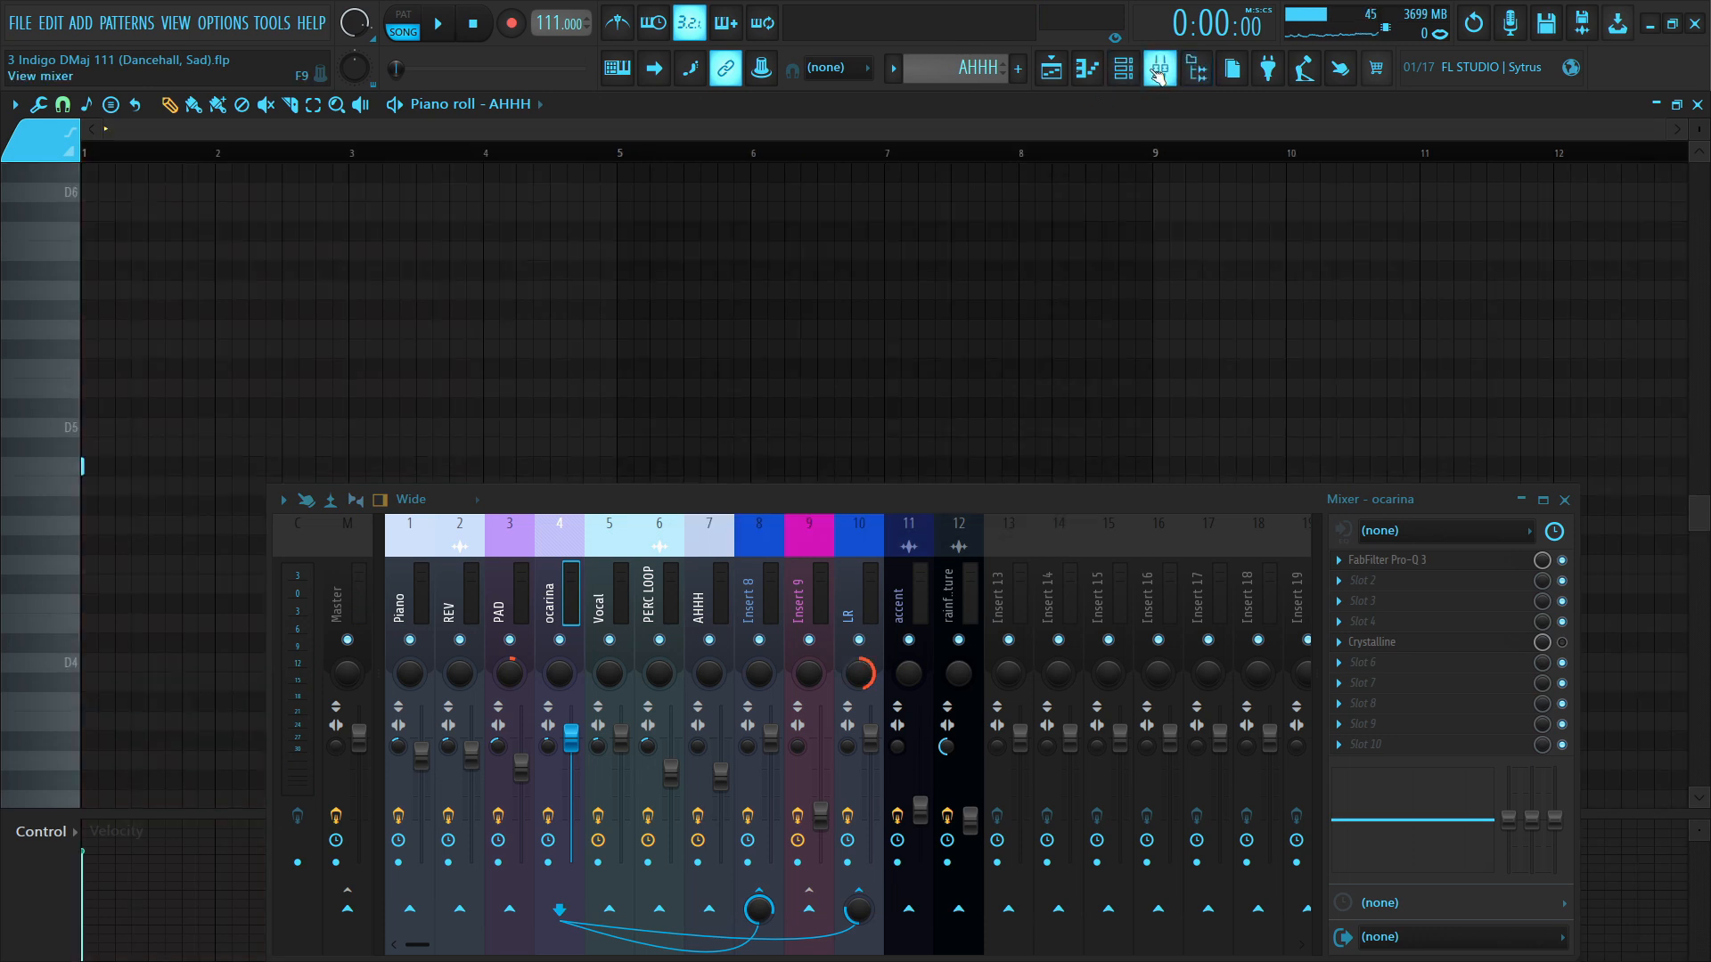
- Show the AHHH channel's sampler settings with the SB - IRL FX (1).wav sample over its piano roll
{"action": "left_click", "coordinate": [1124, 68]}
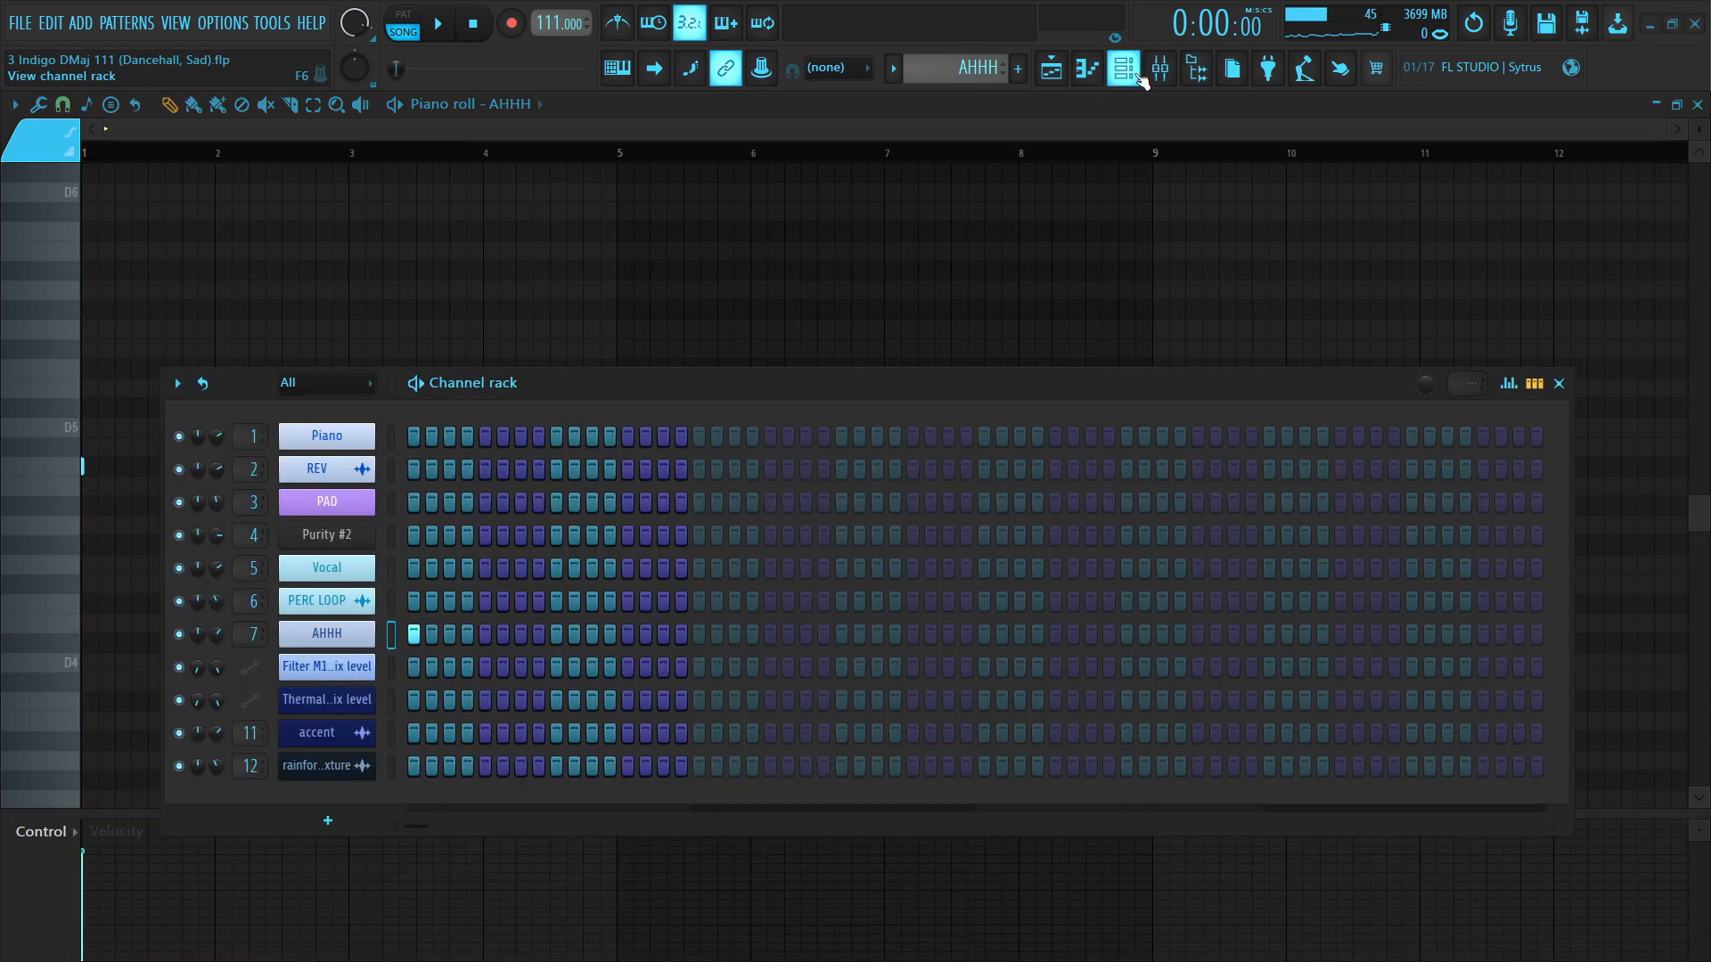
{"action": "left_click", "coordinate": [1140, 80]}
{"action": "left_click", "coordinate": [1140, 80]}
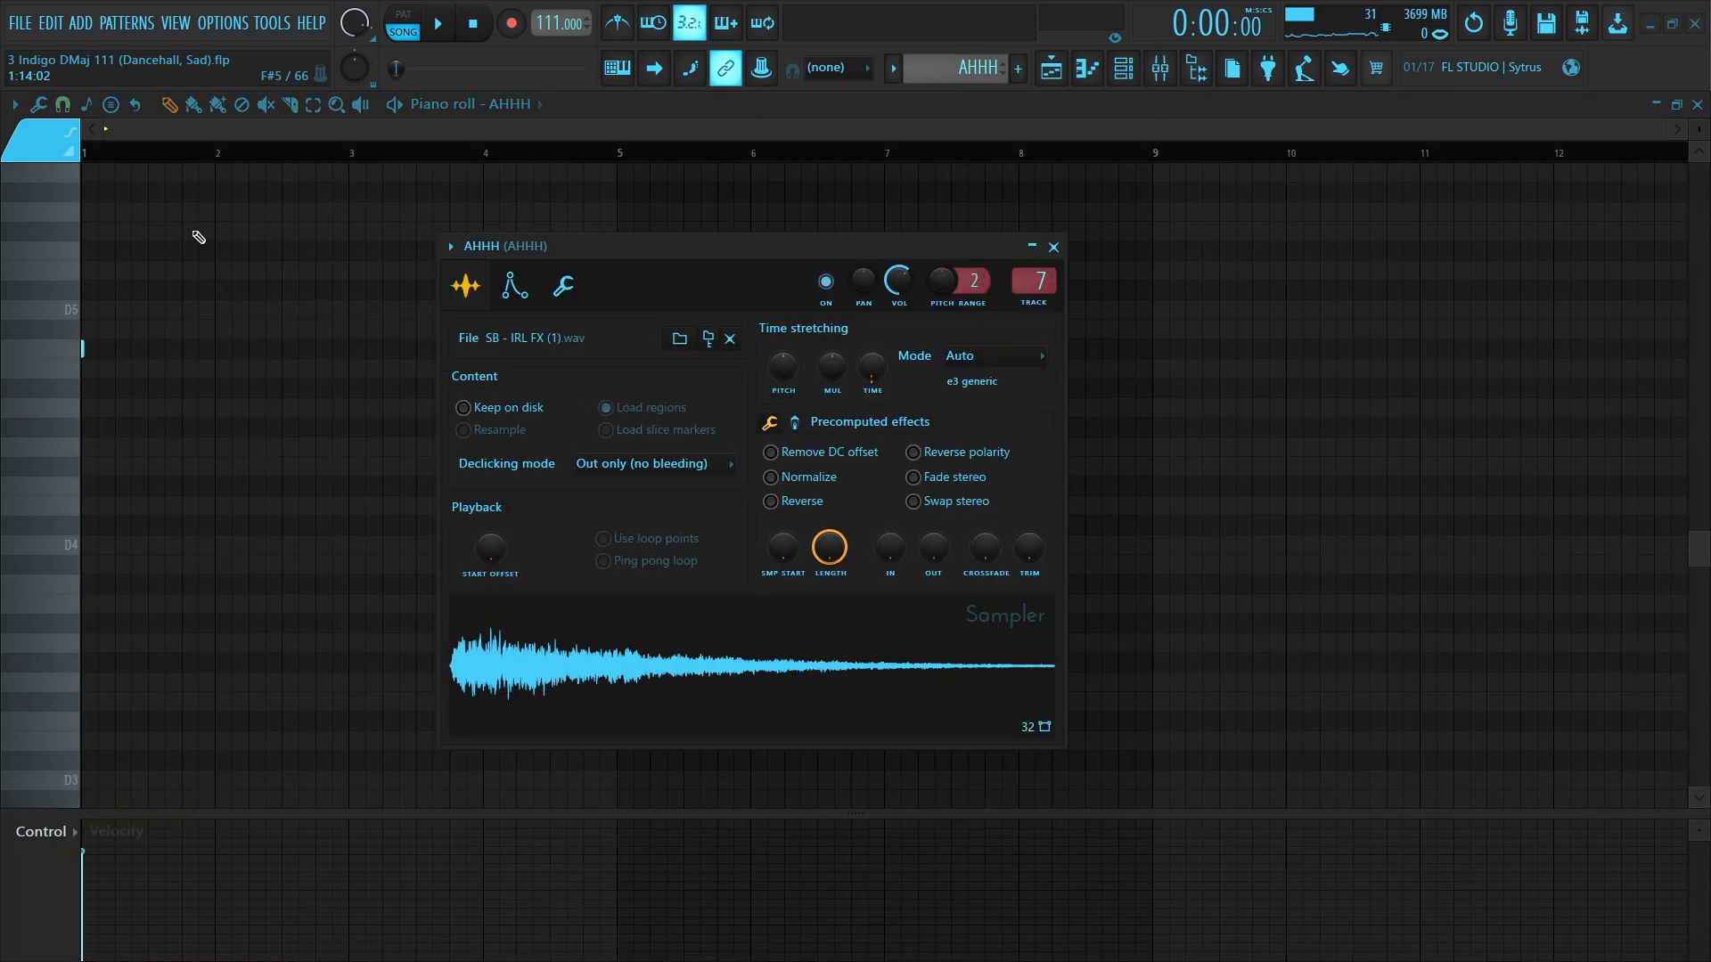
{"action": "scroll", "coordinate": [324, 152], "scroll_direction": "up", "scroll_amount": 5}
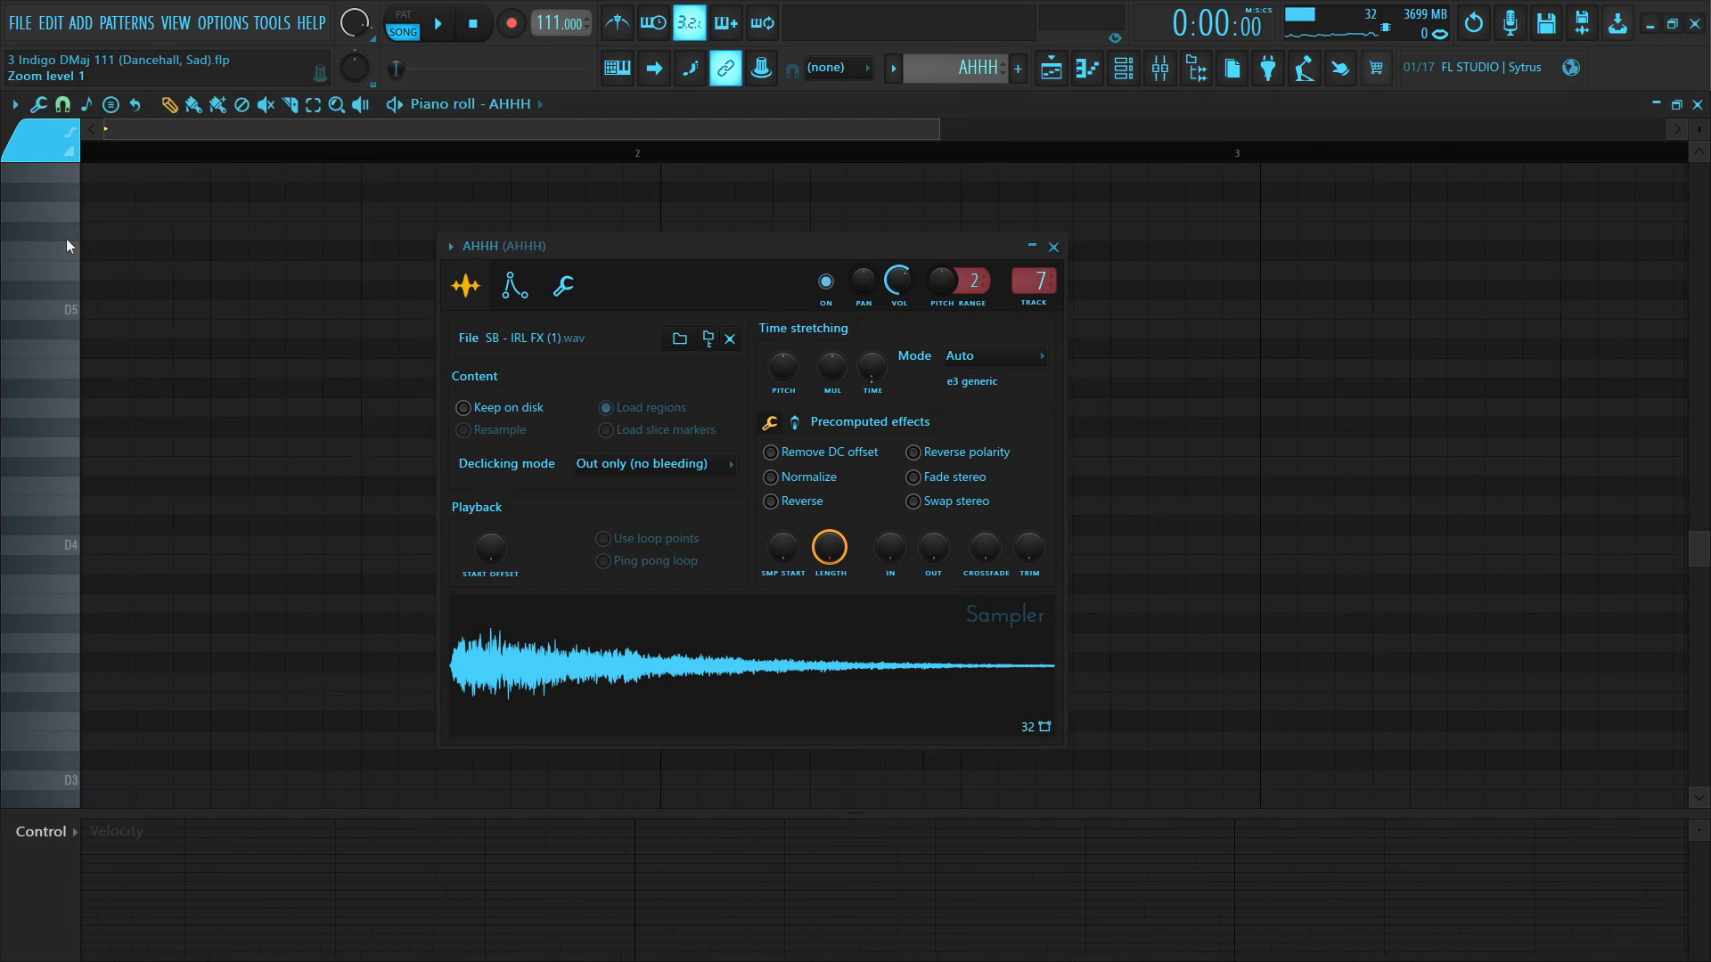
{"action": "scroll", "coordinate": [191, 374], "scroll_direction": "down", "scroll_amount": 3}
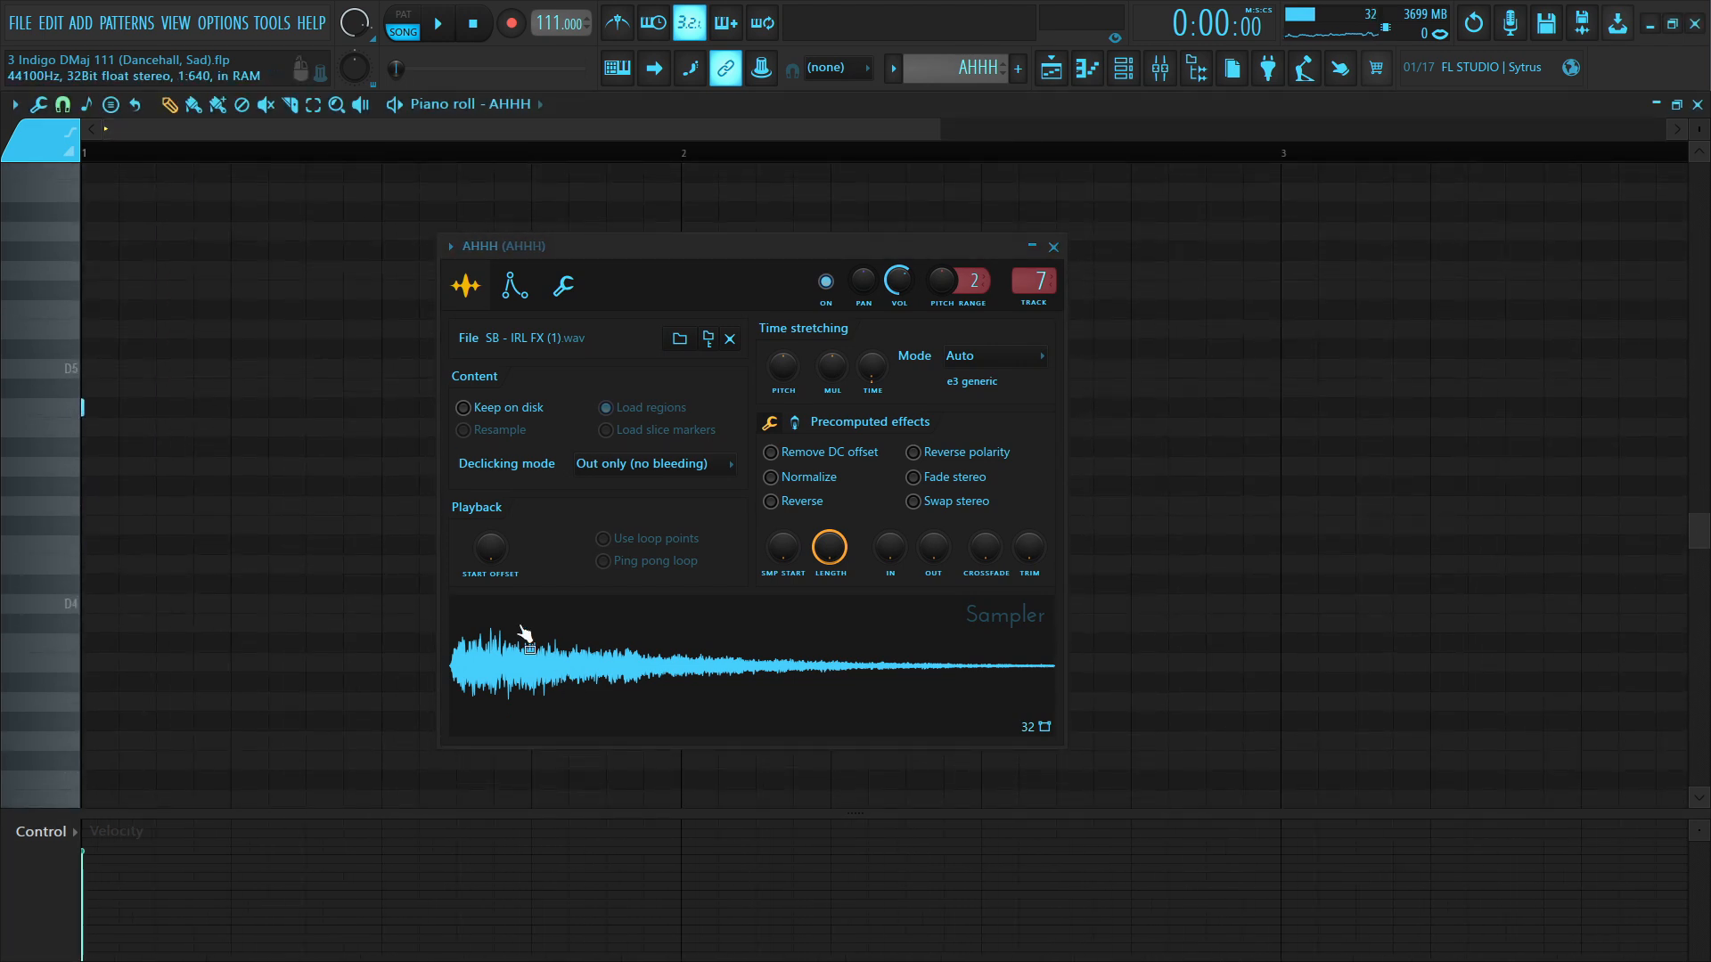
- Close the AHHH sampler window and briefly play the pattern's single note
{"action": "left_click", "coordinate": [1054, 247]}
{"action": "key", "text": "space"}
{"action": "key", "text": "space"}
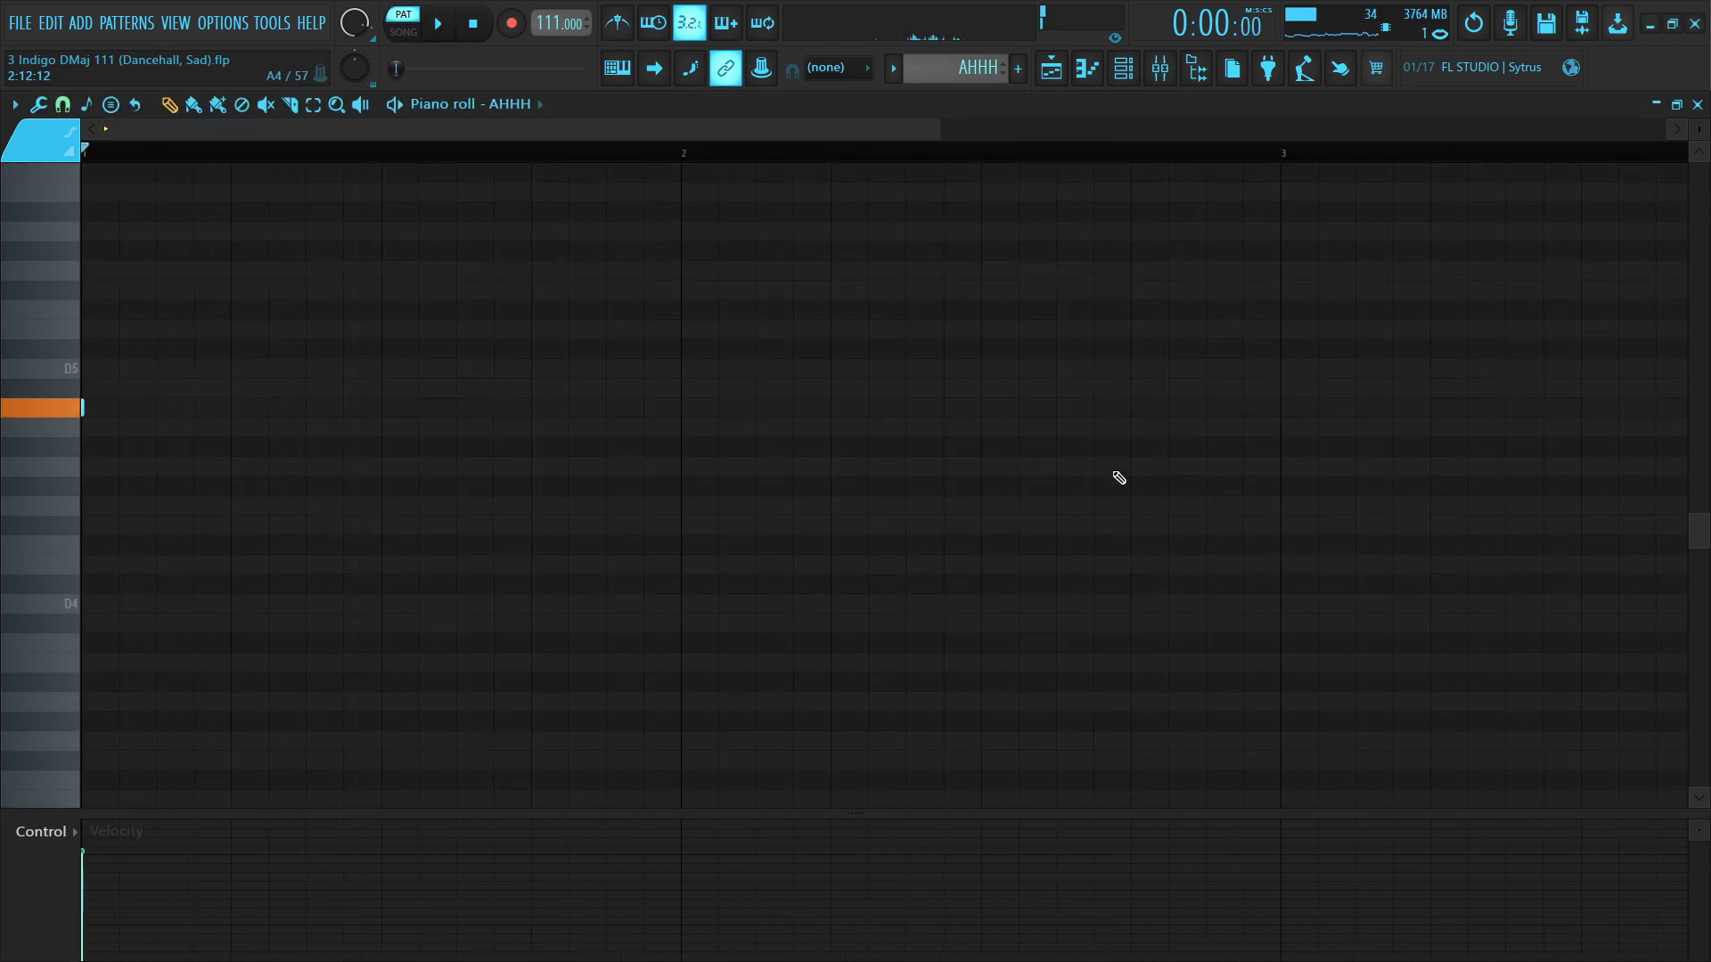
- Show the AHHH mixer track, view the AHHH clips in the playlist and reopen the pattern's piano roll
{"action": "left_click", "coordinate": [1158, 66]}
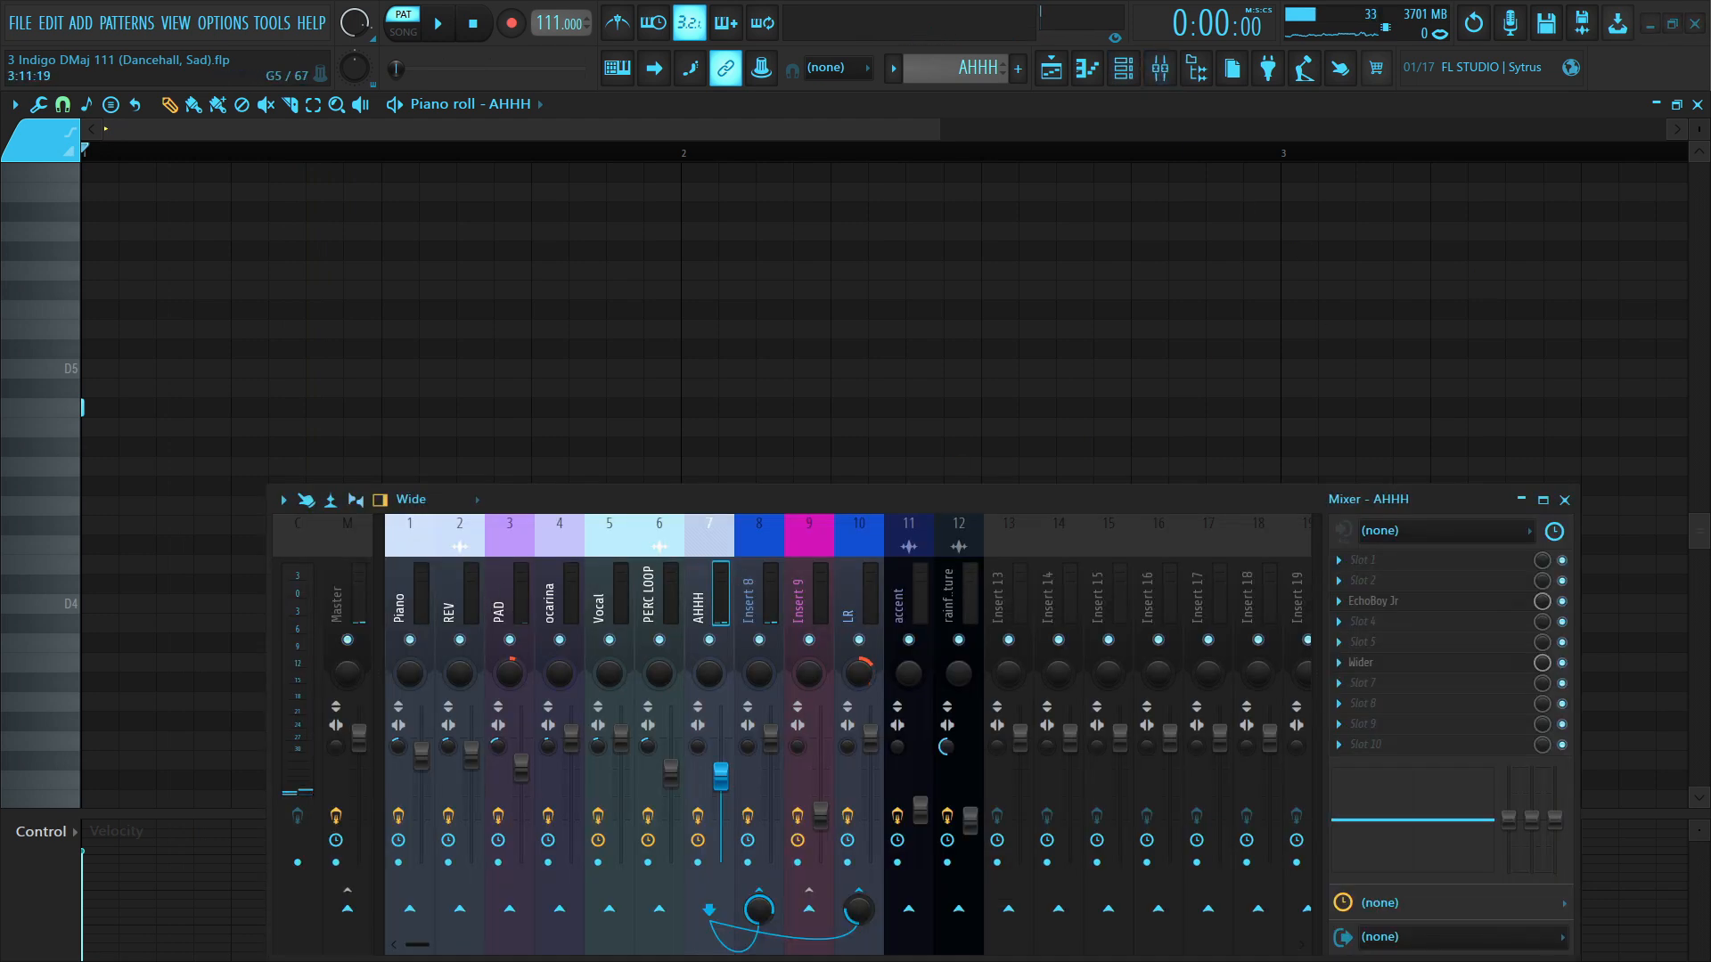
{"action": "left_click", "coordinate": [1698, 105]}
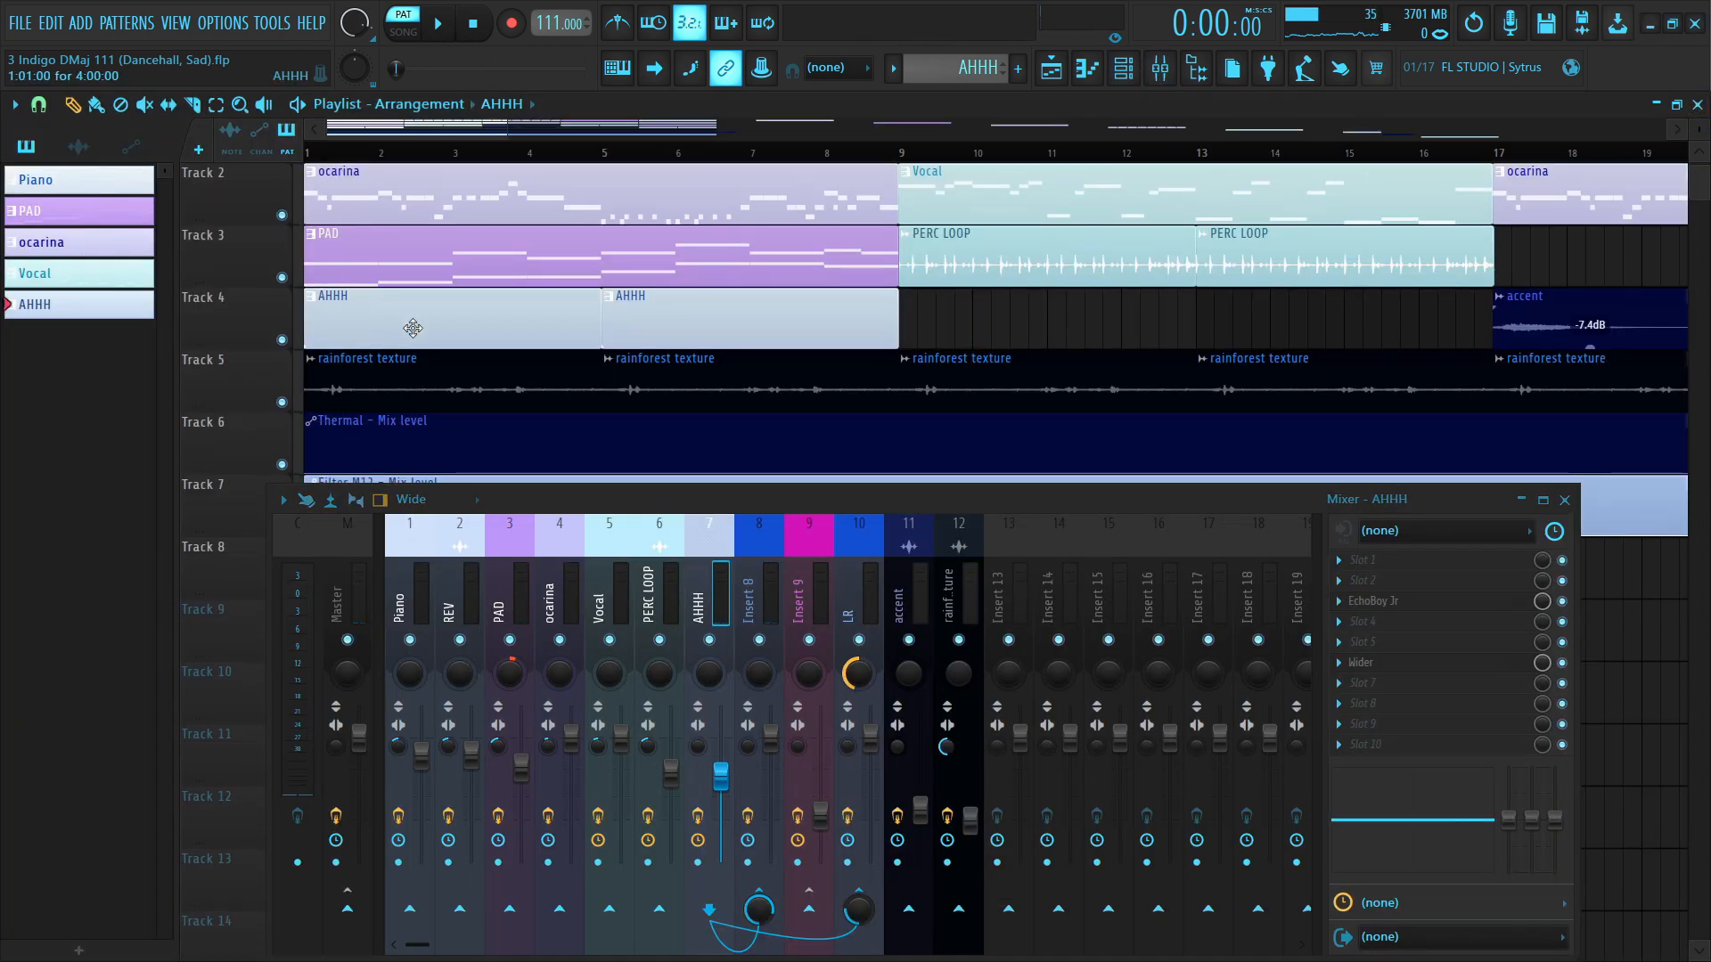
{"action": "double_click", "coordinate": [438, 371]}
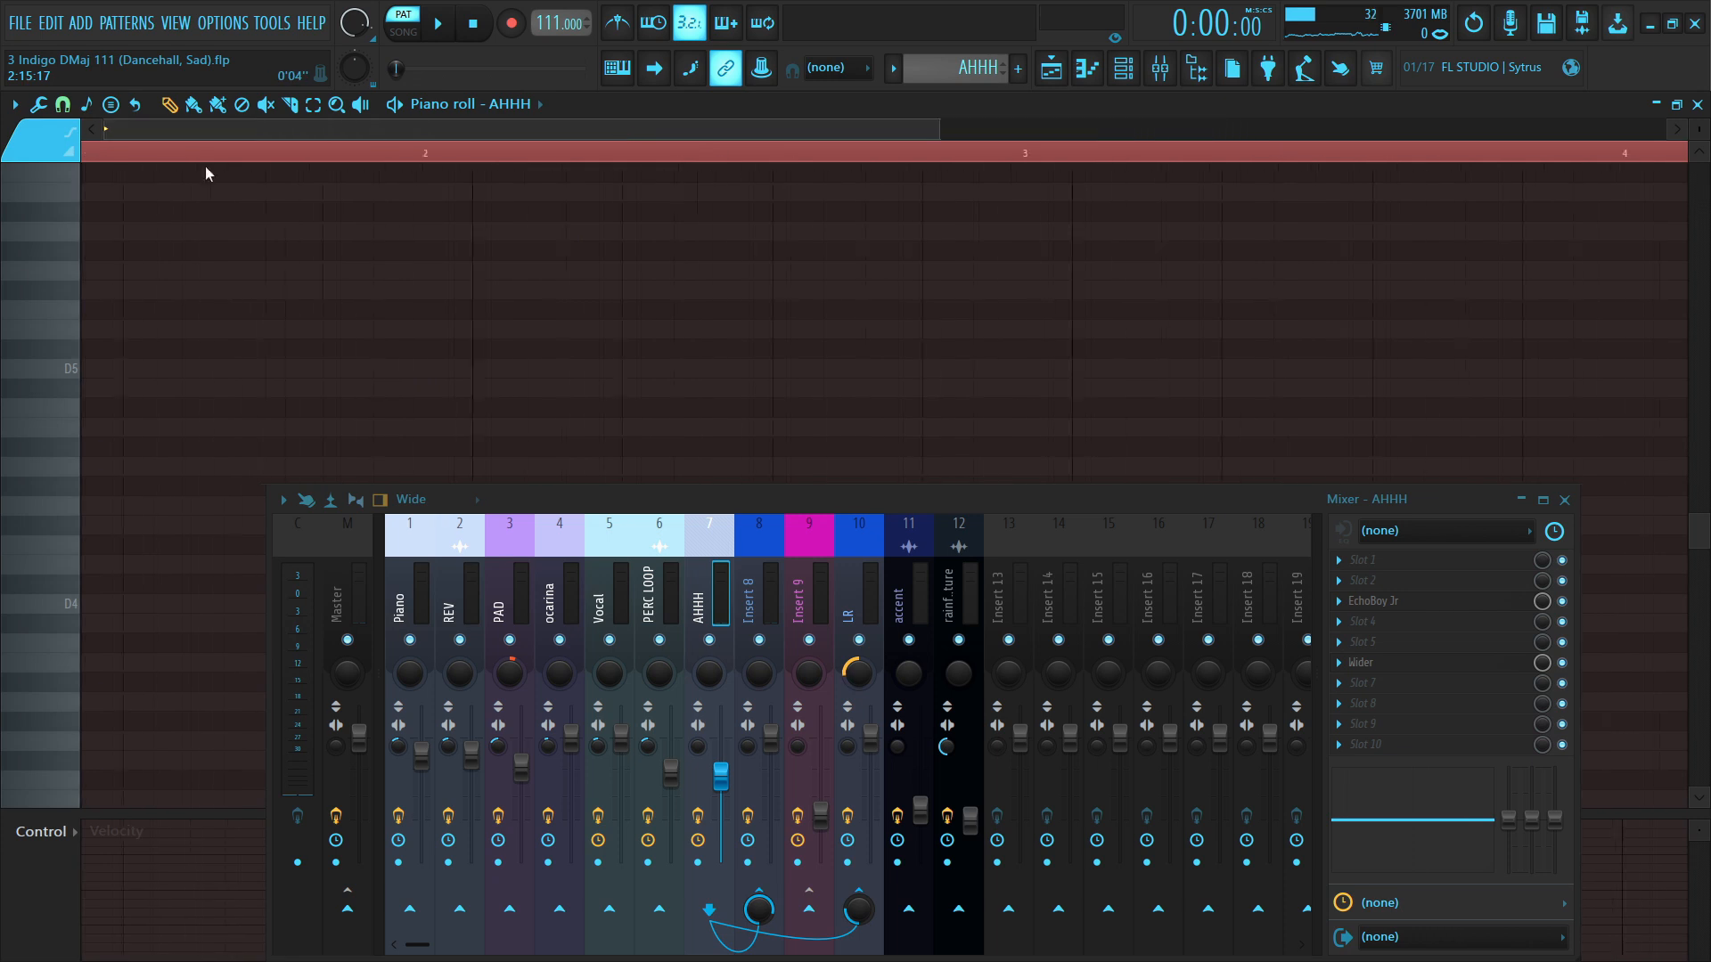
- Inspect EchoBoy Jr and Wider on the AHHH mixer track while auditioning the sound, and return to the playlist
{"action": "left_click", "coordinate": [1379, 602]}
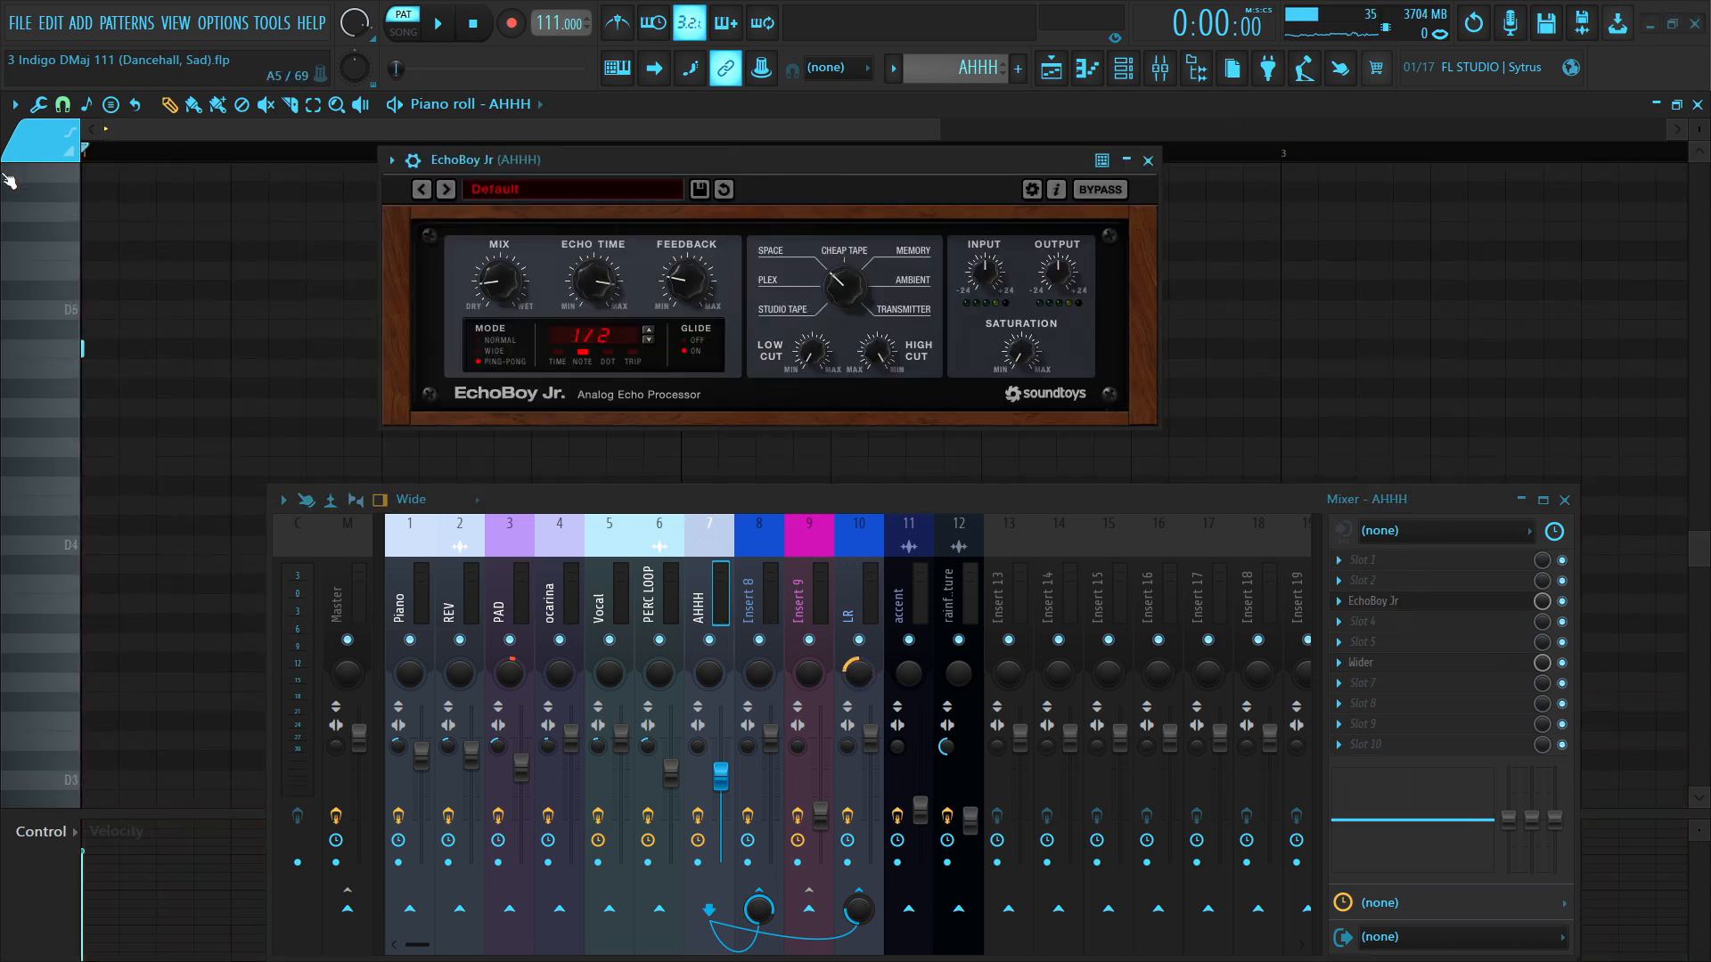
{"action": "key", "text": "space"}
{"action": "left_click", "coordinate": [1149, 162]}
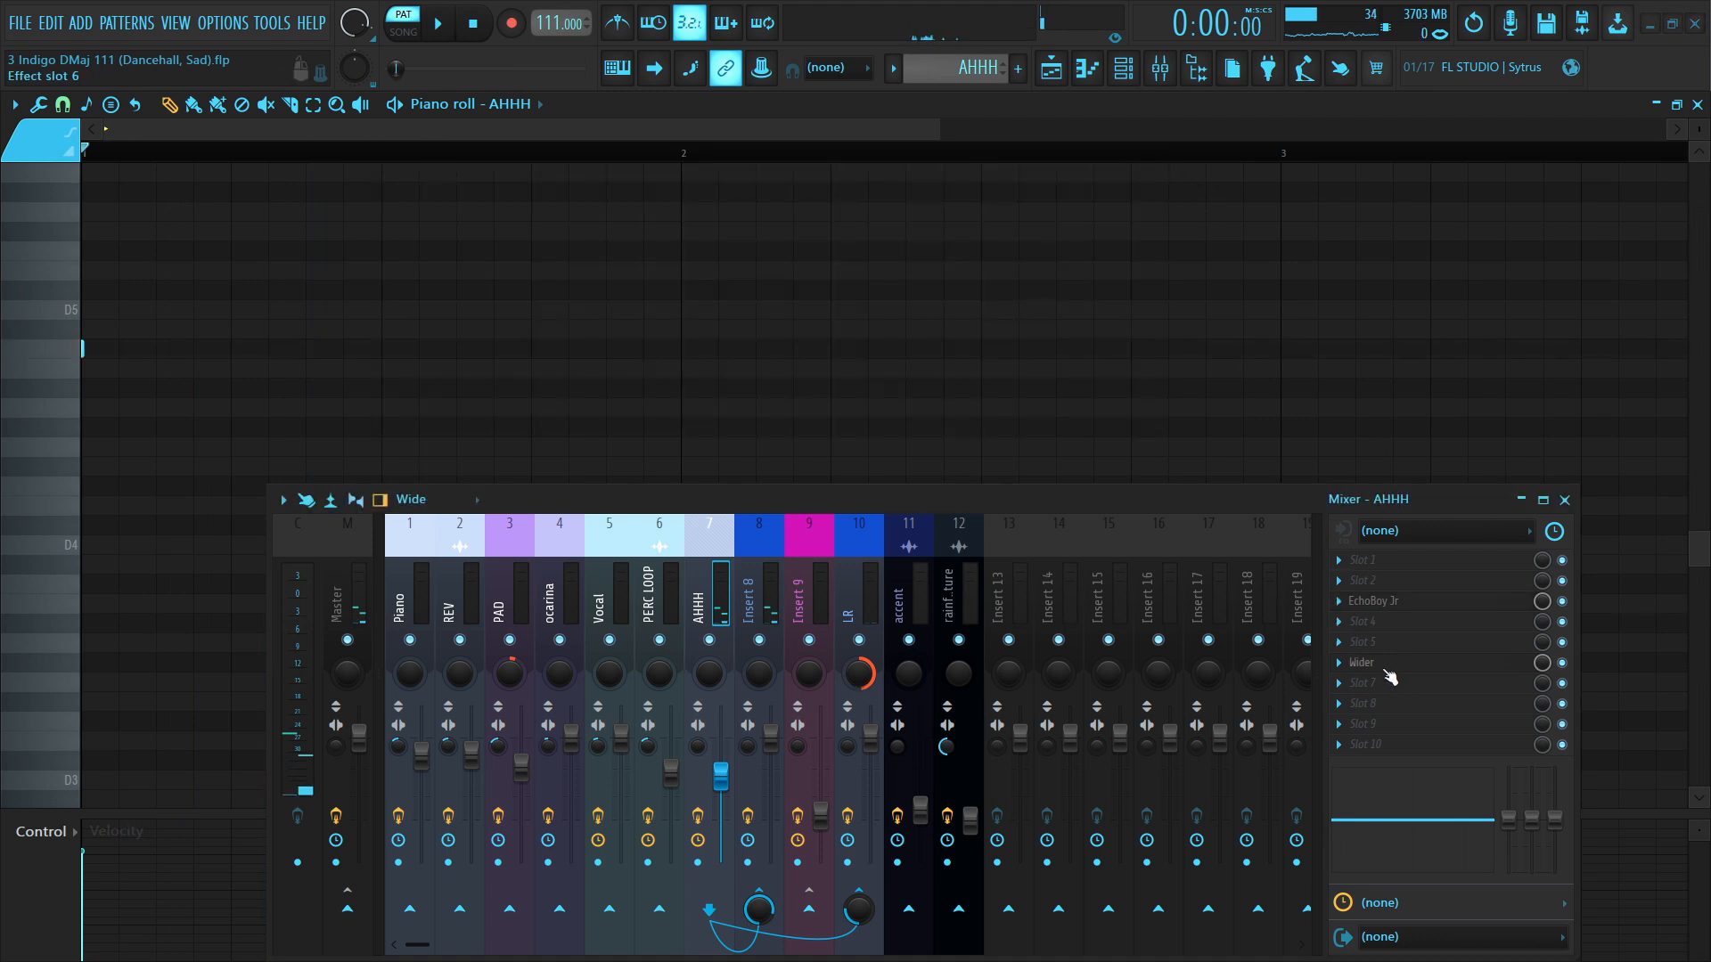
{"action": "left_click", "coordinate": [1386, 667]}
{"action": "left_click", "coordinate": [874, 240]}
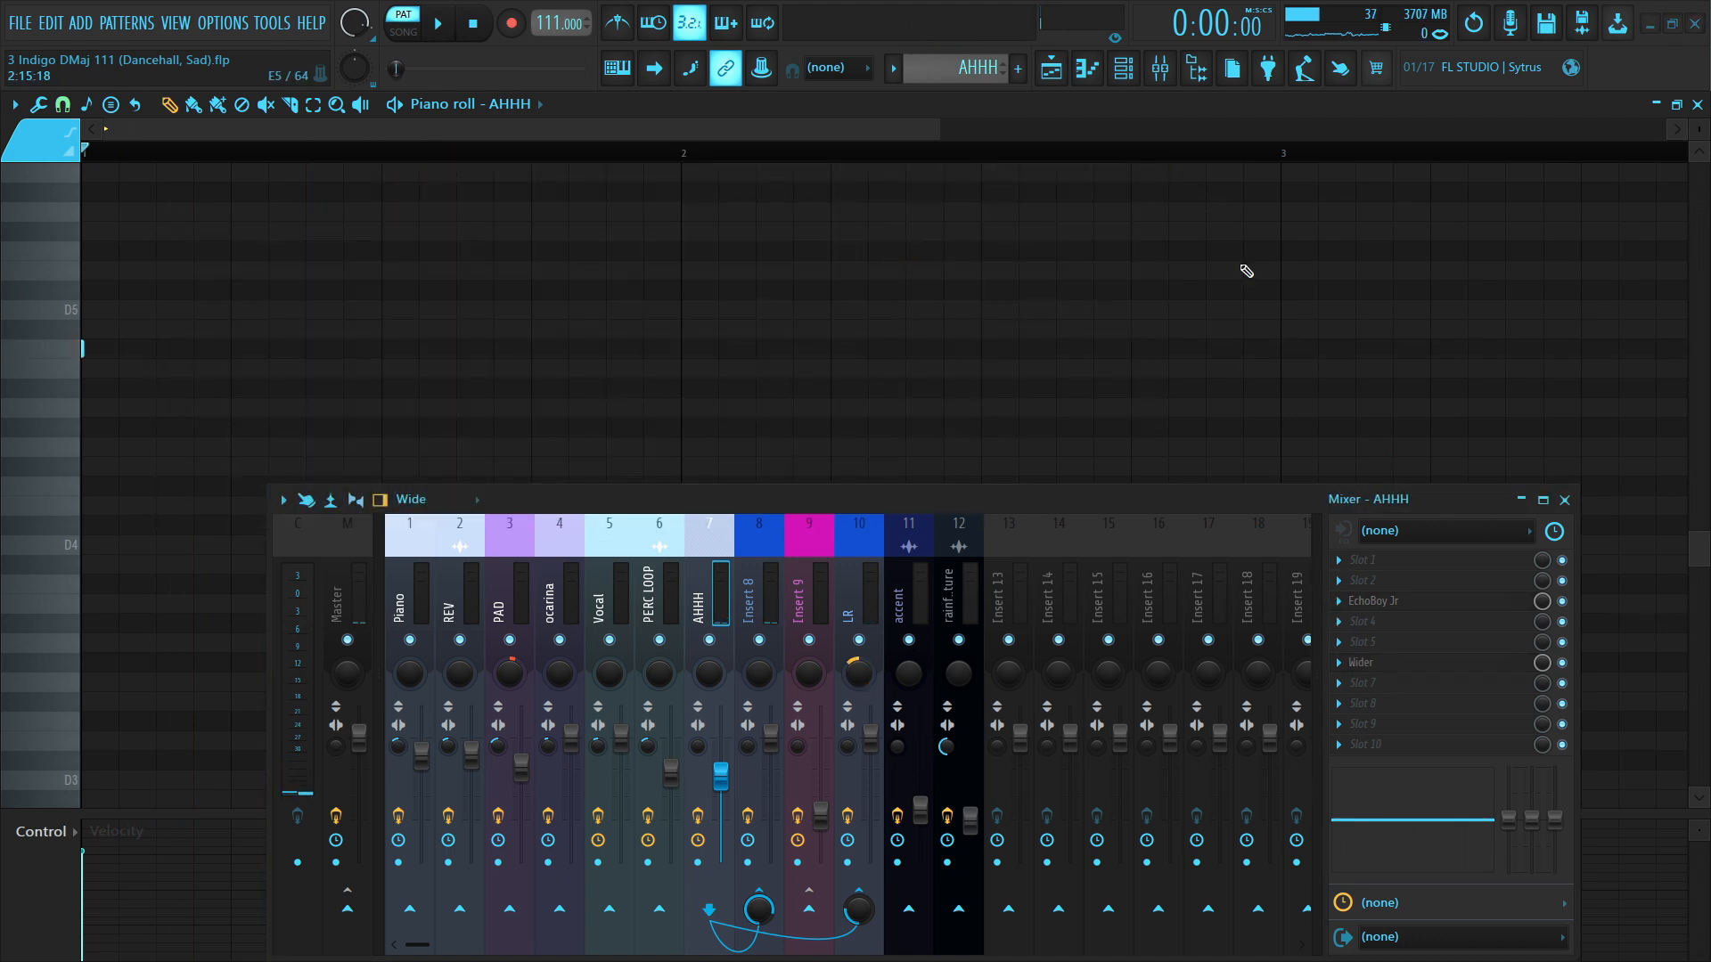
{"action": "left_click", "coordinate": [1697, 105]}
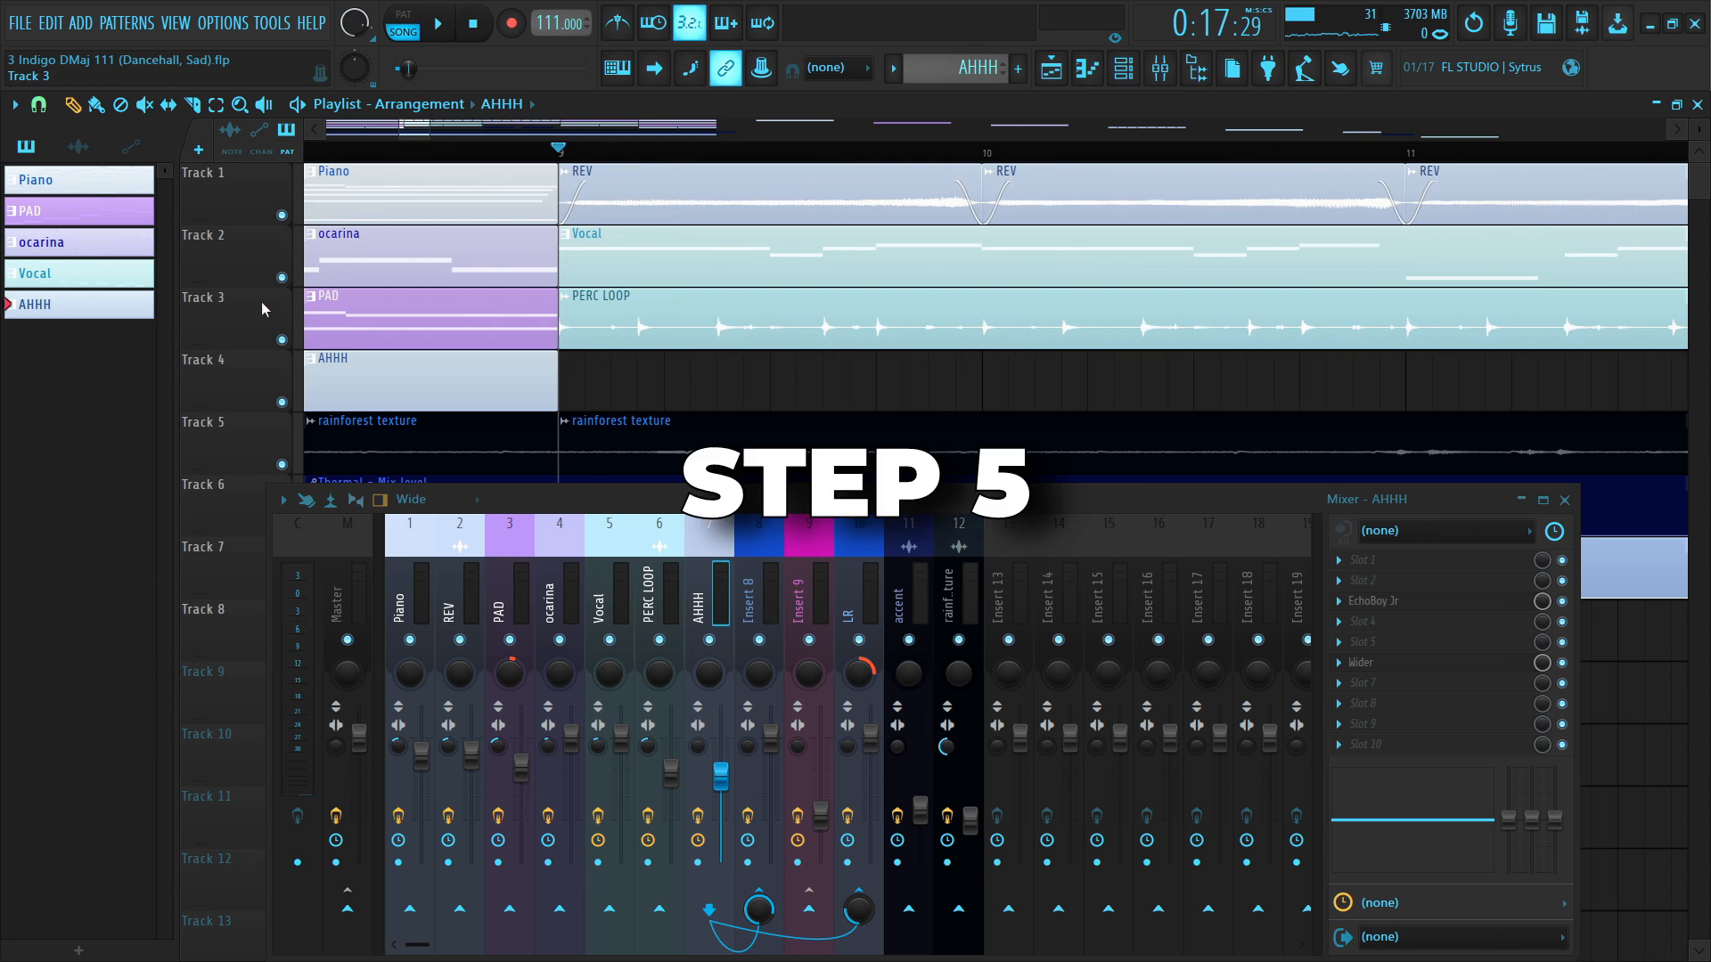
- Mute playlist tracks 2 and 3 and make Track 1 taller to display the REV clips
{"action": "left_click", "coordinate": [282, 277]}
{"action": "left_click", "coordinate": [281, 339]}
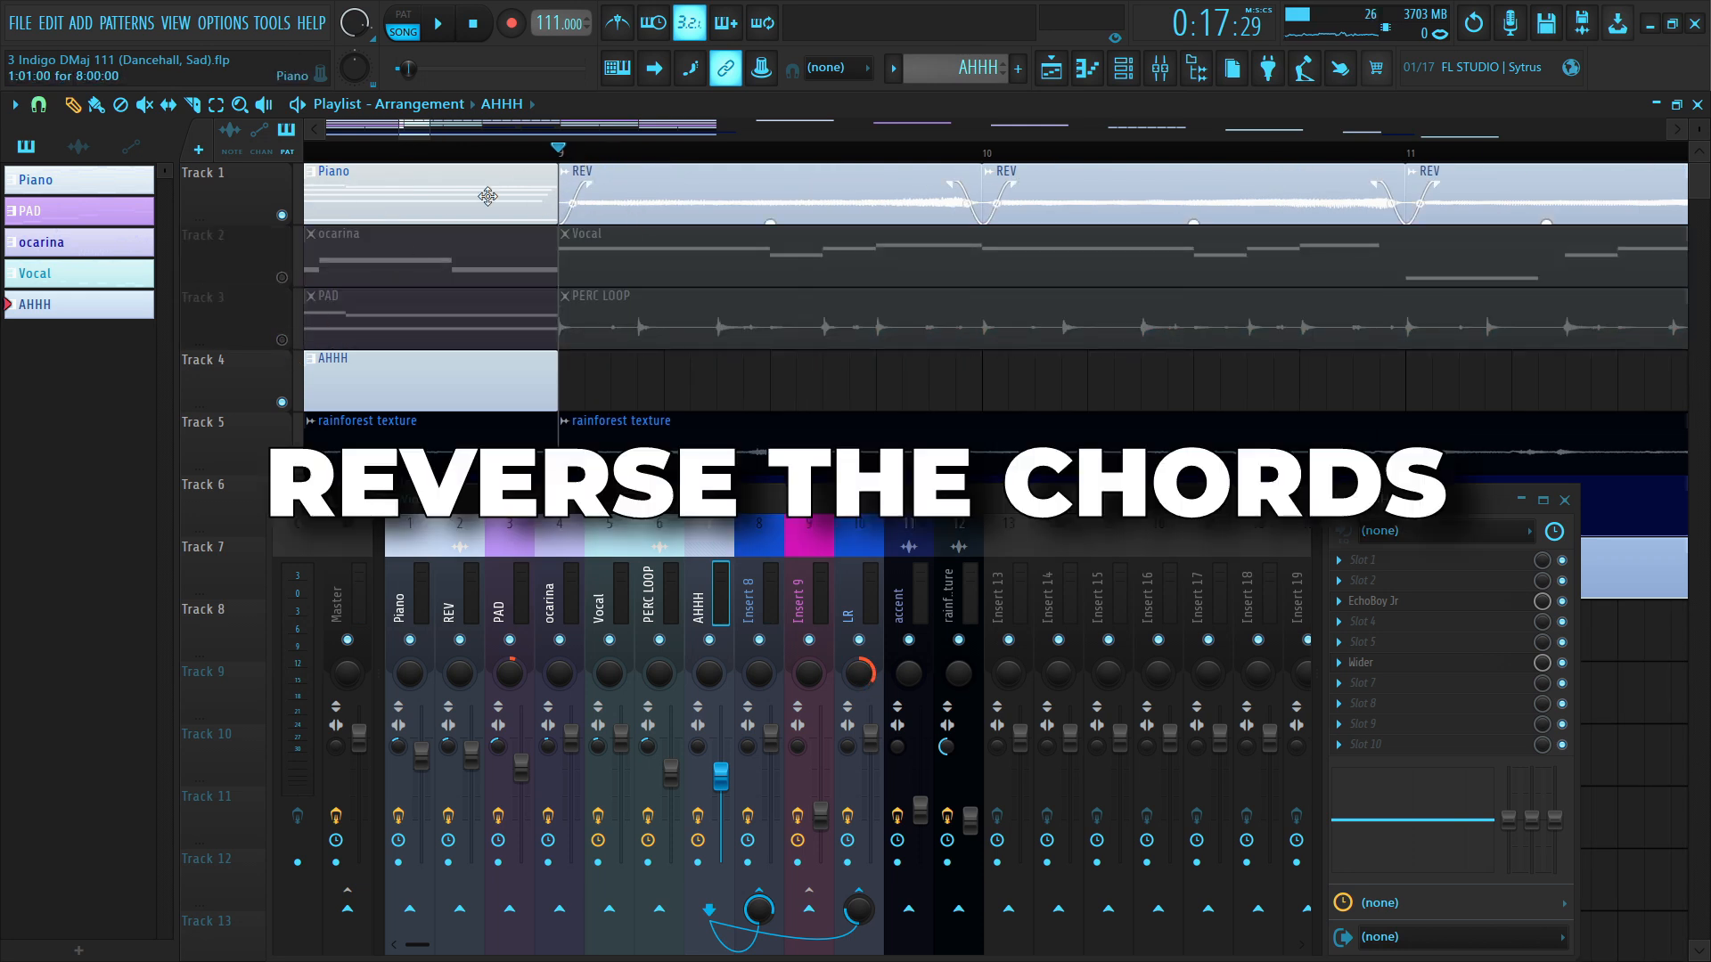
{"action": "left_click_drag", "start_coordinate": [259, 213], "coordinate": [259, 301]}
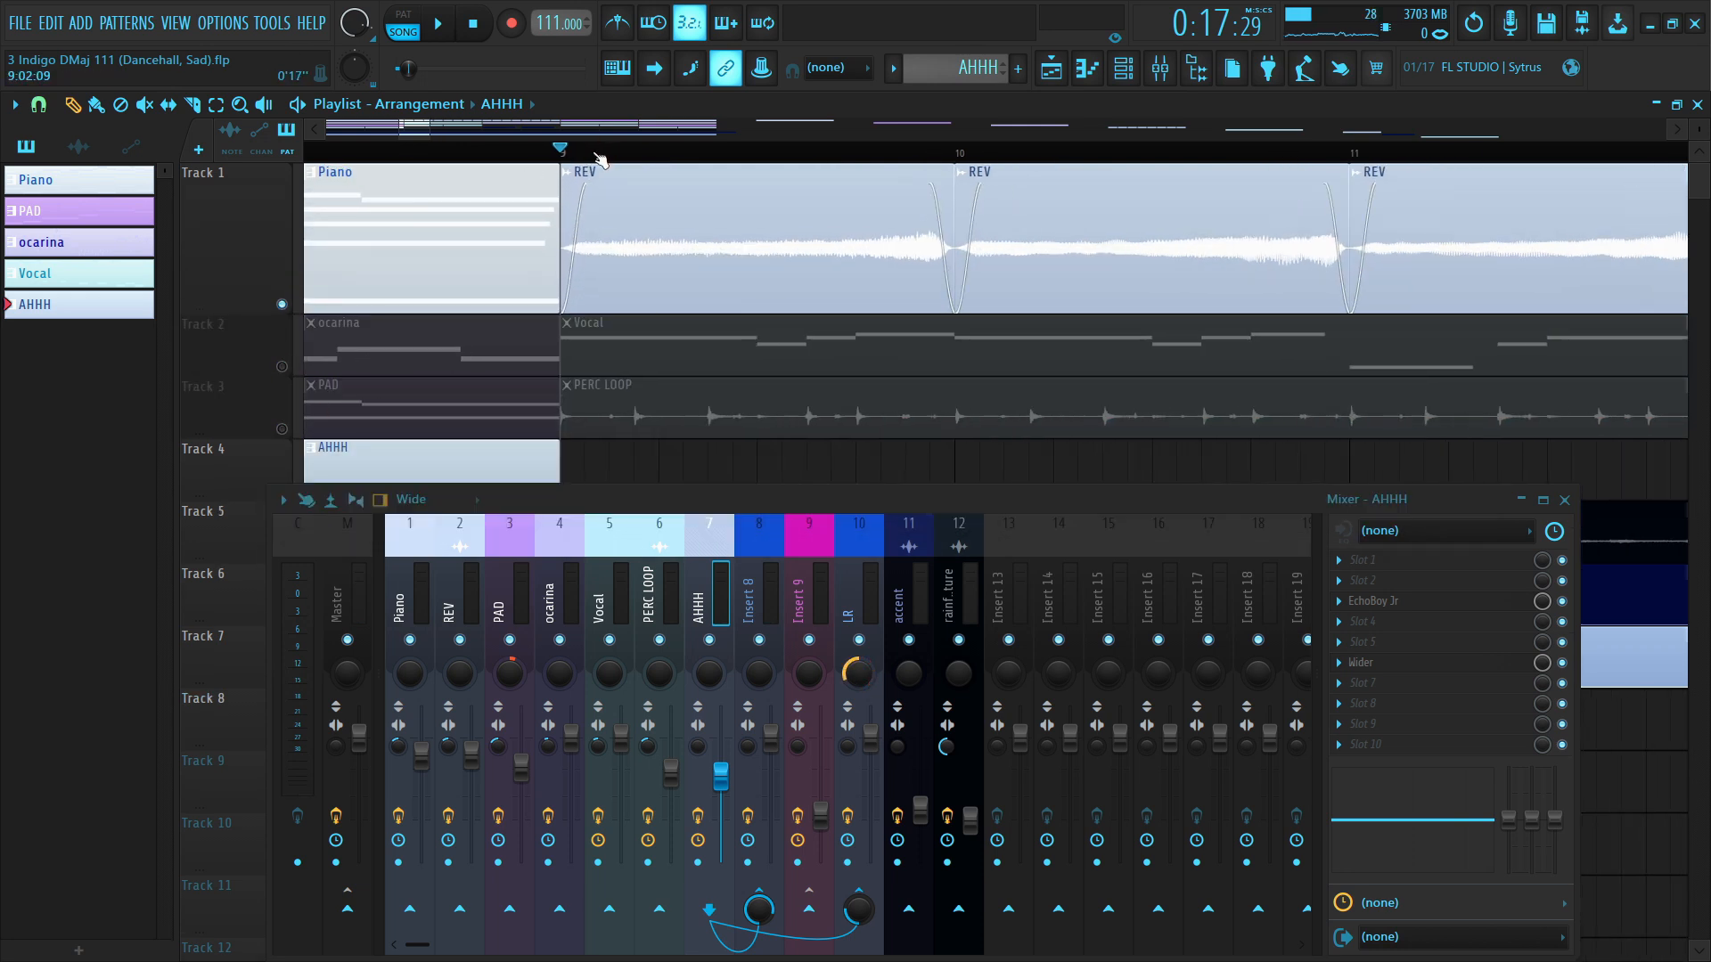
- Play the reversed chord clips on Track 1 from bar 9 and stop playback
{"action": "left_click_drag", "start_coordinate": [401, 127], "coordinate": [428, 133]}
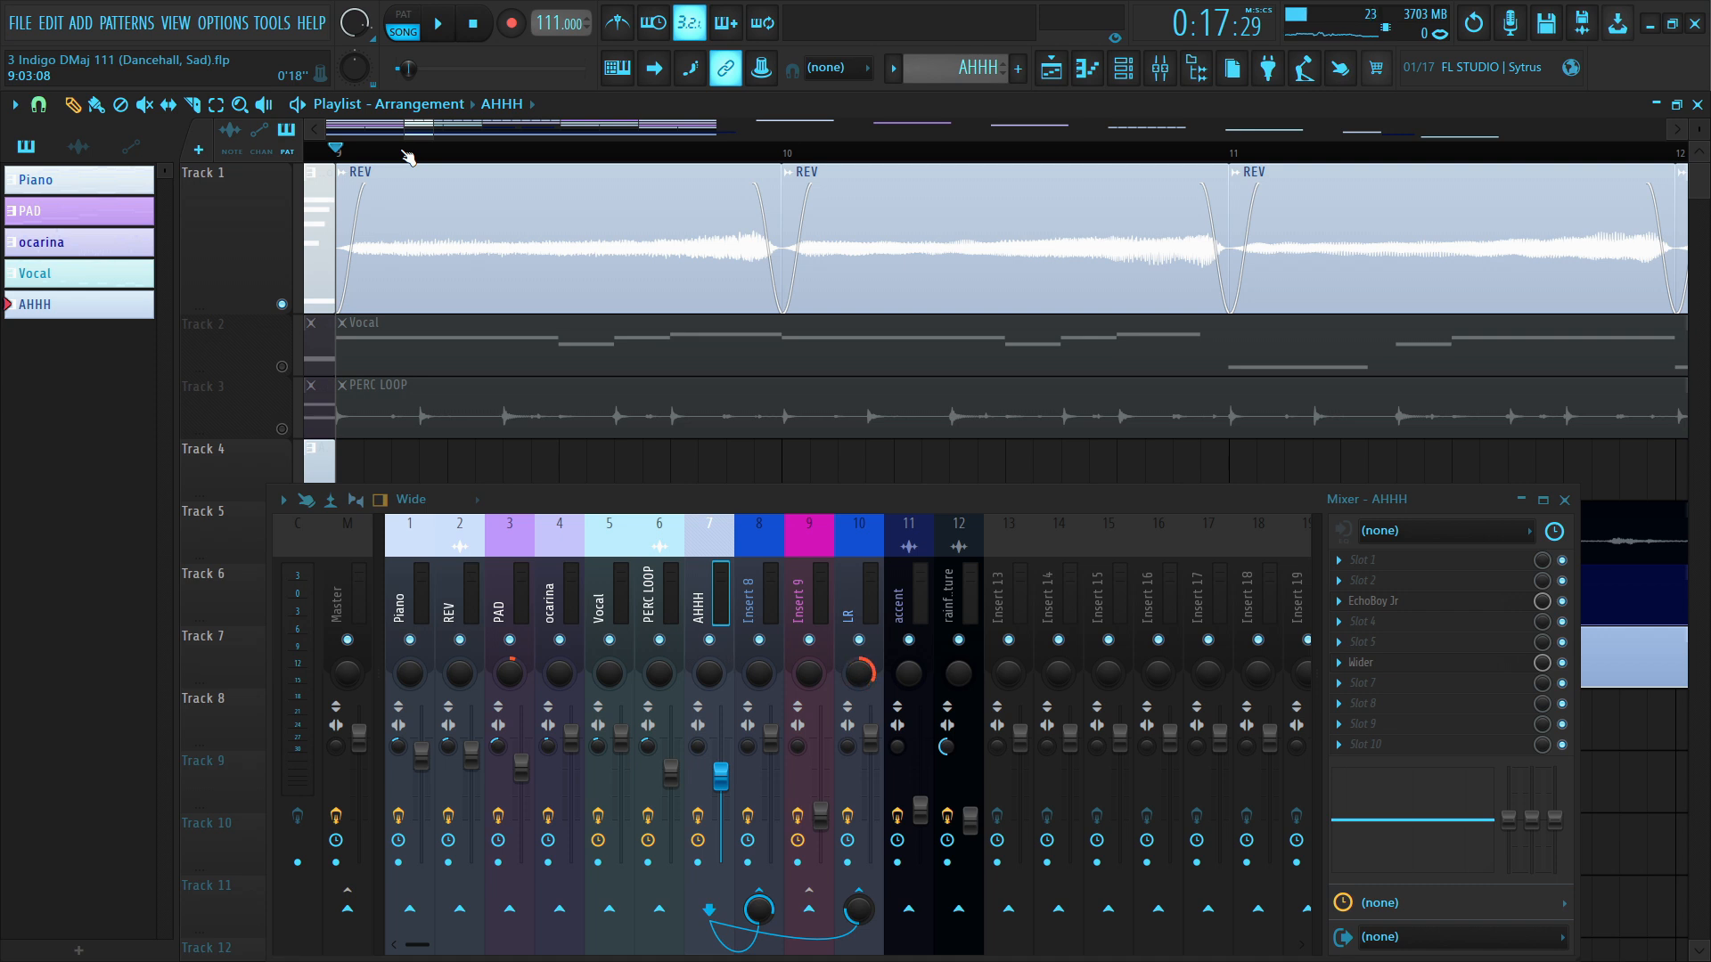
{"action": "key", "text": "space"}
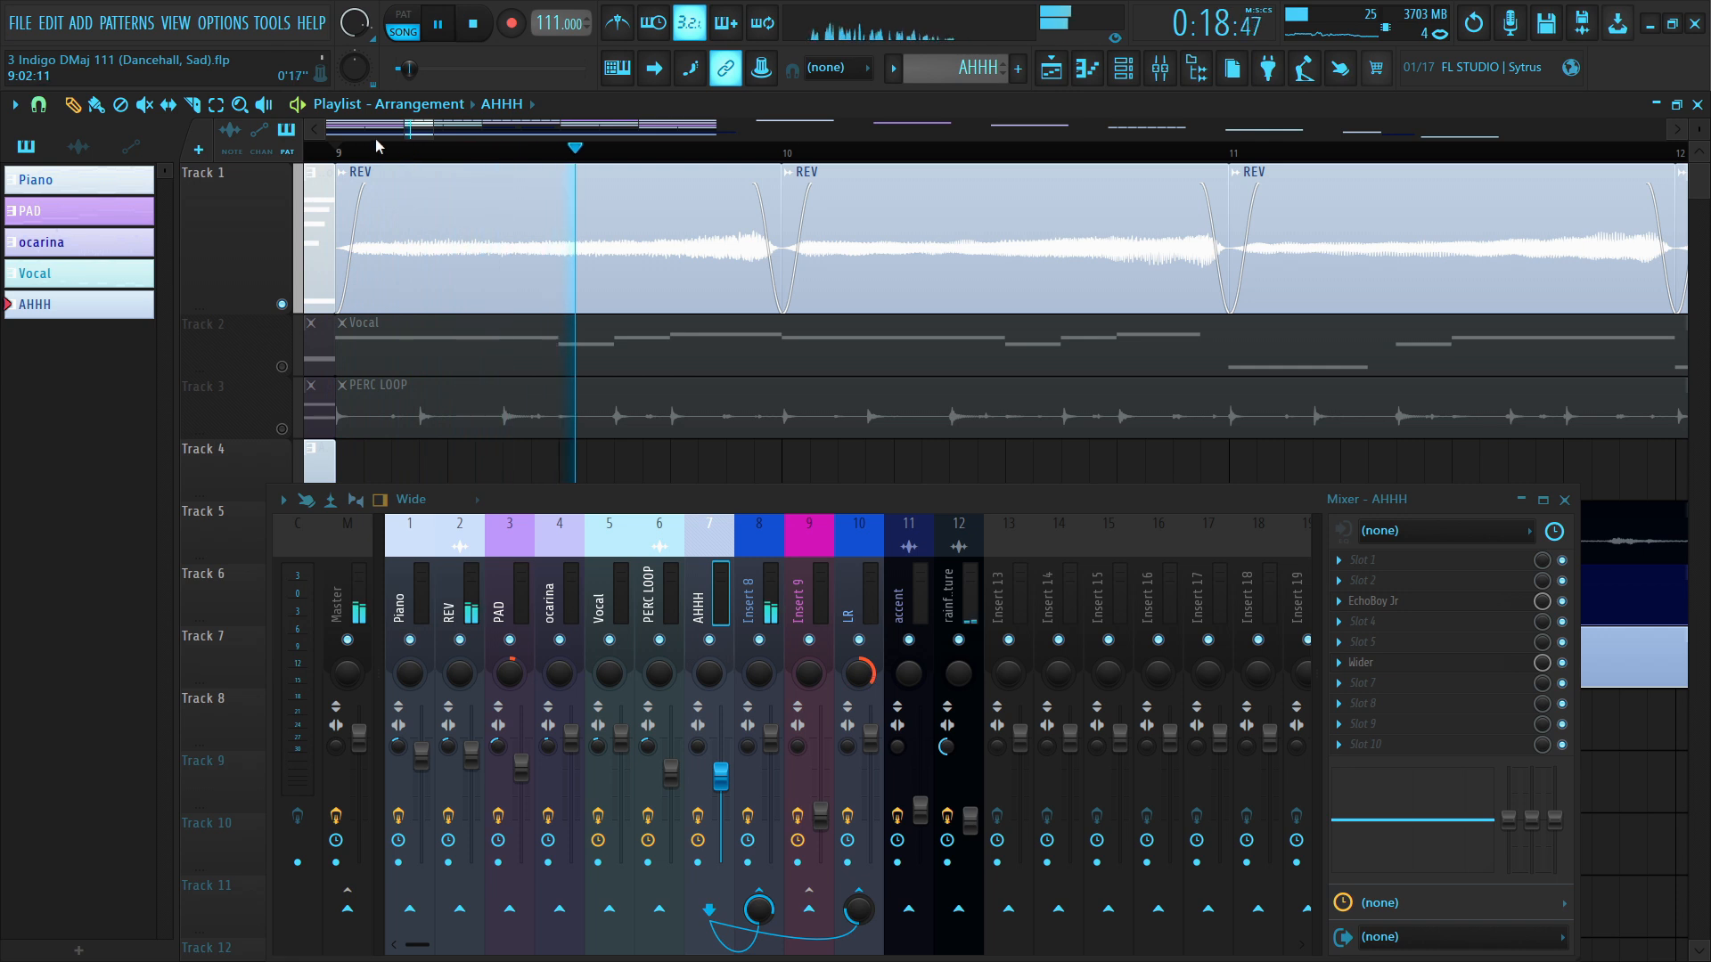
{"action": "scroll", "coordinate": [528, 150], "scroll_direction": "down", "scroll_amount": 3}
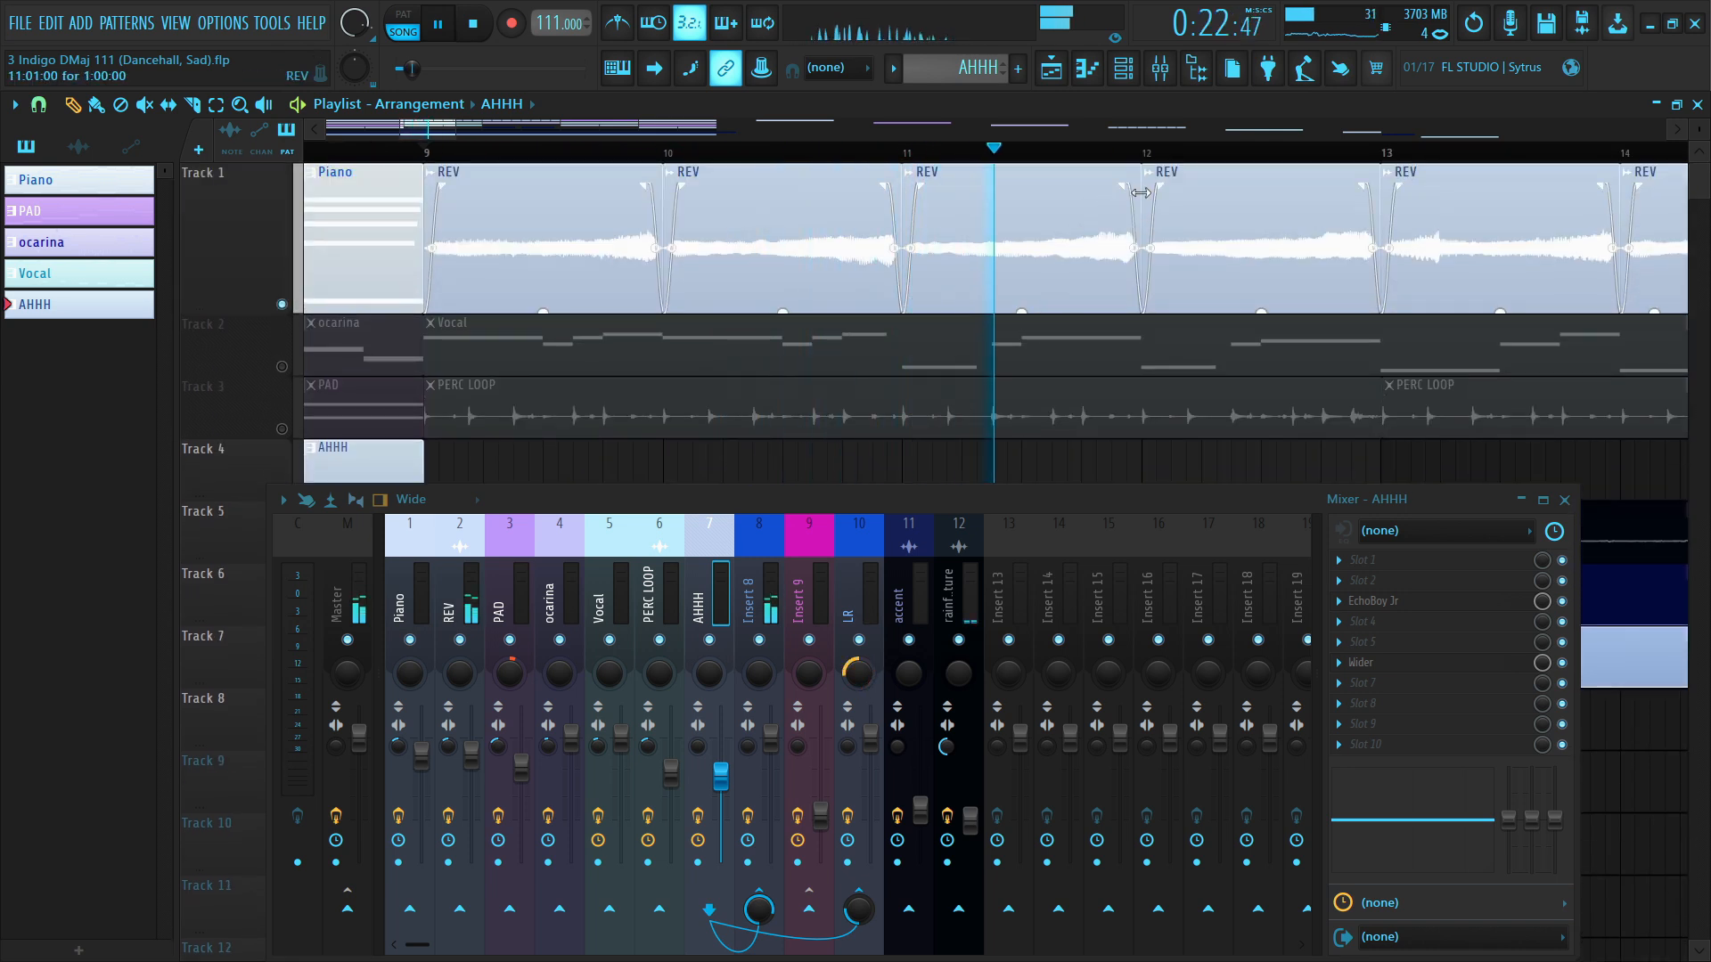
{"action": "key", "text": "space"}
{"action": "scroll", "coordinate": [541, 163], "scroll_direction": "down", "scroll_amount": 3}
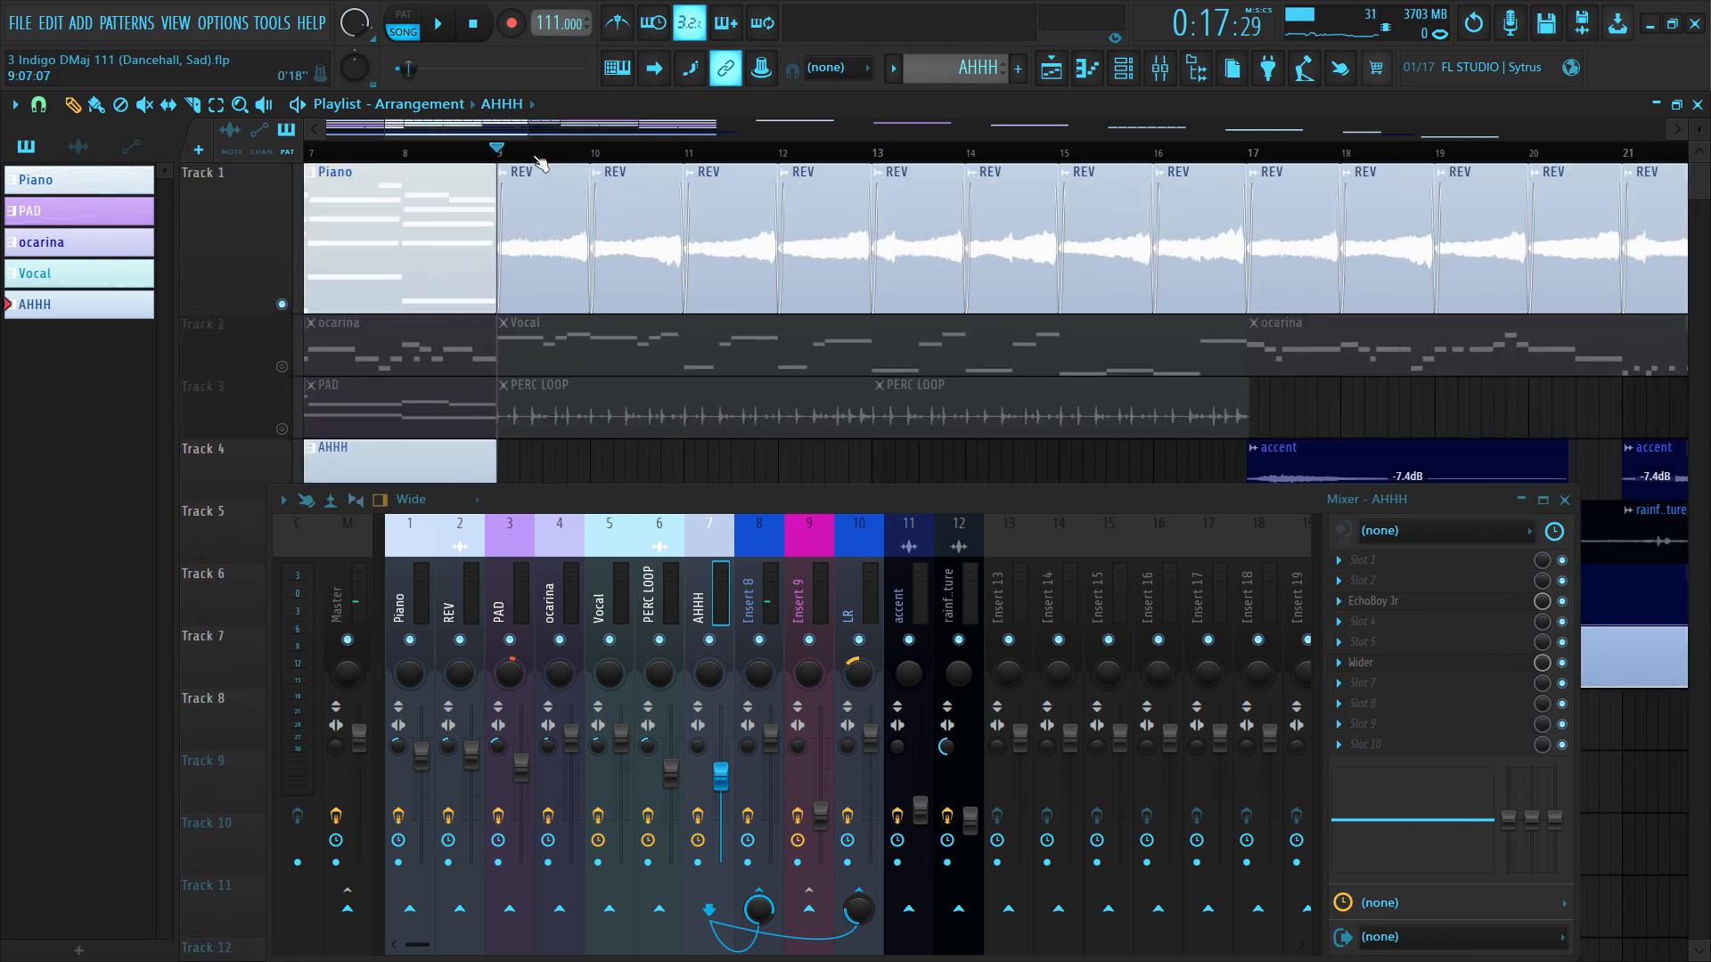
- Open the Piano pattern from Track 1 in the piano roll, select its top melody notes from bar 3 onward and return to the playlist
{"action": "scroll", "coordinate": [541, 163], "scroll_direction": "down", "scroll_amount": 5}
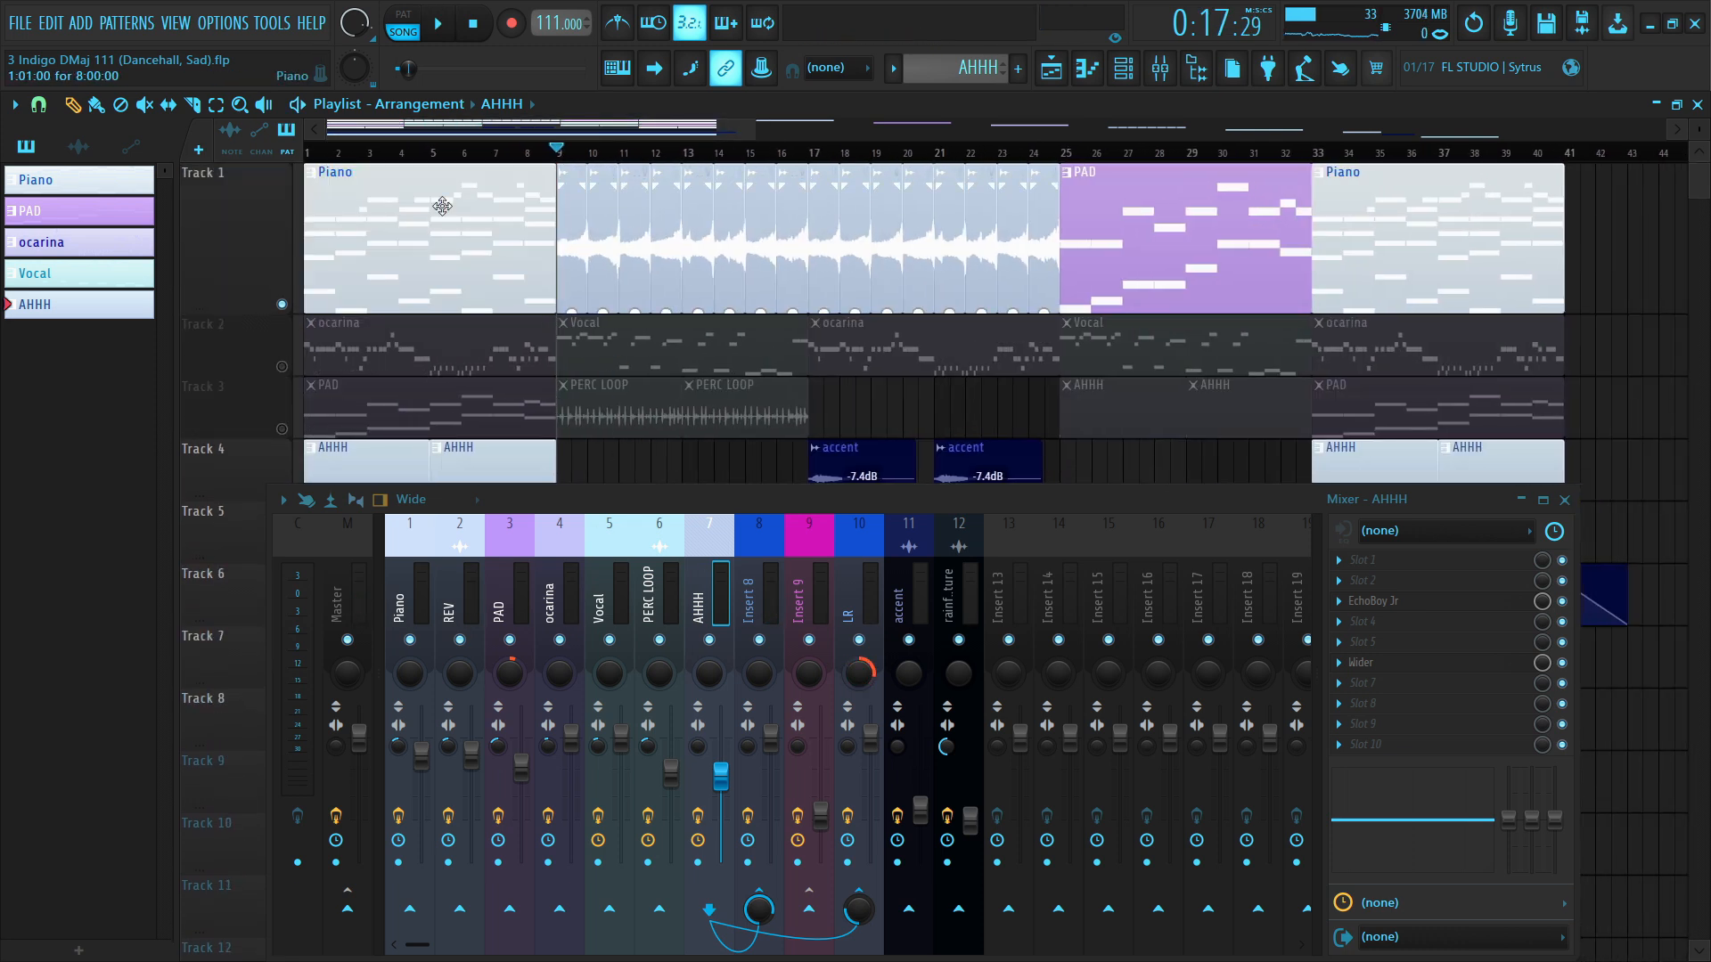
{"action": "double_click", "coordinate": [436, 165]}
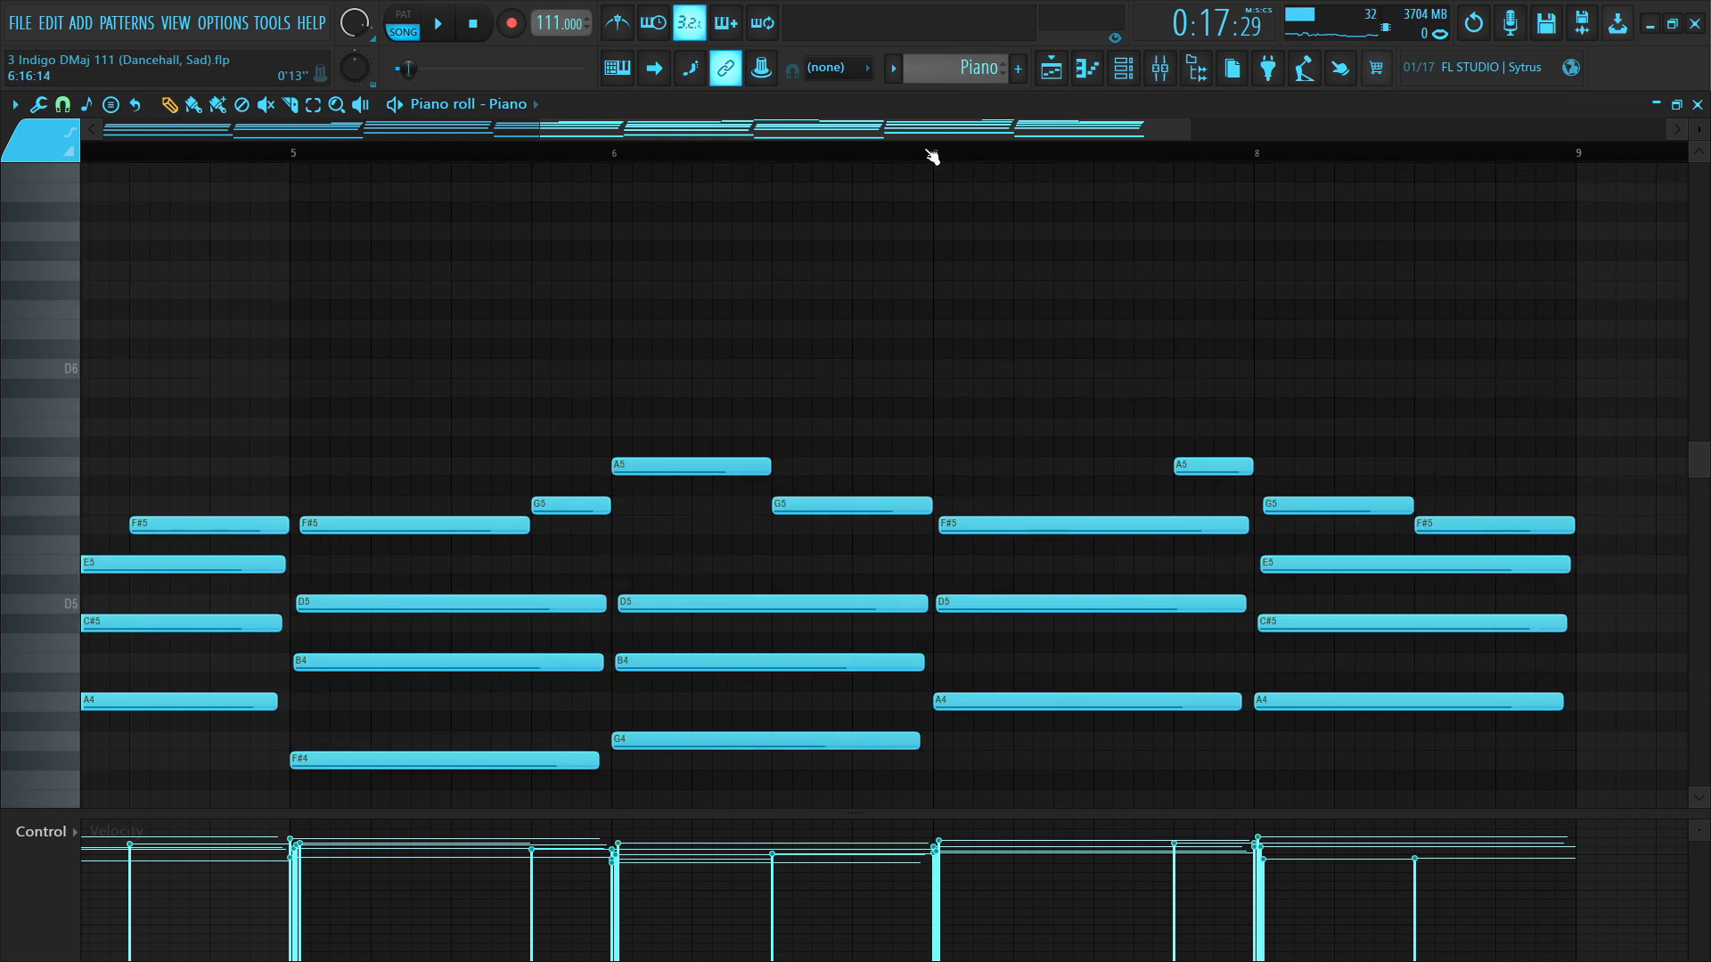
{"action": "left_click_drag", "start_coordinate": [1020, 373], "coordinate": [619, 419]}
{"action": "left_click_drag", "start_coordinate": [1176, 280], "coordinate": [349, 419]}
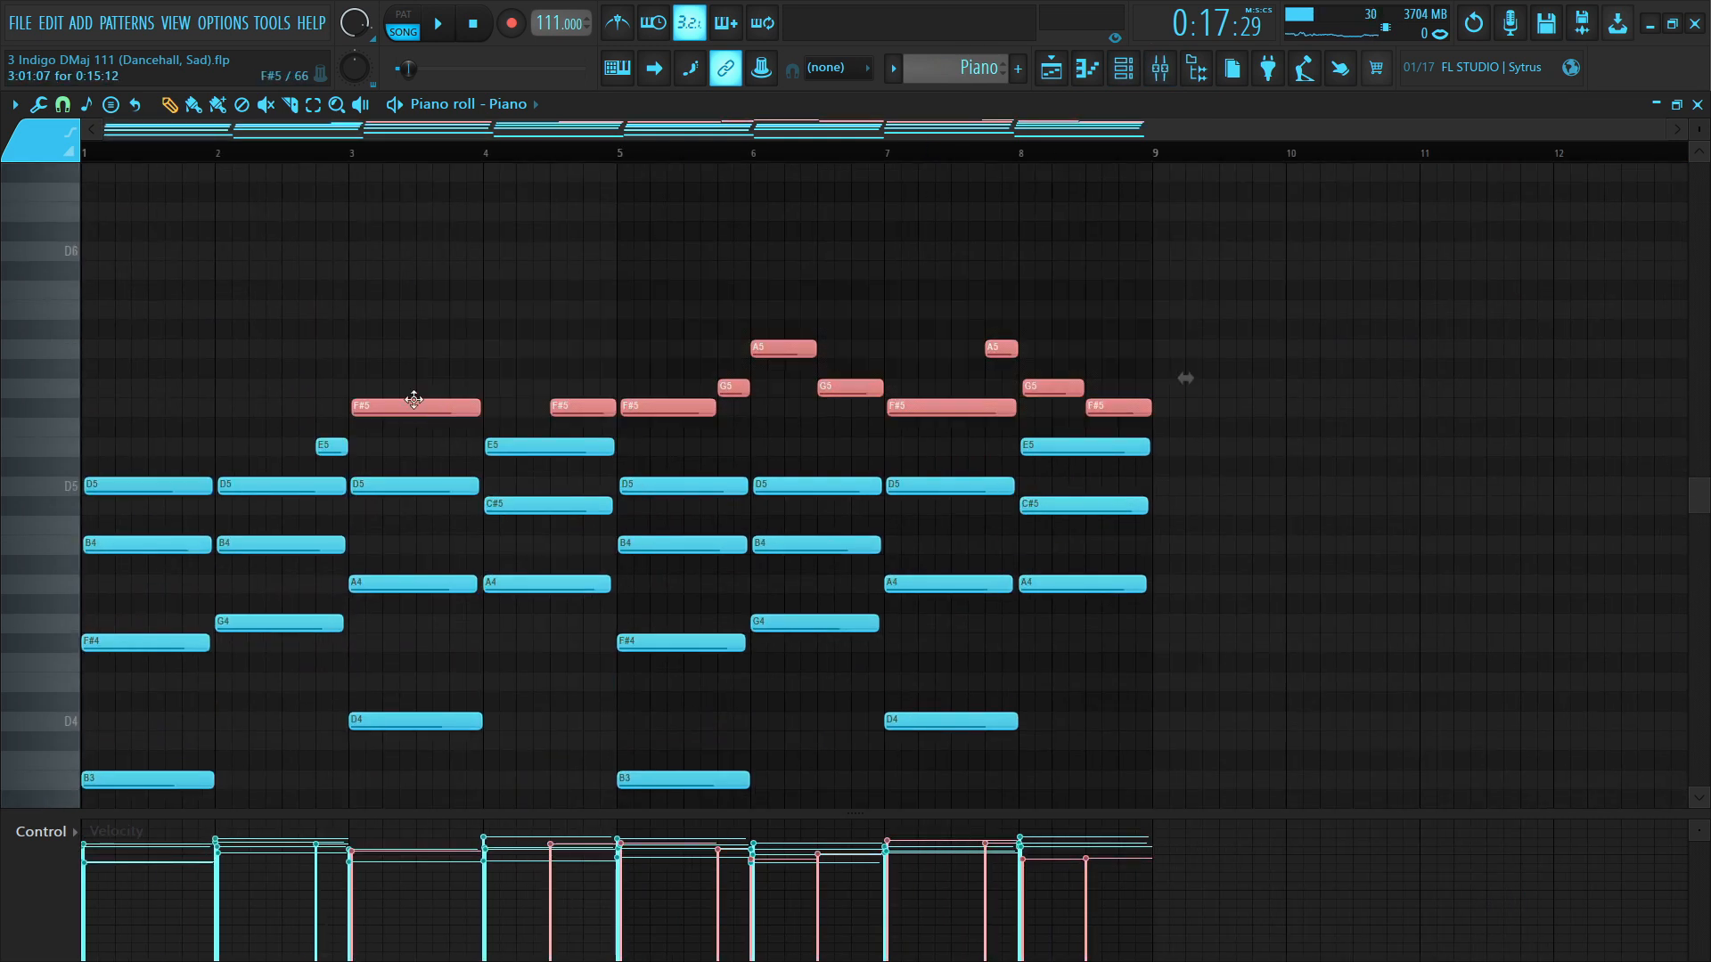
{"action": "key", "text": "F5"}
- Highlight the REV clips over bars 9 to 16 and the Piano clip on Track 1, and play the reversed chords from bar 9
{"action": "left_click_drag", "start_coordinate": [755, 242], "coordinate": [1345, 267]}
{"action": "double_click", "coordinate": [859, 241]}
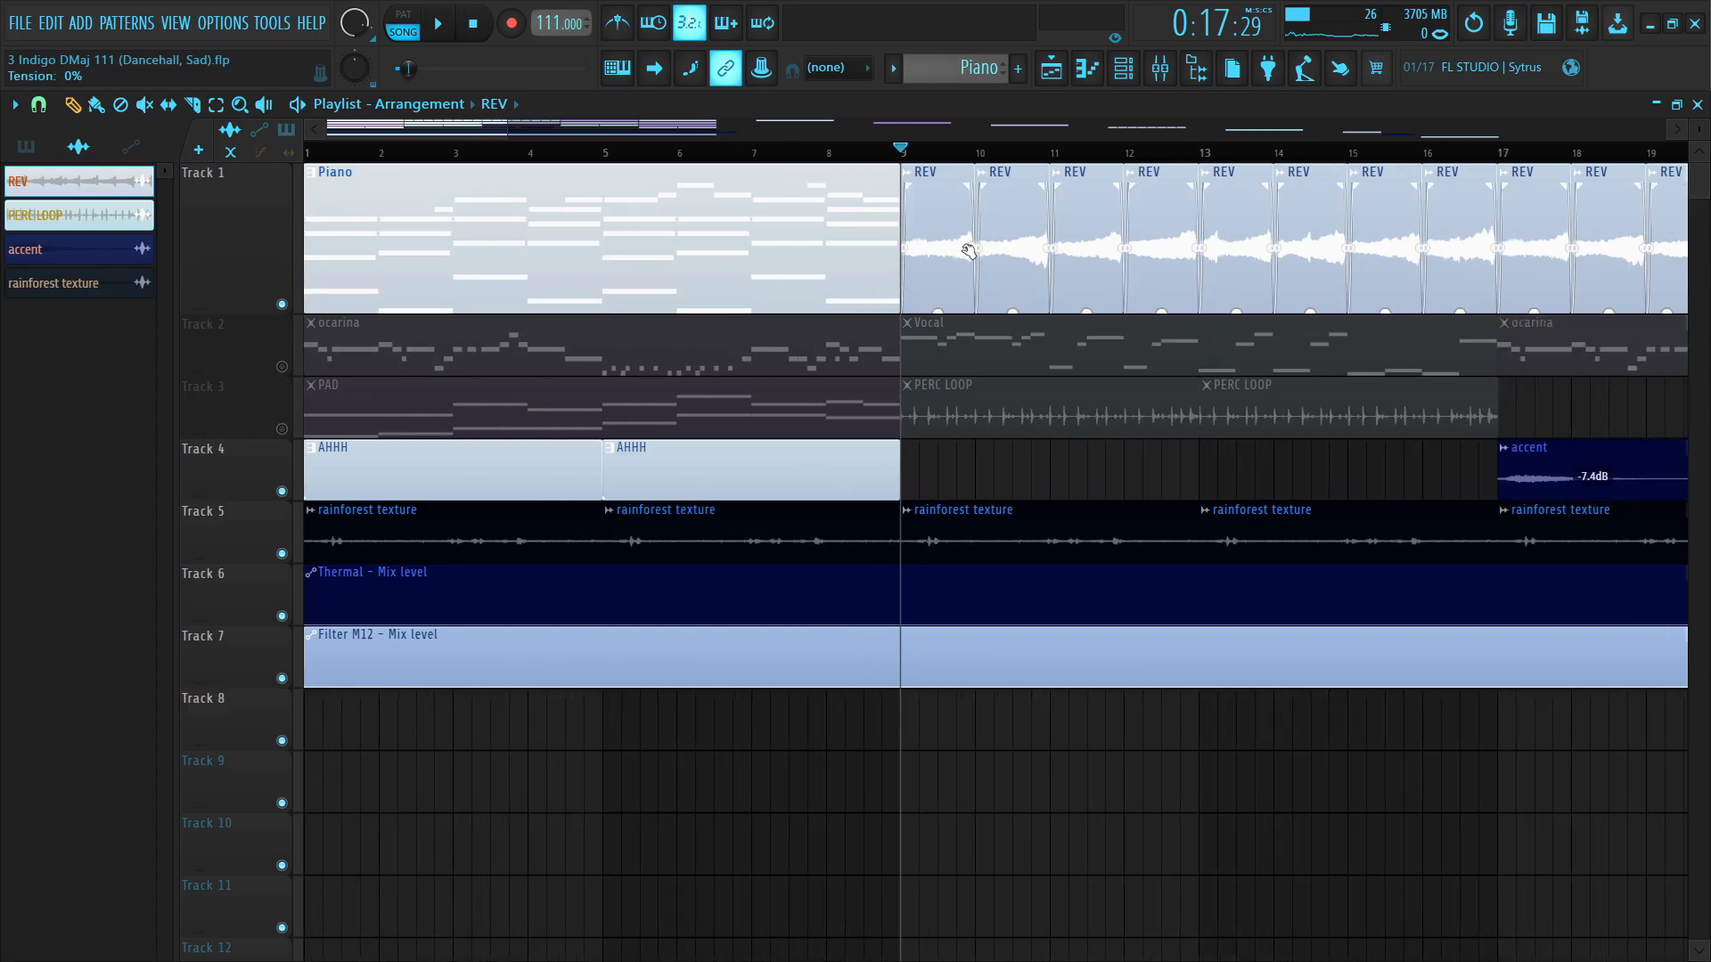
{"action": "left_click_drag", "start_coordinate": [949, 243], "coordinate": [1470, 268]}
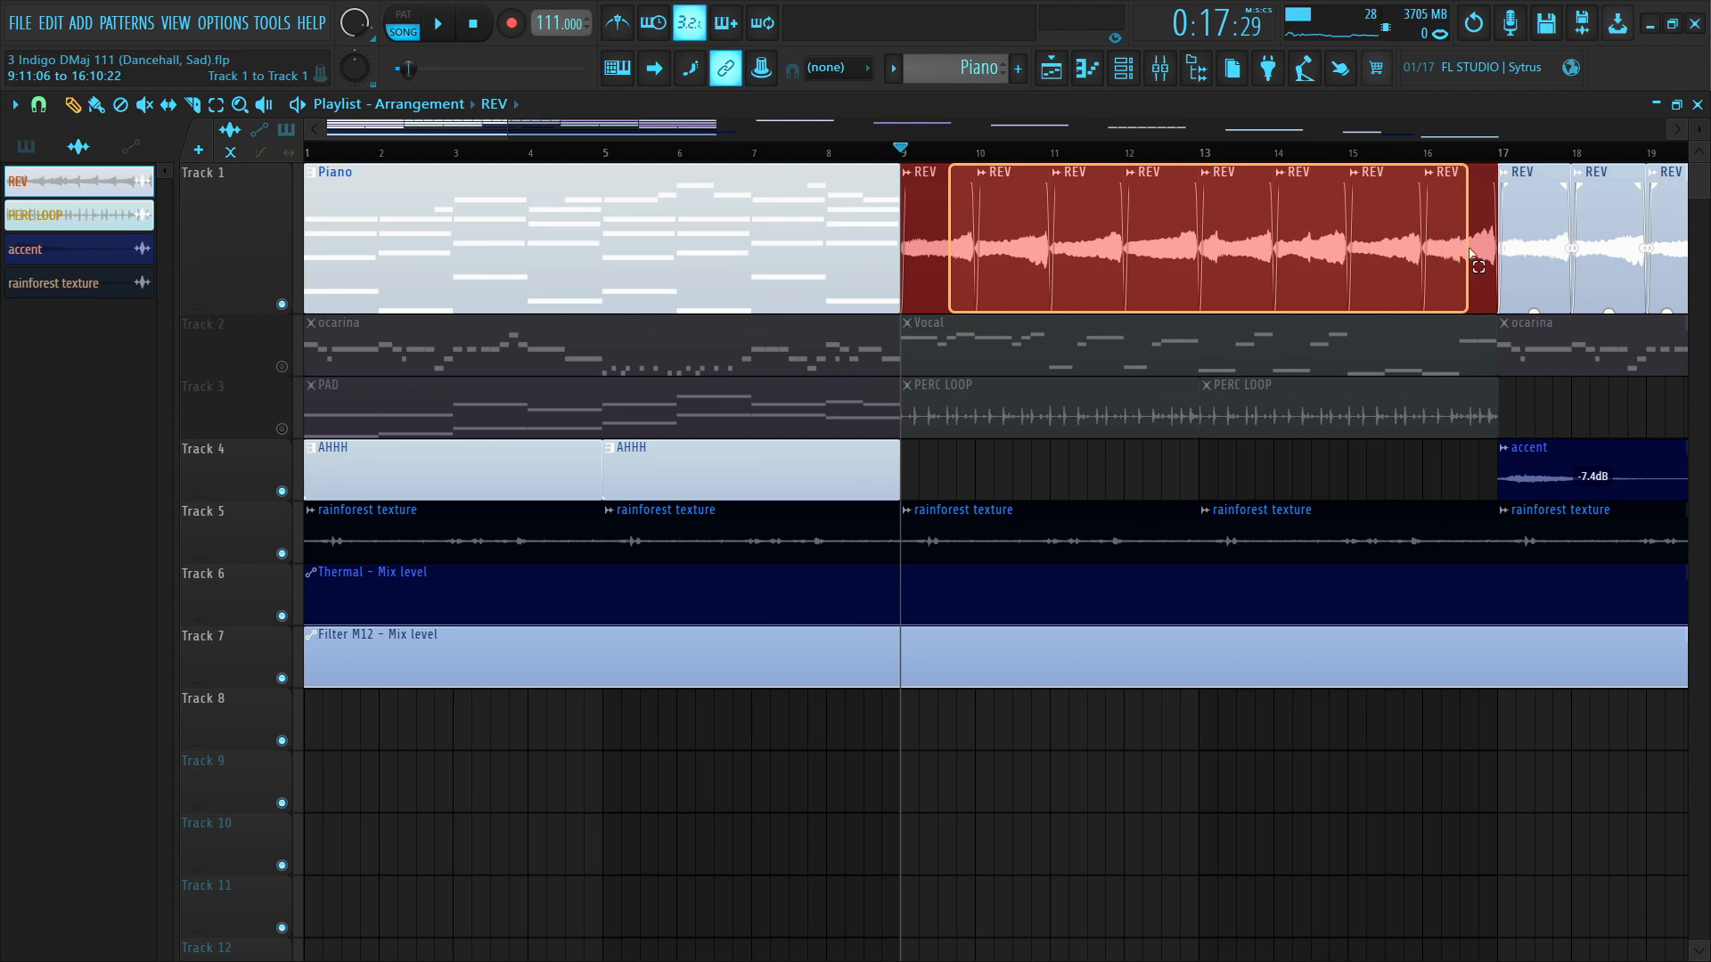
{"action": "left_click", "coordinate": [743, 247]}
{"action": "left_click_drag", "start_coordinate": [743, 247], "coordinate": [631, 230]}
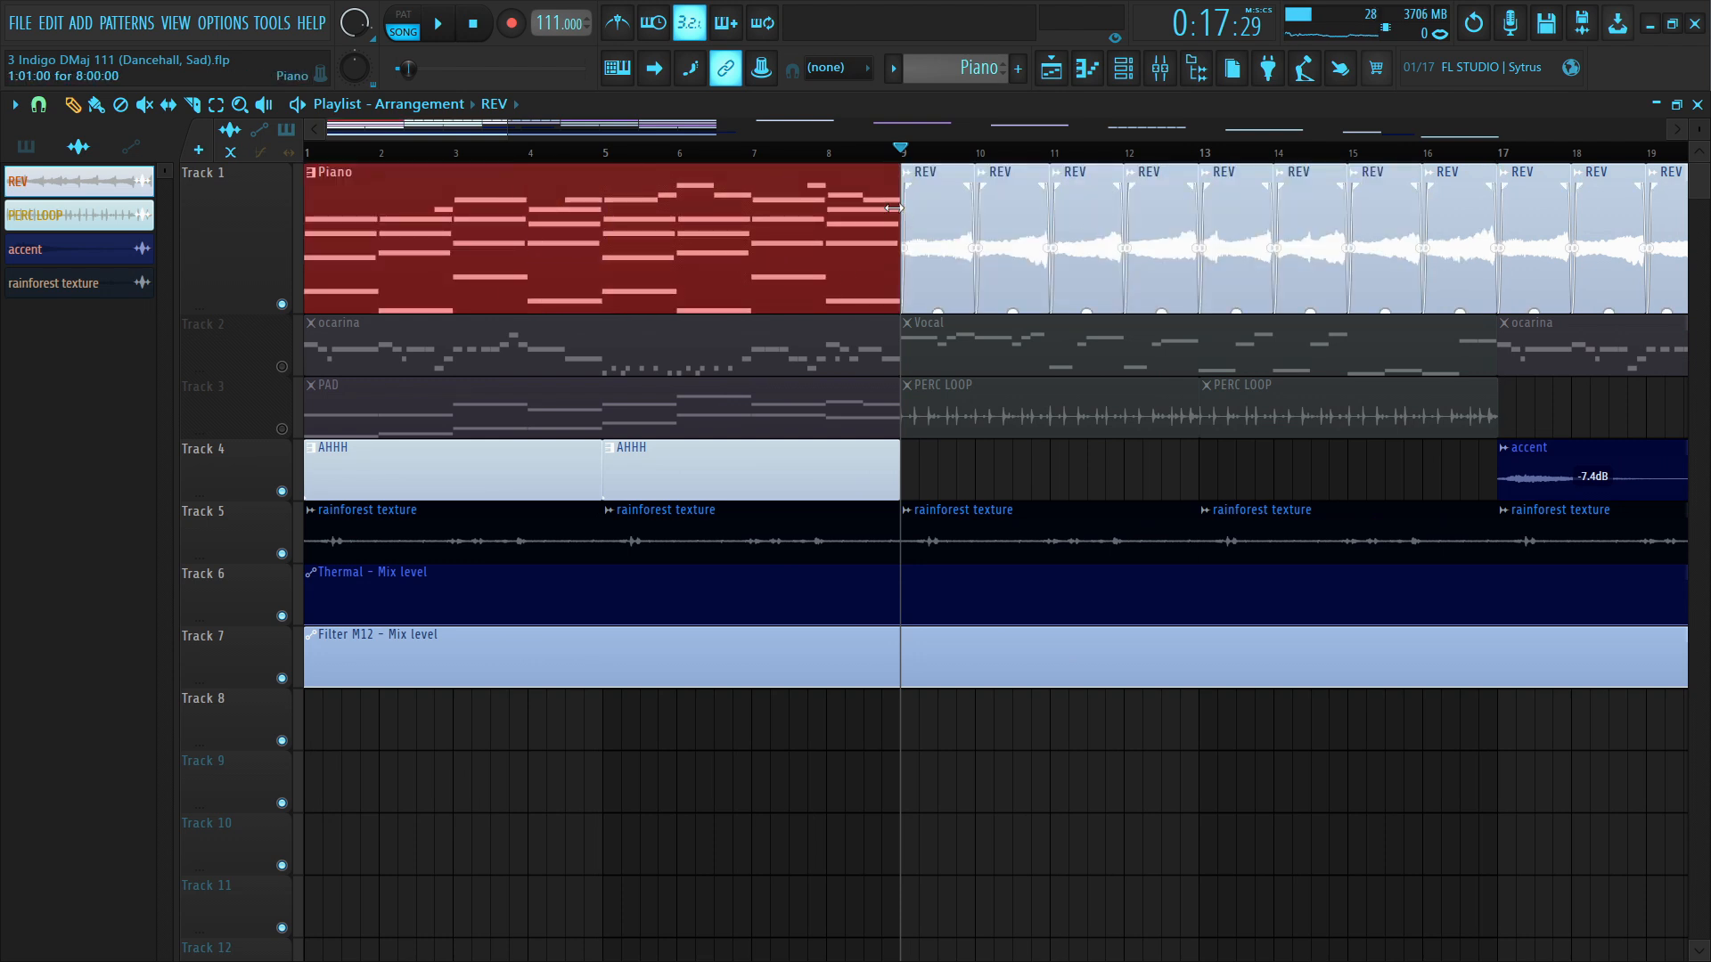
{"action": "left_click_drag", "start_coordinate": [911, 214], "coordinate": [1461, 259]}
{"action": "left_click", "coordinate": [1049, 408], "text": "ctrl"}
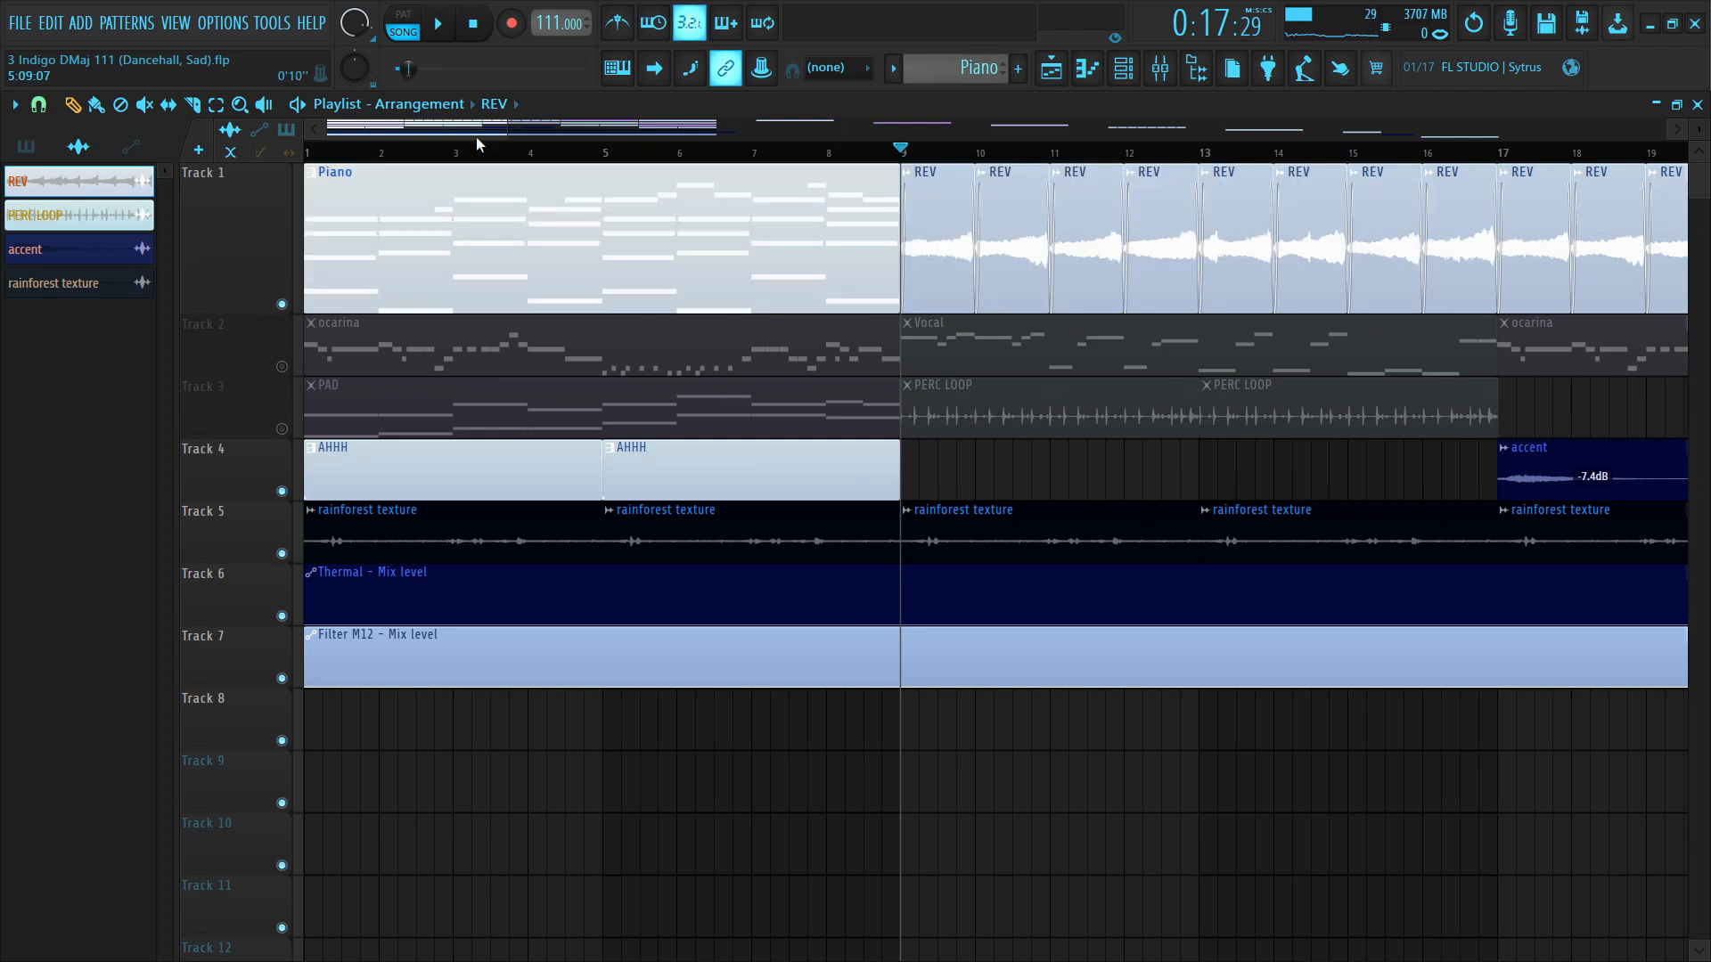
{"action": "key", "text": "space"}
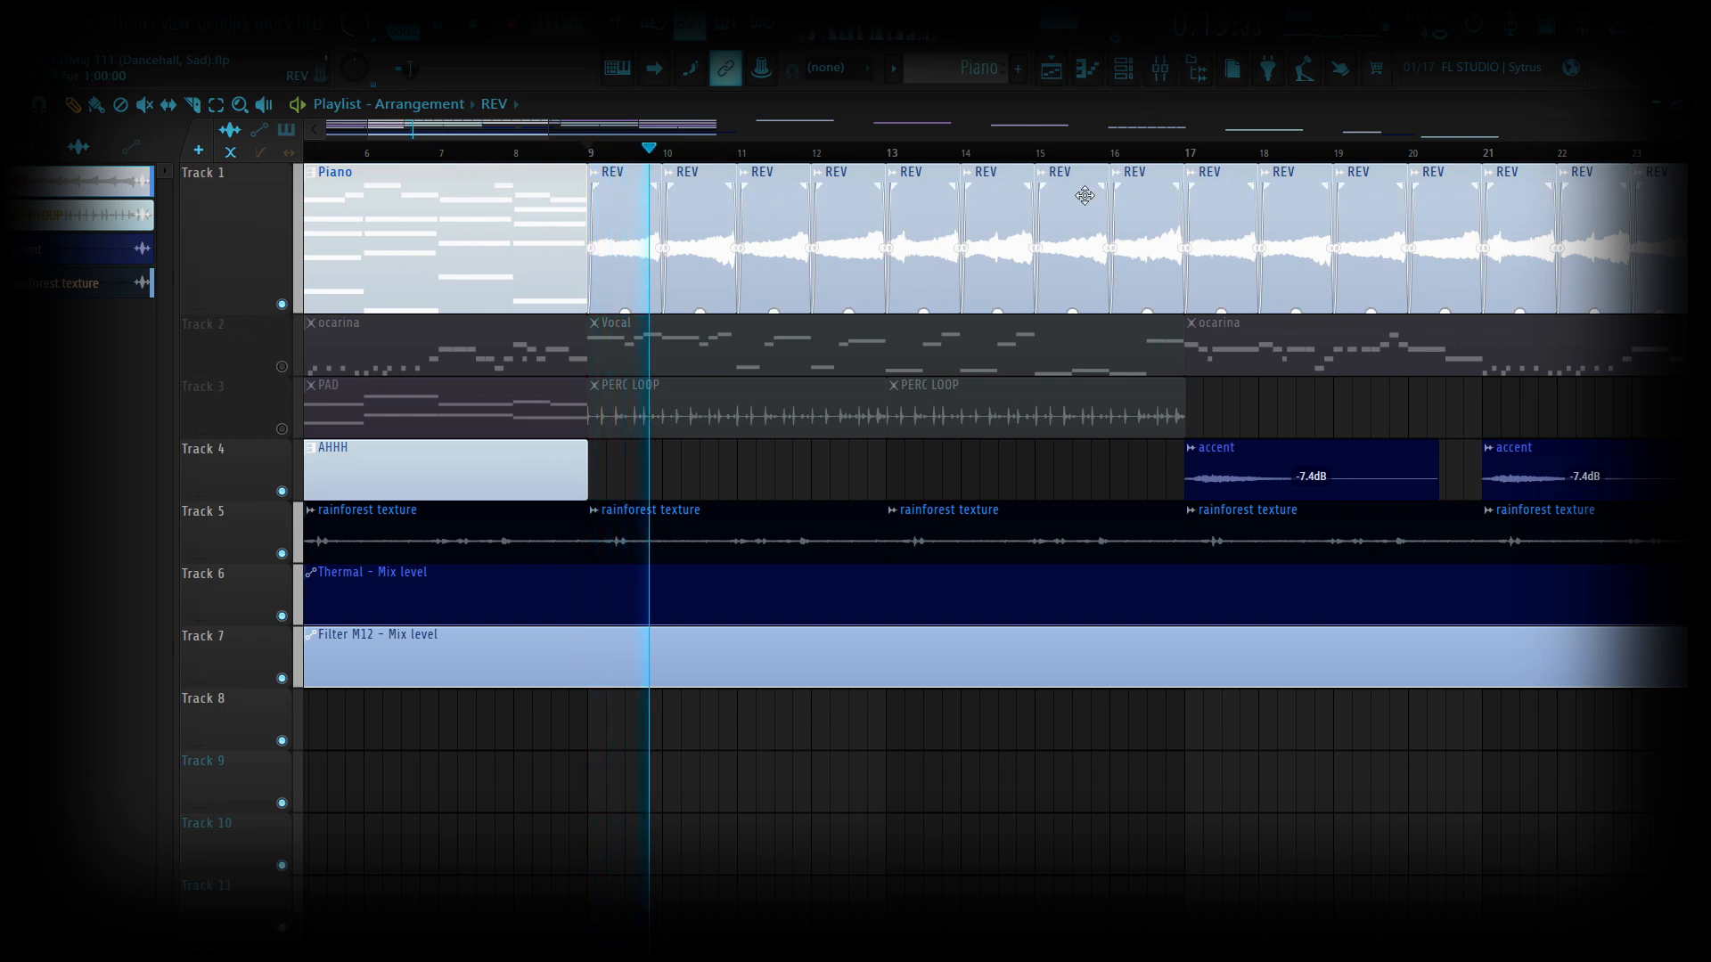
- View the effects on the REV mixer track, close the mixer and show the start of the Vocal clip on Track 2
{"action": "left_click", "coordinate": [1161, 69]}
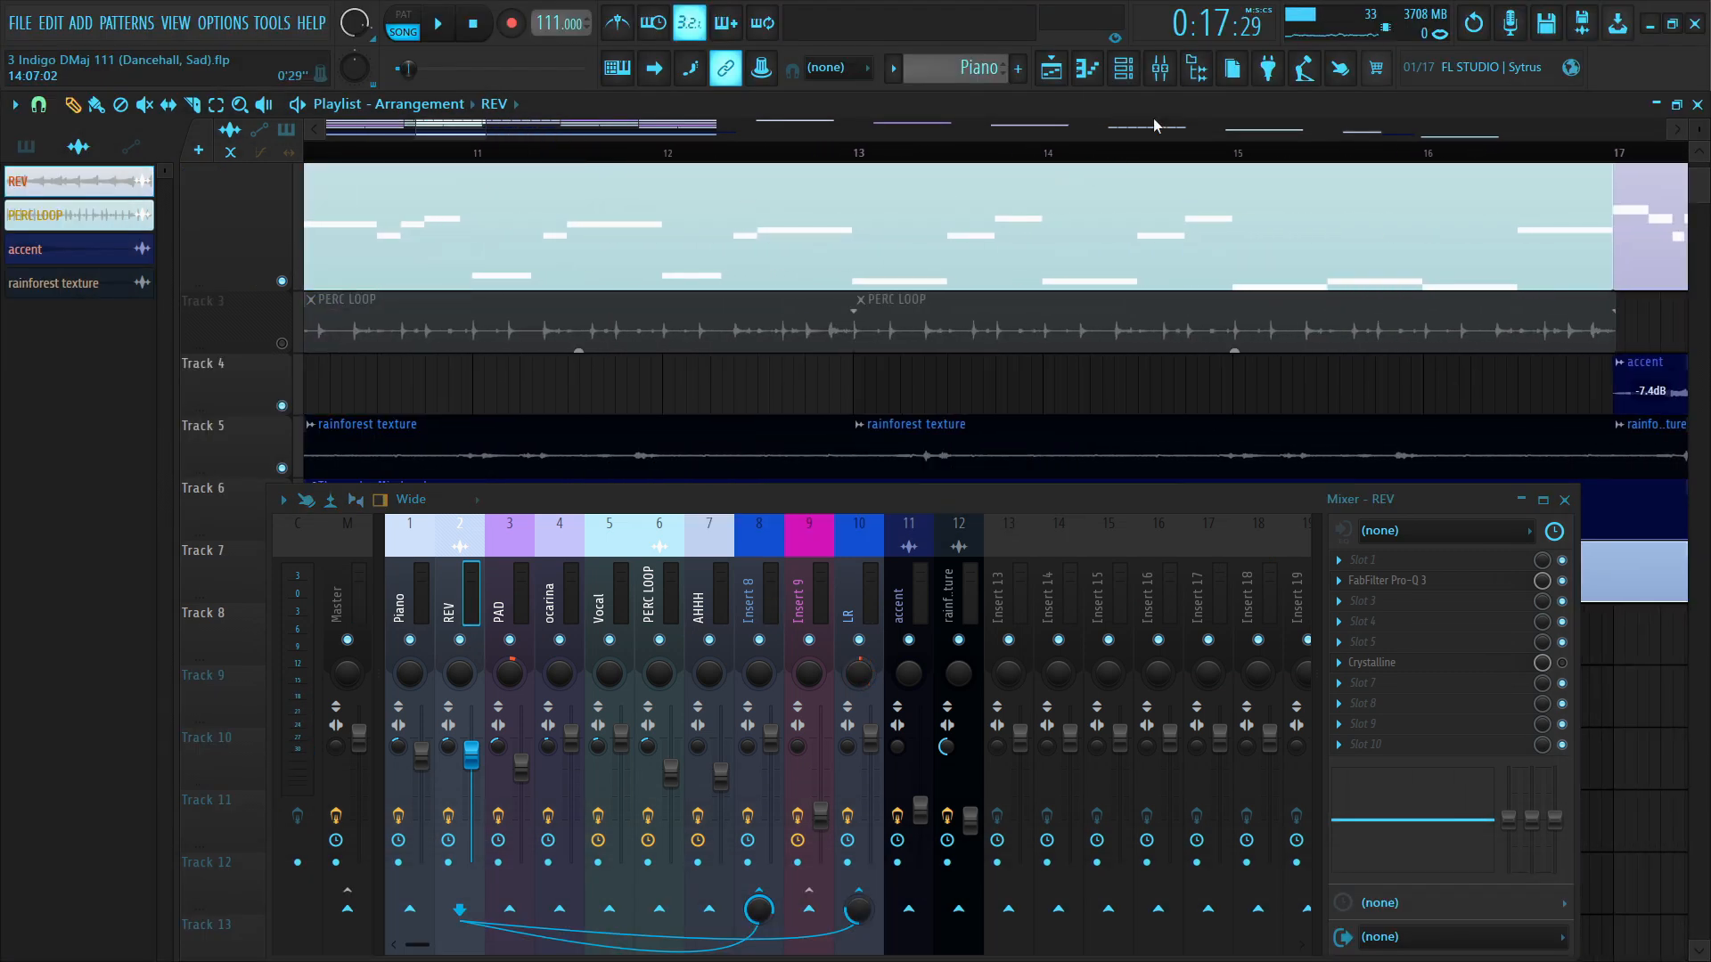
{"action": "left_click", "coordinate": [1159, 71]}
{"action": "scroll", "coordinate": [1025, 205], "scroll_direction": "up", "scroll_amount": 3}
{"action": "left_click_drag", "start_coordinate": [449, 134], "coordinate": [433, 135]}
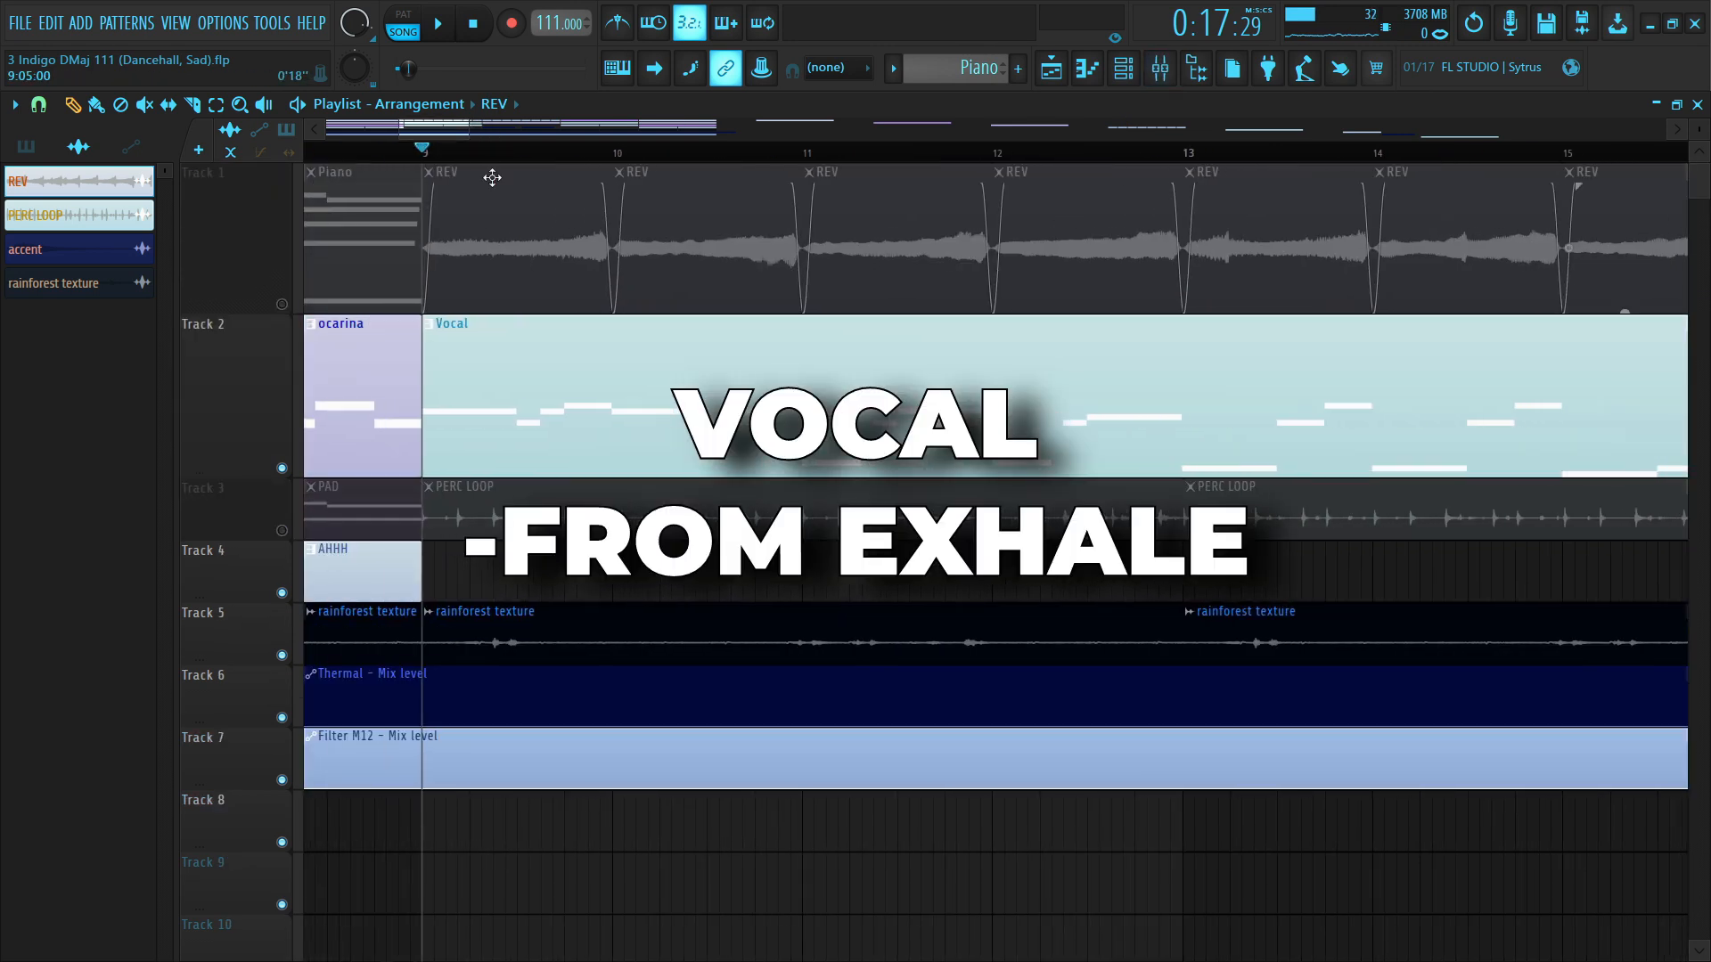
- Open the Vocal pattern's piano roll and its Kontakt instrument, and examine Exhale's controls and the Solemn Oh slices preset
{"action": "left_click", "coordinate": [1124, 69]}
{"action": "left_click", "coordinate": [1125, 70]}
{"action": "double_click", "coordinate": [933, 409]}
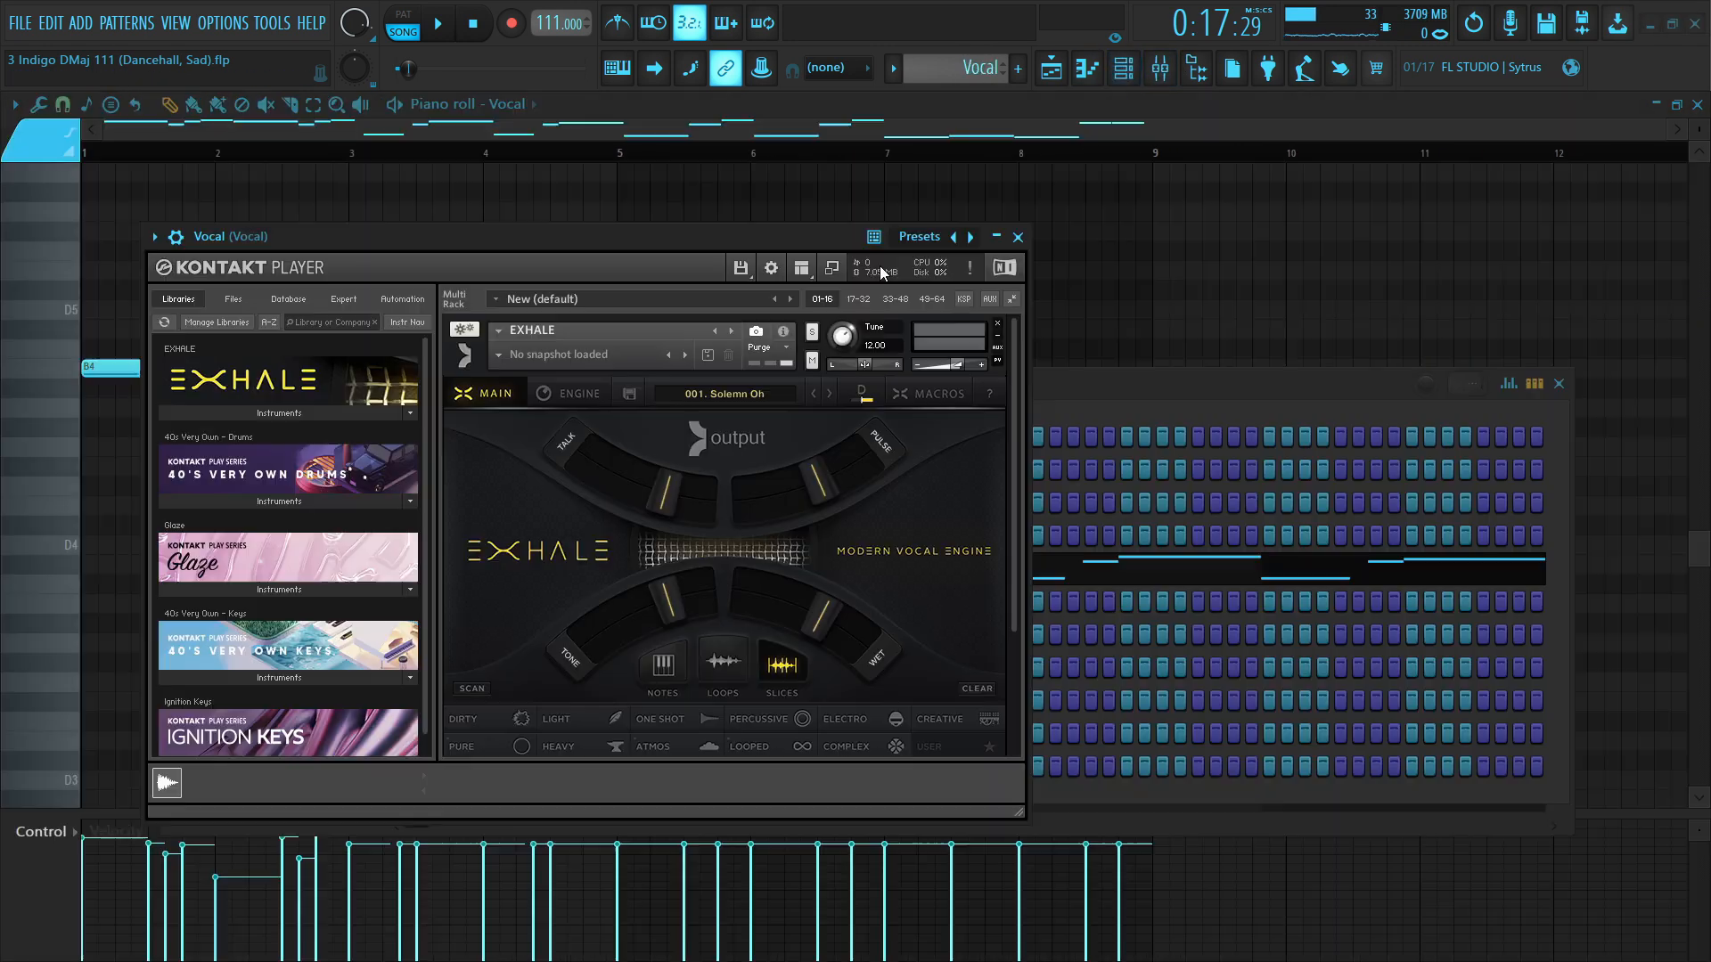
{"action": "left_click", "coordinate": [1124, 70]}
{"action": "left_click", "coordinate": [1125, 70]}
{"action": "left_click_drag", "start_coordinate": [702, 242], "coordinate": [1200, 192]}
{"action": "left_click", "coordinate": [1227, 341]}
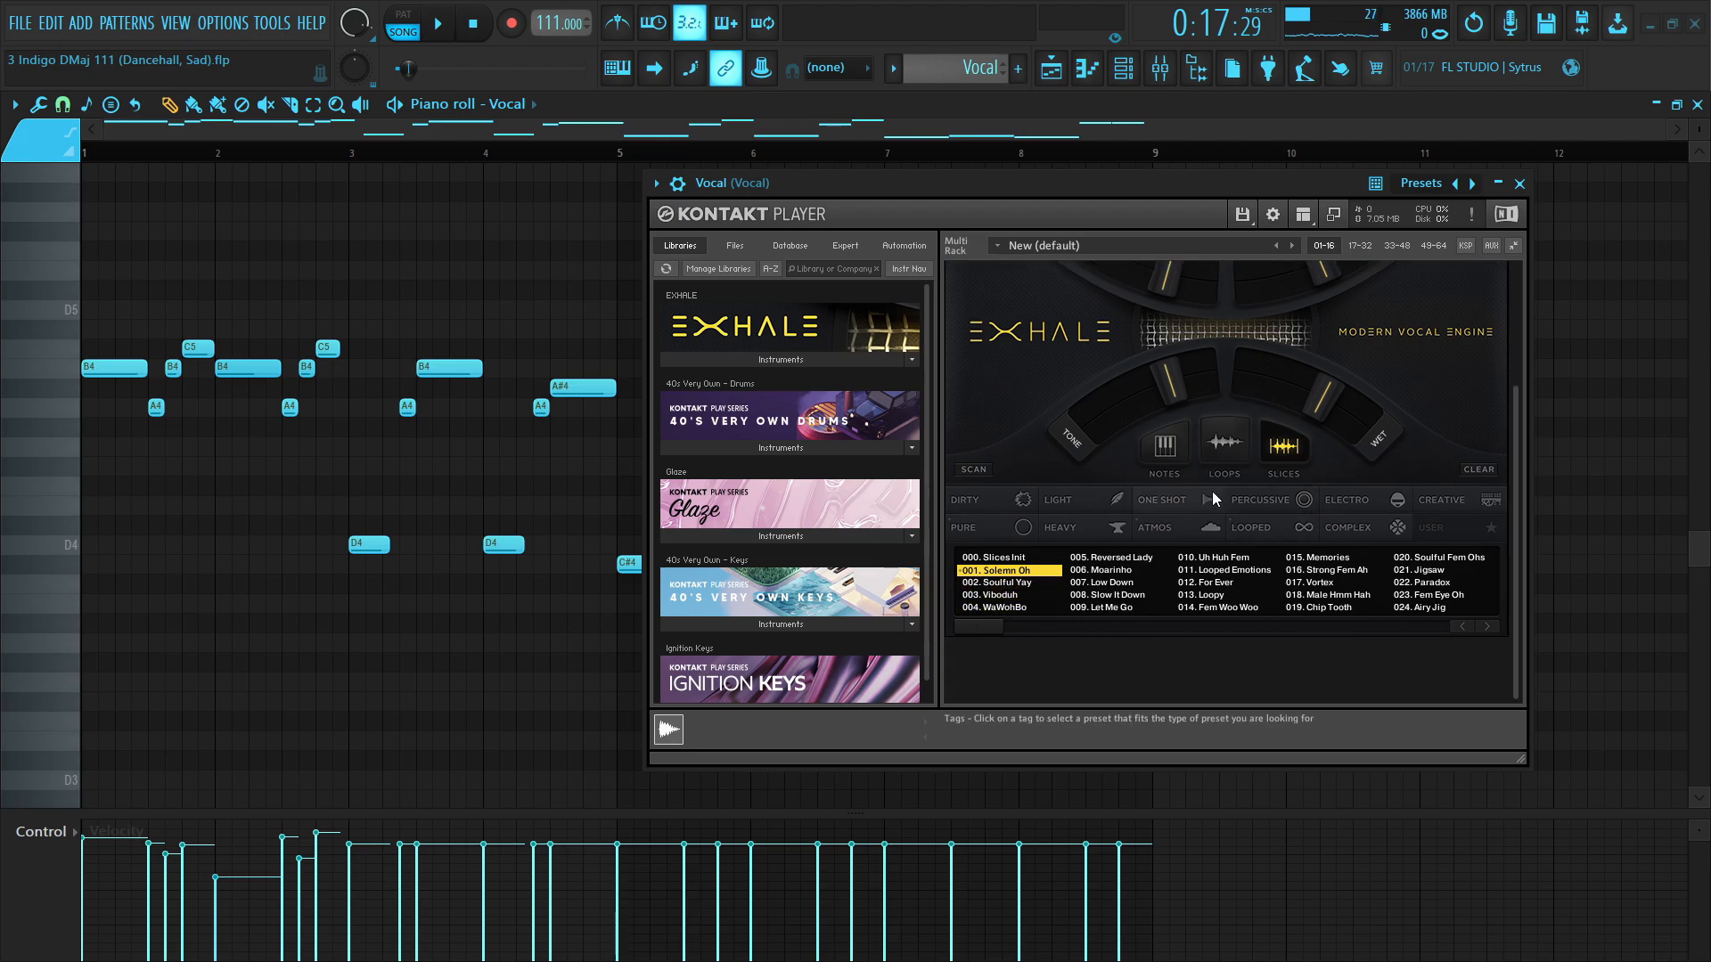
{"action": "scroll", "coordinate": [1212, 490], "scroll_direction": "up", "scroll_amount": 3}
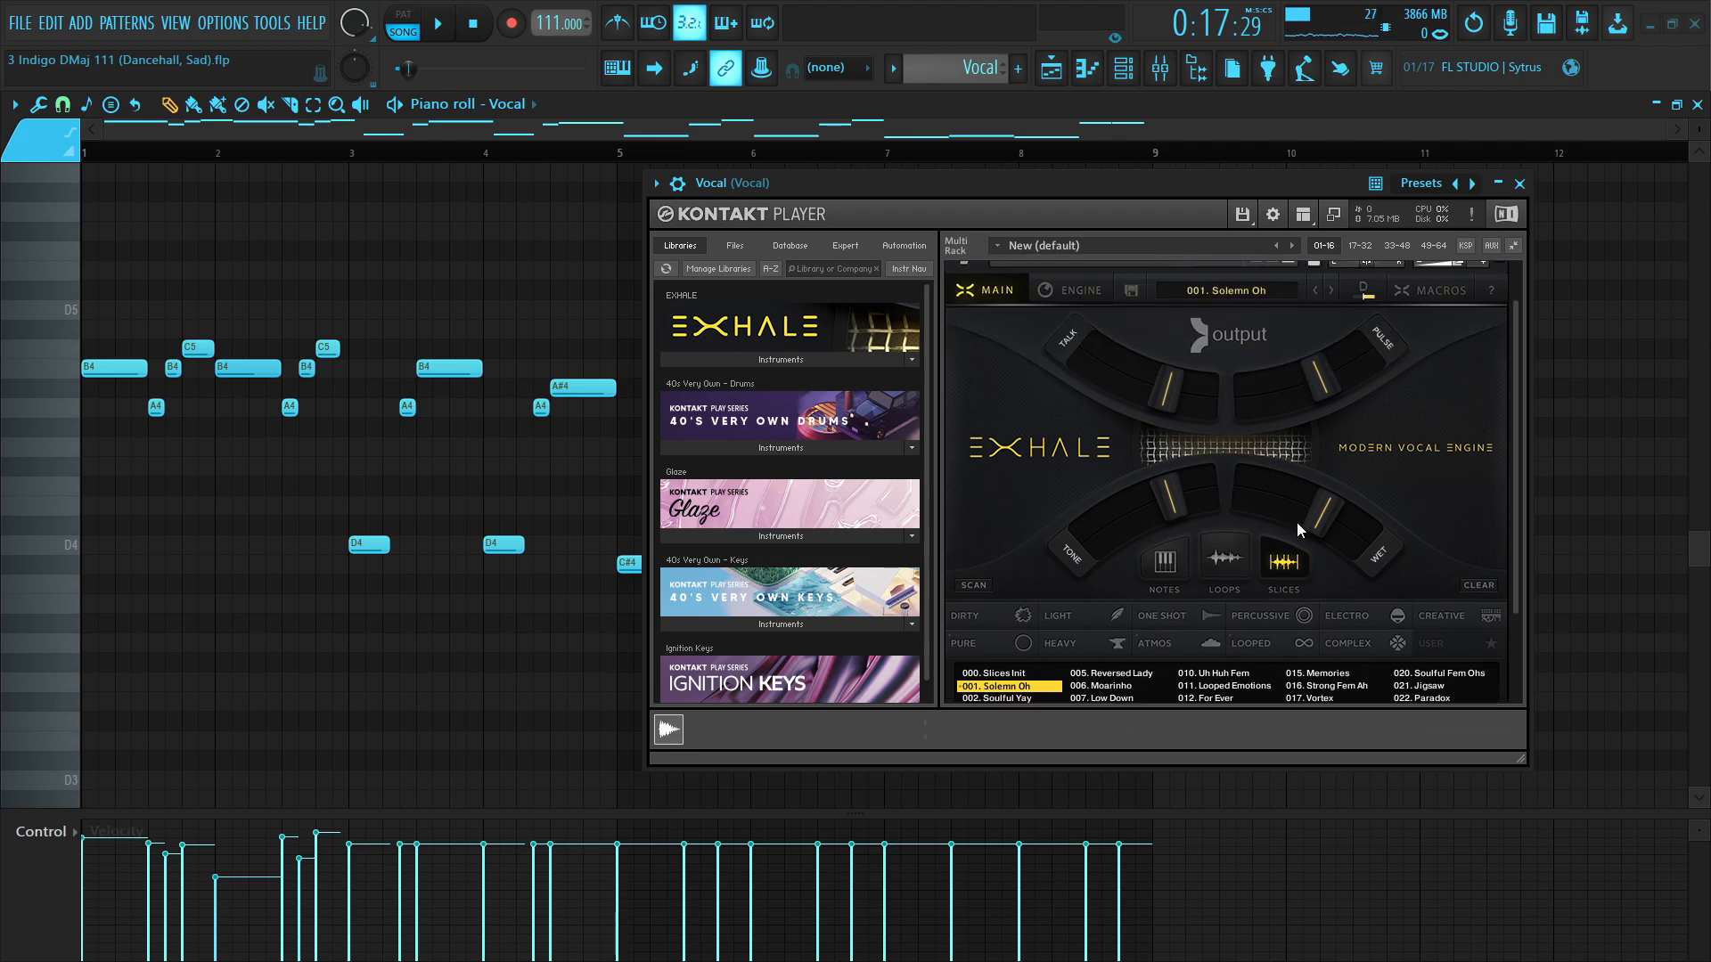
{"action": "scroll", "coordinate": [1408, 383], "scroll_direction": "down", "scroll_amount": 1}
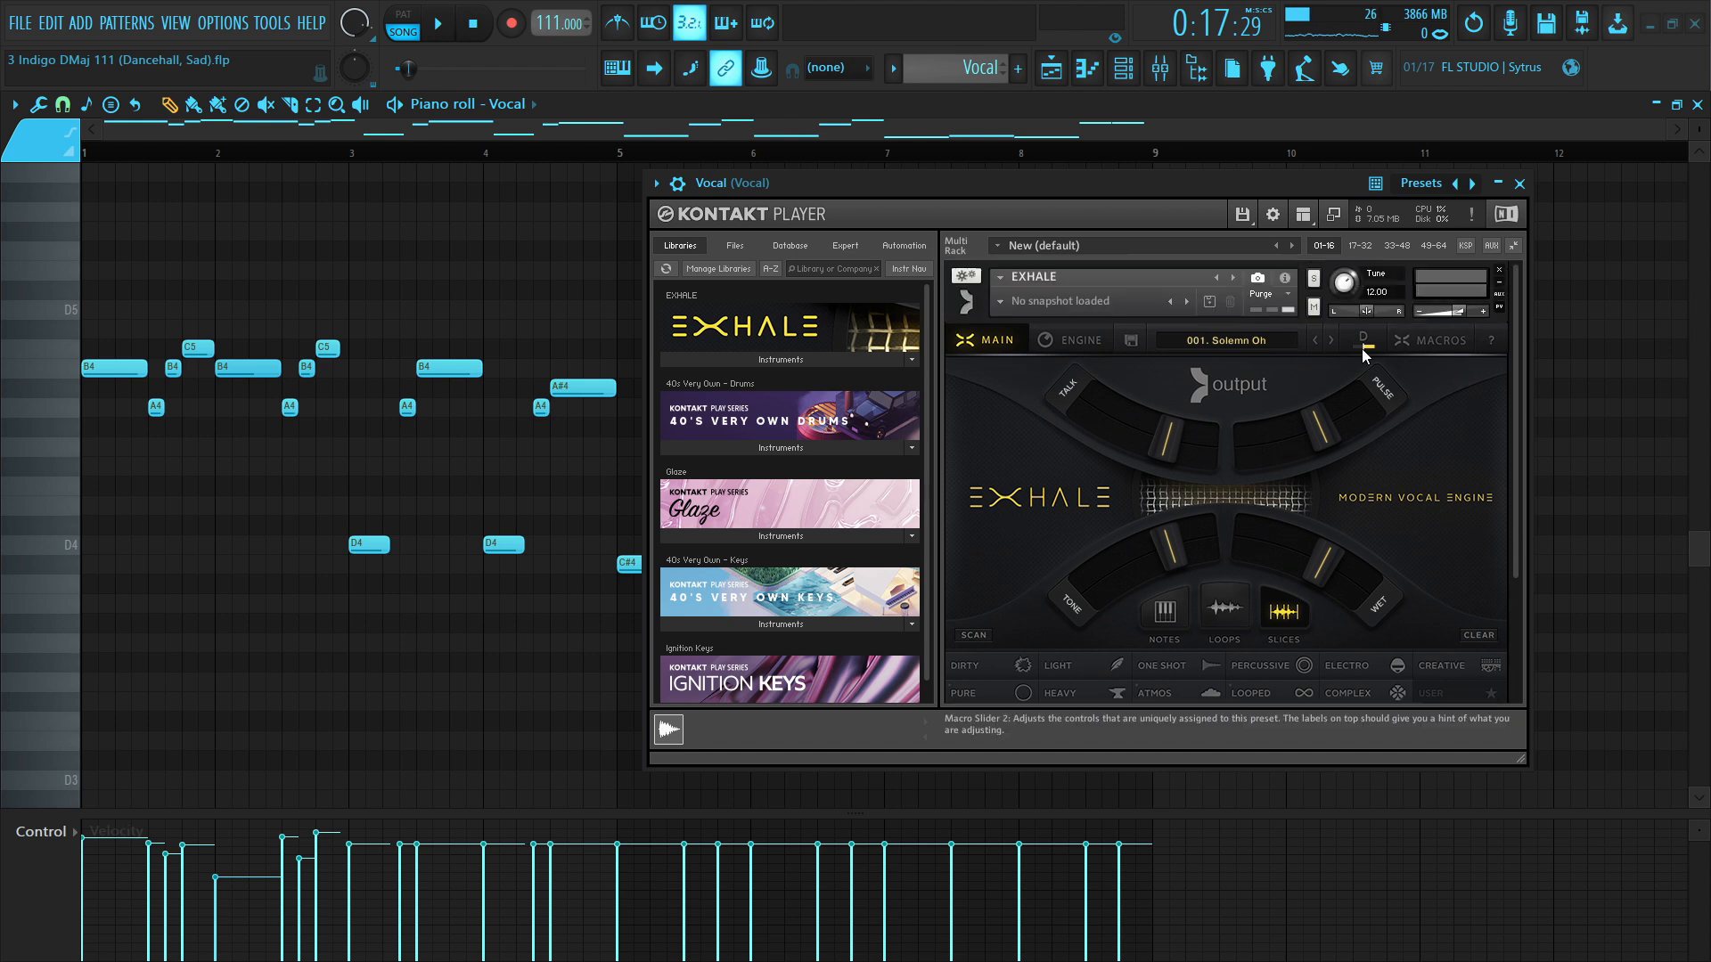
- Close the Exhale instrument, play the Vocal melody in the piano roll and stop playback
{"action": "left_click", "coordinate": [1520, 183]}
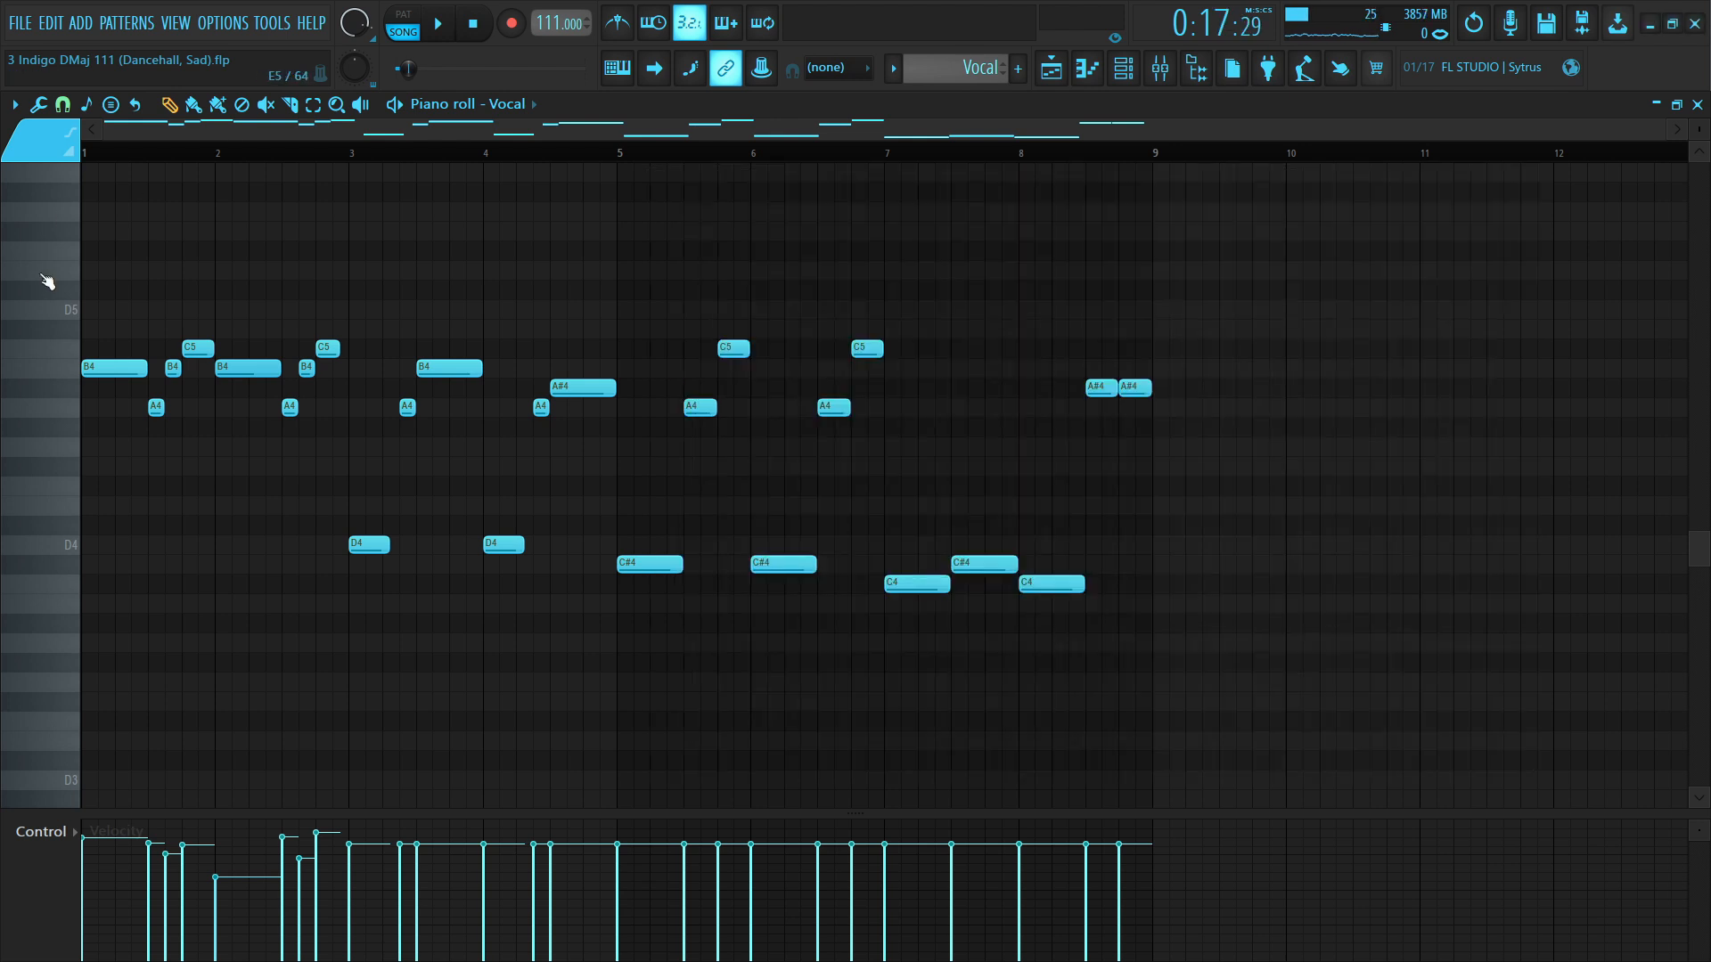
{"action": "key", "text": "space"}
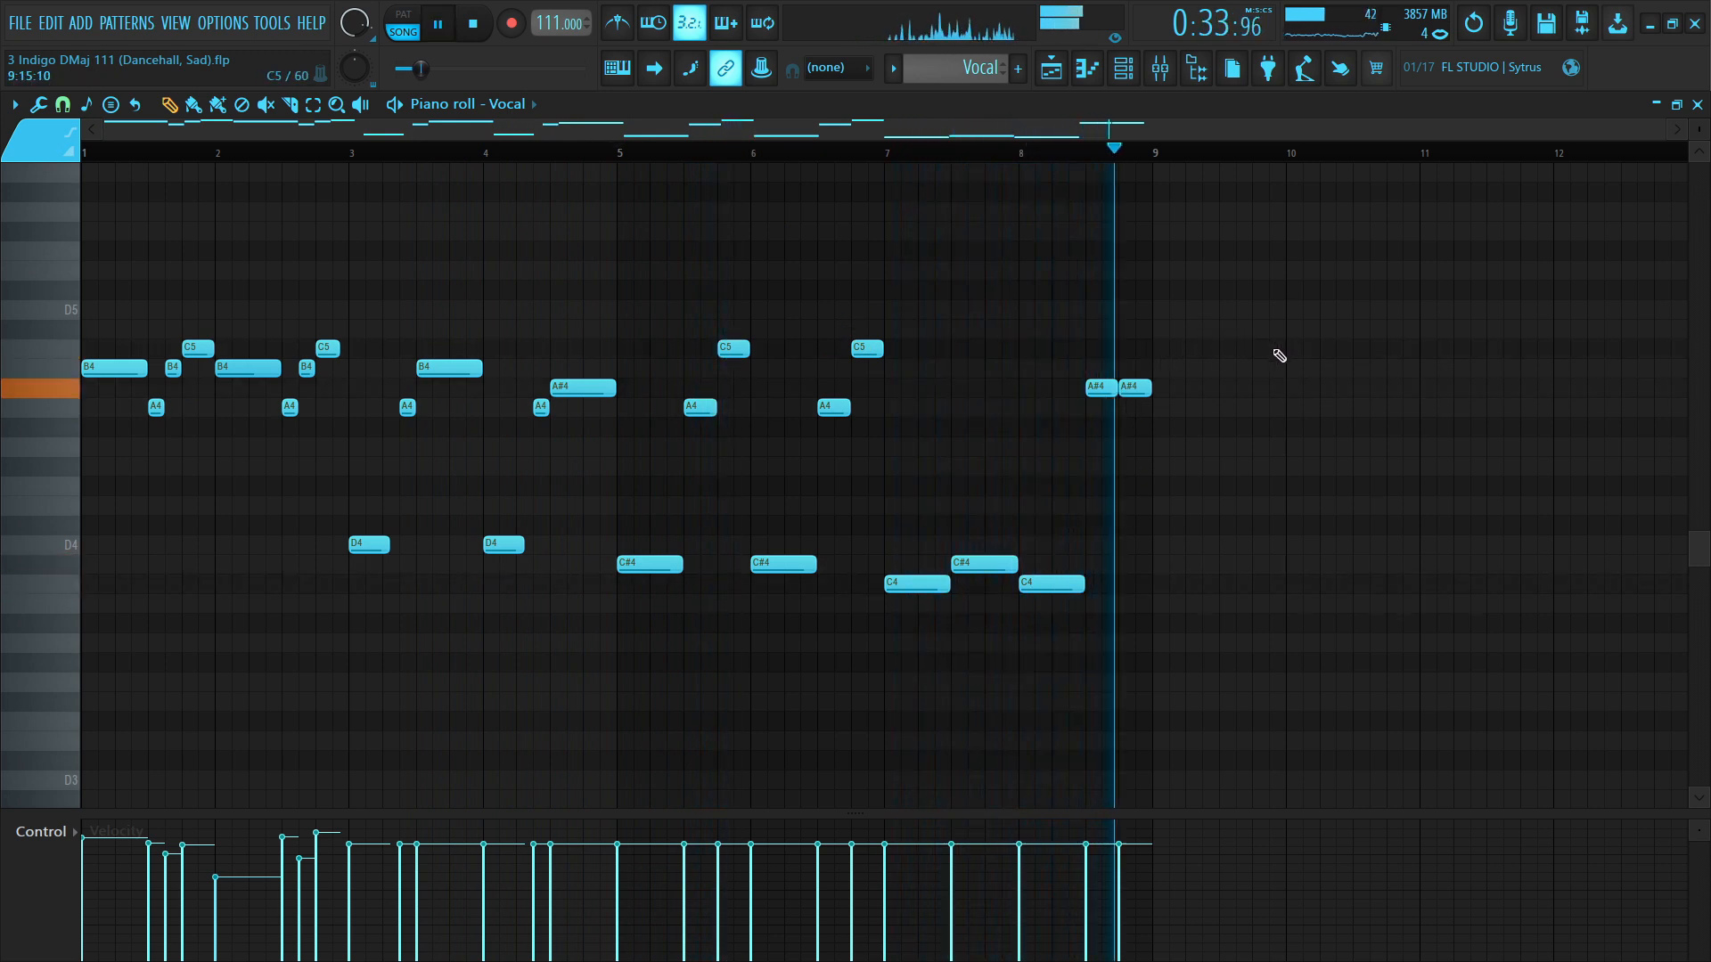
{"action": "key", "text": "space"}
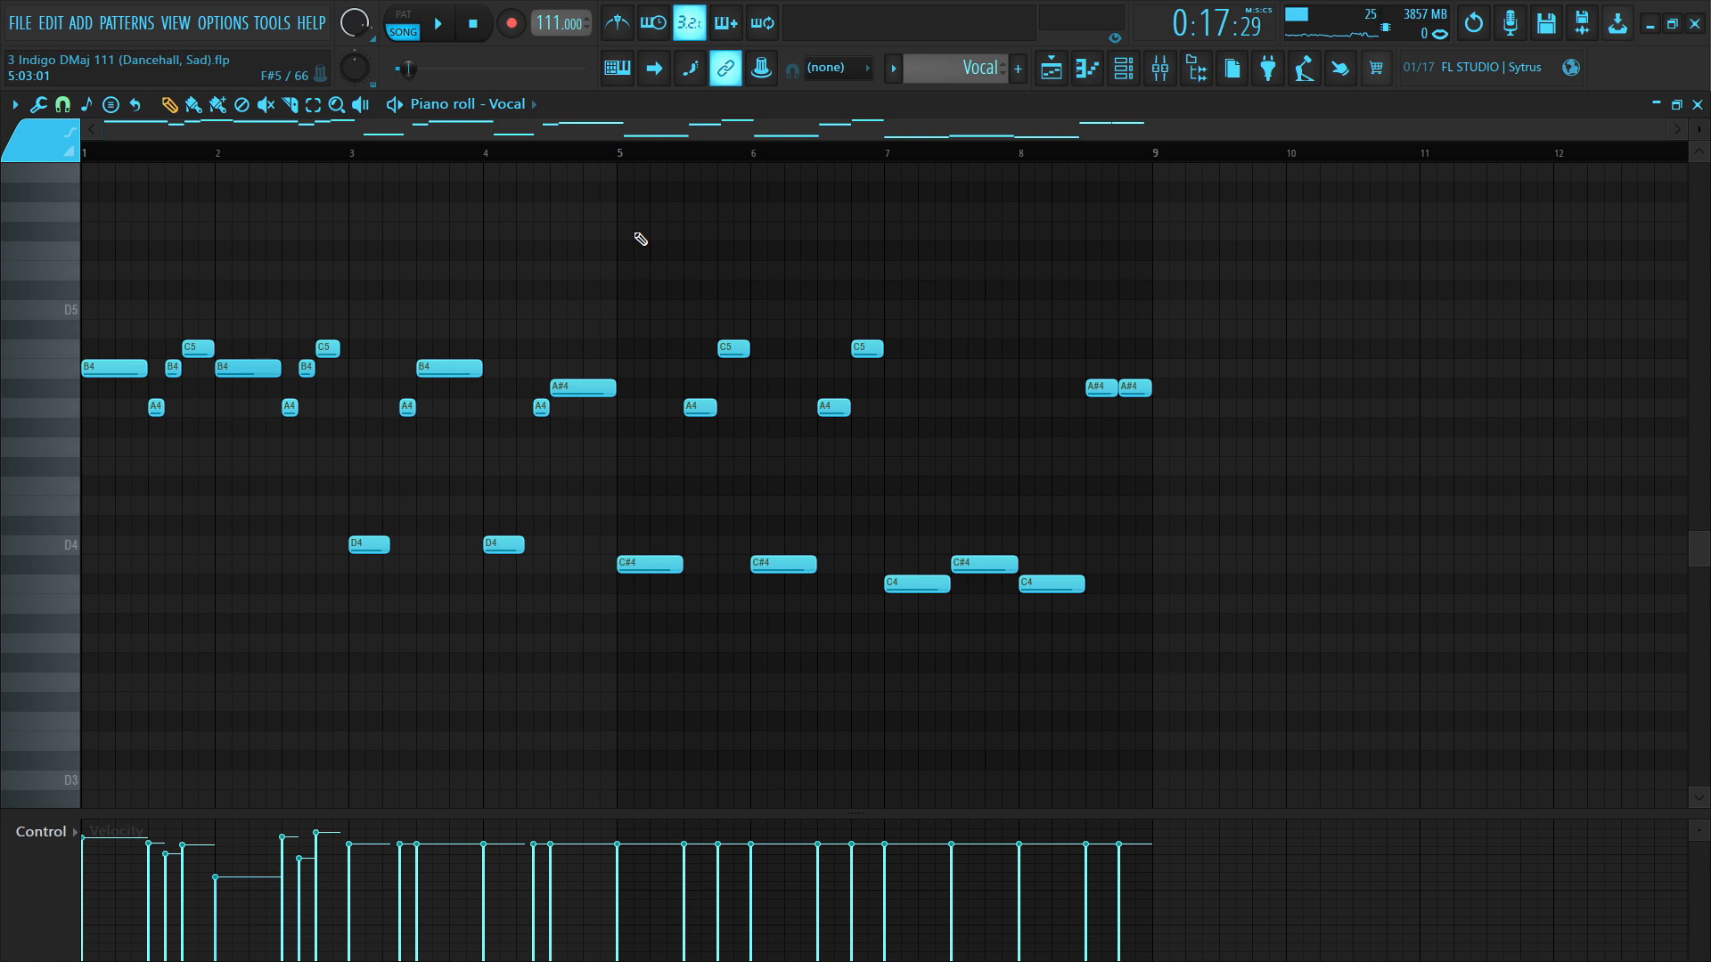
- Inspect FabFilter Pro-Q 3 and the DeEsser settings on the Vocal mixer track, and close the plugin windows
{"action": "scroll", "coordinate": [640, 239], "scroll_direction": "up", "scroll_amount": 2}
{"action": "key", "text": "F9"}
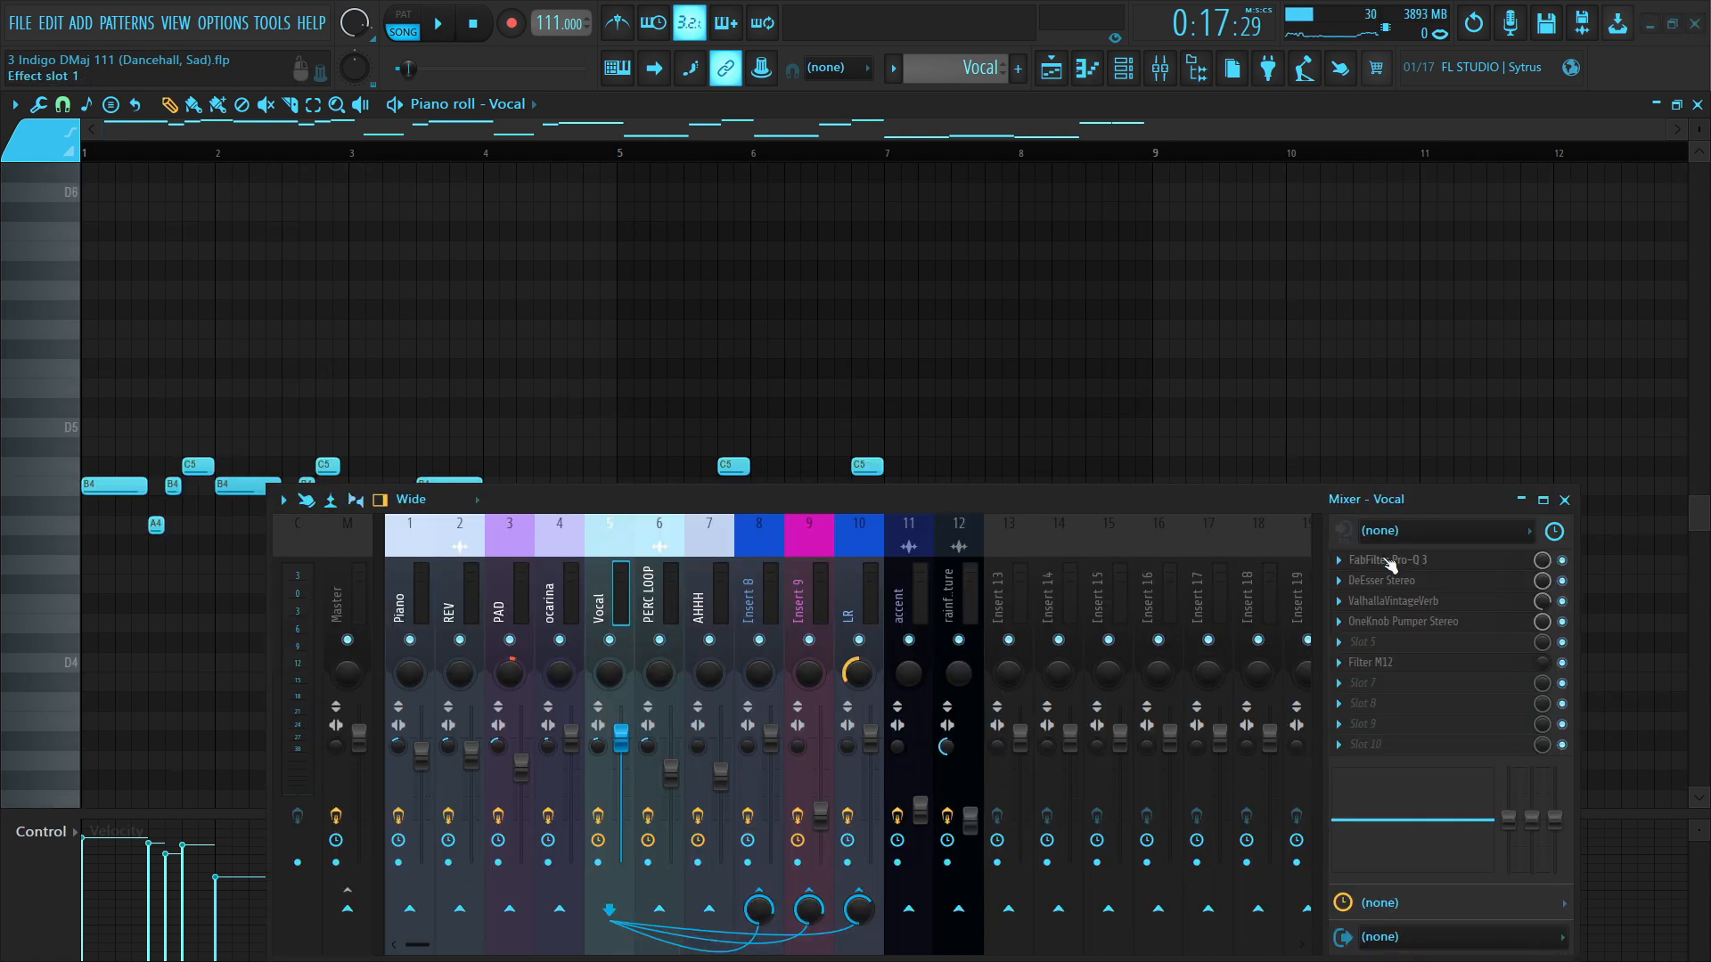
{"action": "left_click", "coordinate": [1391, 560]}
{"action": "left_click", "coordinate": [1390, 560]}
{"action": "left_click", "coordinate": [1395, 580]}
{"action": "left_click_drag", "start_coordinate": [106, 107], "coordinate": [243, 126]}
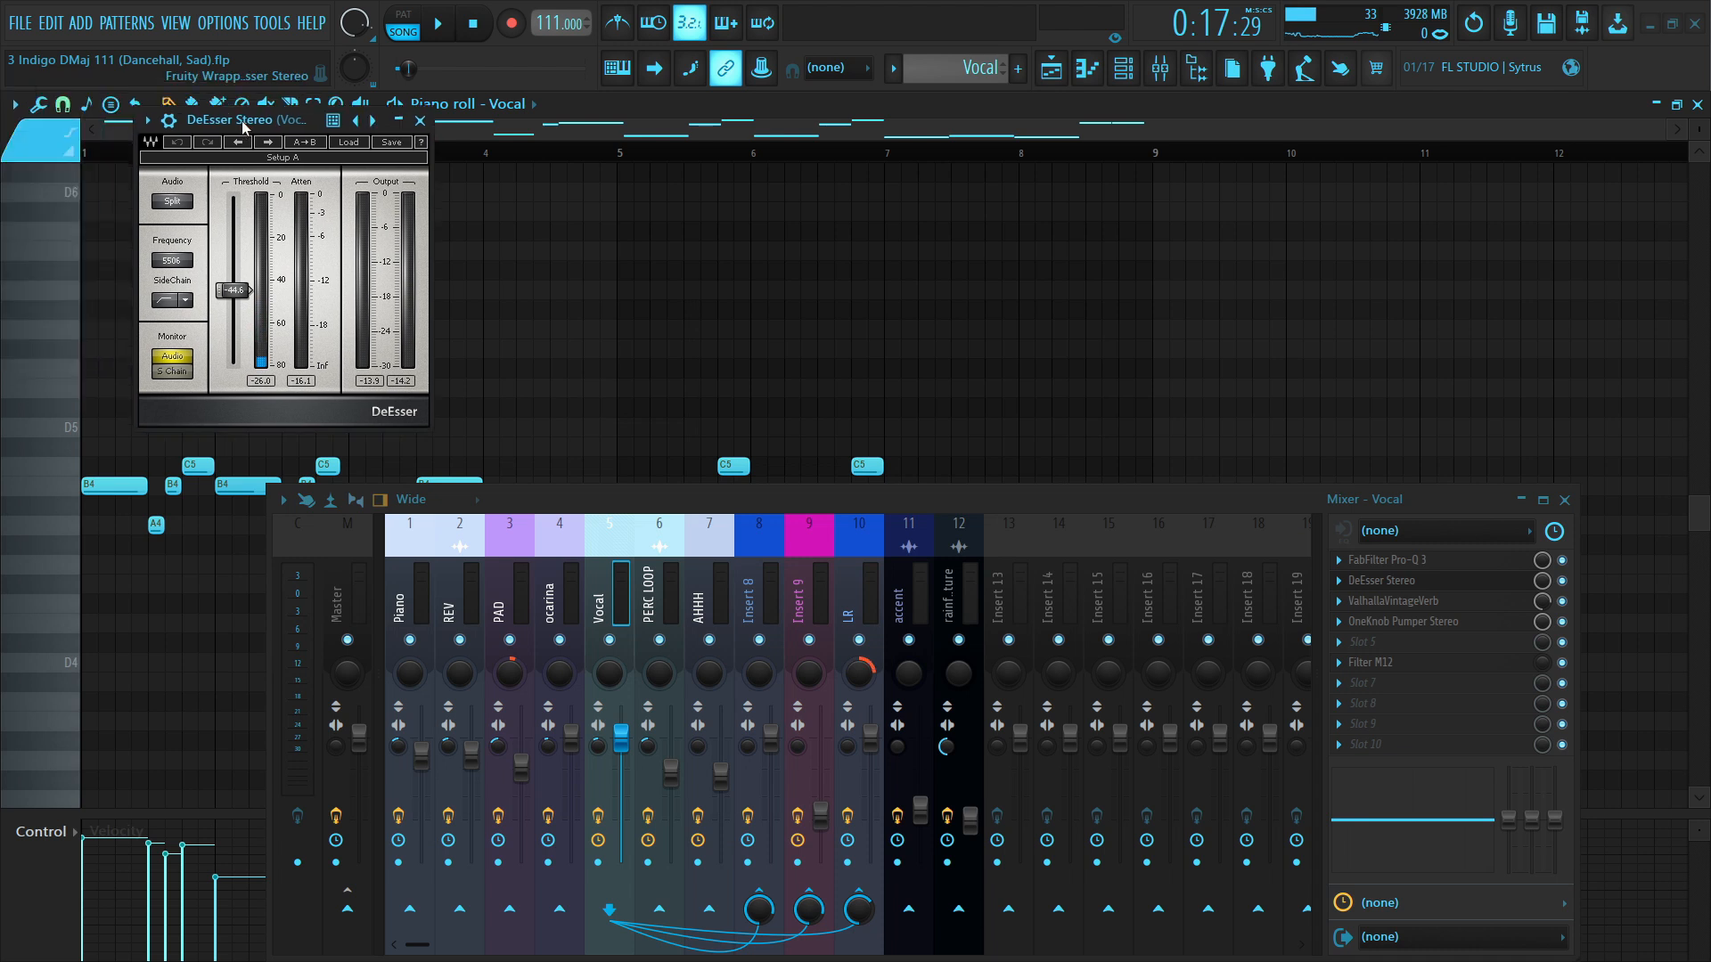
{"action": "left_click", "coordinate": [420, 120]}
{"action": "scroll", "coordinate": [657, 275], "scroll_direction": "down", "scroll_amount": 1}
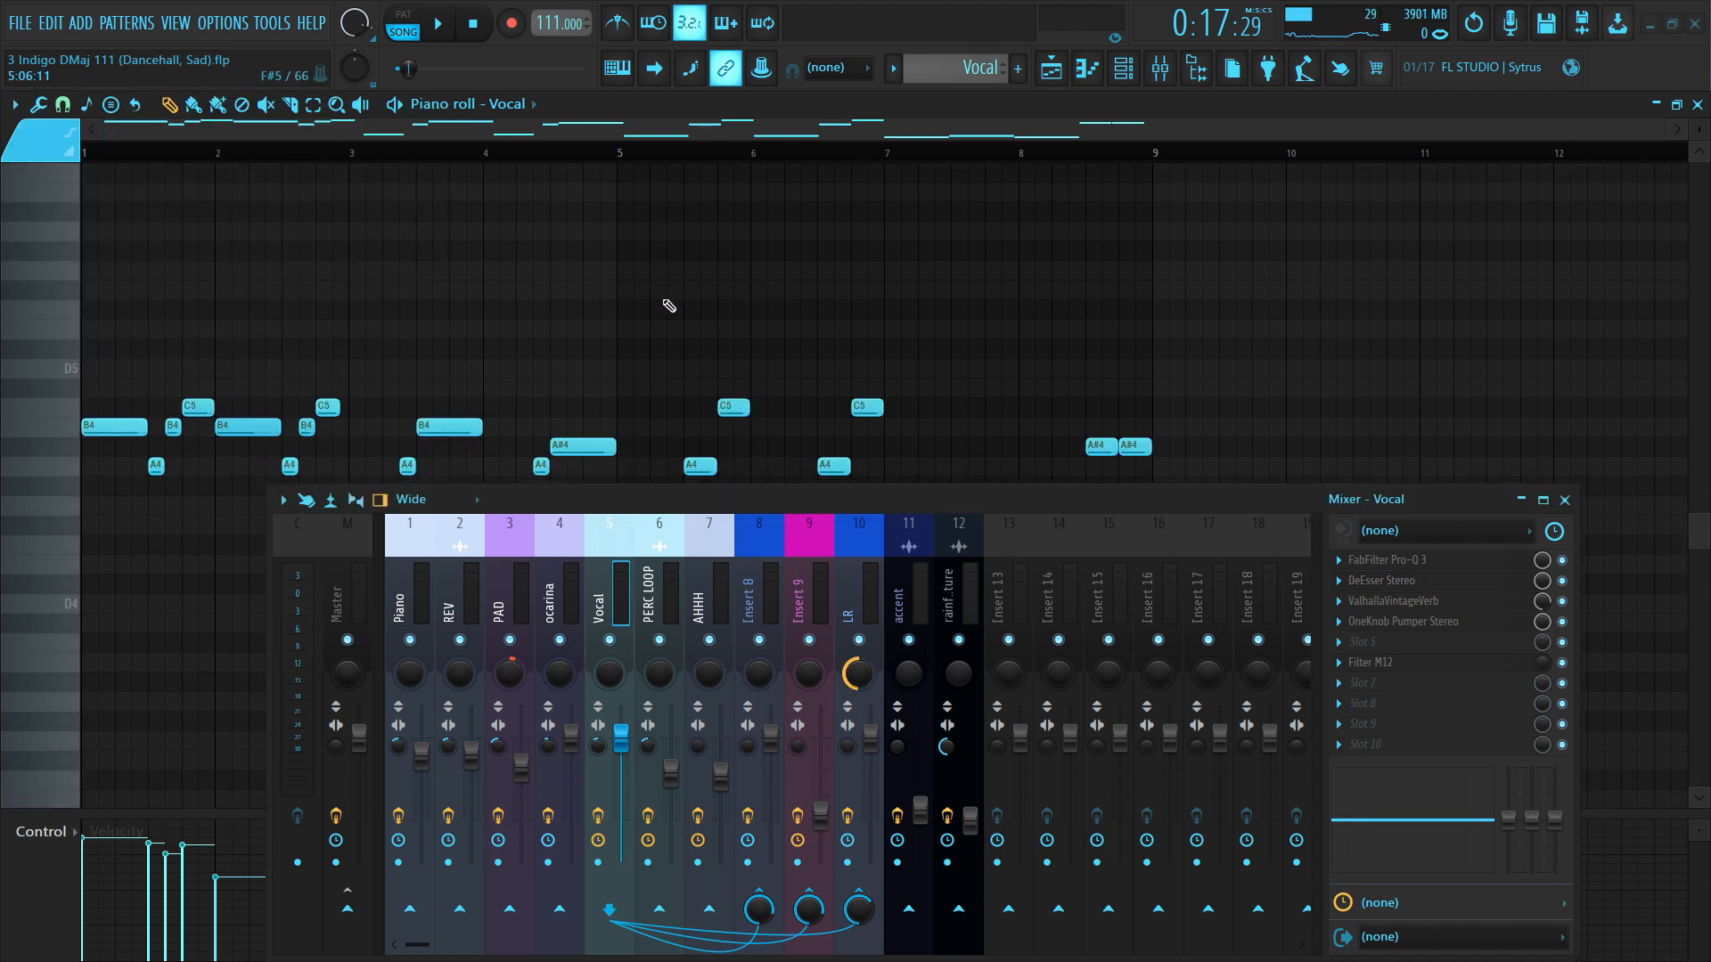
{"action": "scroll", "coordinate": [669, 306], "scroll_direction": "down", "scroll_amount": 2}
{"action": "left_click", "coordinate": [1421, 581]}
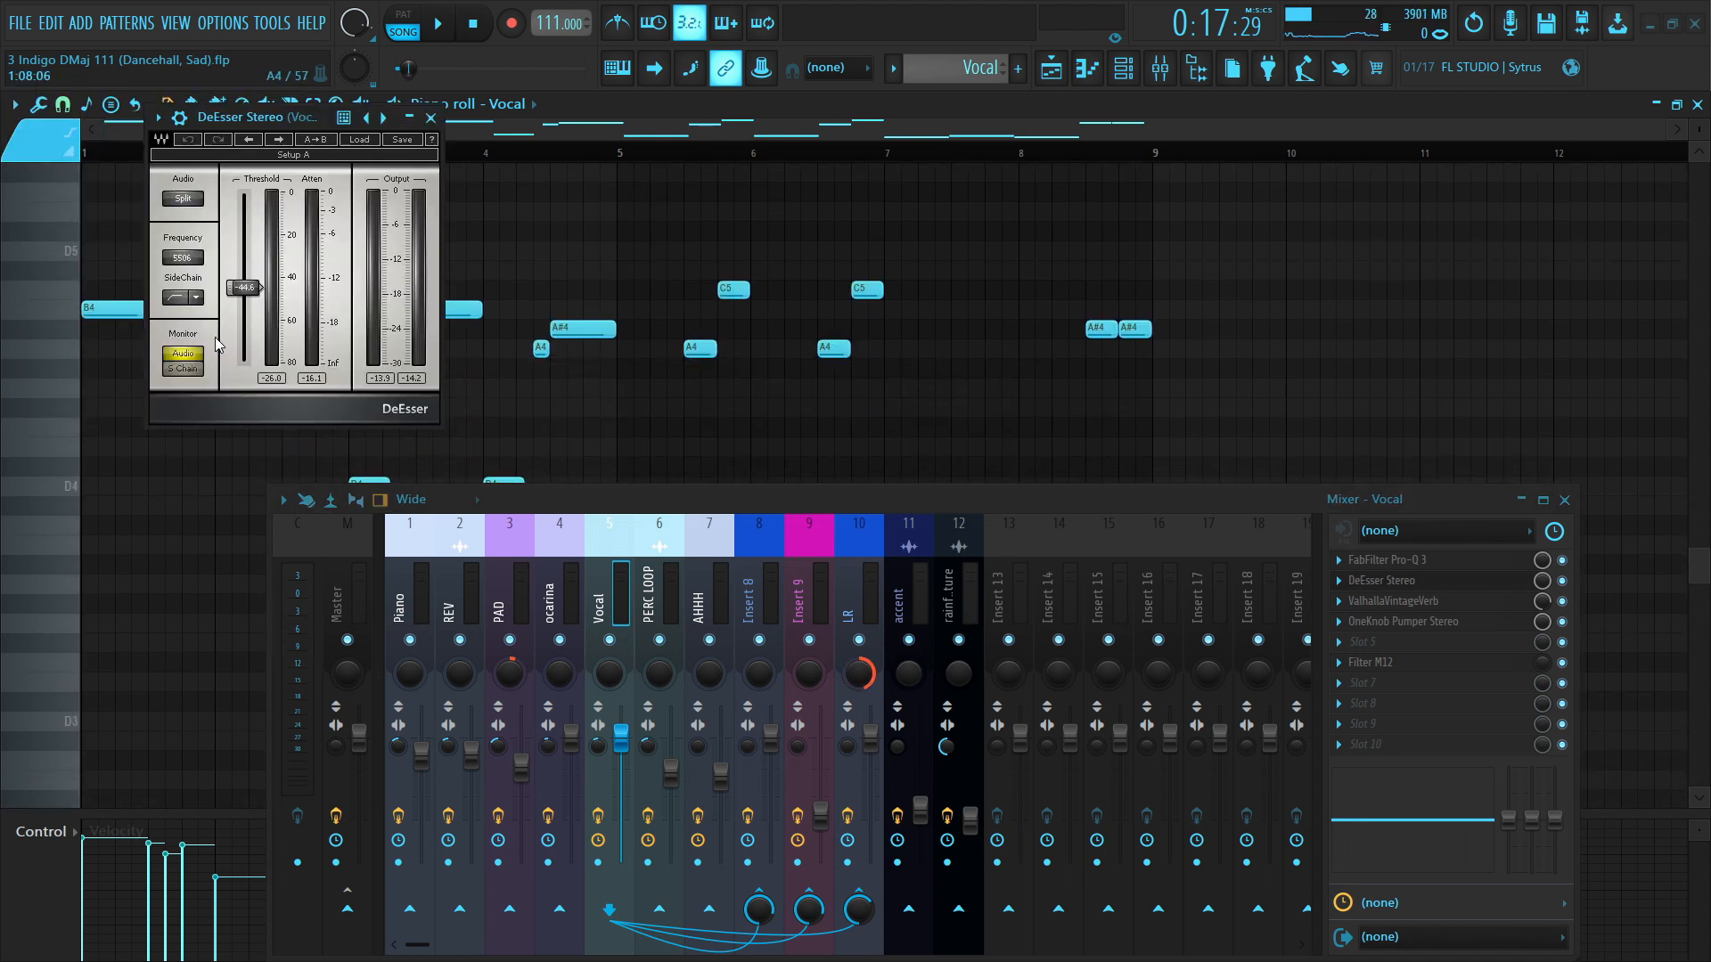
{"action": "left_click", "coordinate": [430, 118]}
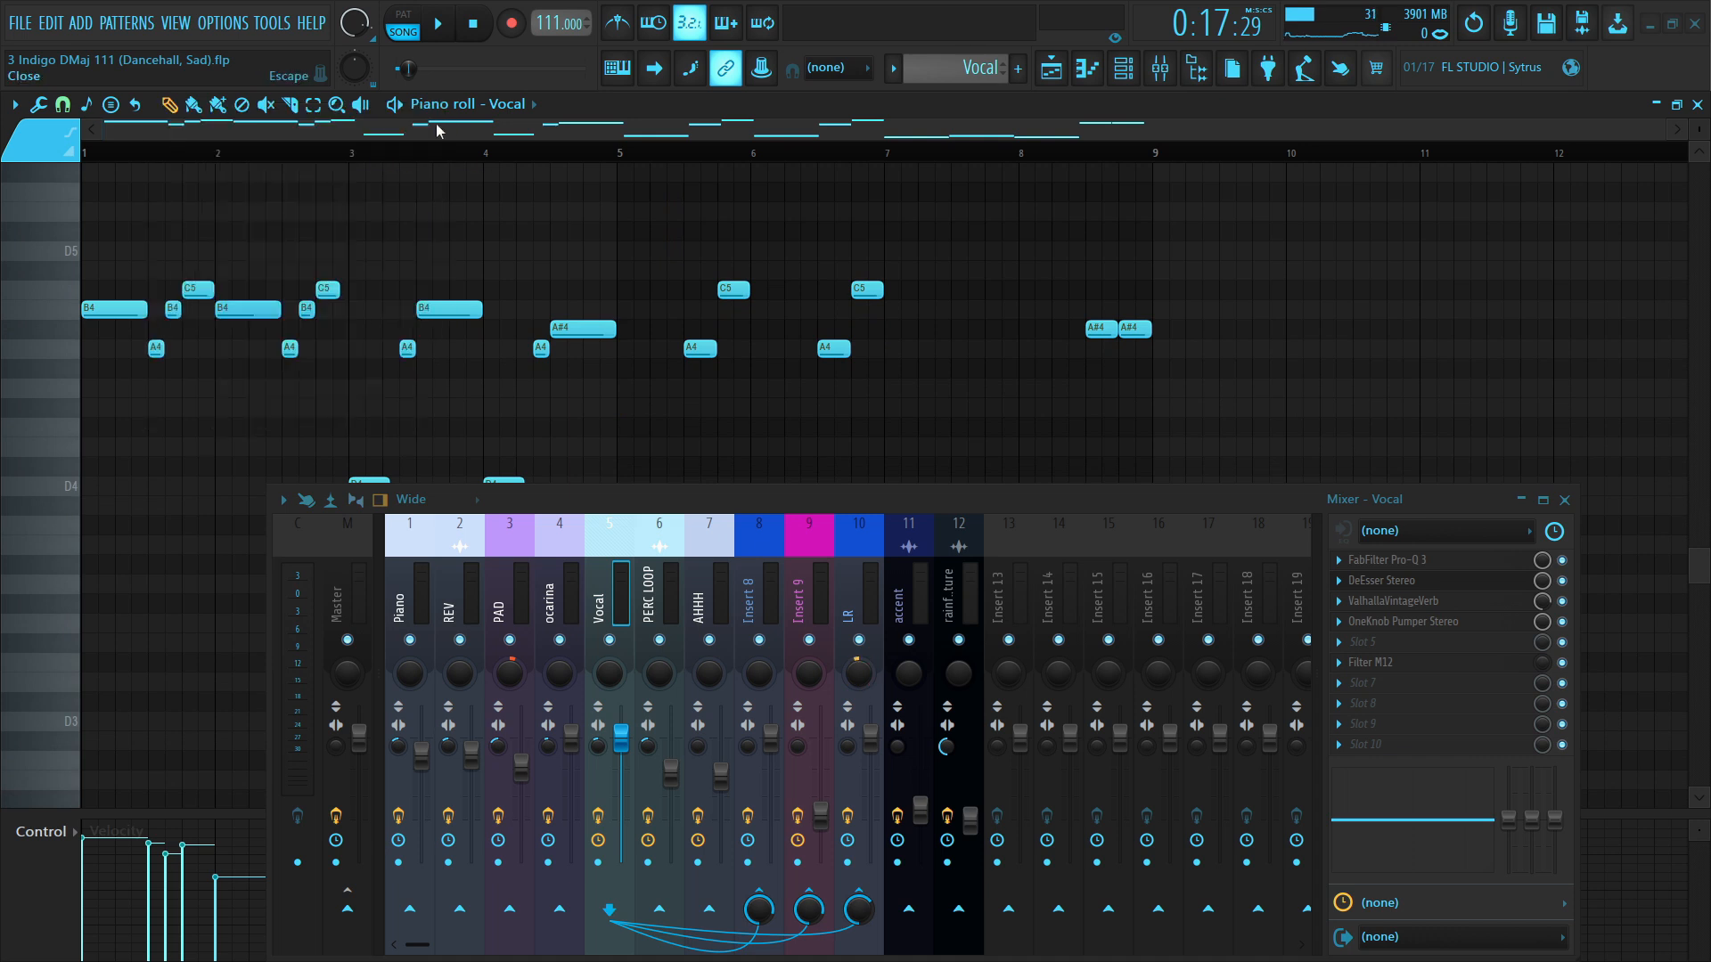
- Examine the ValhallaVintageVerb reverb settings on the Vocal mixer track and close the plugin
{"action": "left_click", "coordinate": [1447, 606]}
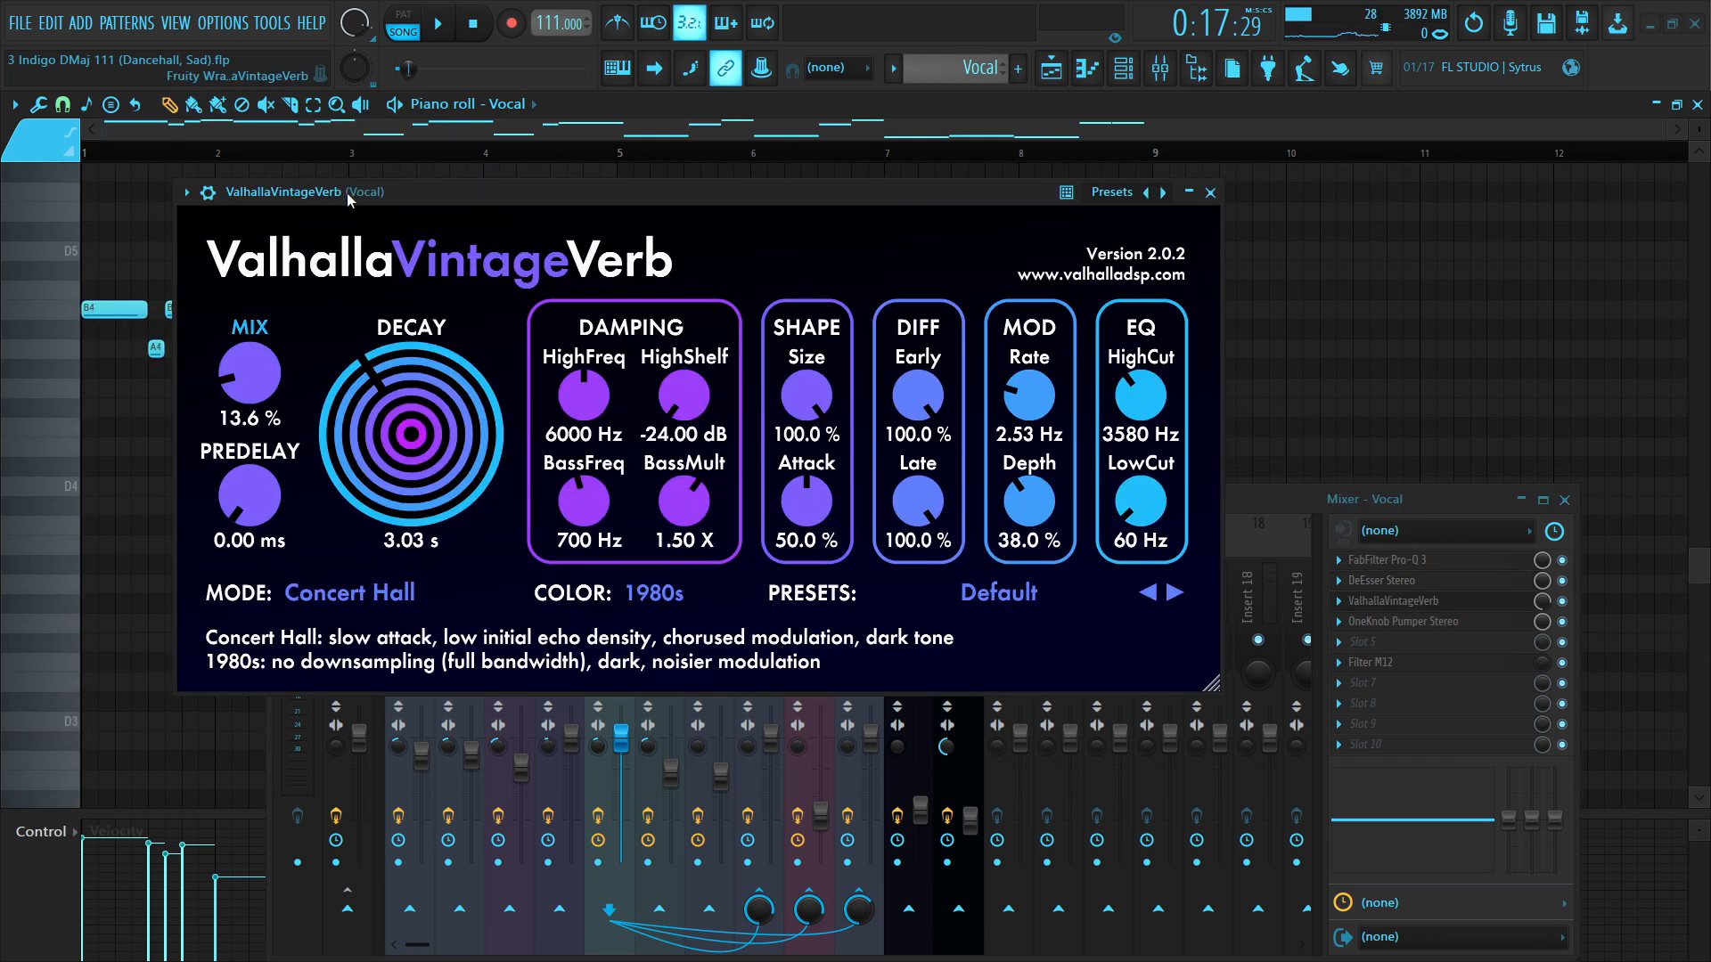
{"action": "left_click_drag", "start_coordinate": [480, 166], "coordinate": [463, 159]}
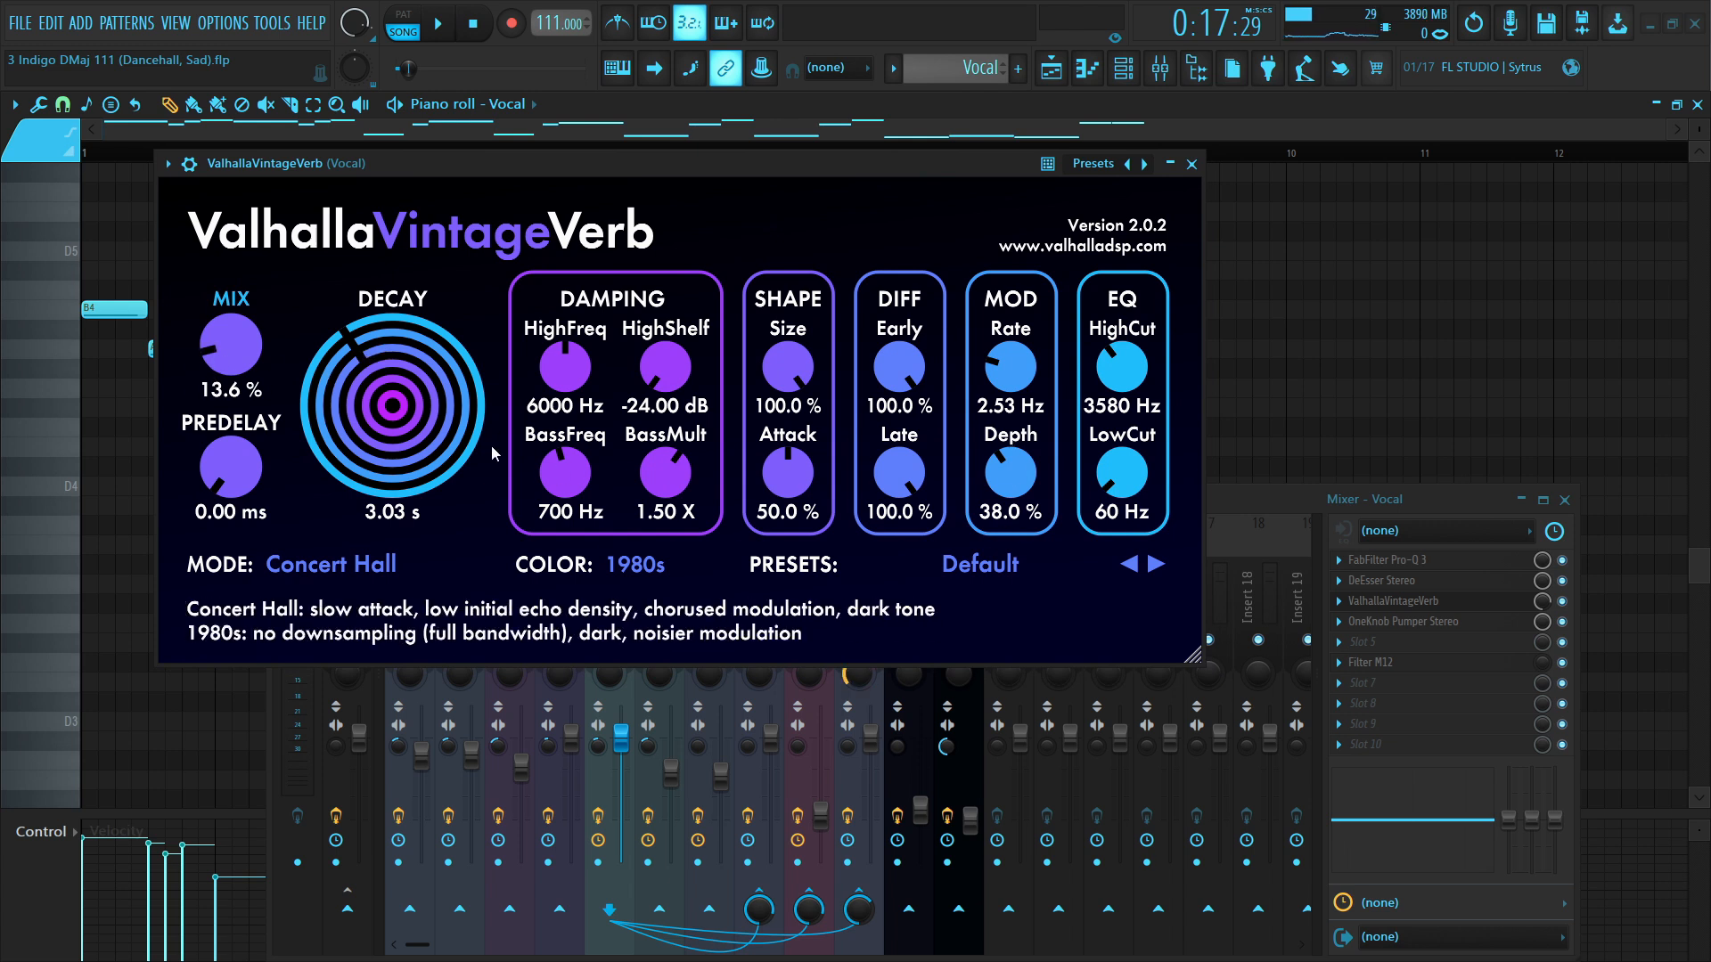
{"action": "left_click", "coordinate": [1192, 163]}
- Audition the Vocal melody with the OneKnob Pumper settings on display, close the plugin and mixer, and replay the melody
{"action": "left_click_drag", "start_coordinate": [334, 303], "coordinate": [371, 225]}
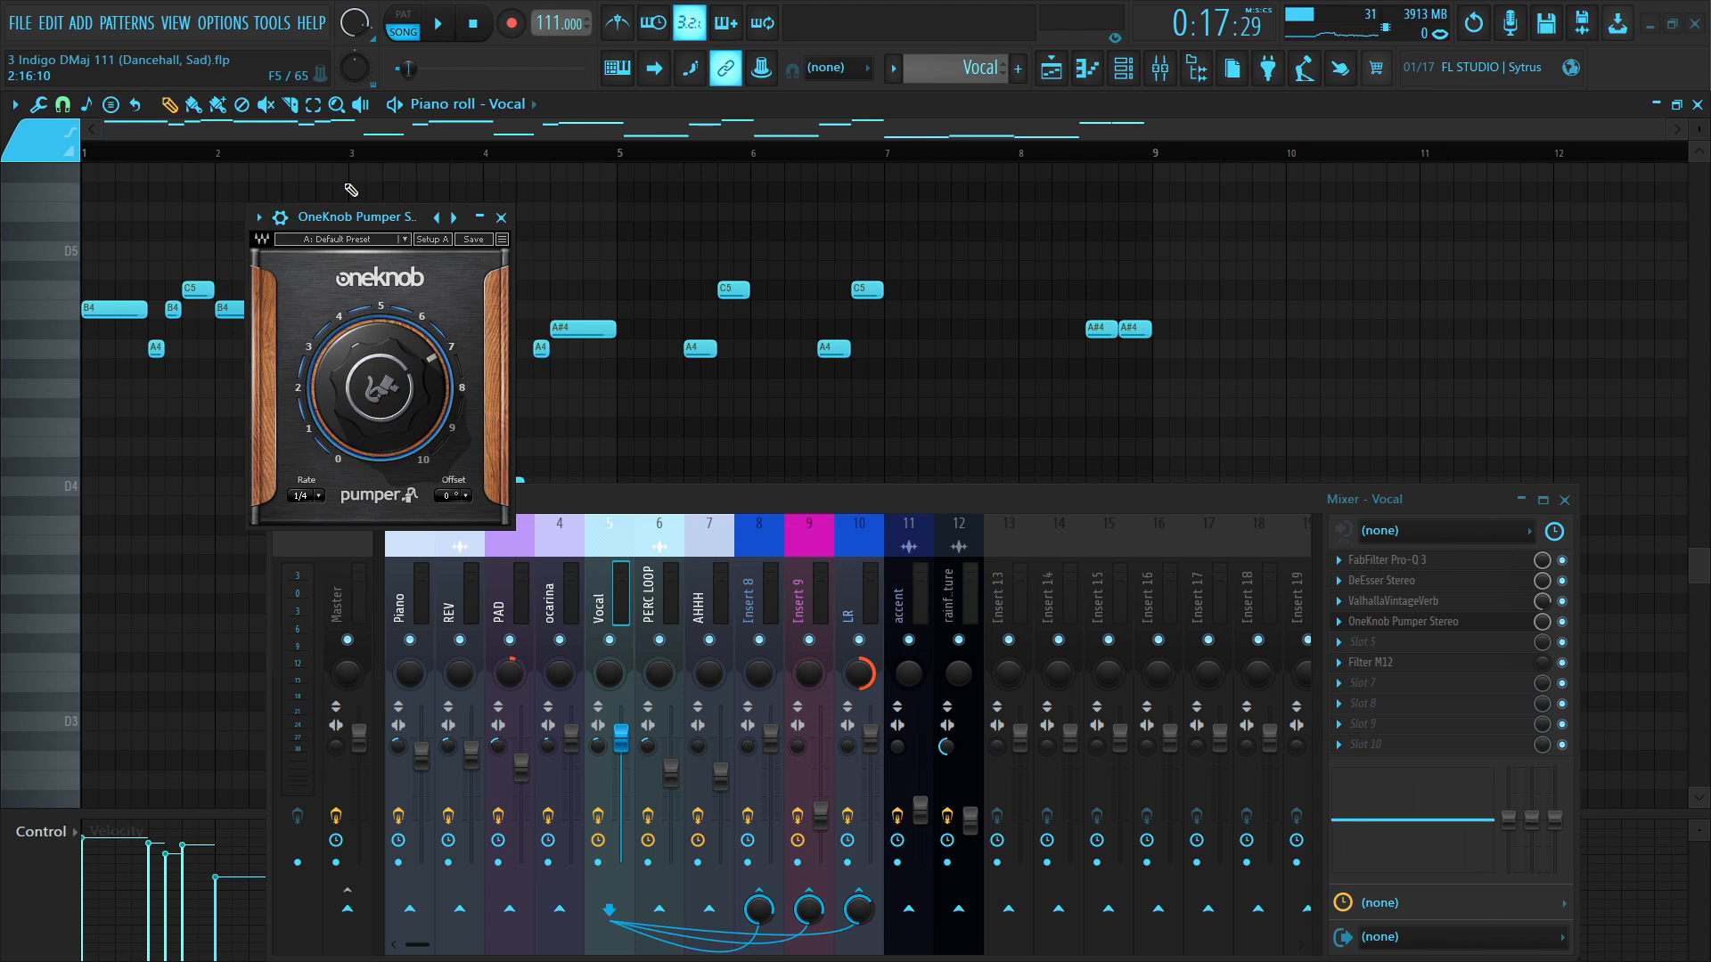
{"action": "key", "text": "space"}
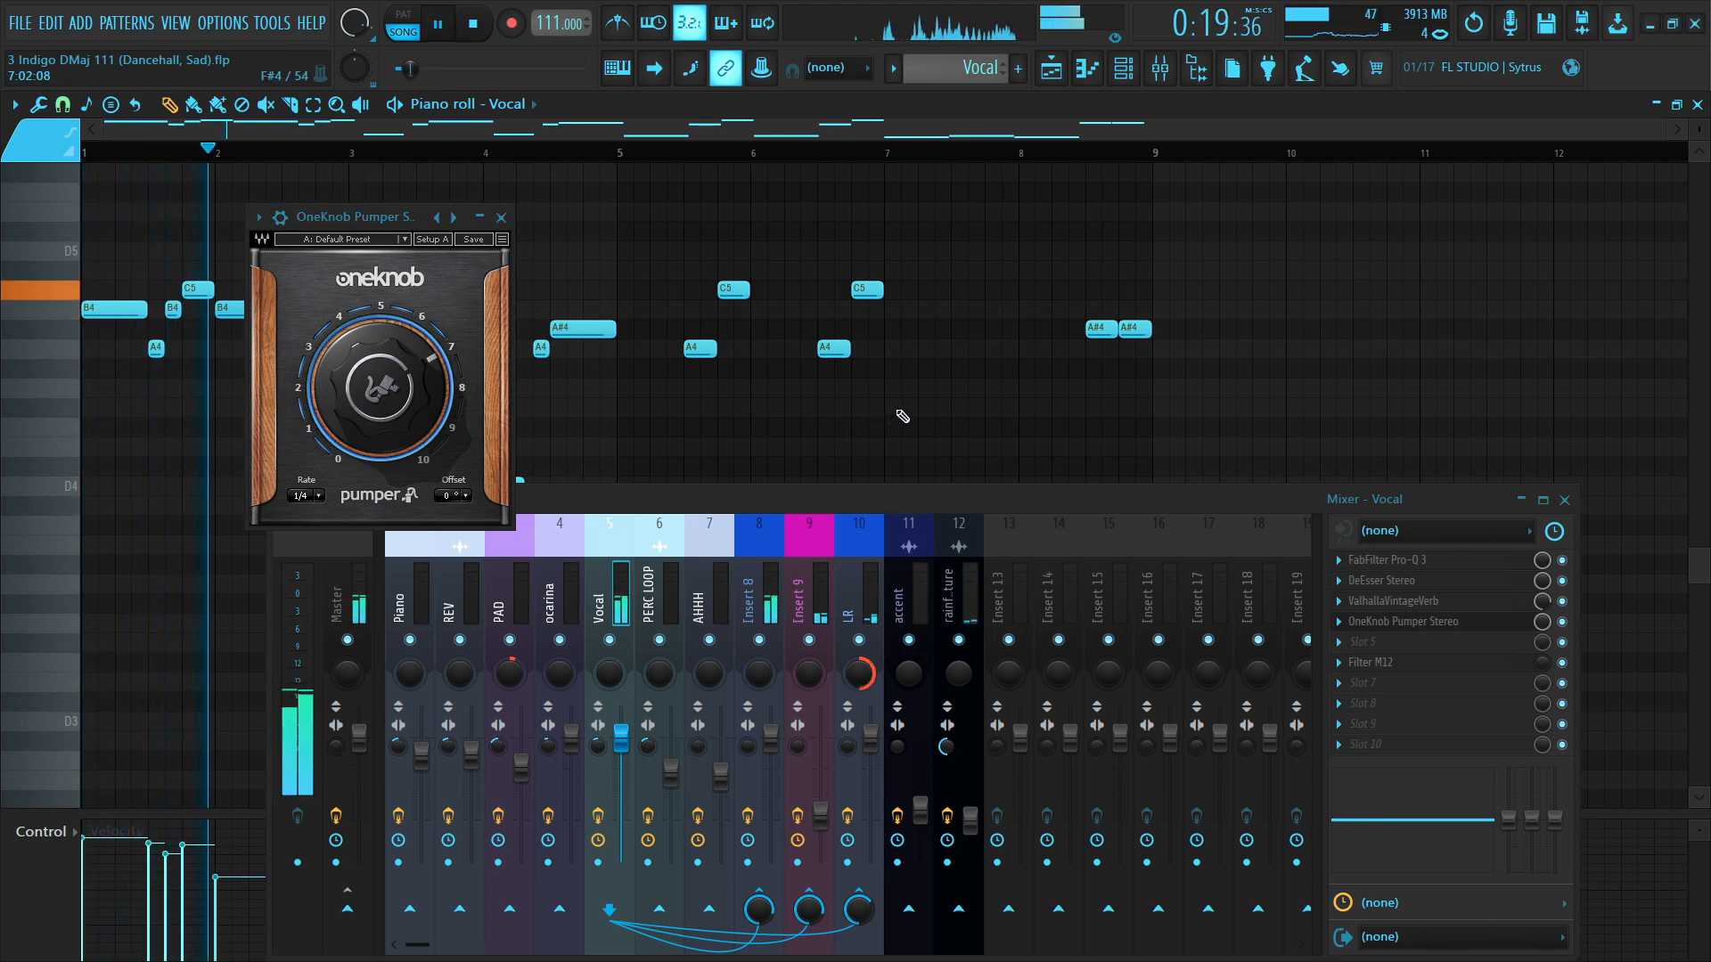
{"action": "key", "text": "space"}
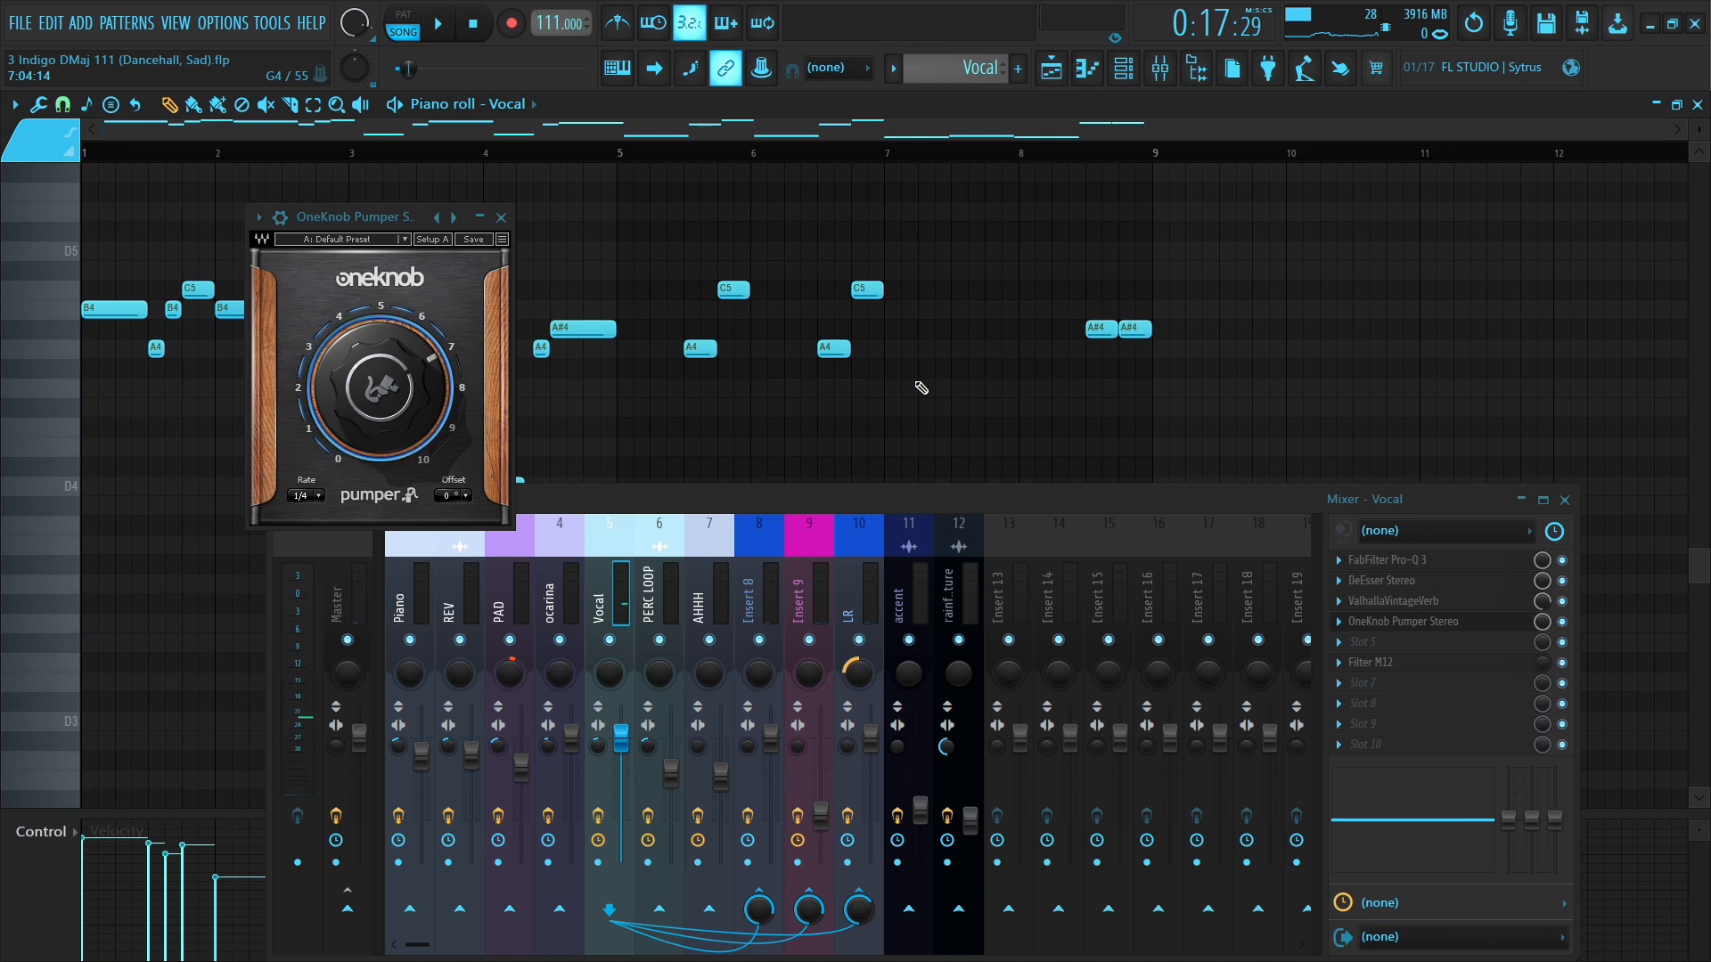
{"action": "key", "text": "Escape"}
{"action": "left_click", "coordinate": [1163, 76]}
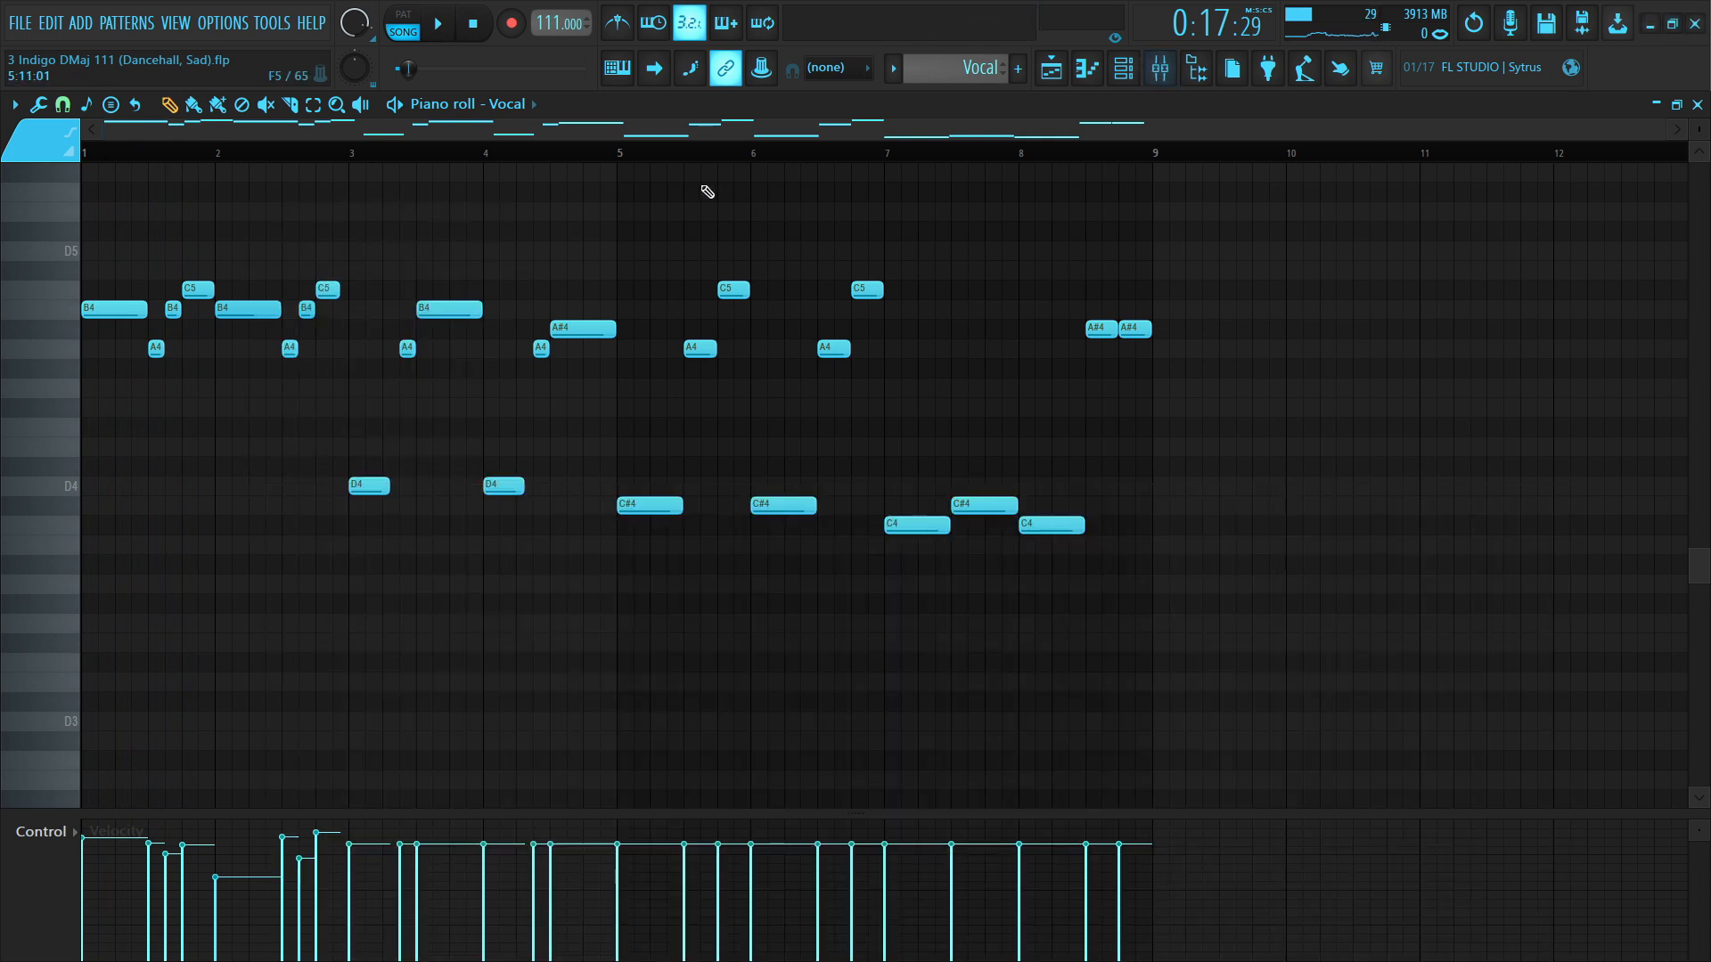
{"action": "key", "text": "space"}
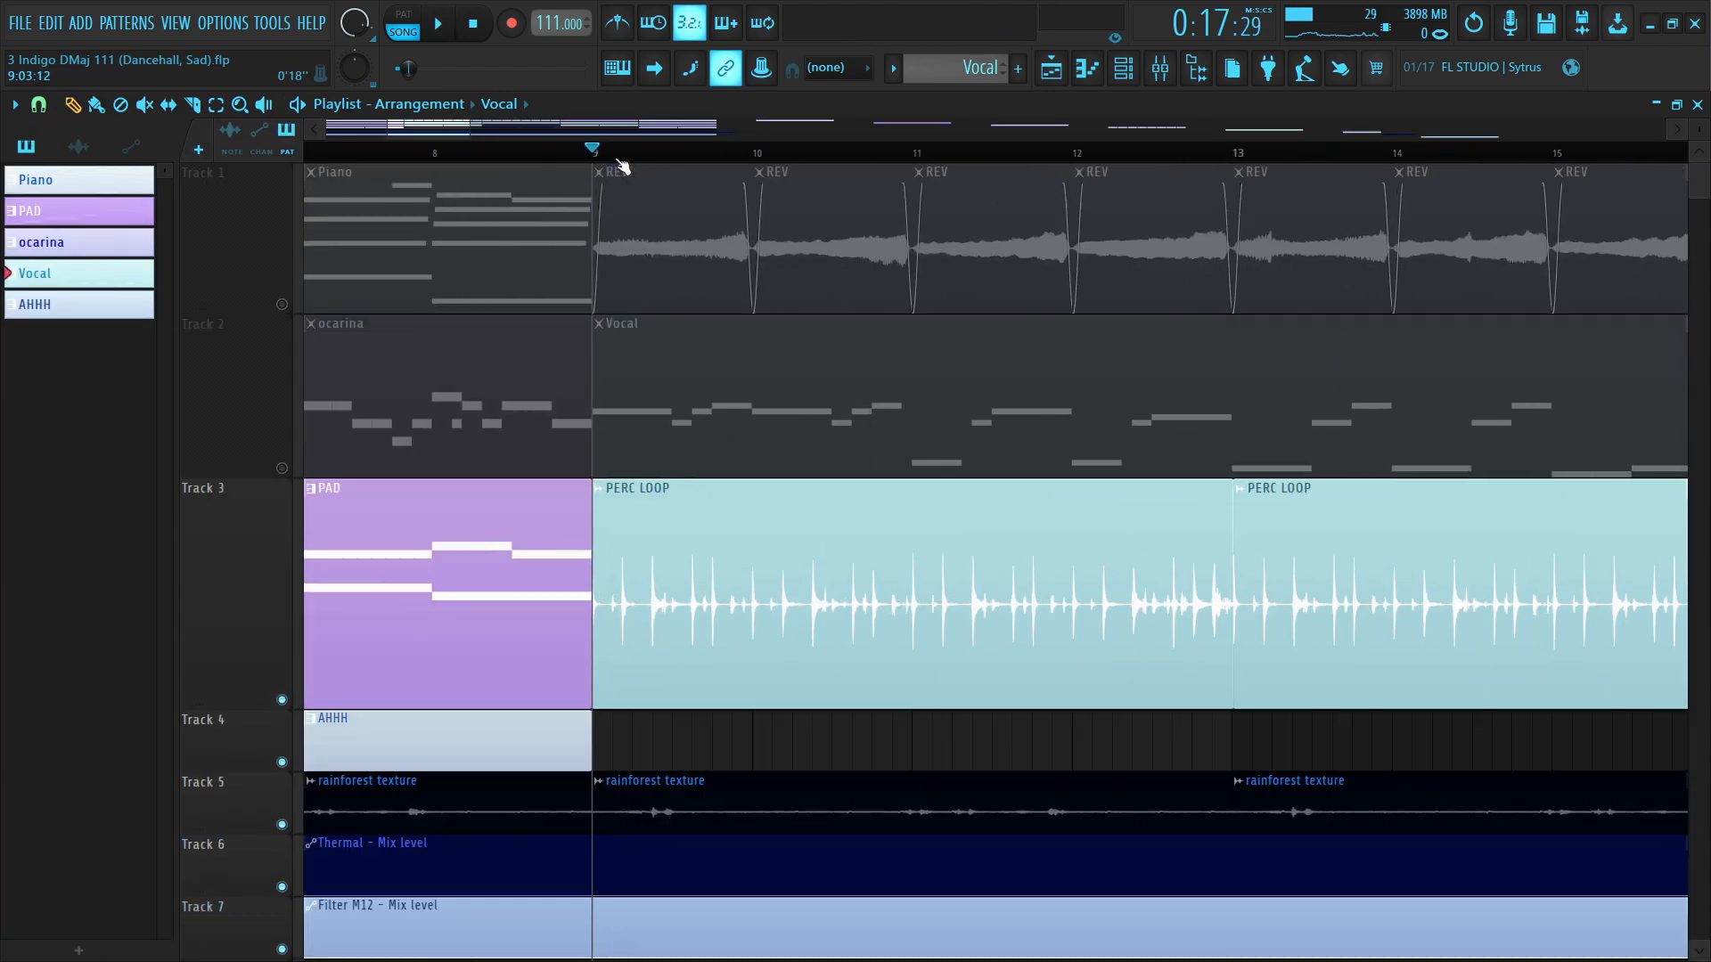
- Show the PERC LOOP clip on Track 3 close up from bar 9 and mute the rainforest texture on Track 5
{"action": "scroll", "coordinate": [621, 166], "scroll_direction": "up", "scroll_amount": 6}
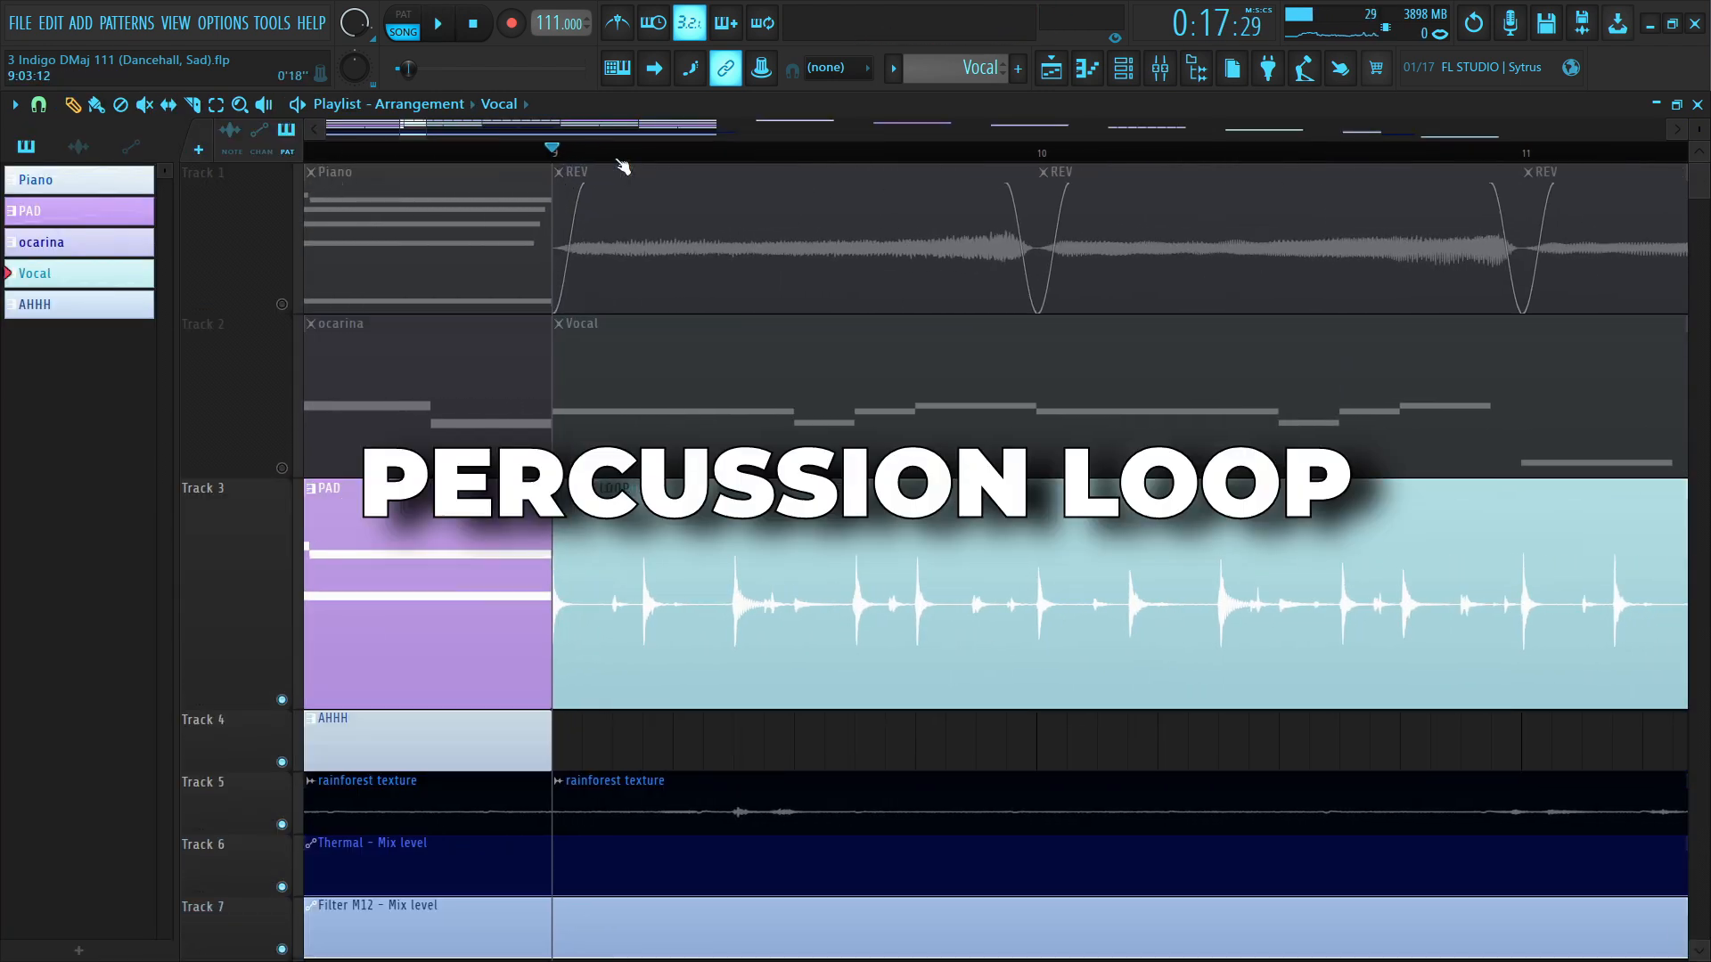
{"action": "scroll", "coordinate": [535, 401], "scroll_direction": "down", "scroll_amount": 2}
{"action": "left_click", "coordinate": [283, 699]}
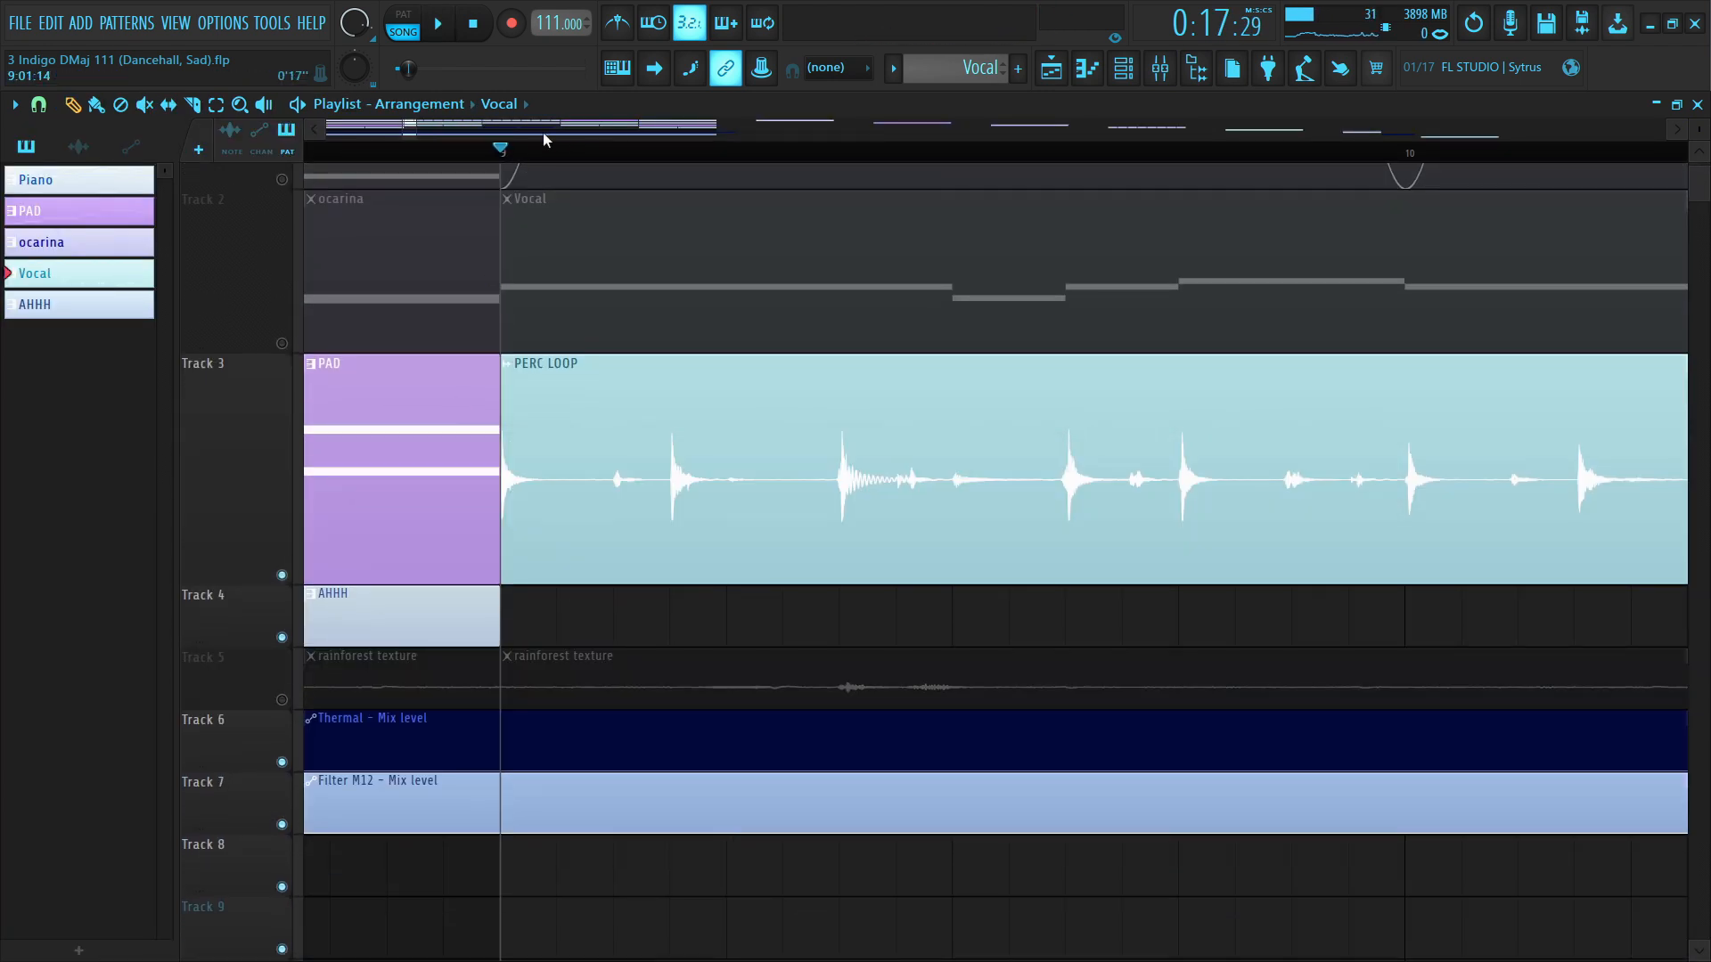
- Inspect FabFilter Pro-Q 3 and the effect chain on the PERC LOOP mixer track, close the mixer and play the loop from bar 9
{"action": "left_click", "coordinate": [1161, 67]}
{"action": "left_click", "coordinate": [1429, 583]}
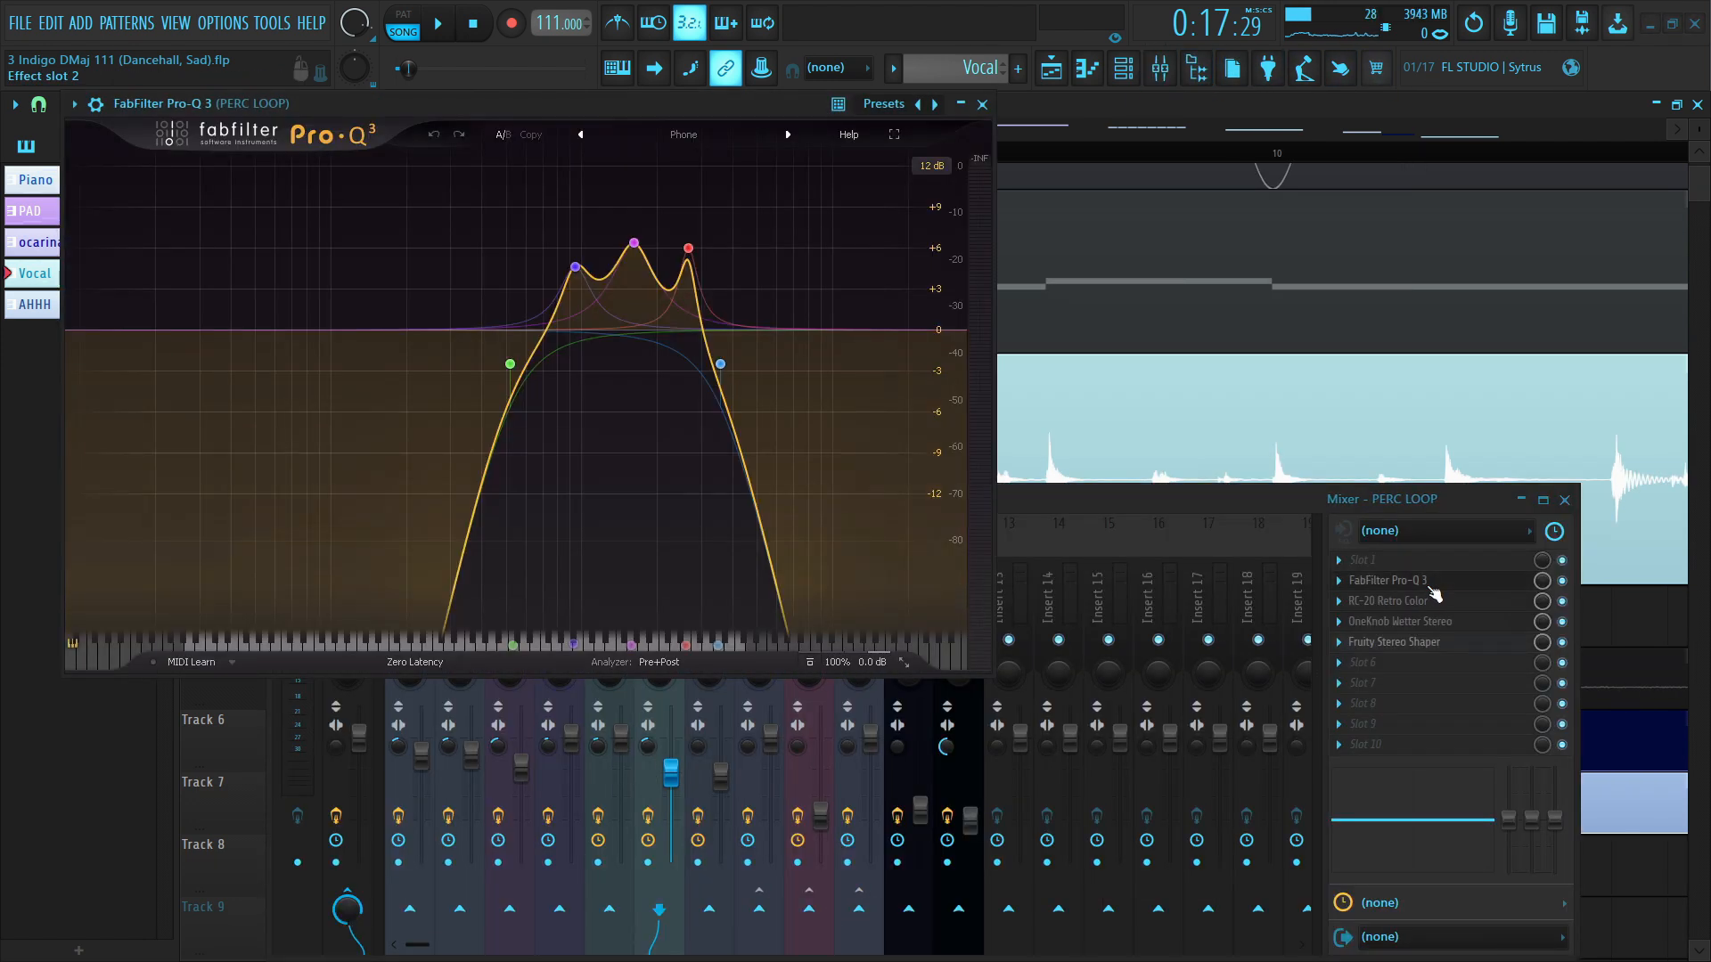
{"action": "left_click", "coordinate": [1431, 584]}
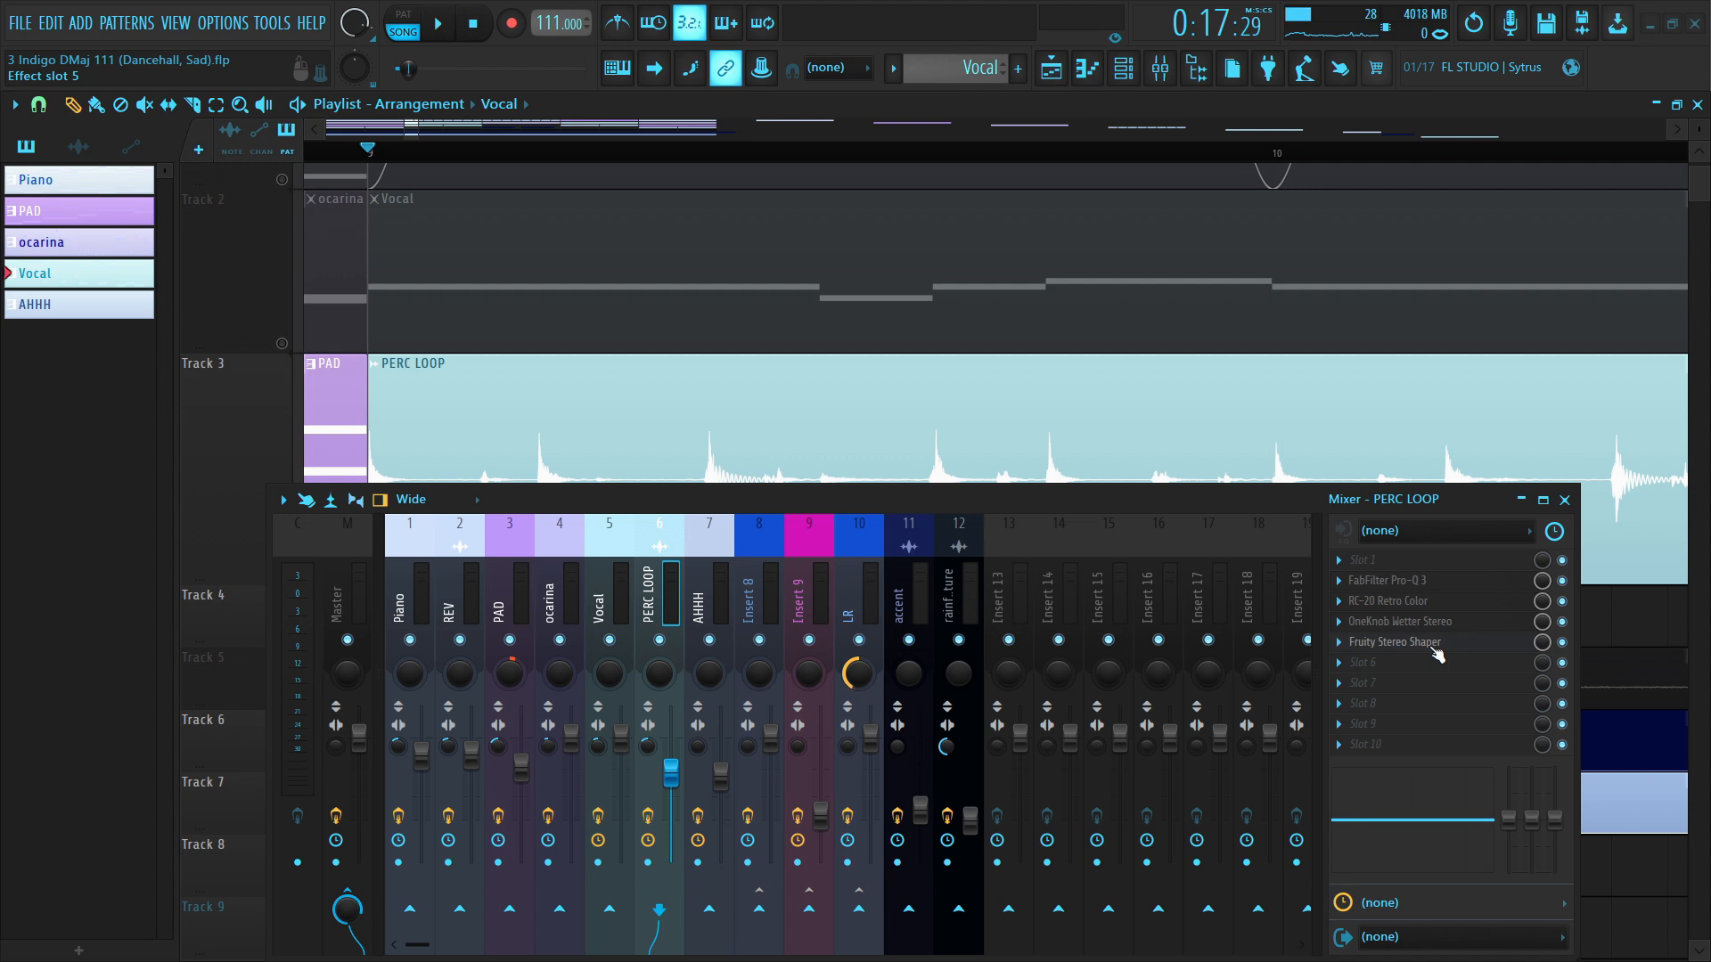
{"action": "scroll", "coordinate": [747, 472], "scroll_direction": "down", "scroll_amount": 3}
{"action": "left_click", "coordinate": [1161, 66]}
{"action": "scroll", "coordinate": [565, 600], "scroll_direction": "up", "scroll_amount": 5}
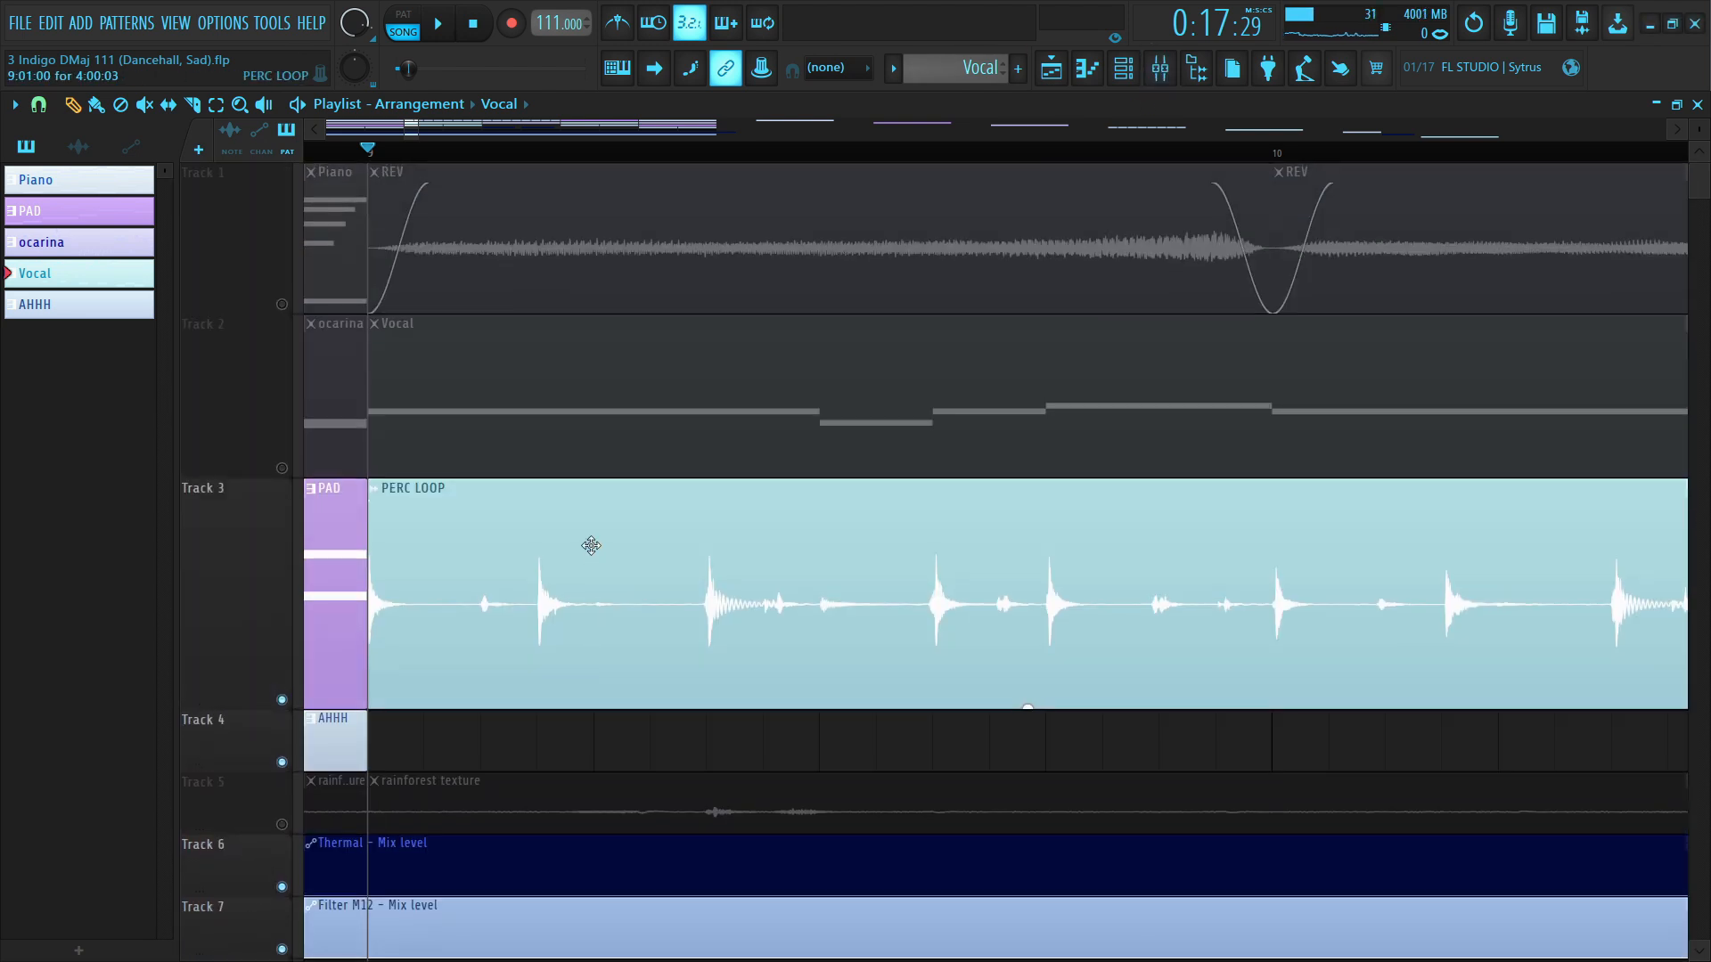
{"action": "key", "text": "space"}
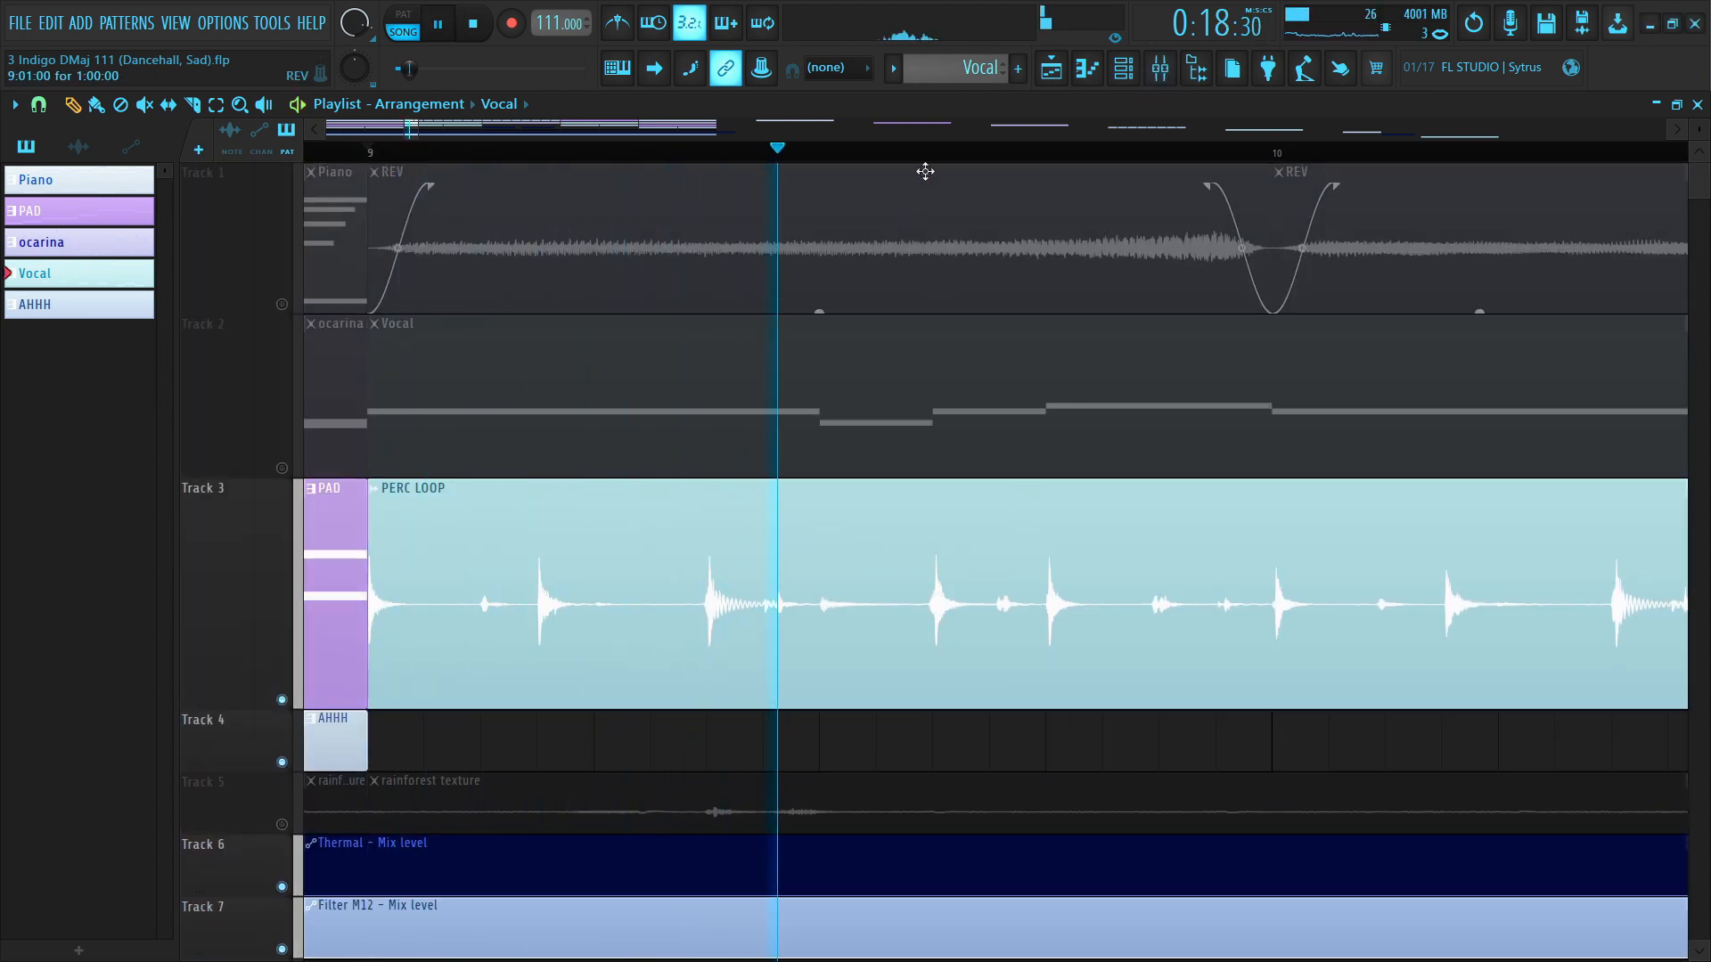
- Bring up the accent clip on Track 4 at bar 17 and mute the PERC LOOP on Track 3
{"action": "scroll", "coordinate": [939, 165], "scroll_direction": "down", "scroll_amount": 5}
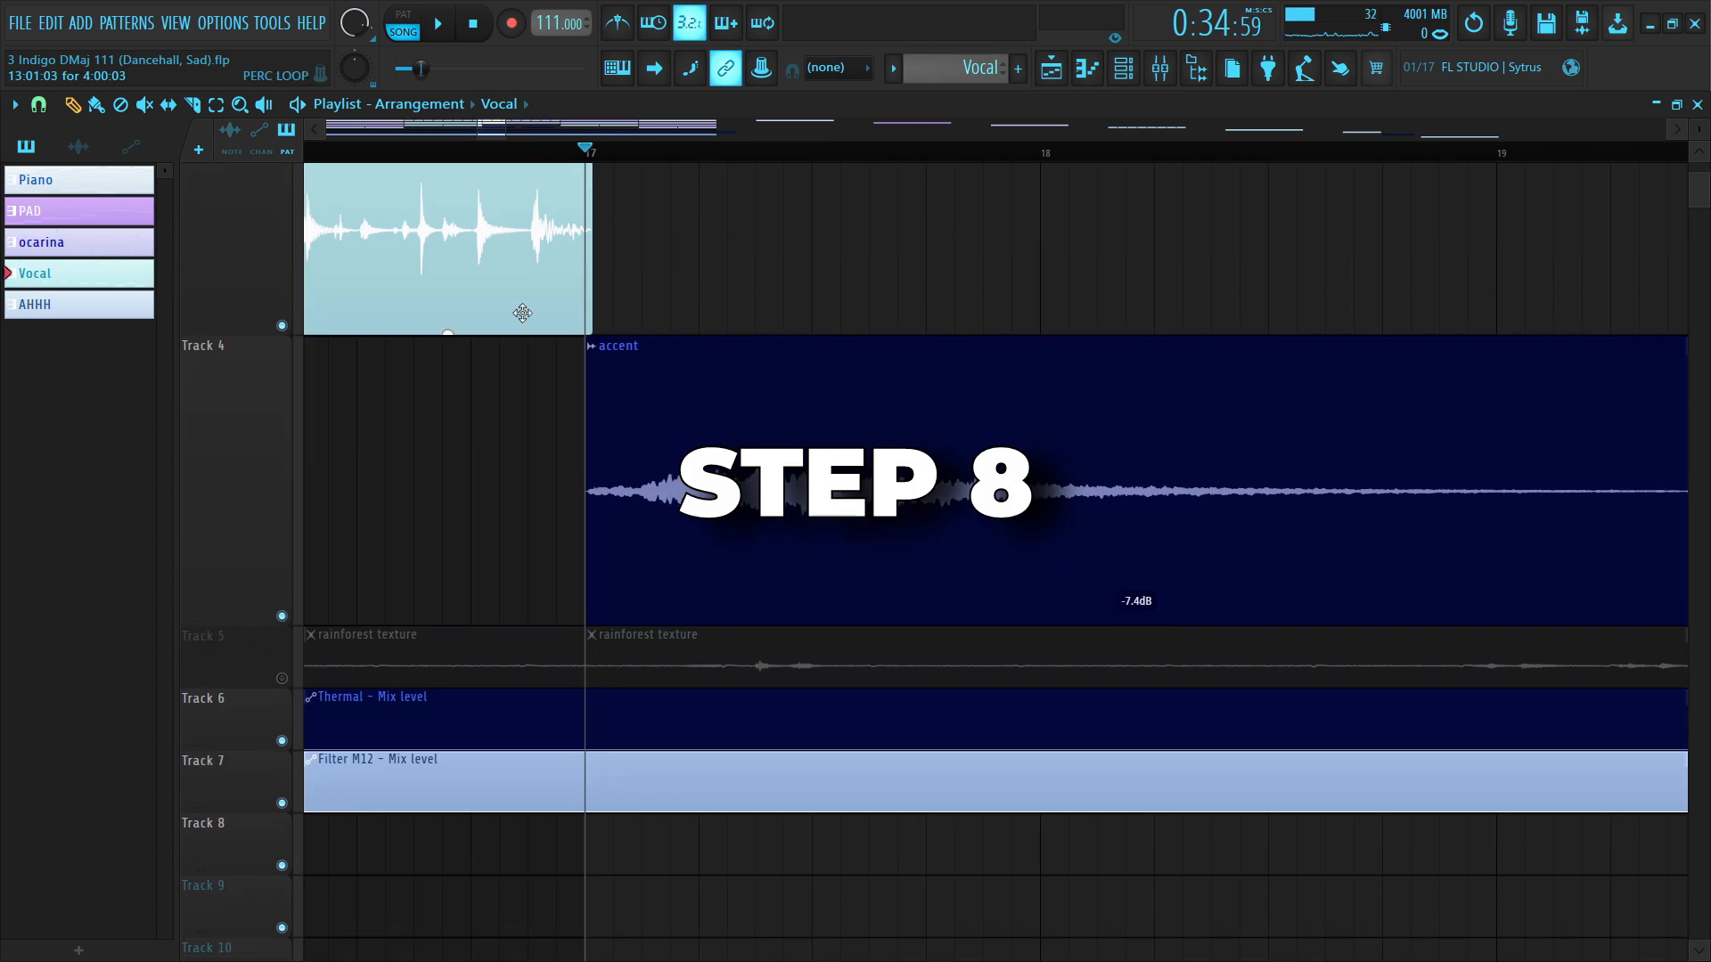
{"action": "left_click", "coordinate": [287, 328]}
{"action": "scroll", "coordinate": [287, 328], "scroll_direction": "up", "scroll_amount": 5}
{"action": "scroll", "coordinate": [287, 474], "scroll_direction": "down", "scroll_amount": 3}
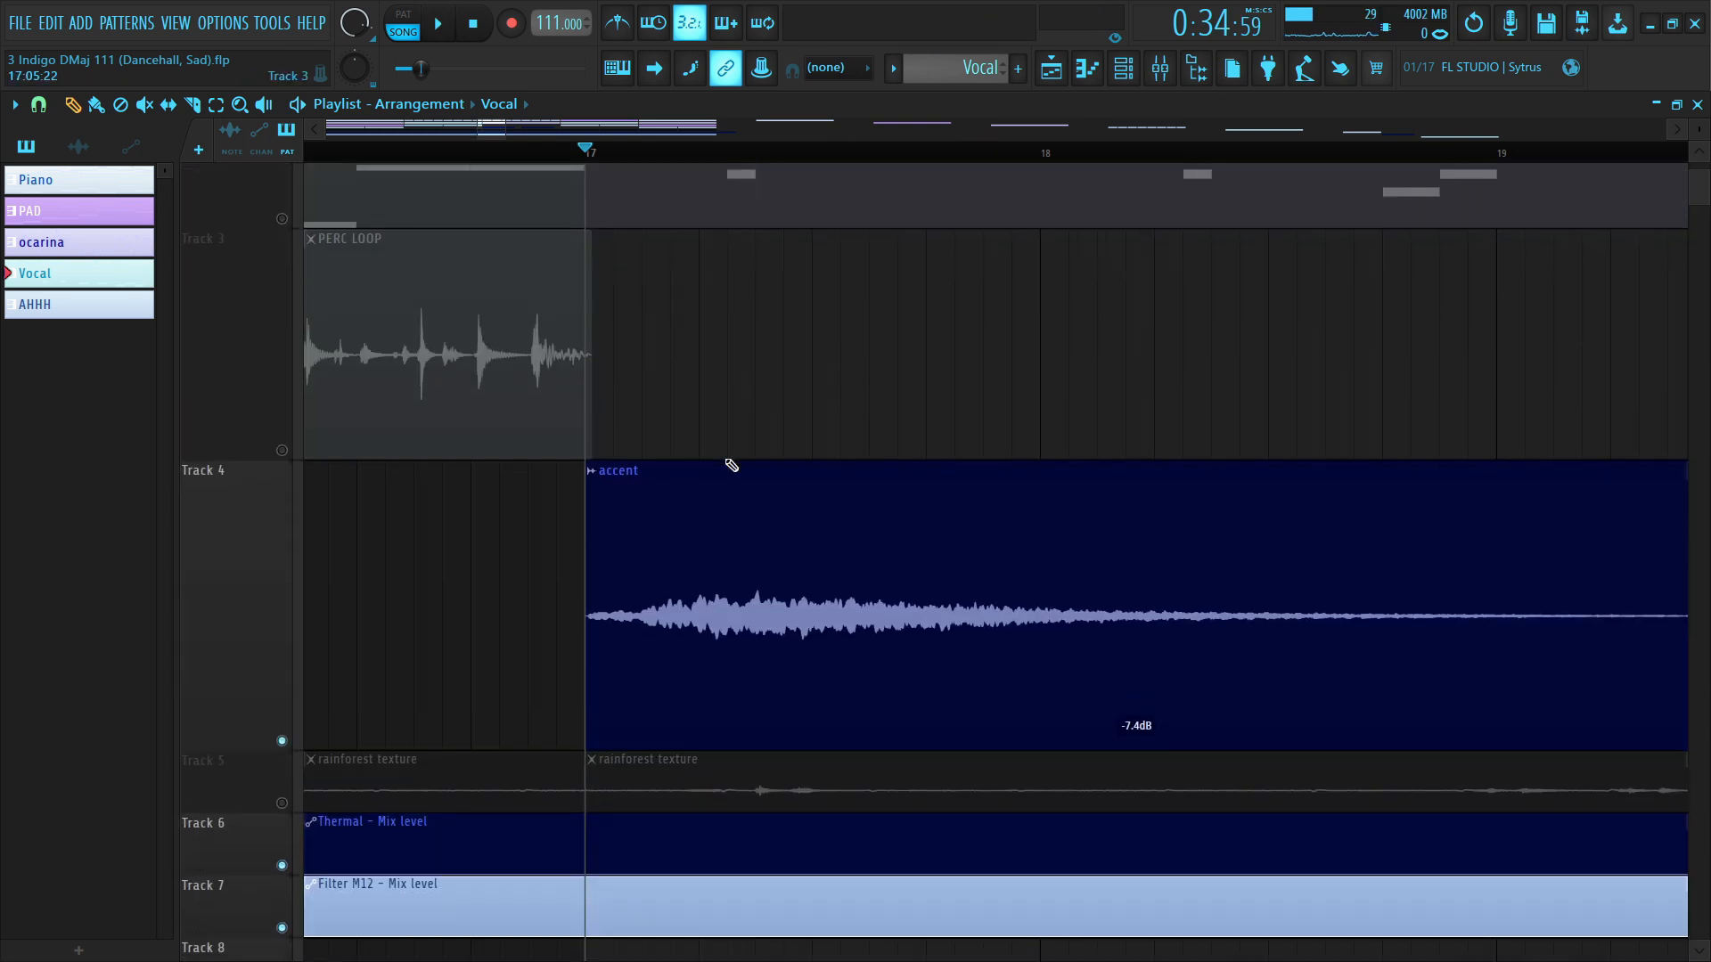
- Open the mixer and show the effect chain of the accent track alongside its clip on Track 4
{"action": "left_click", "coordinate": [1160, 67]}
{"action": "scroll", "coordinate": [902, 310], "scroll_direction": "down", "scroll_amount": 3}
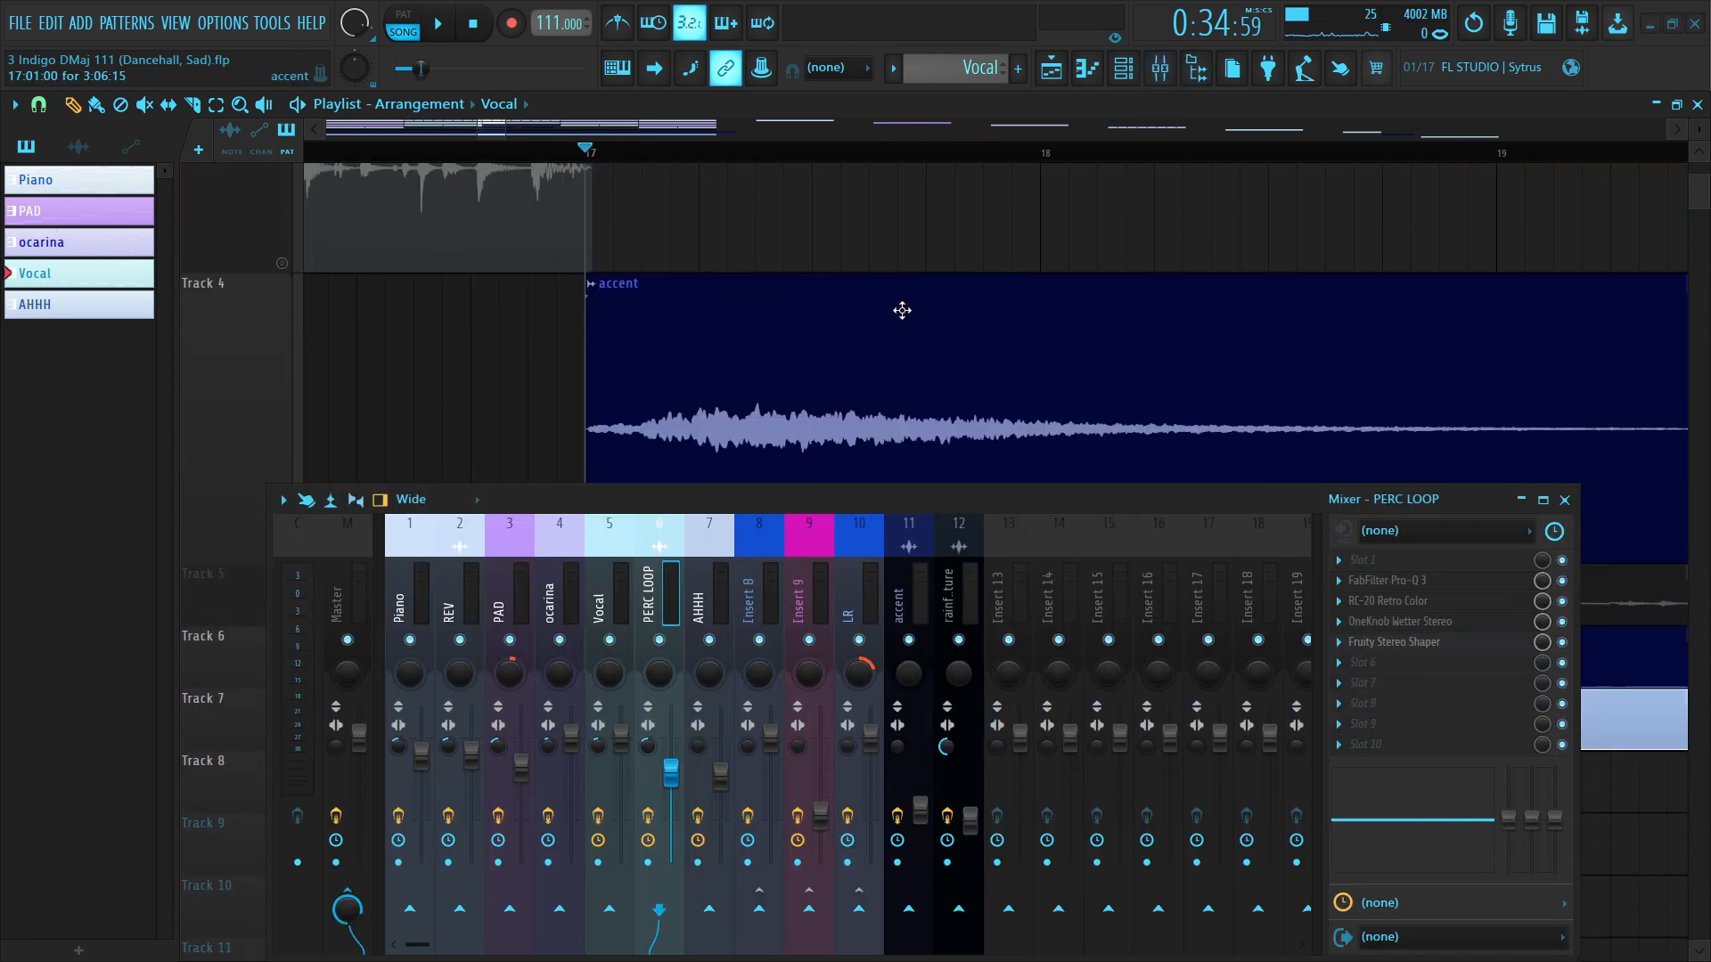
{"action": "scroll", "coordinate": [775, 259], "scroll_direction": "up", "scroll_amount": 4}
{"action": "scroll", "coordinate": [786, 254], "scroll_direction": "down", "scroll_amount": 3}
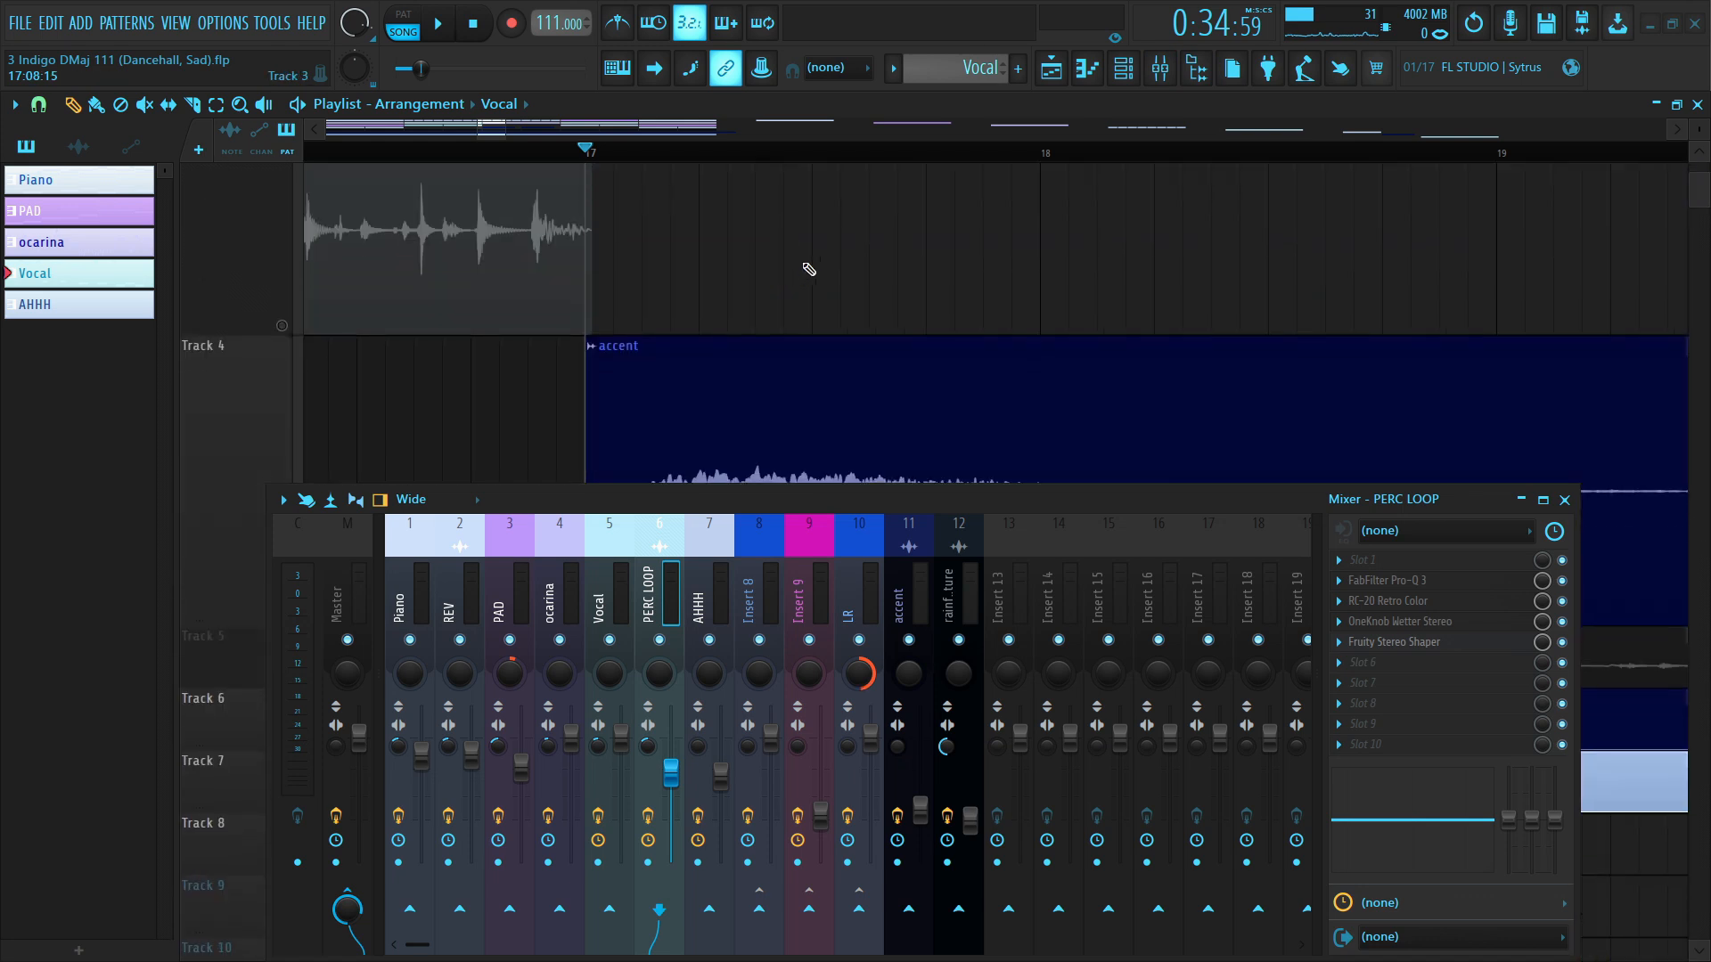
{"action": "scroll", "coordinate": [630, 286], "scroll_direction": "down", "scroll_amount": 1}
{"action": "scroll", "coordinate": [649, 276], "scroll_direction": "up", "scroll_amount": 4}
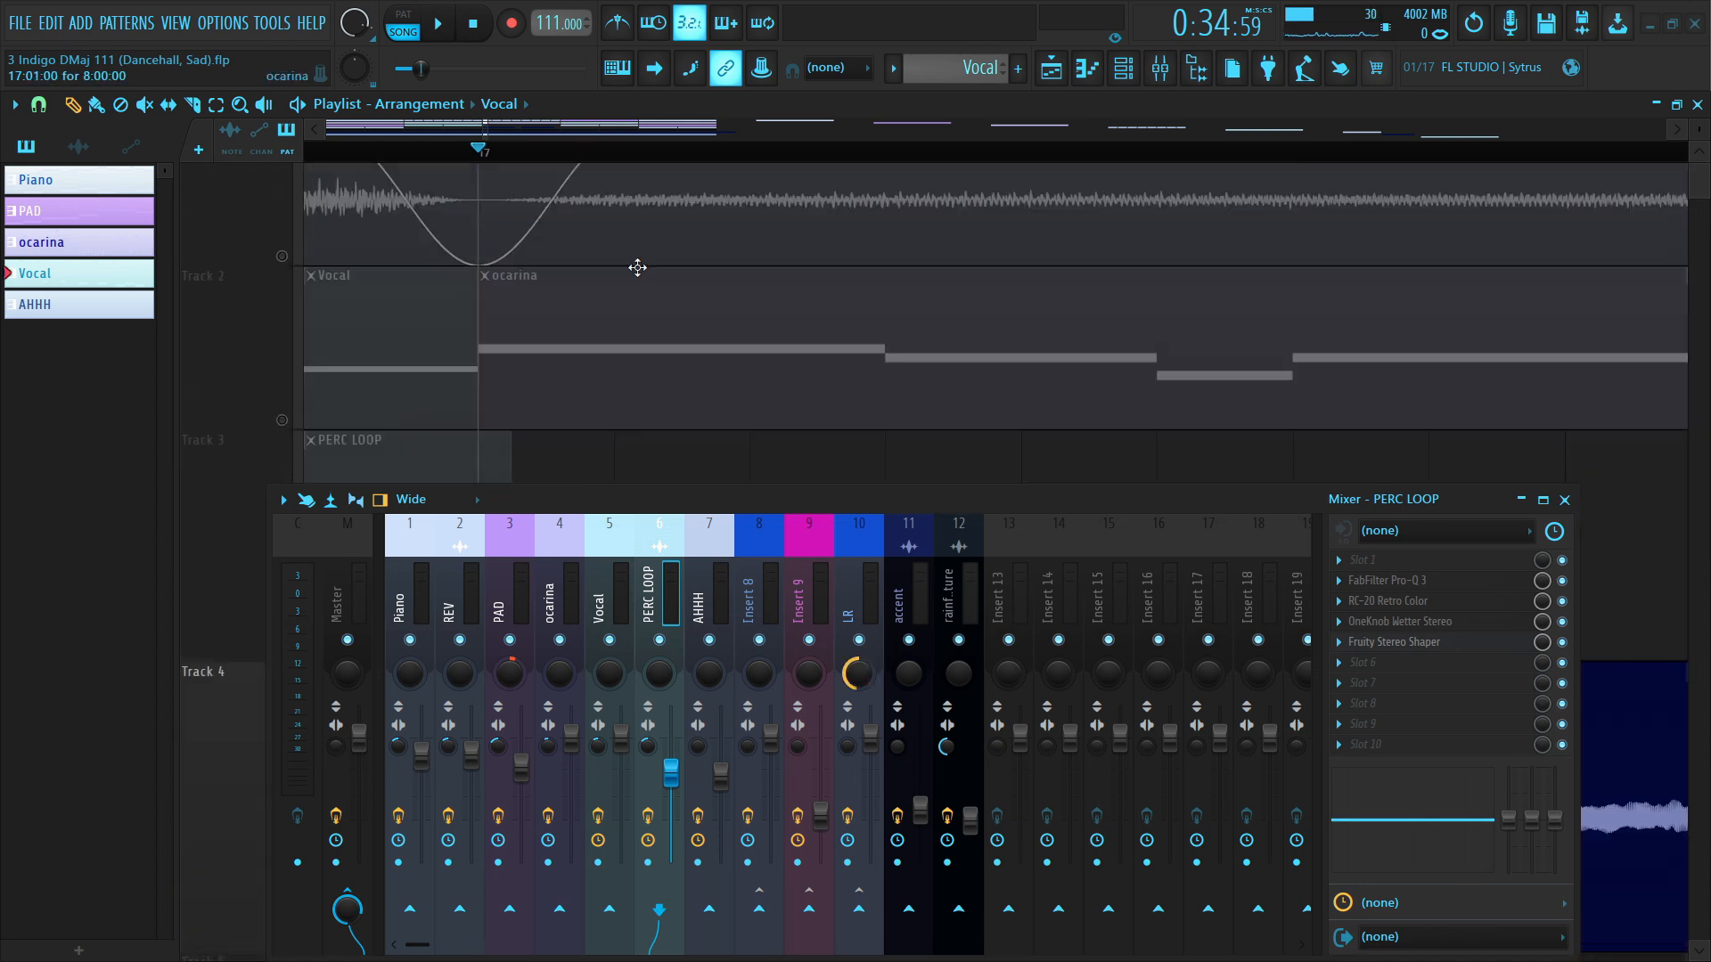
{"action": "scroll", "coordinate": [632, 267], "scroll_direction": "down", "scroll_amount": 5}
{"action": "scroll", "coordinate": [871, 431], "scroll_direction": "up", "scroll_amount": 1}
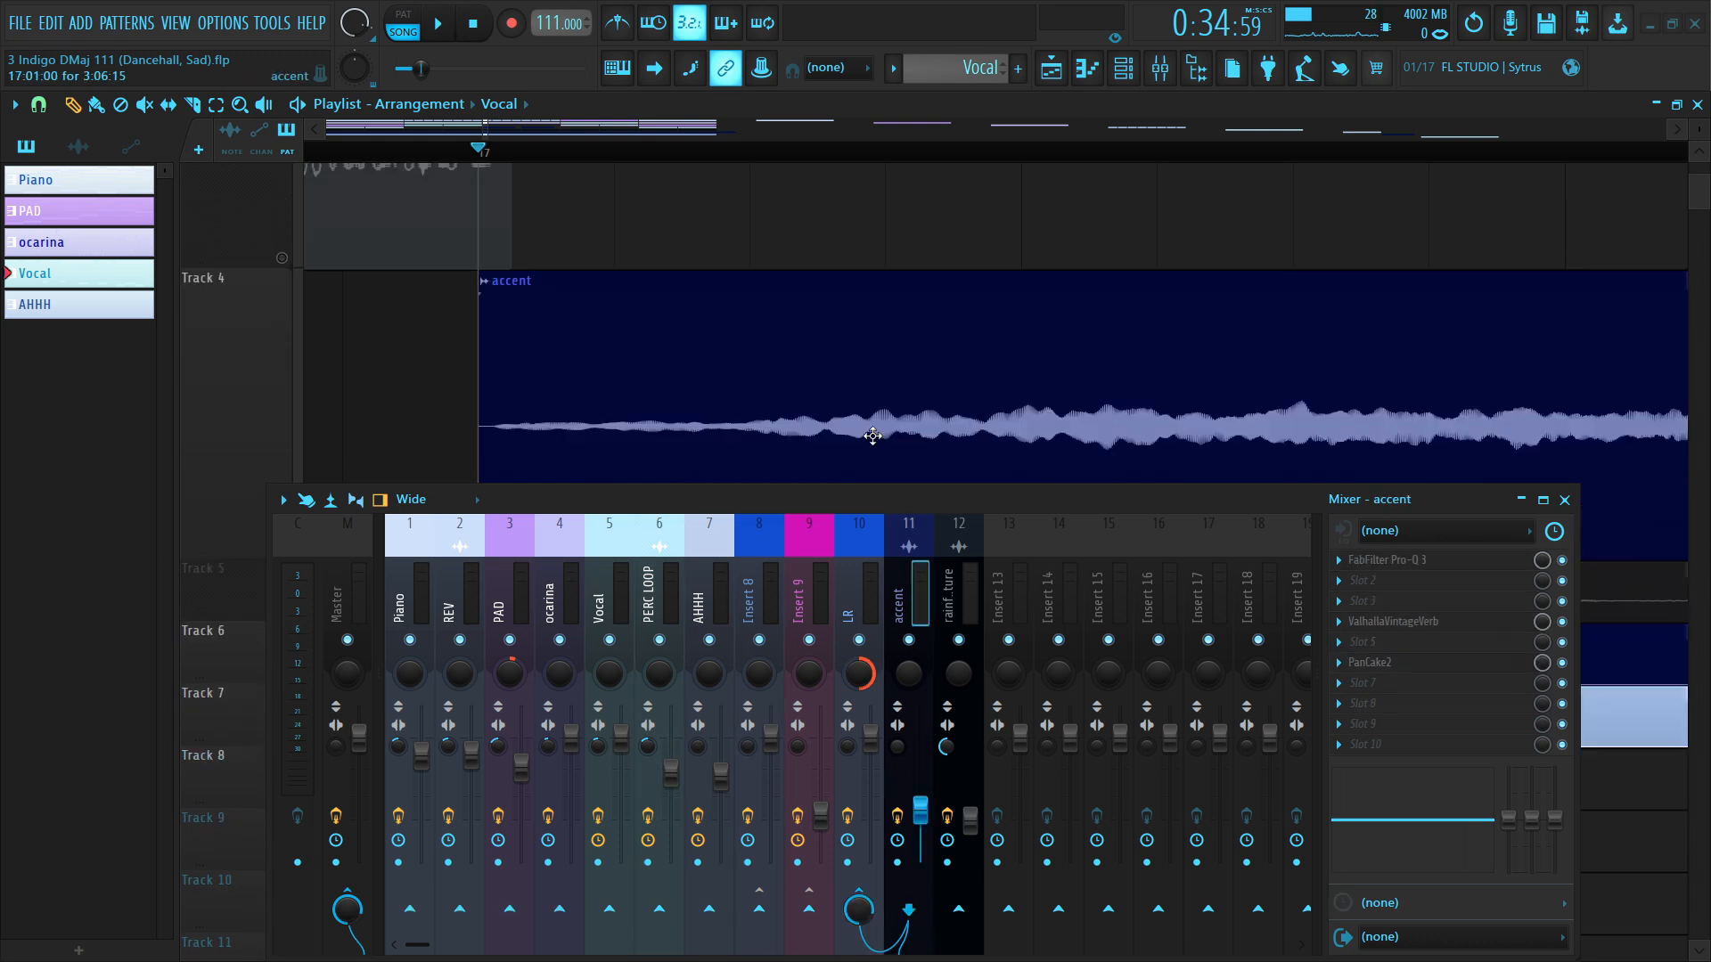
{"action": "left_click", "coordinate": [907, 829]}
{"action": "scroll", "coordinate": [889, 408], "scroll_direction": "down", "scroll_amount": 3}
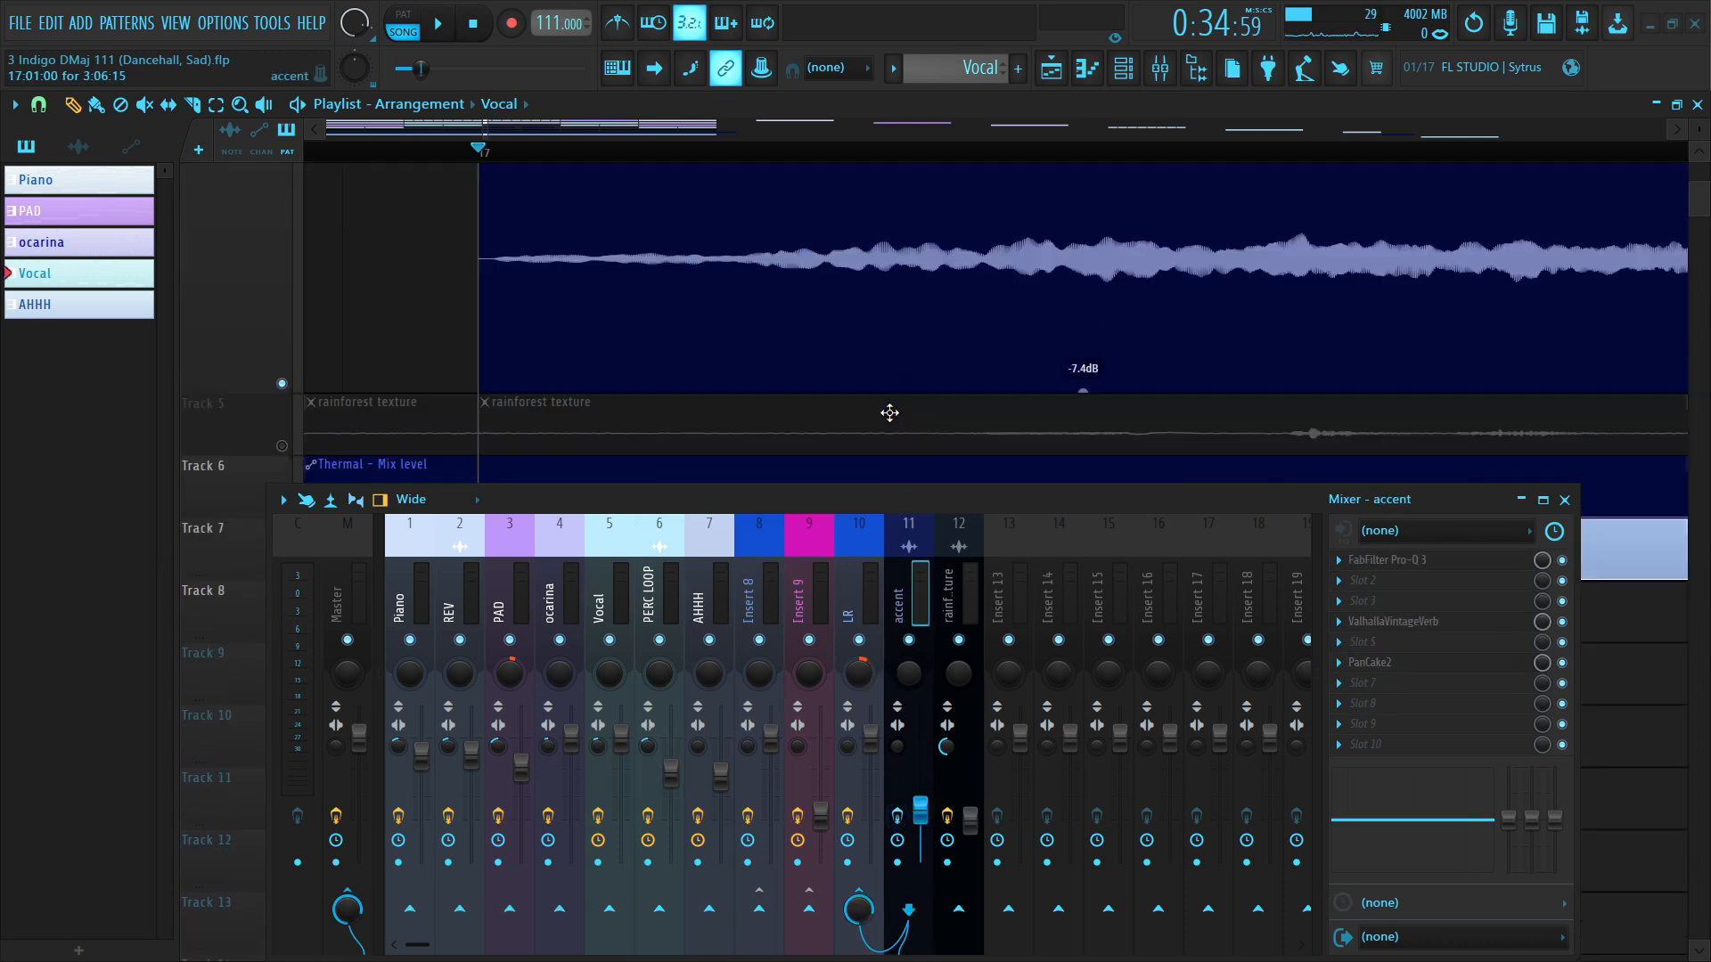
{"action": "scroll", "coordinate": [886, 361], "scroll_direction": "up", "scroll_amount": 2}
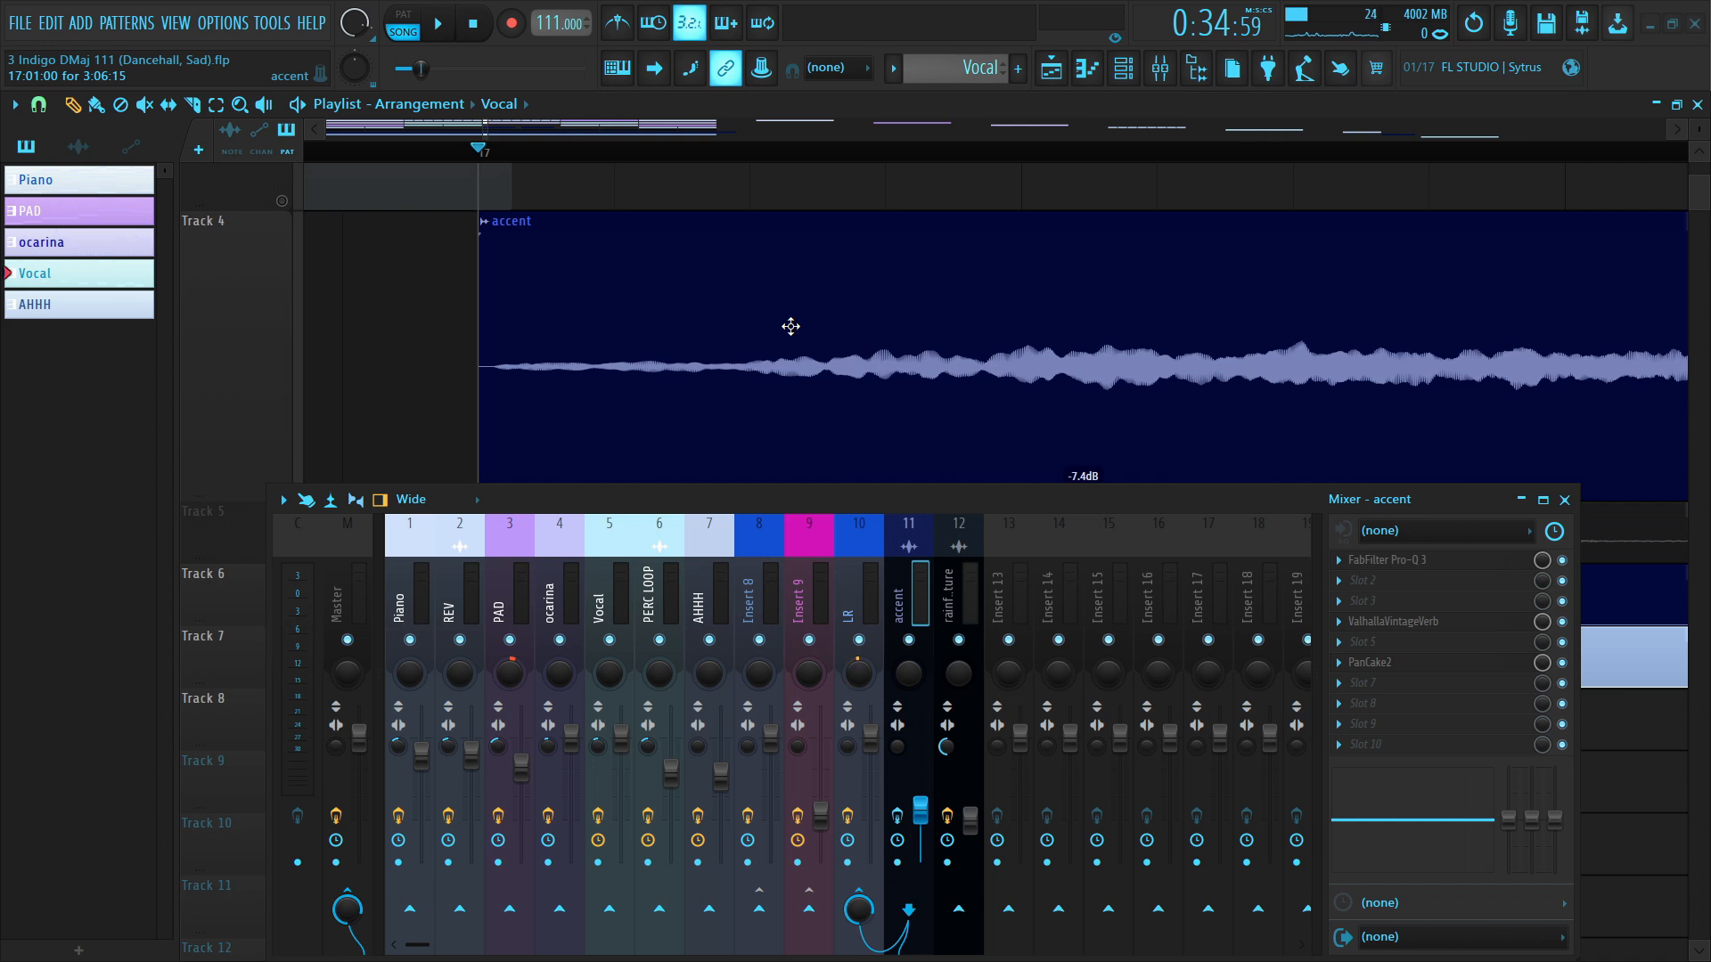
- Audition the accent clip from bar 17, stop playback and zoom out to view the clip through bar 20
{"action": "key", "text": "space"}
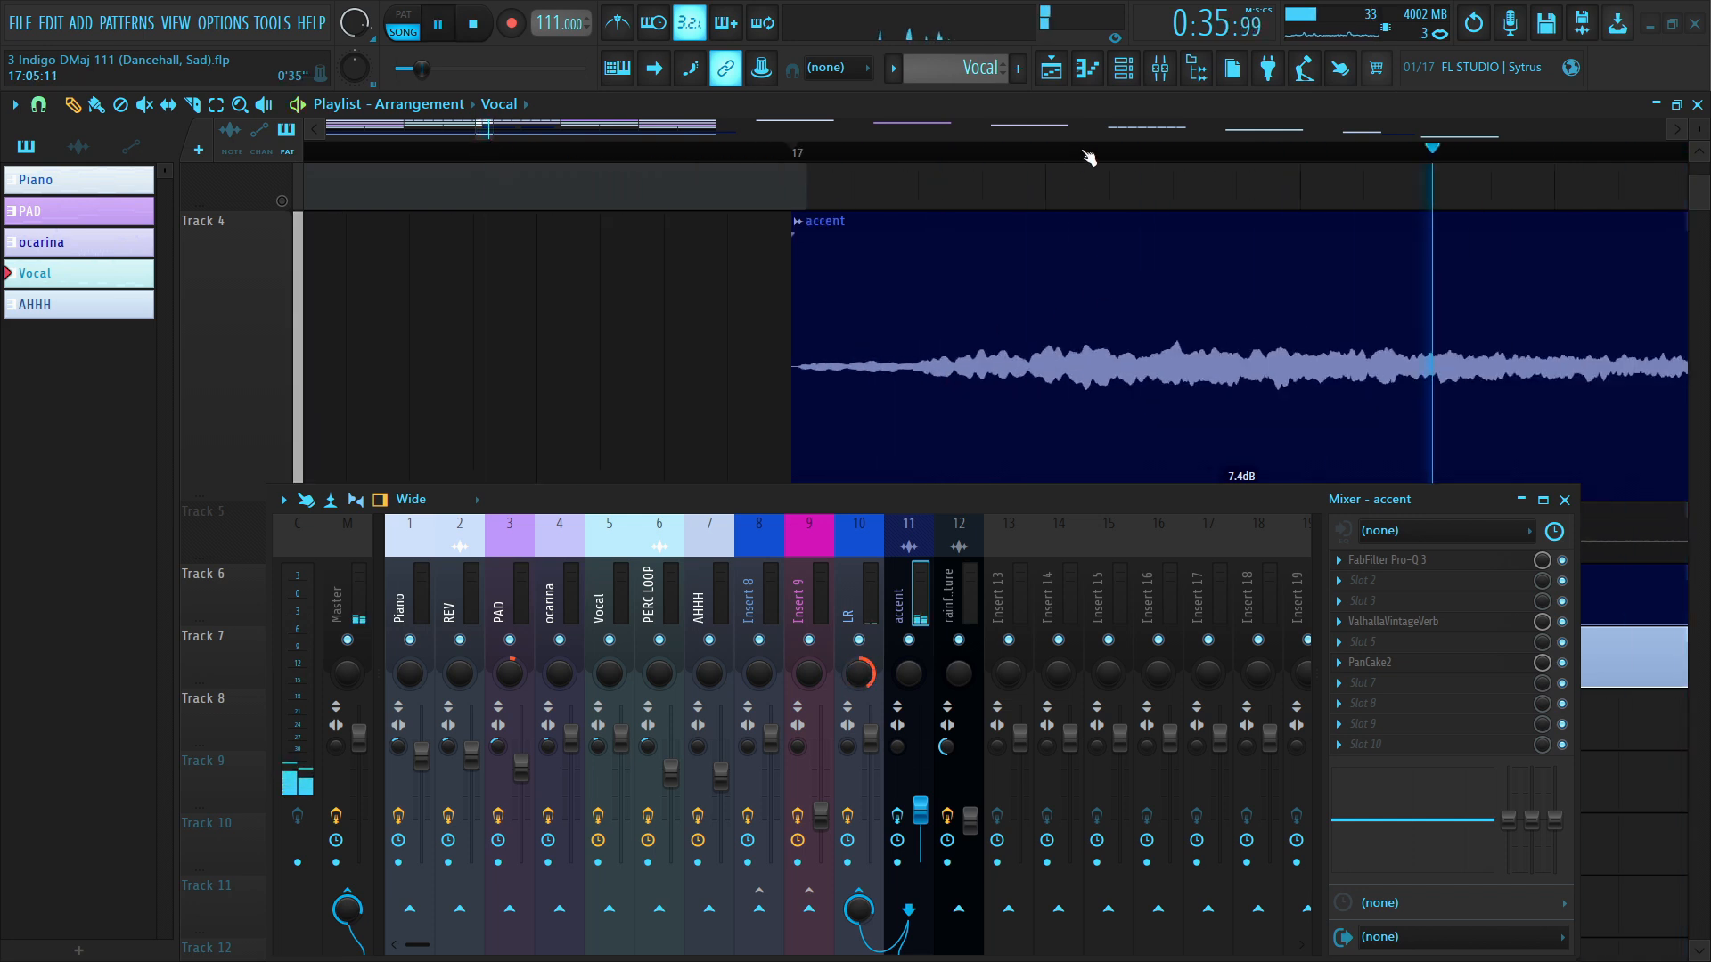
{"action": "key", "text": "space"}
{"action": "left_click", "coordinate": [485, 131]}
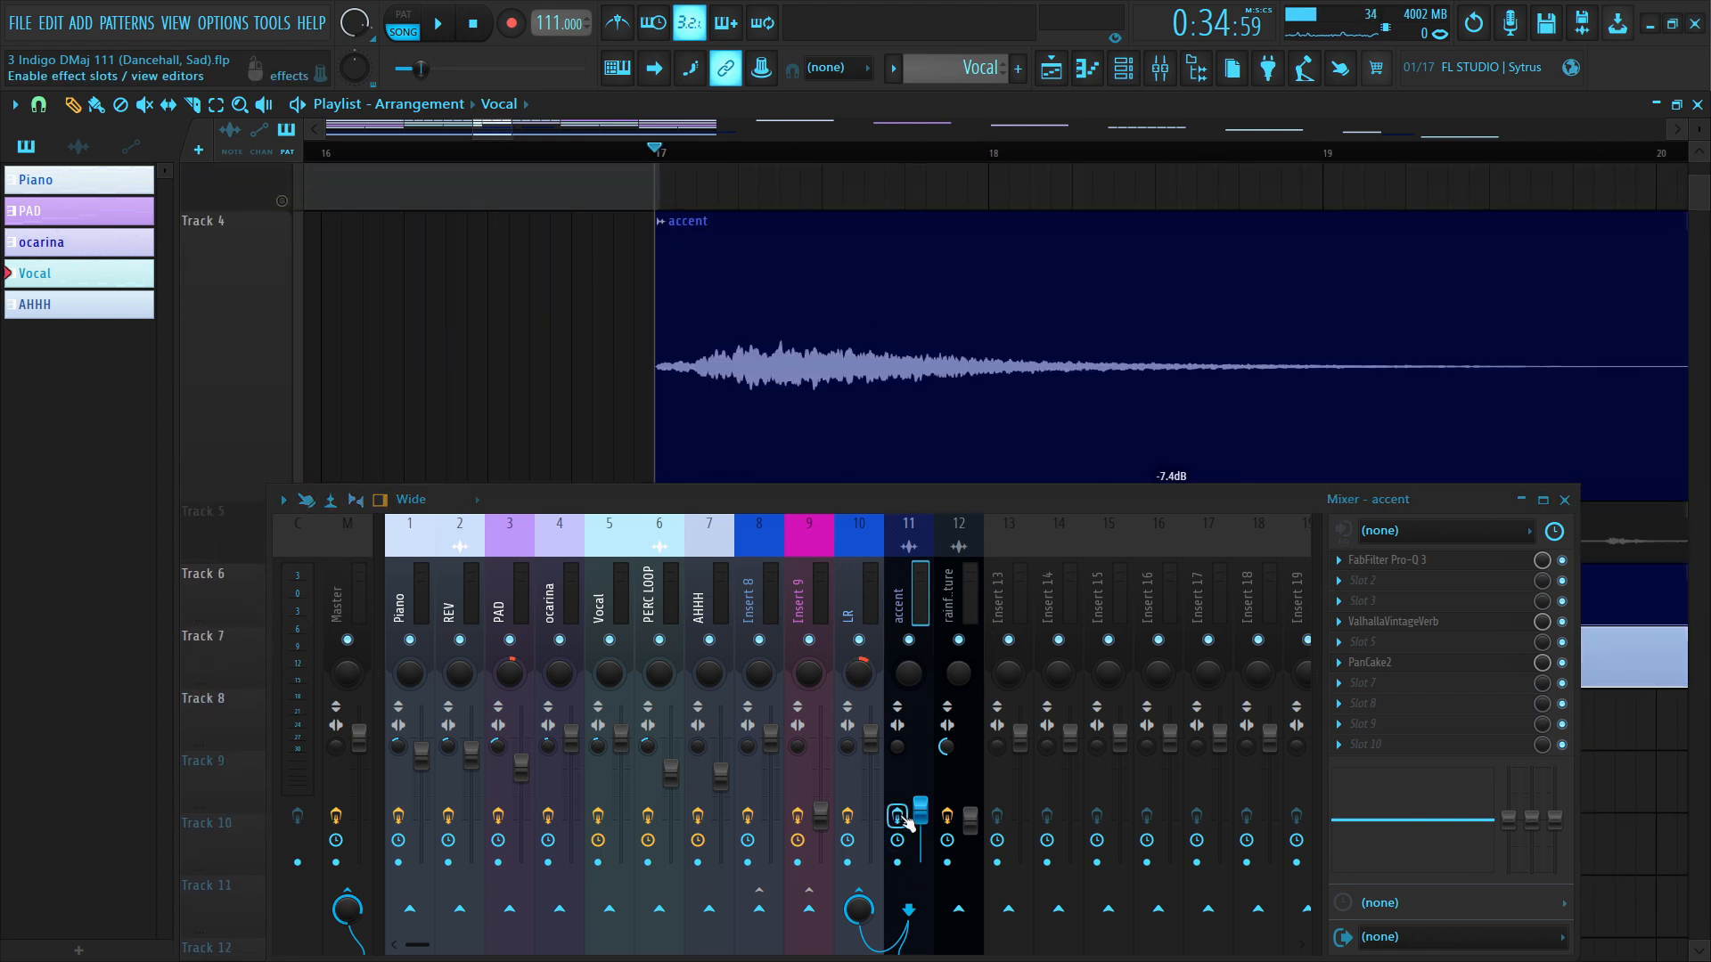
- Examine the ValhallaVintageVerb and PanCake2 settings on the accent mixer track, close both plugins and replay the clip
{"action": "left_click", "coordinate": [1426, 624]}
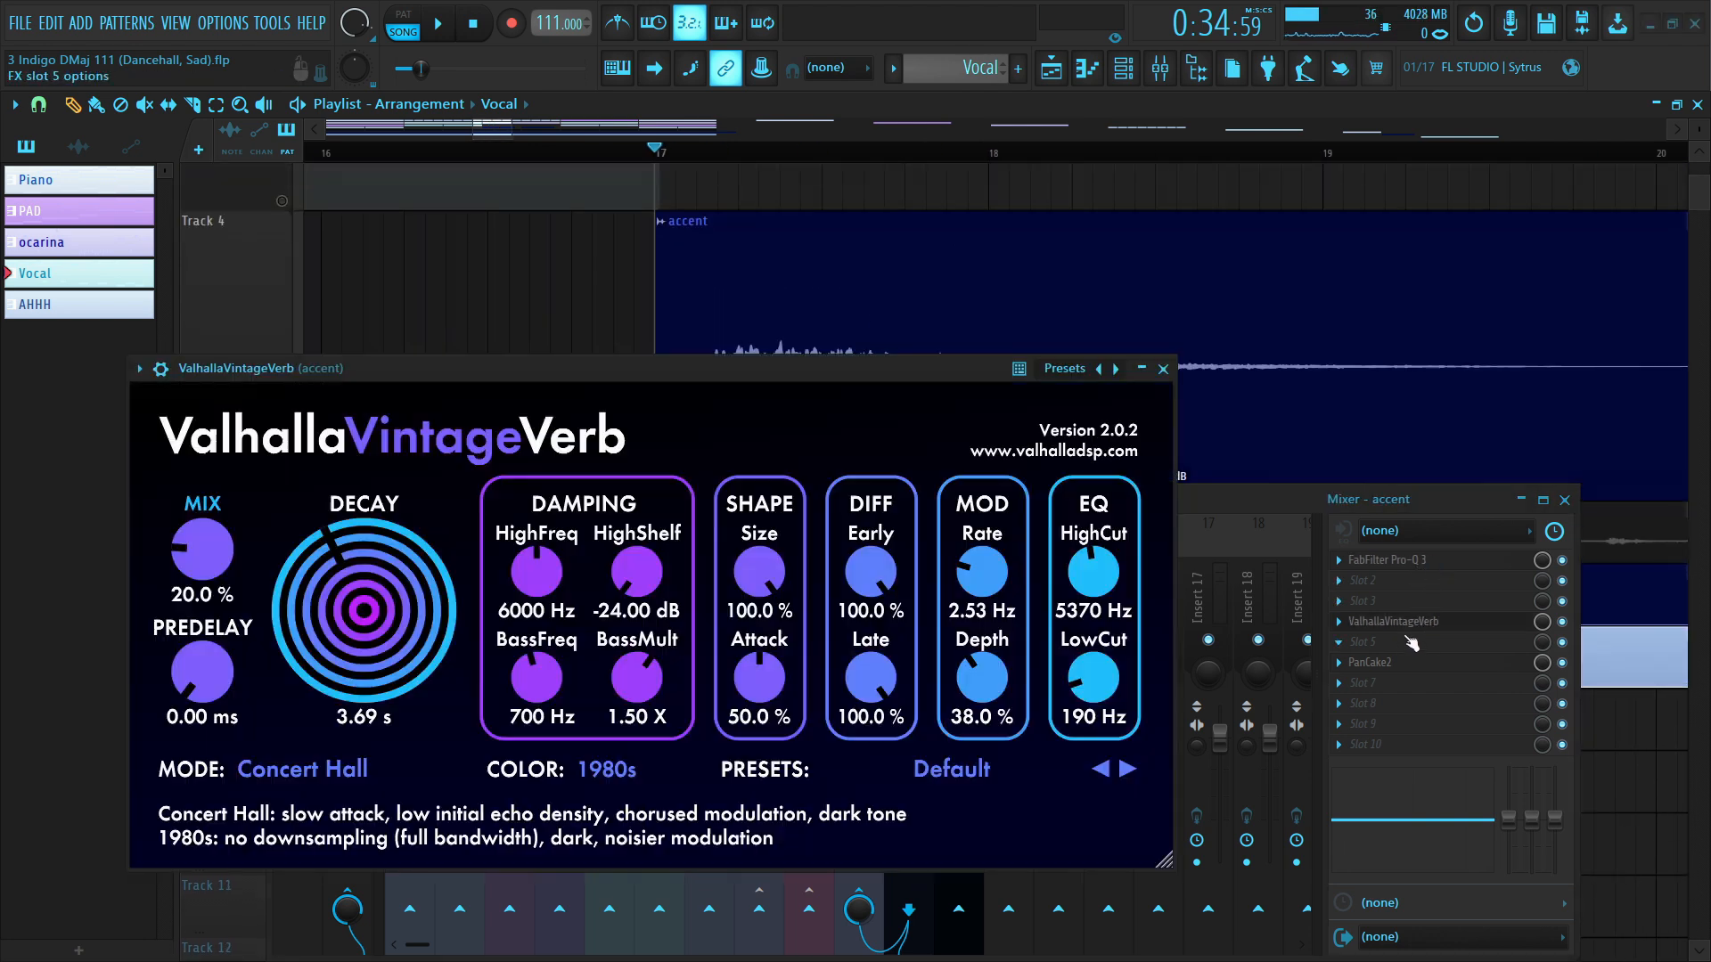
{"action": "key", "text": "Escape"}
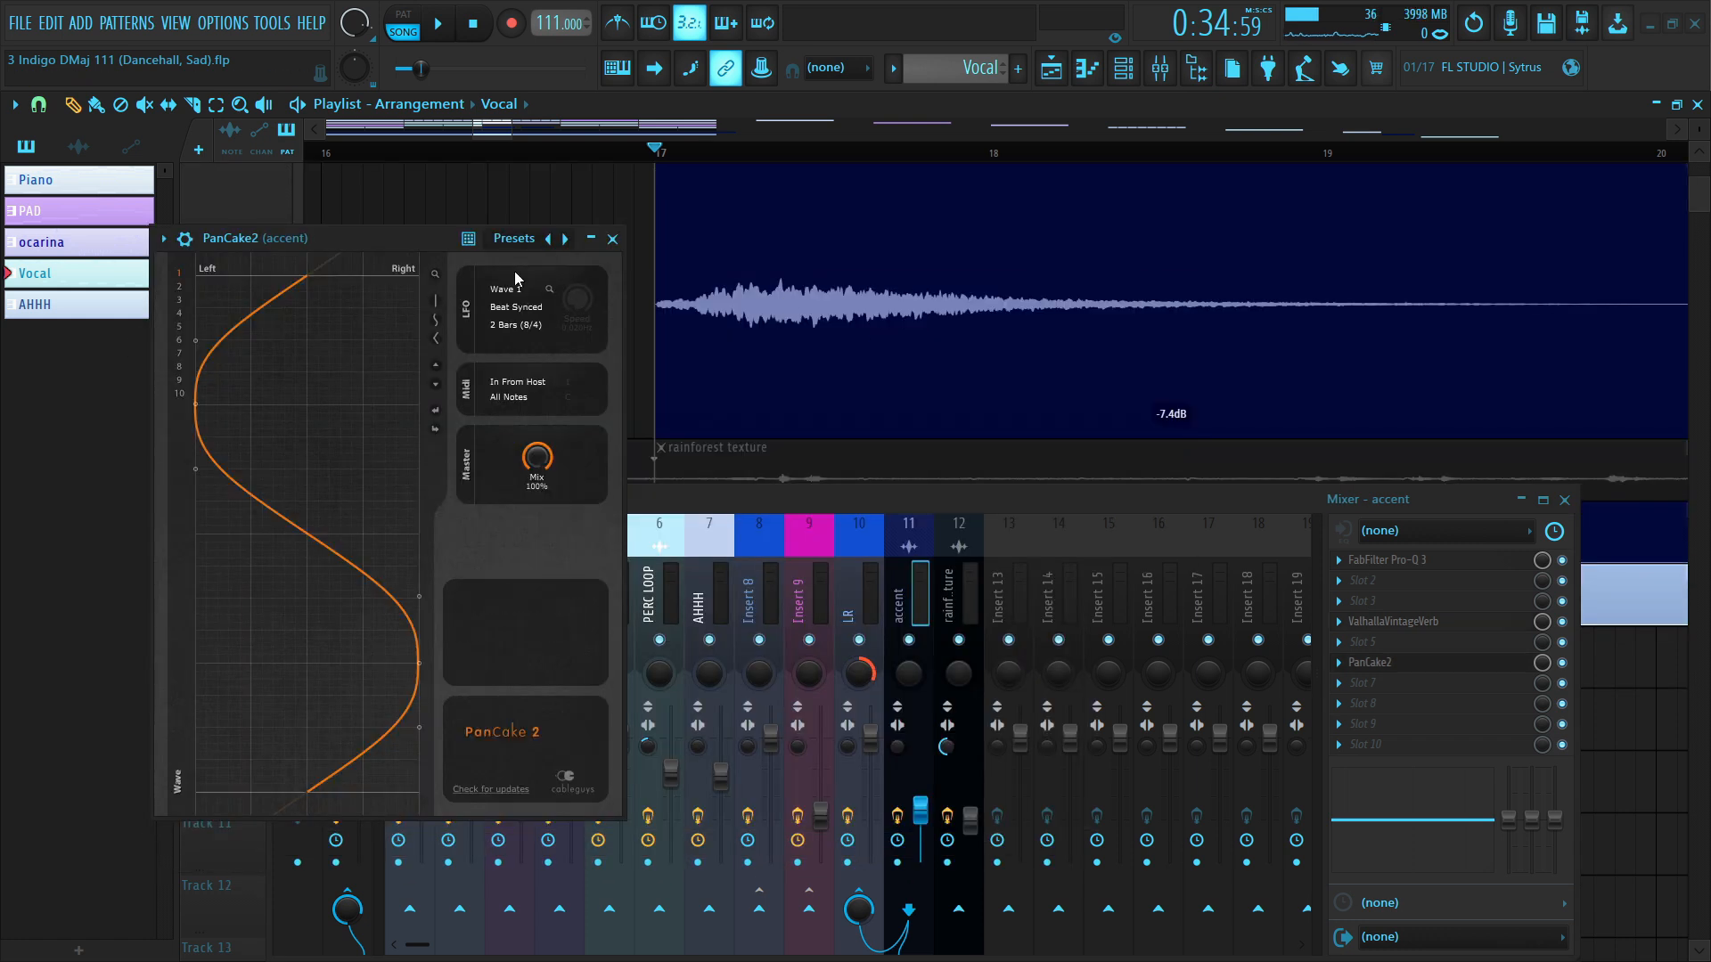
{"action": "left_click", "coordinate": [619, 252]}
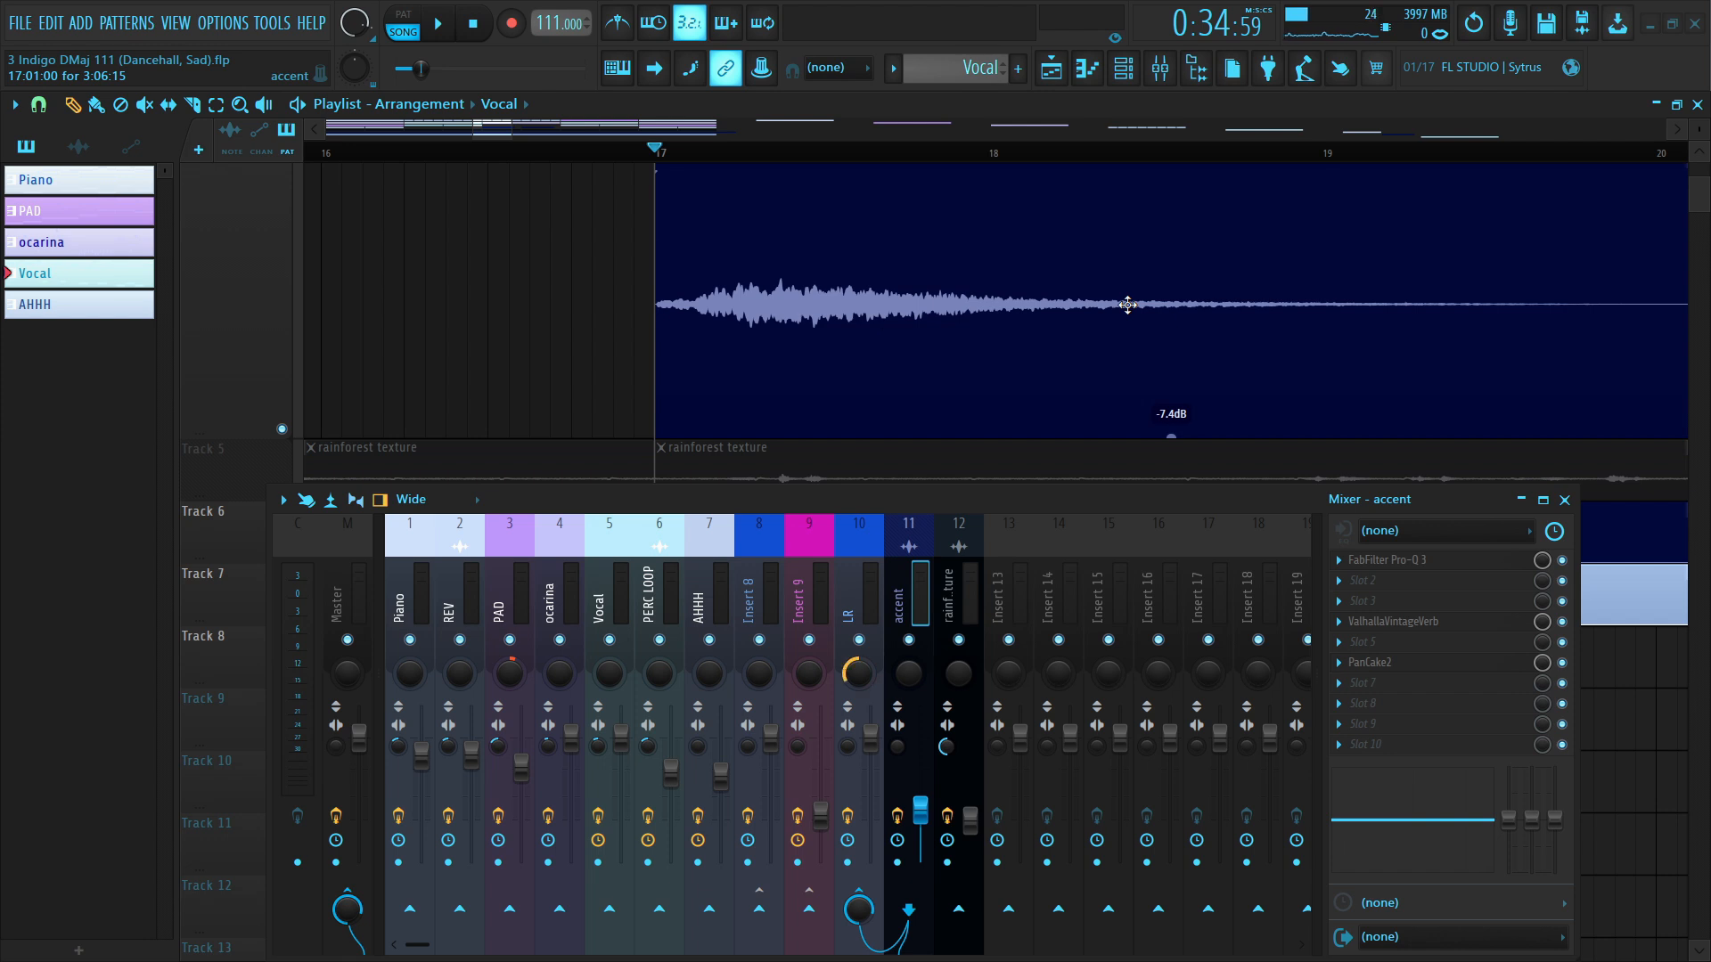
{"action": "key", "text": "space"}
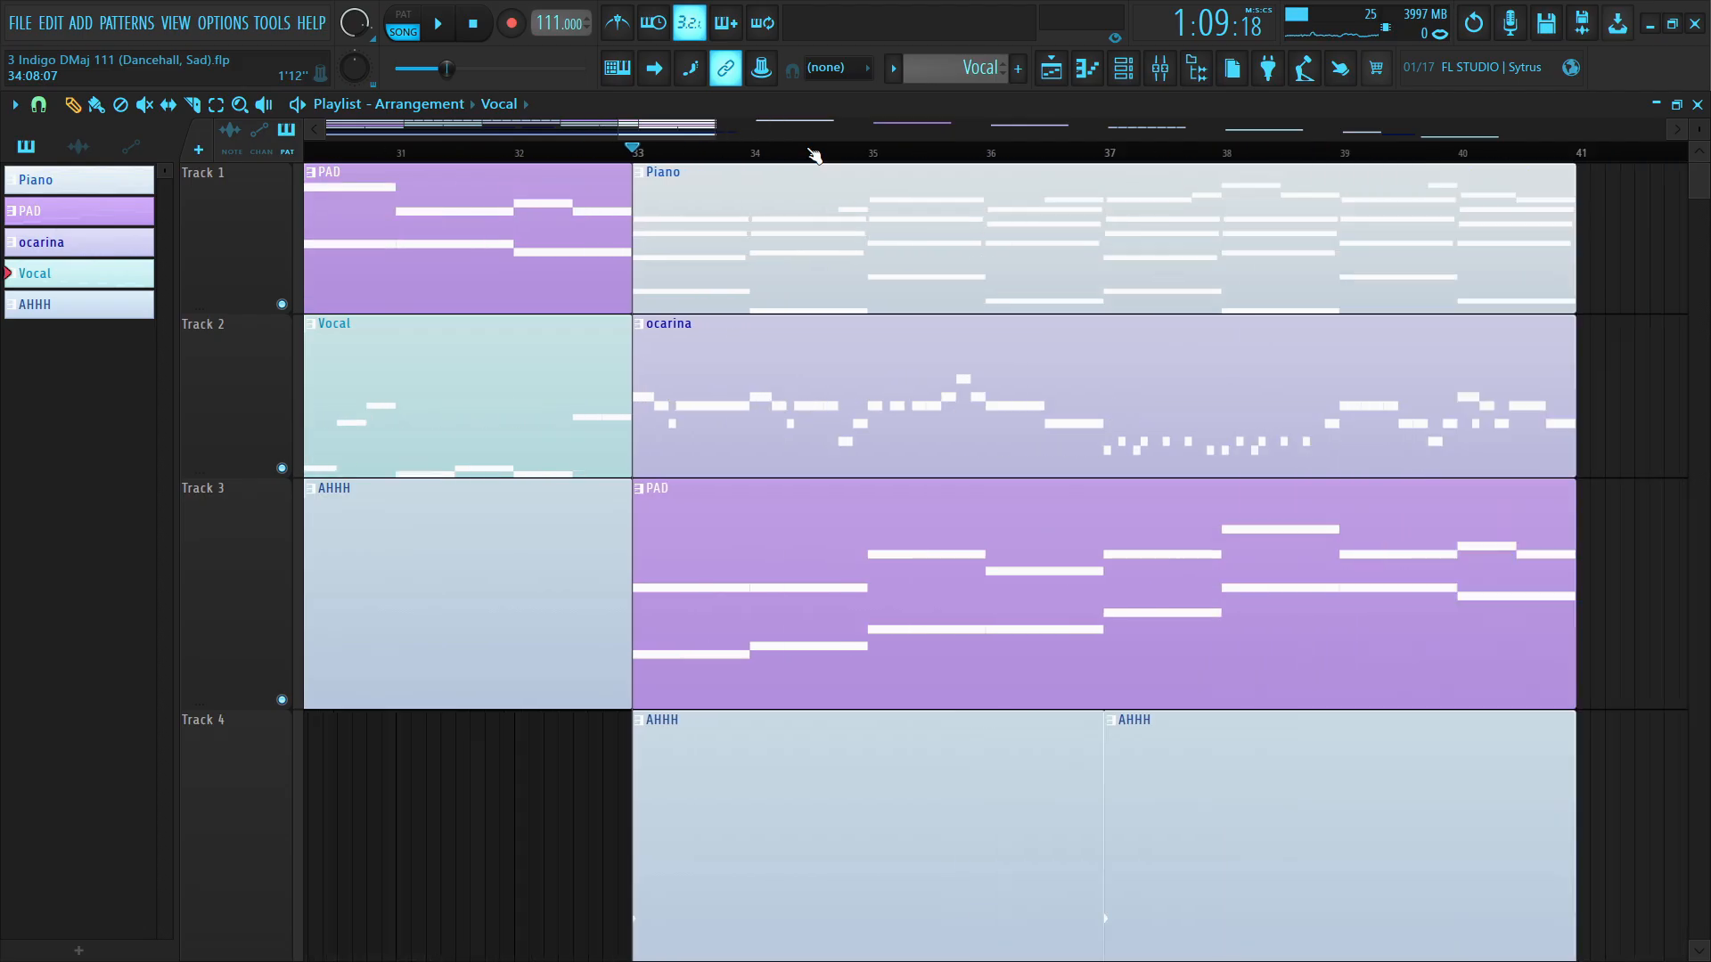
- Show the Thermal and Filter M12 mix level automation clips on Tracks 6 and 7 around bars 25 to 33
{"action": "scroll", "coordinate": [841, 468], "scroll_direction": "down", "scroll_amount": 4}
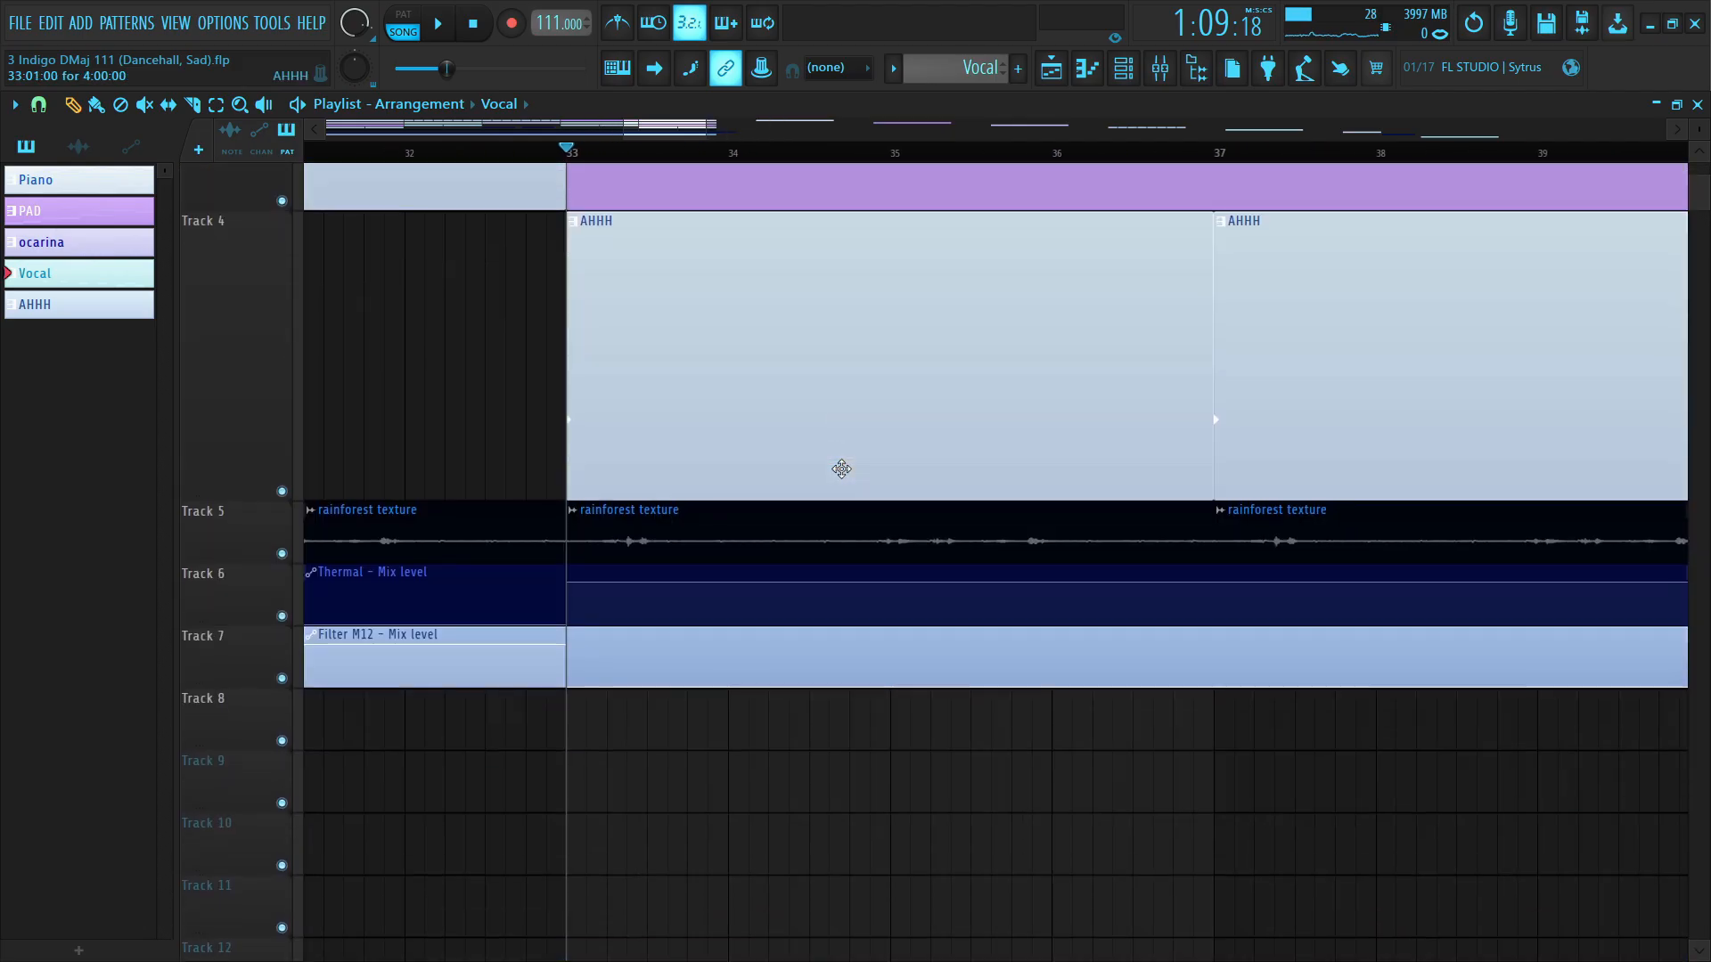
{"action": "scroll", "coordinate": [841, 468], "scroll_direction": "down", "scroll_amount": 3}
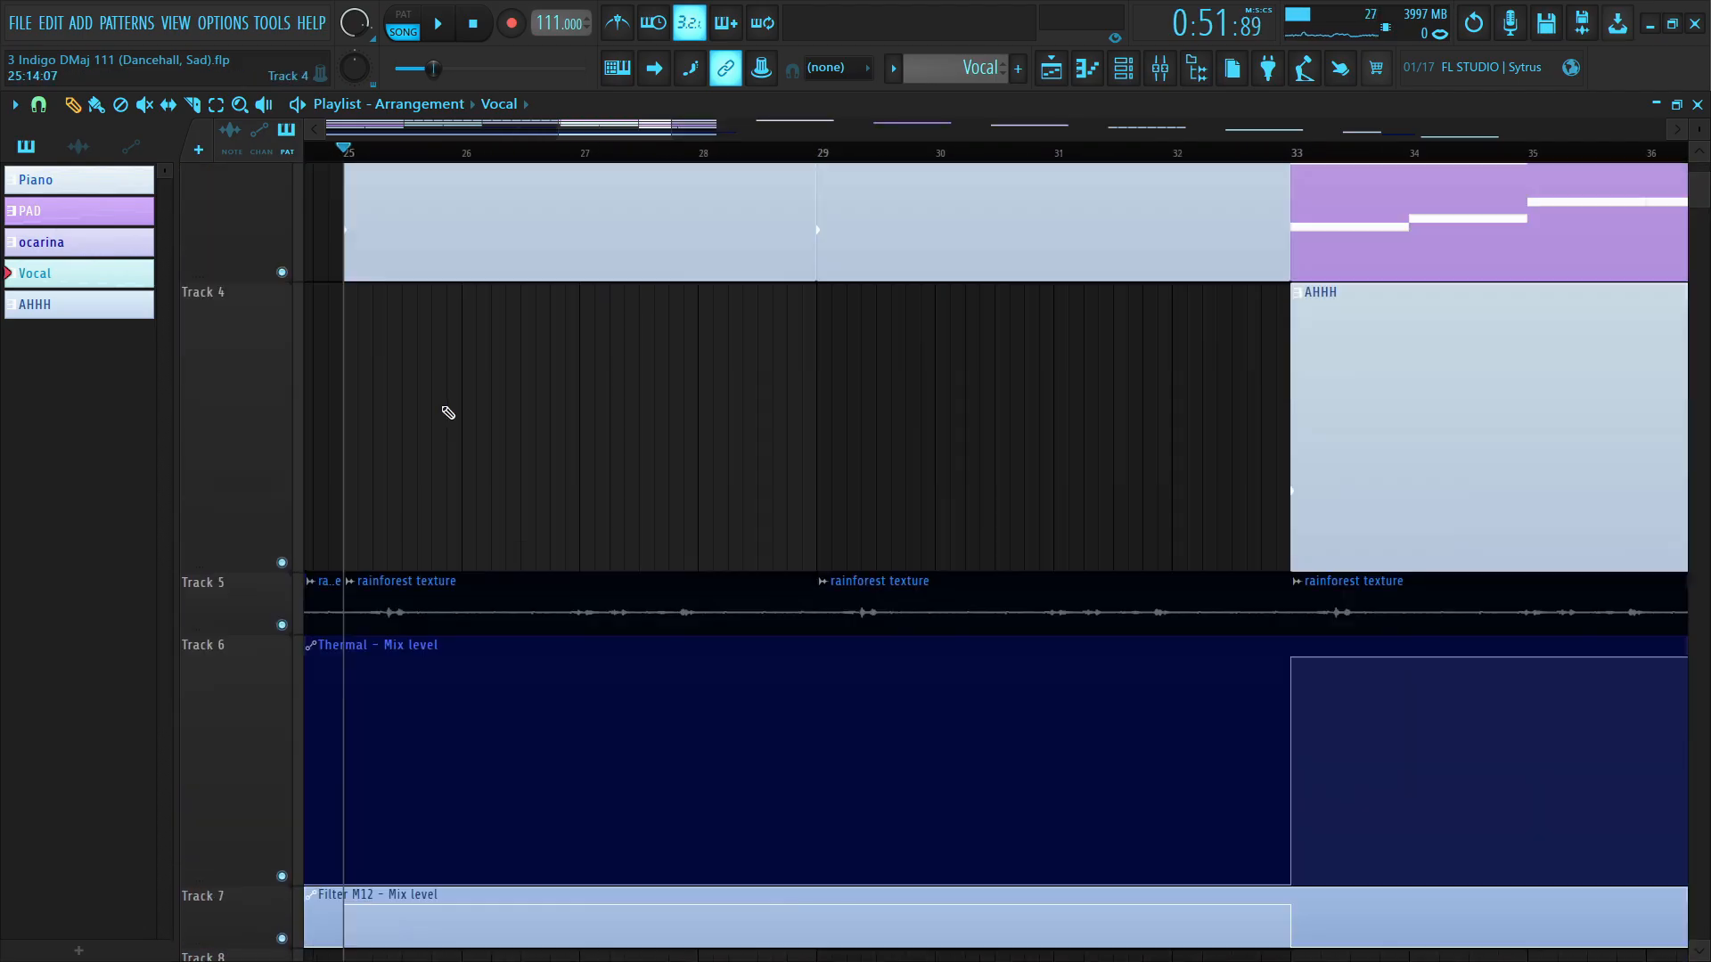
{"action": "scroll", "coordinate": [448, 413], "scroll_direction": "up", "scroll_amount": 3}
{"action": "scroll", "coordinate": [810, 535], "scroll_direction": "left", "scroll_amount": 2}
{"action": "scroll", "coordinate": [752, 305], "scroll_direction": "down", "scroll_amount": 2}
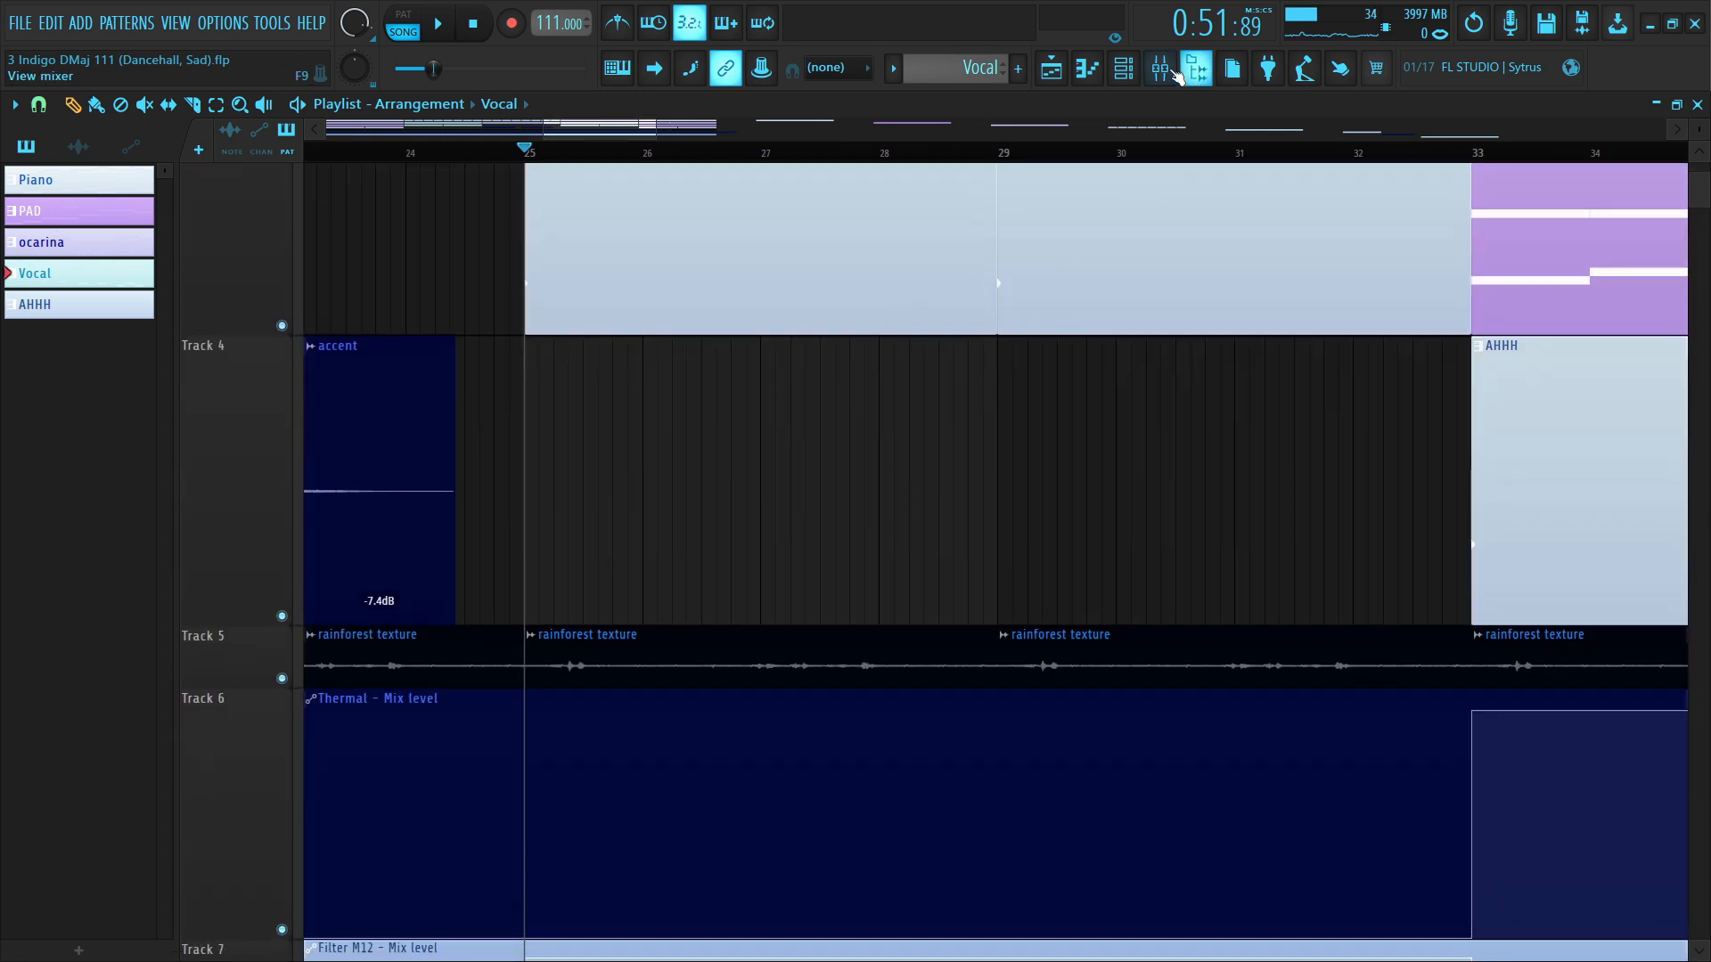
- Open Filter M12 from the Vocal mixer track and position its window below the Filter M12 automation clip
{"action": "left_click", "coordinate": [1175, 72]}
{"action": "scroll", "coordinate": [935, 330], "scroll_direction": "down", "scroll_amount": 5}
{"action": "left_click", "coordinate": [603, 595]}
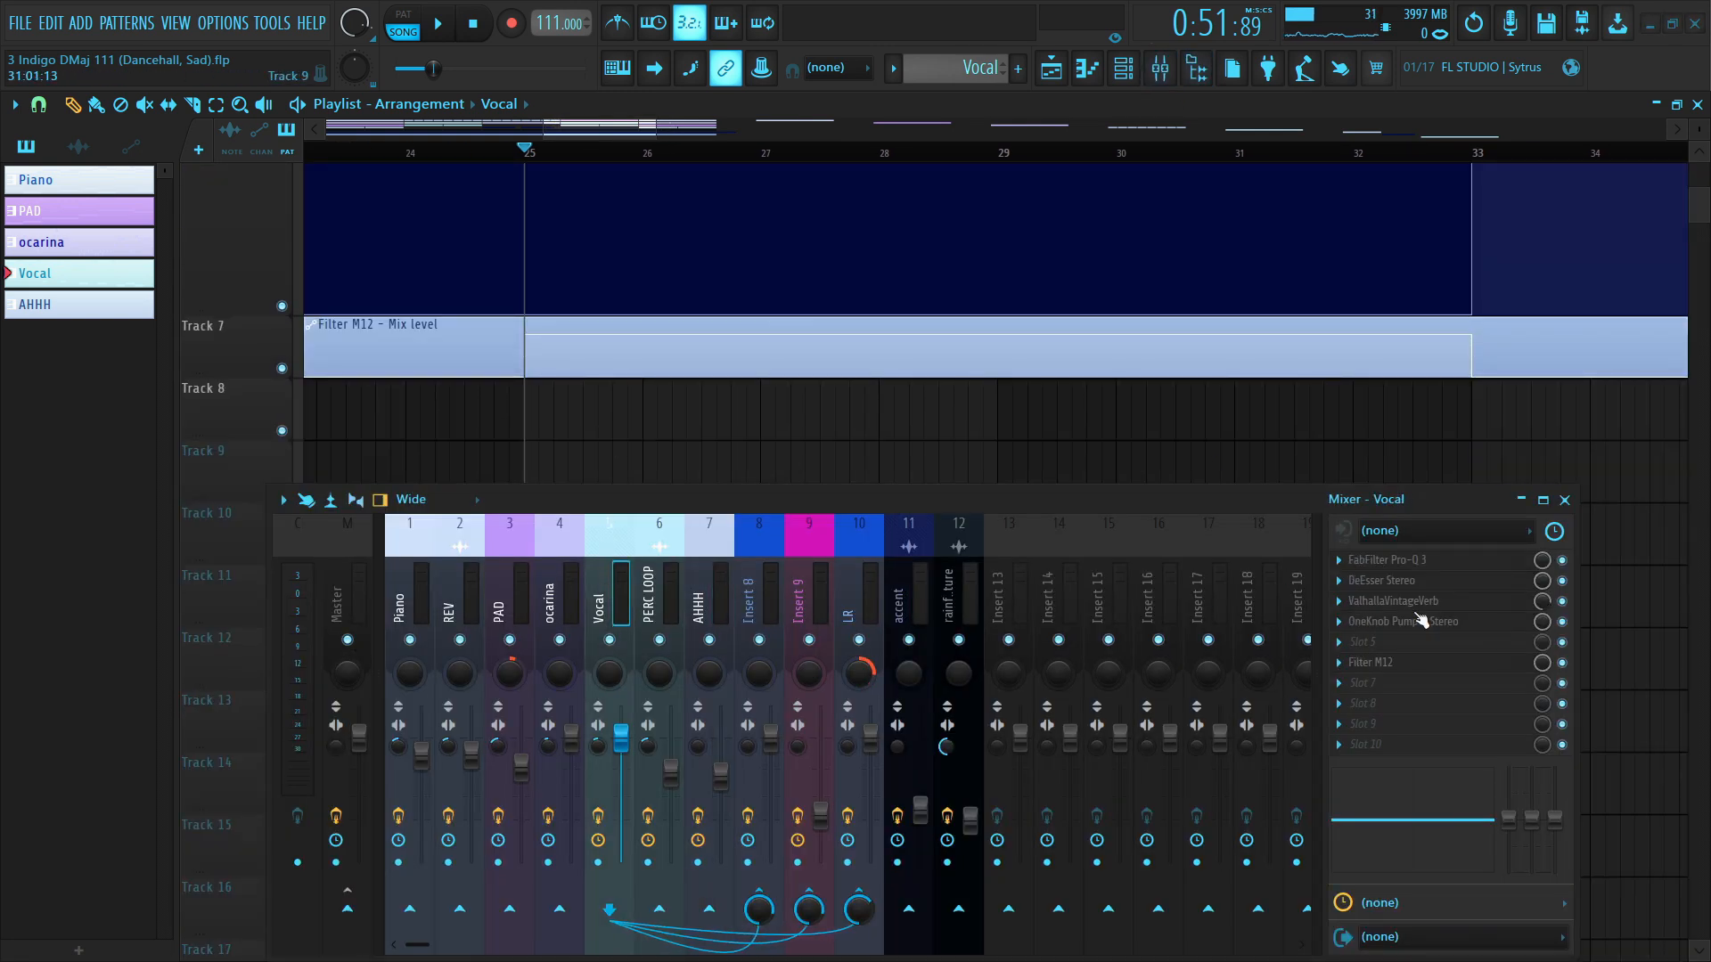
{"action": "left_click", "coordinate": [1418, 663]}
{"action": "left_click_drag", "start_coordinate": [647, 221], "coordinate": [628, 388]}
{"action": "scroll", "coordinate": [523, 222], "scroll_direction": "down", "scroll_amount": 2}
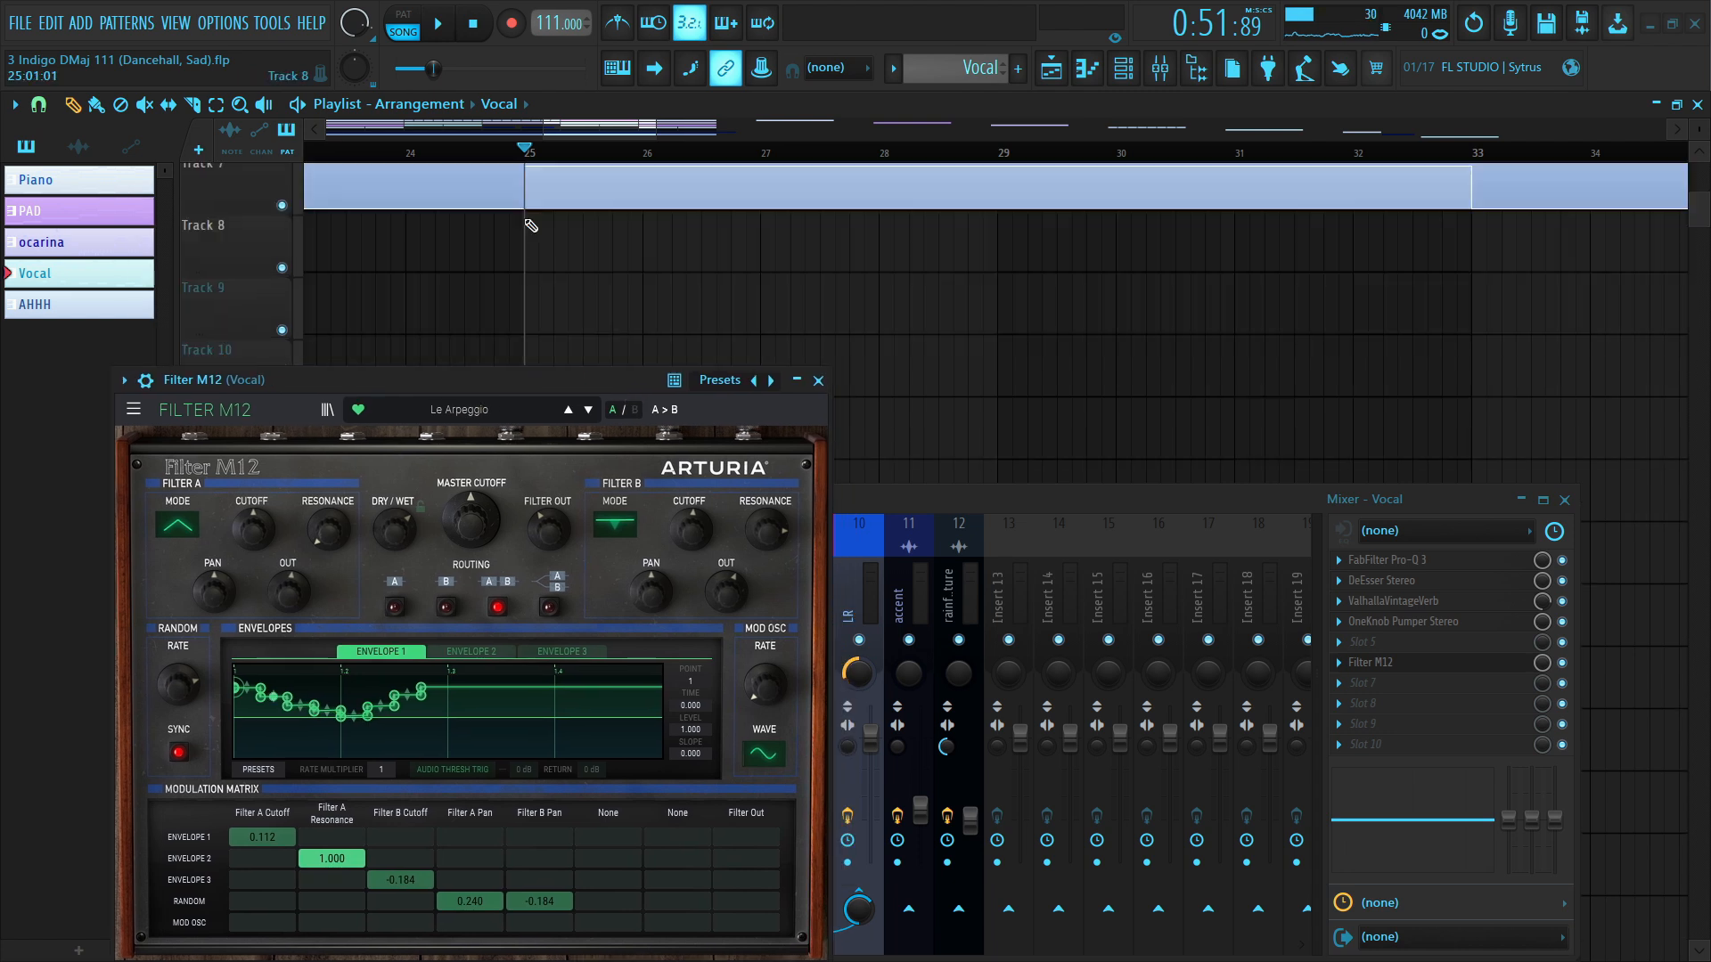
- View the whole arrangement around bar 25 with the Filter M12 window moved down clear of the clips
{"action": "scroll", "coordinate": [525, 163], "scroll_direction": "down", "scroll_amount": 5}
{"action": "scroll", "coordinate": [523, 159], "scroll_direction": "down", "scroll_amount": 3}
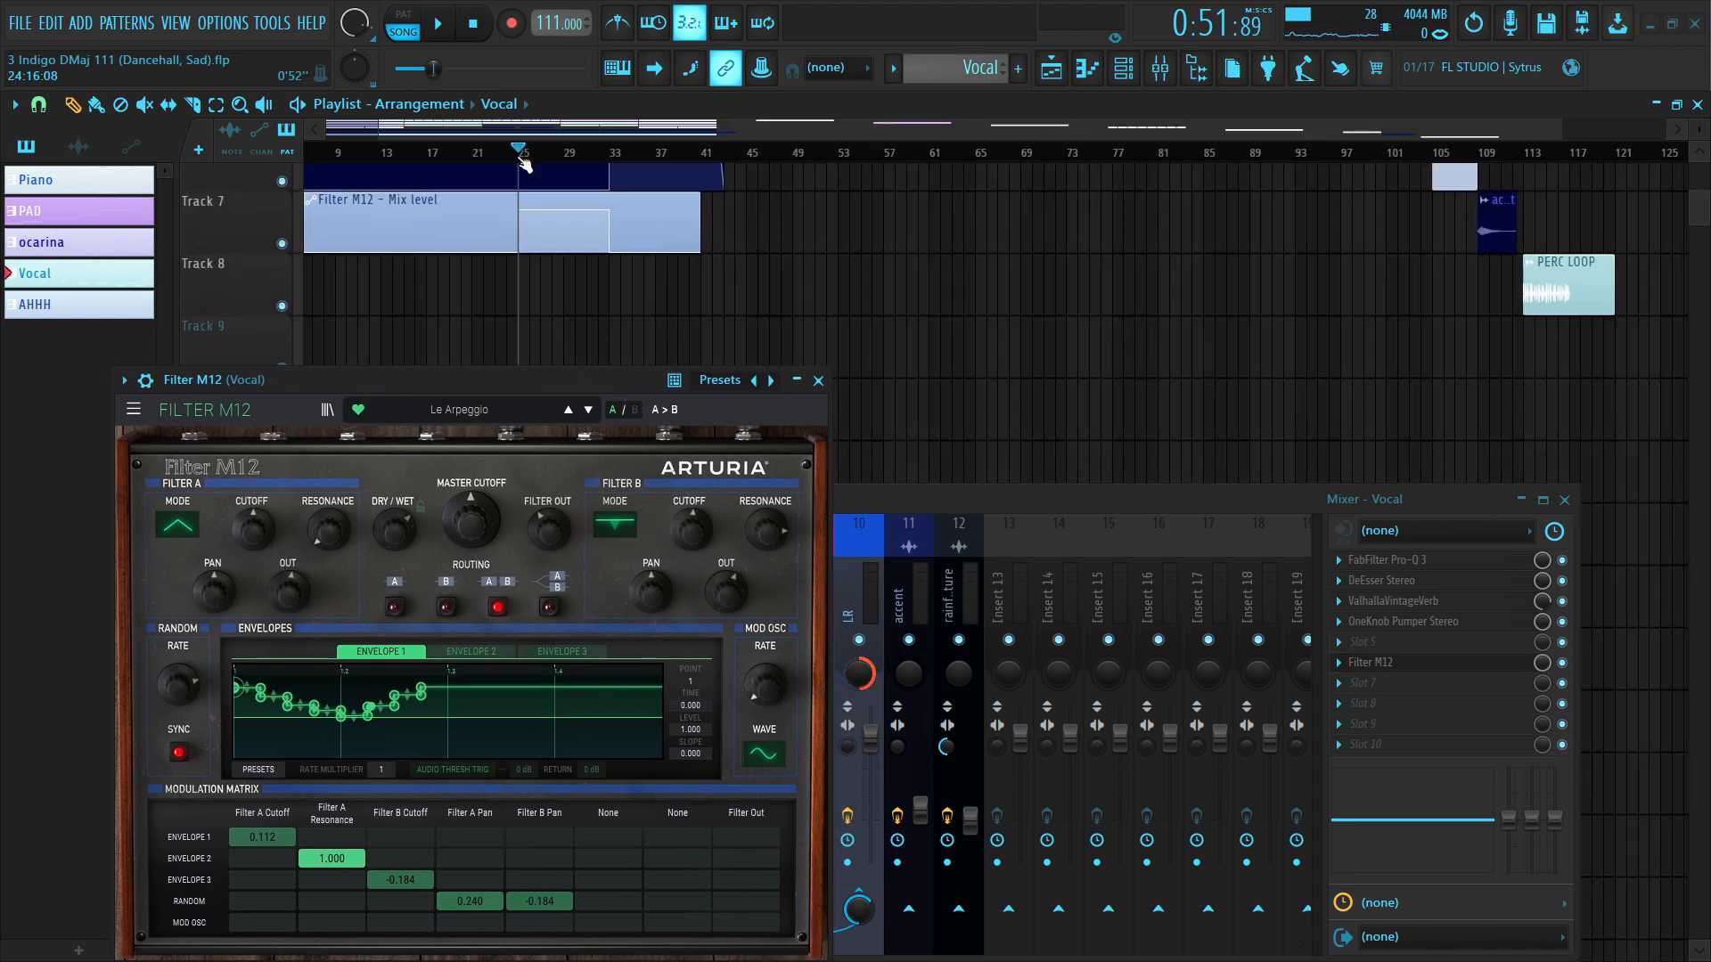
{"action": "scroll", "coordinate": [527, 217], "scroll_direction": "up", "scroll_amount": 5}
{"action": "scroll", "coordinate": [532, 165], "scroll_direction": "up", "scroll_amount": 2}
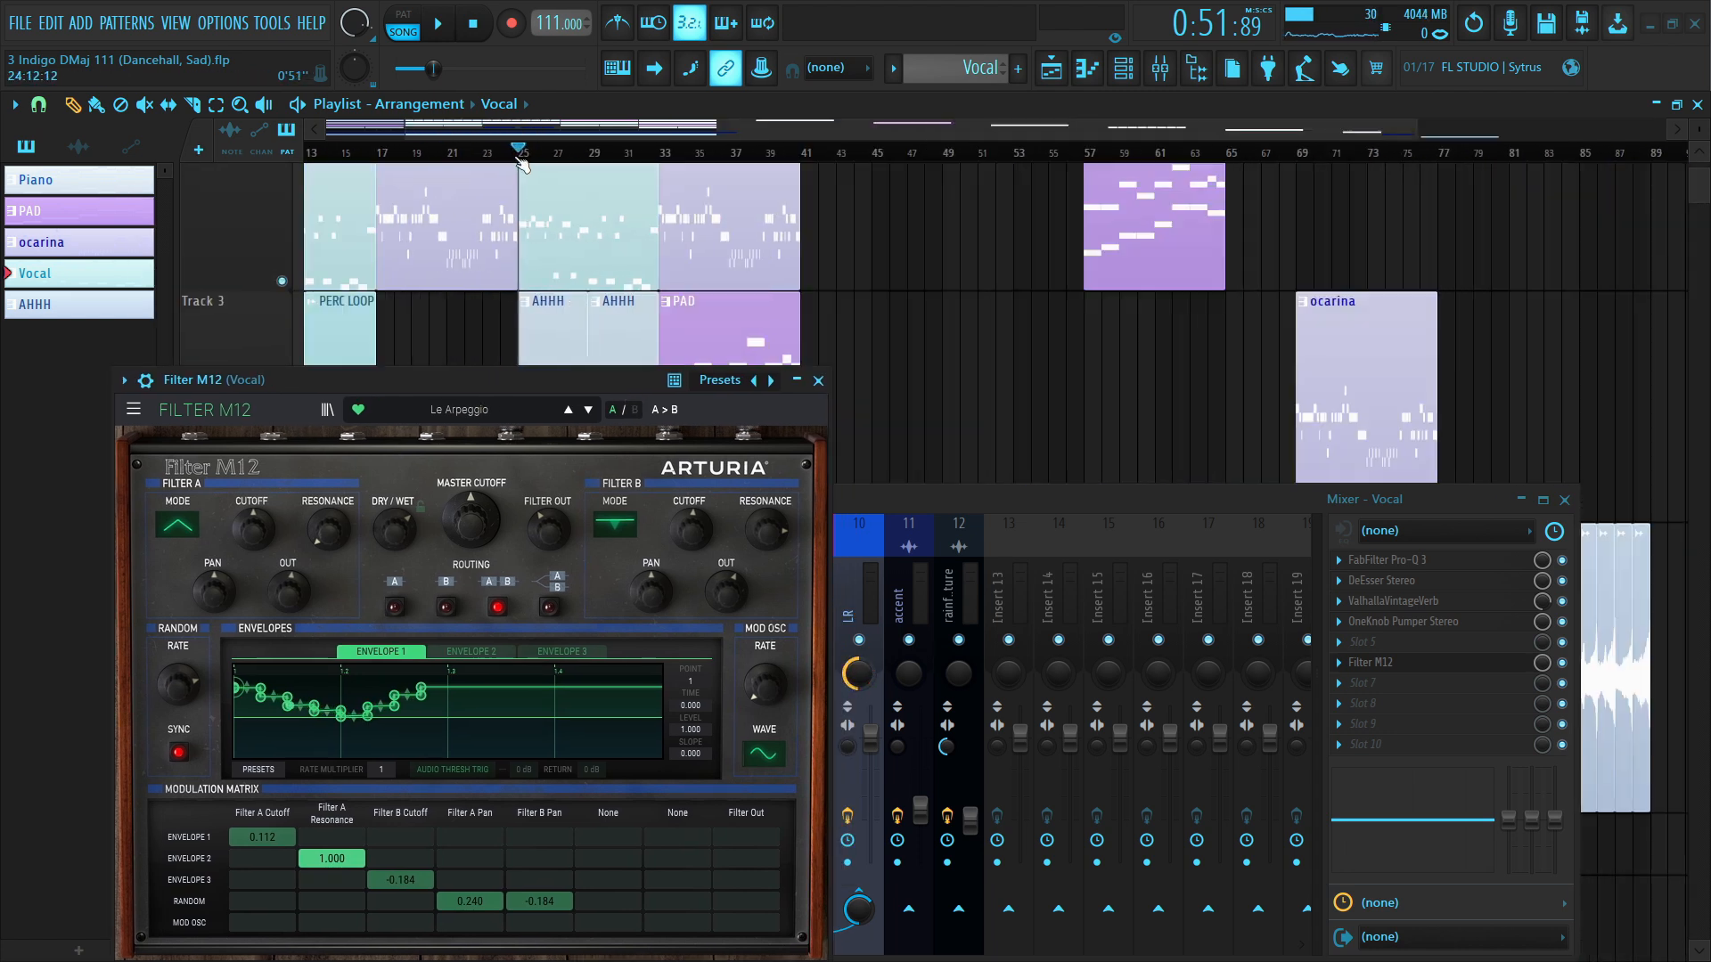
{"action": "scroll", "coordinate": [532, 165], "scroll_direction": "down", "scroll_amount": 3}
{"action": "left_click_drag", "start_coordinate": [529, 380], "coordinate": [522, 515]}
{"action": "scroll", "coordinate": [521, 398], "scroll_direction": "down", "scroll_amount": 2}
{"action": "scroll", "coordinate": [521, 397], "scroll_direction": "up", "scroll_amount": 4}
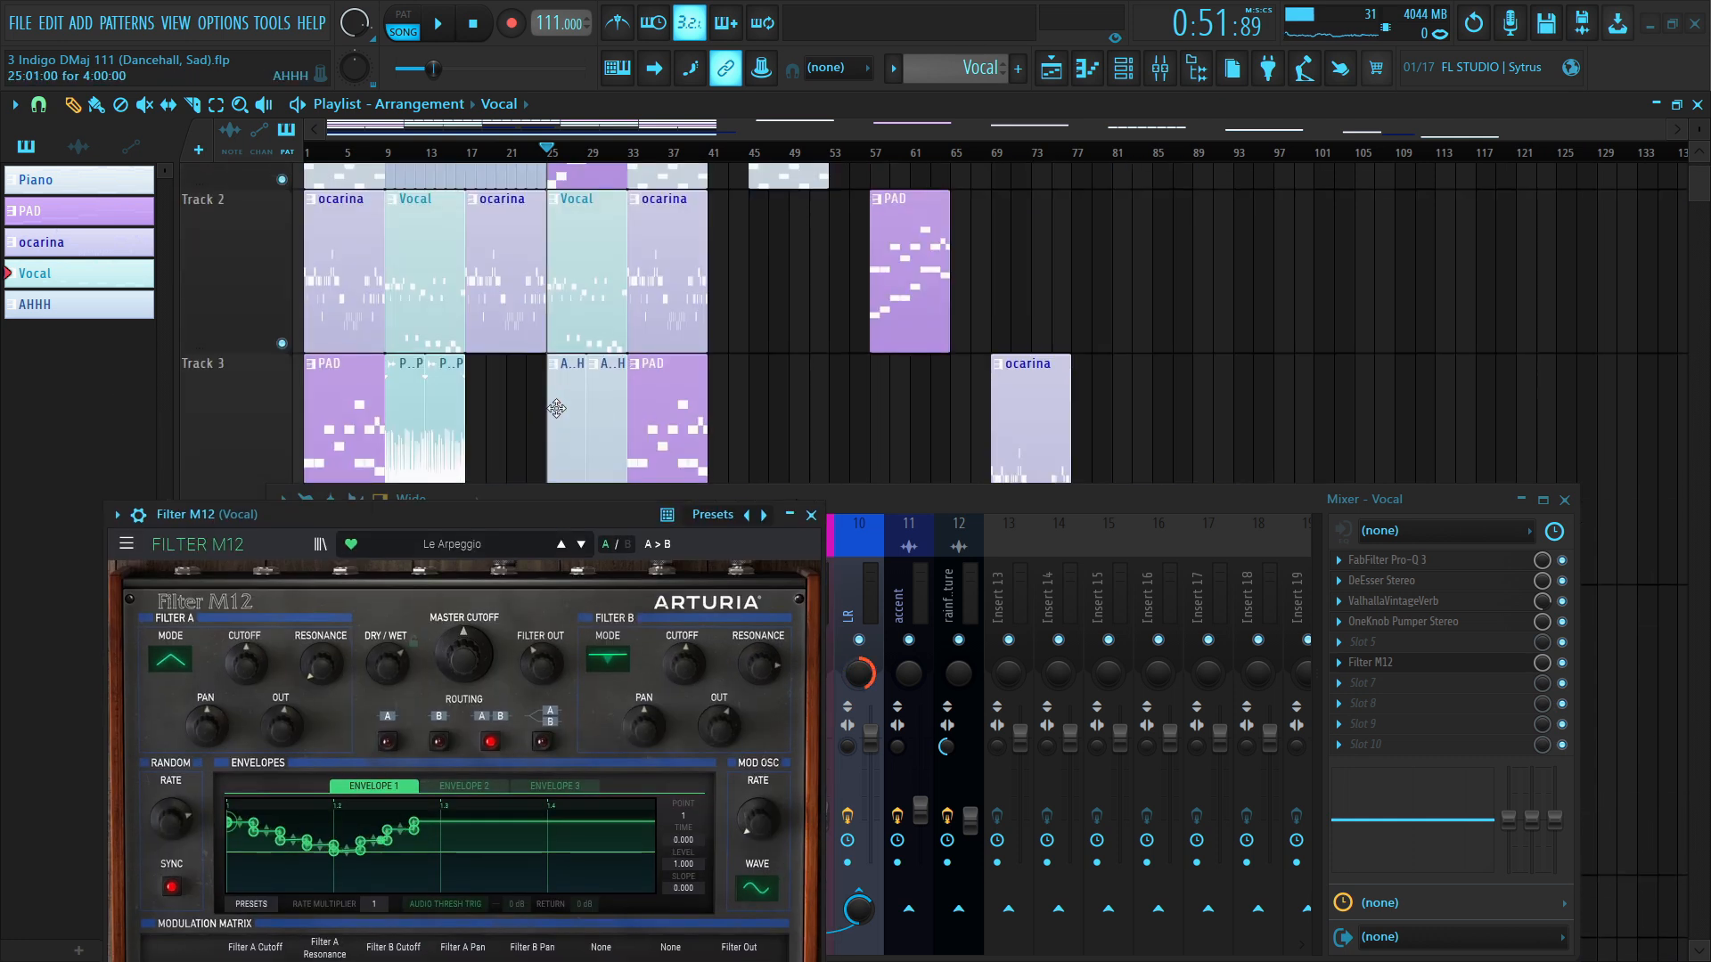
- Move the playhead across the Vocal section from bar 9, then to the second Vocal section at bar 25
{"action": "left_click_drag", "start_coordinate": [385, 182], "coordinate": [462, 175]}
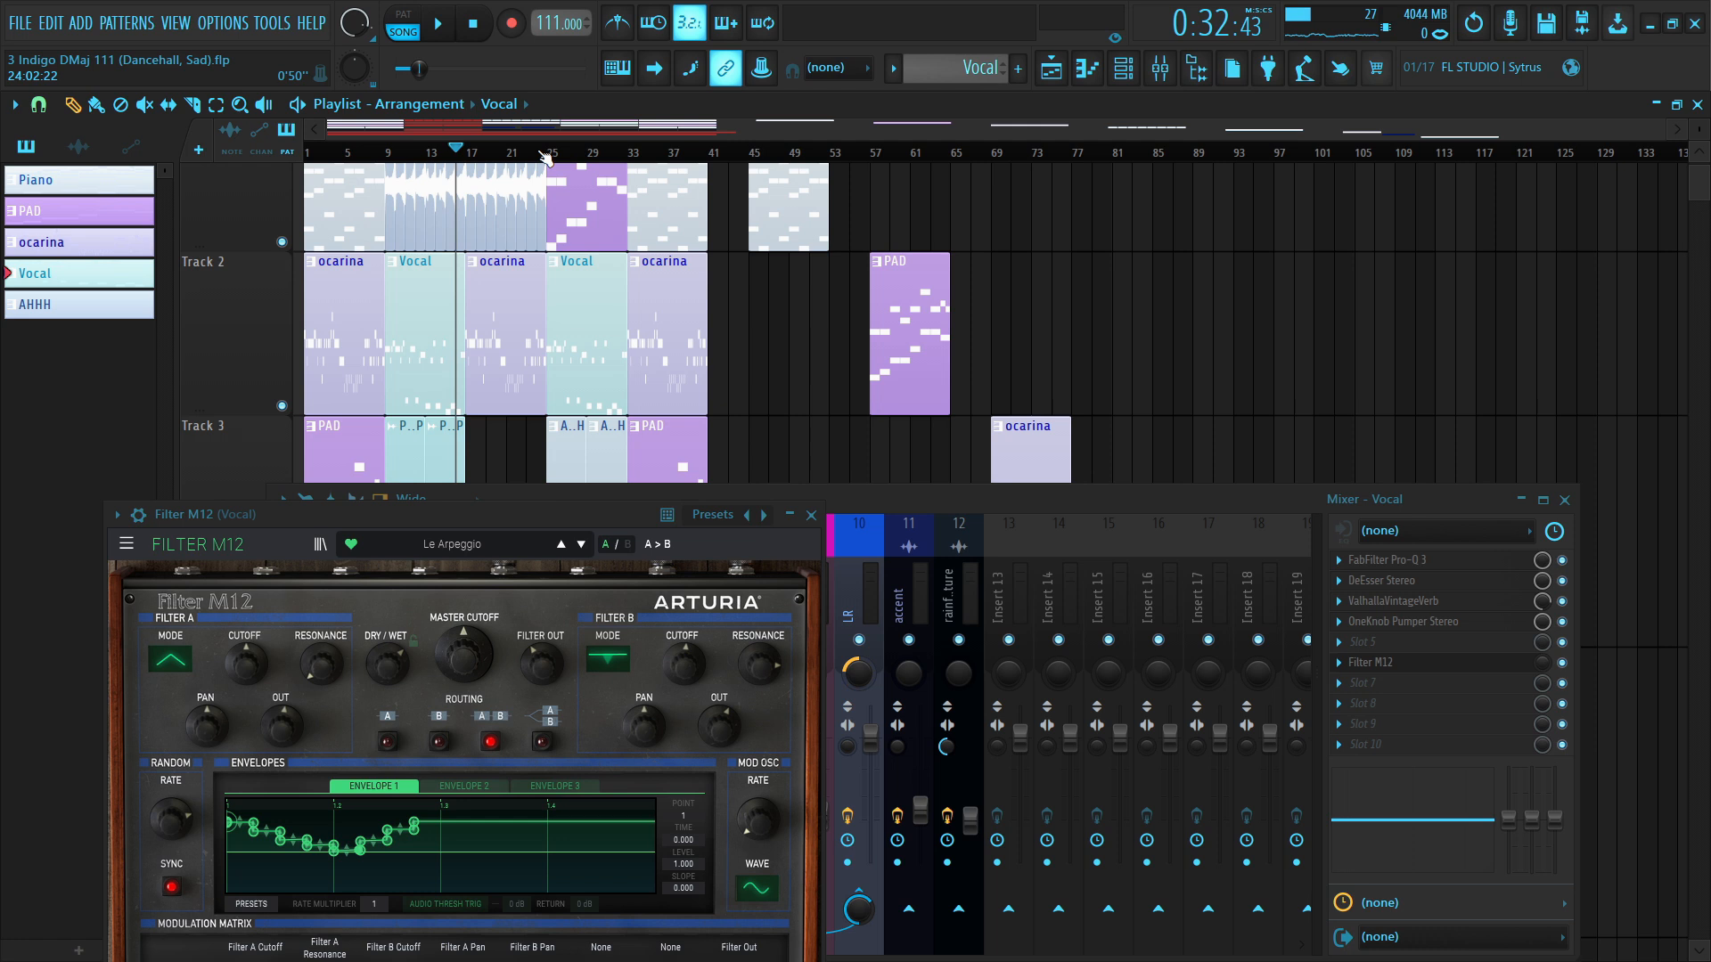
{"action": "left_click", "coordinate": [547, 152]}
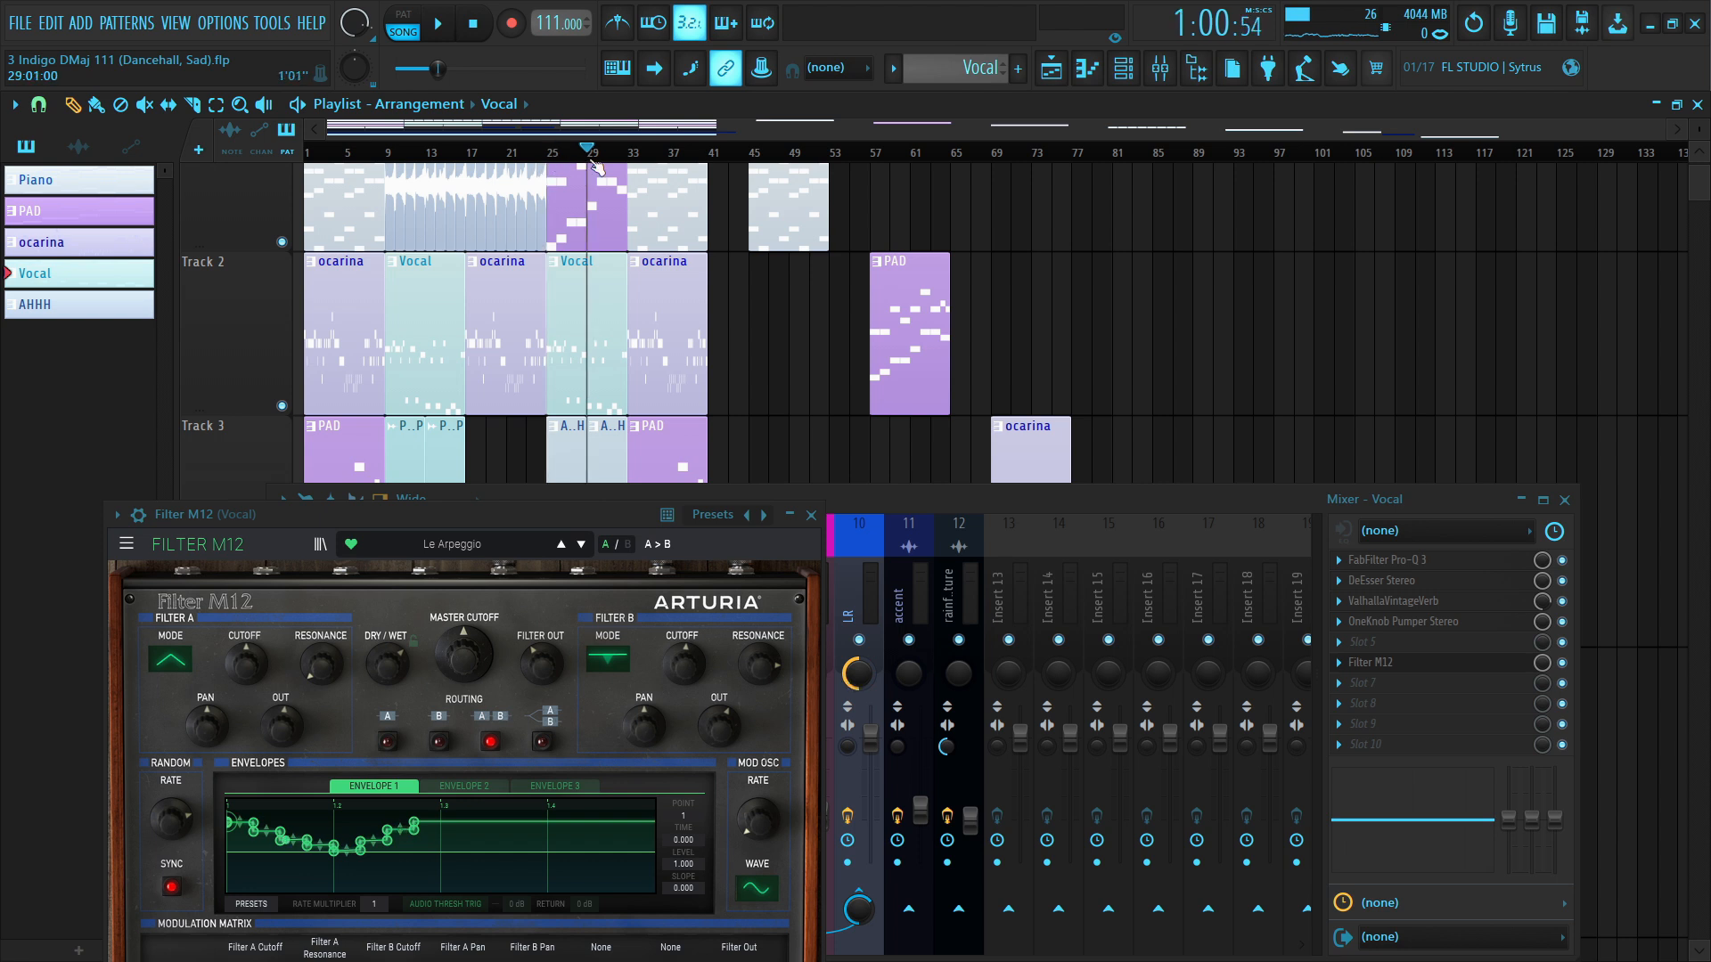
{"action": "scroll", "coordinate": [588, 329], "scroll_direction": "down", "scroll_amount": 2}
{"action": "scroll", "coordinate": [587, 329], "scroll_direction": "down", "scroll_amount": 1}
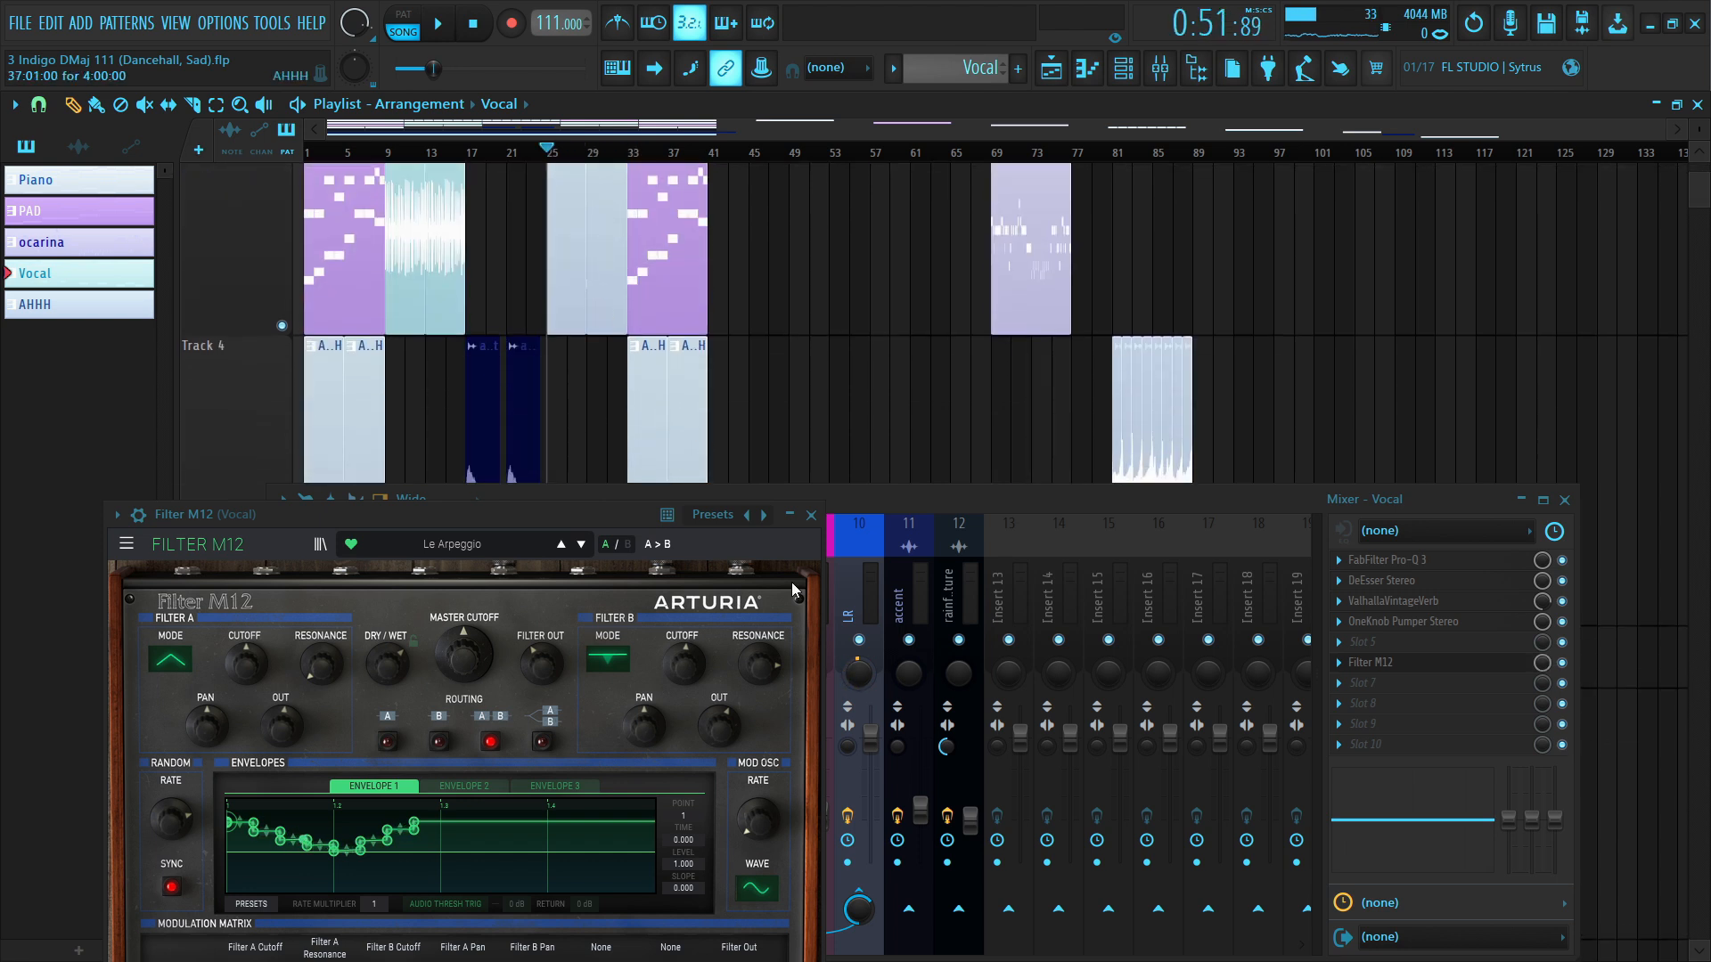
- Show the Vocal, AHHH and PAD clips from bar 25 close up and reposition the Filter M12 window to display all its controls
{"action": "left_click_drag", "start_coordinate": [595, 506], "coordinate": [626, 455]}
{"action": "scroll", "coordinate": [544, 163], "scroll_direction": "up", "scroll_amount": 5}
{"action": "scroll", "coordinate": [540, 266], "scroll_direction": "up", "scroll_amount": 4}
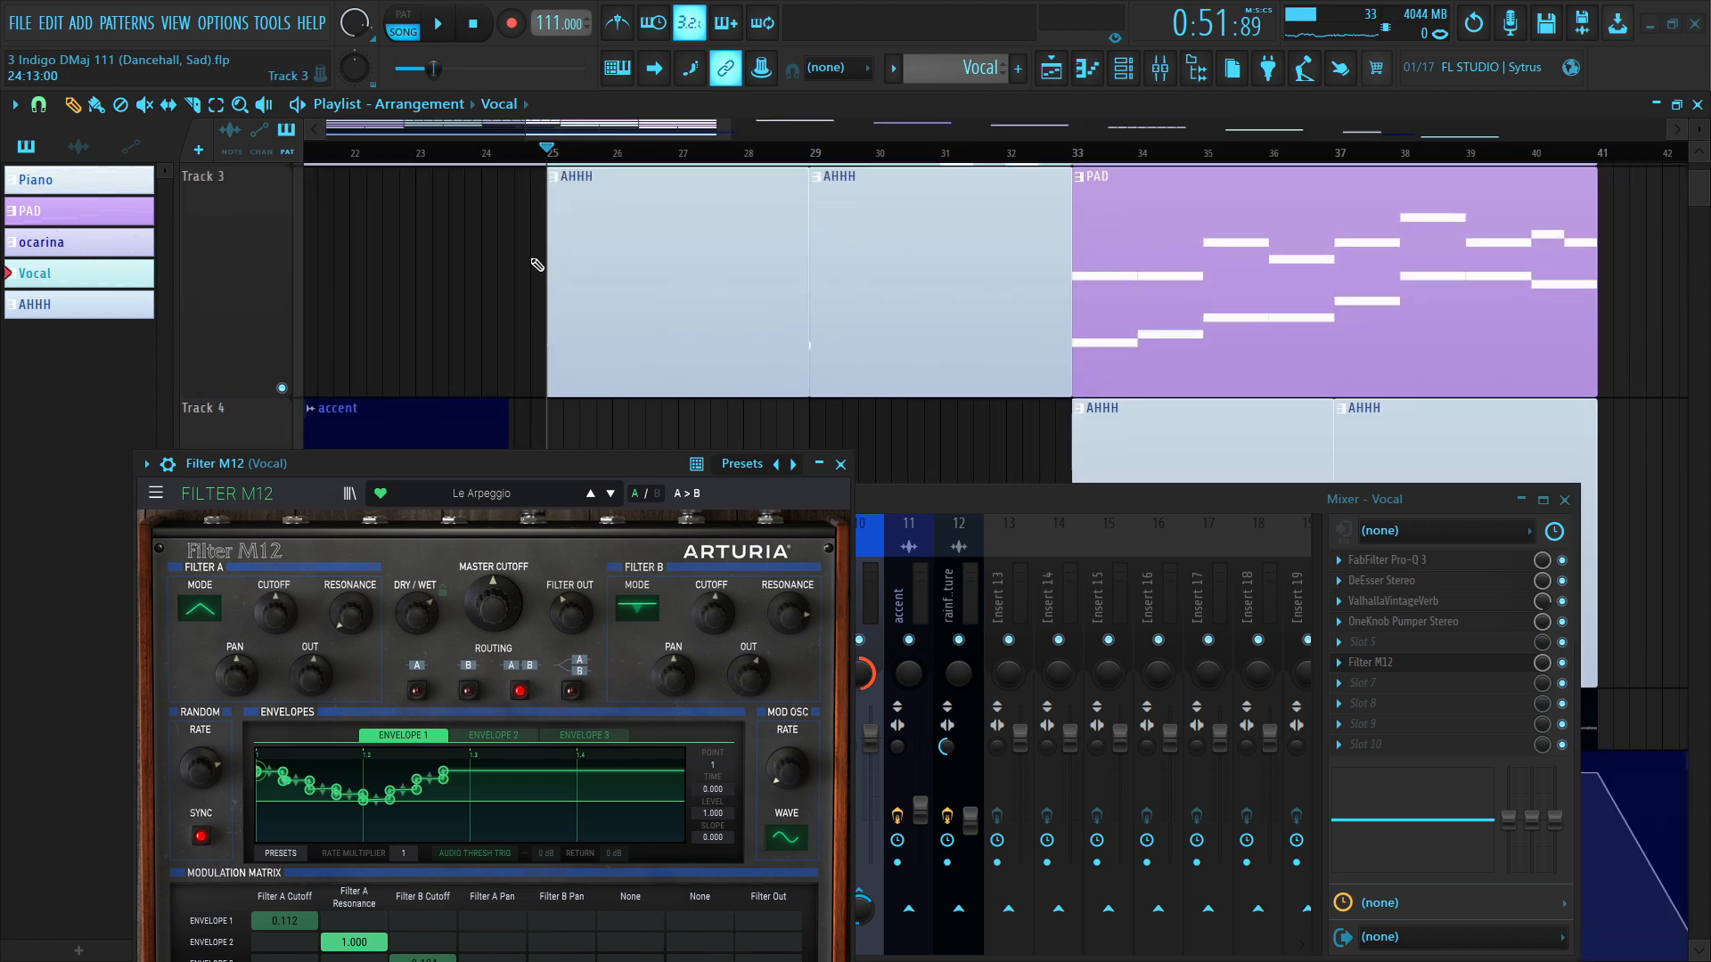
{"action": "left_click_drag", "start_coordinate": [499, 464], "coordinate": [525, 456]}
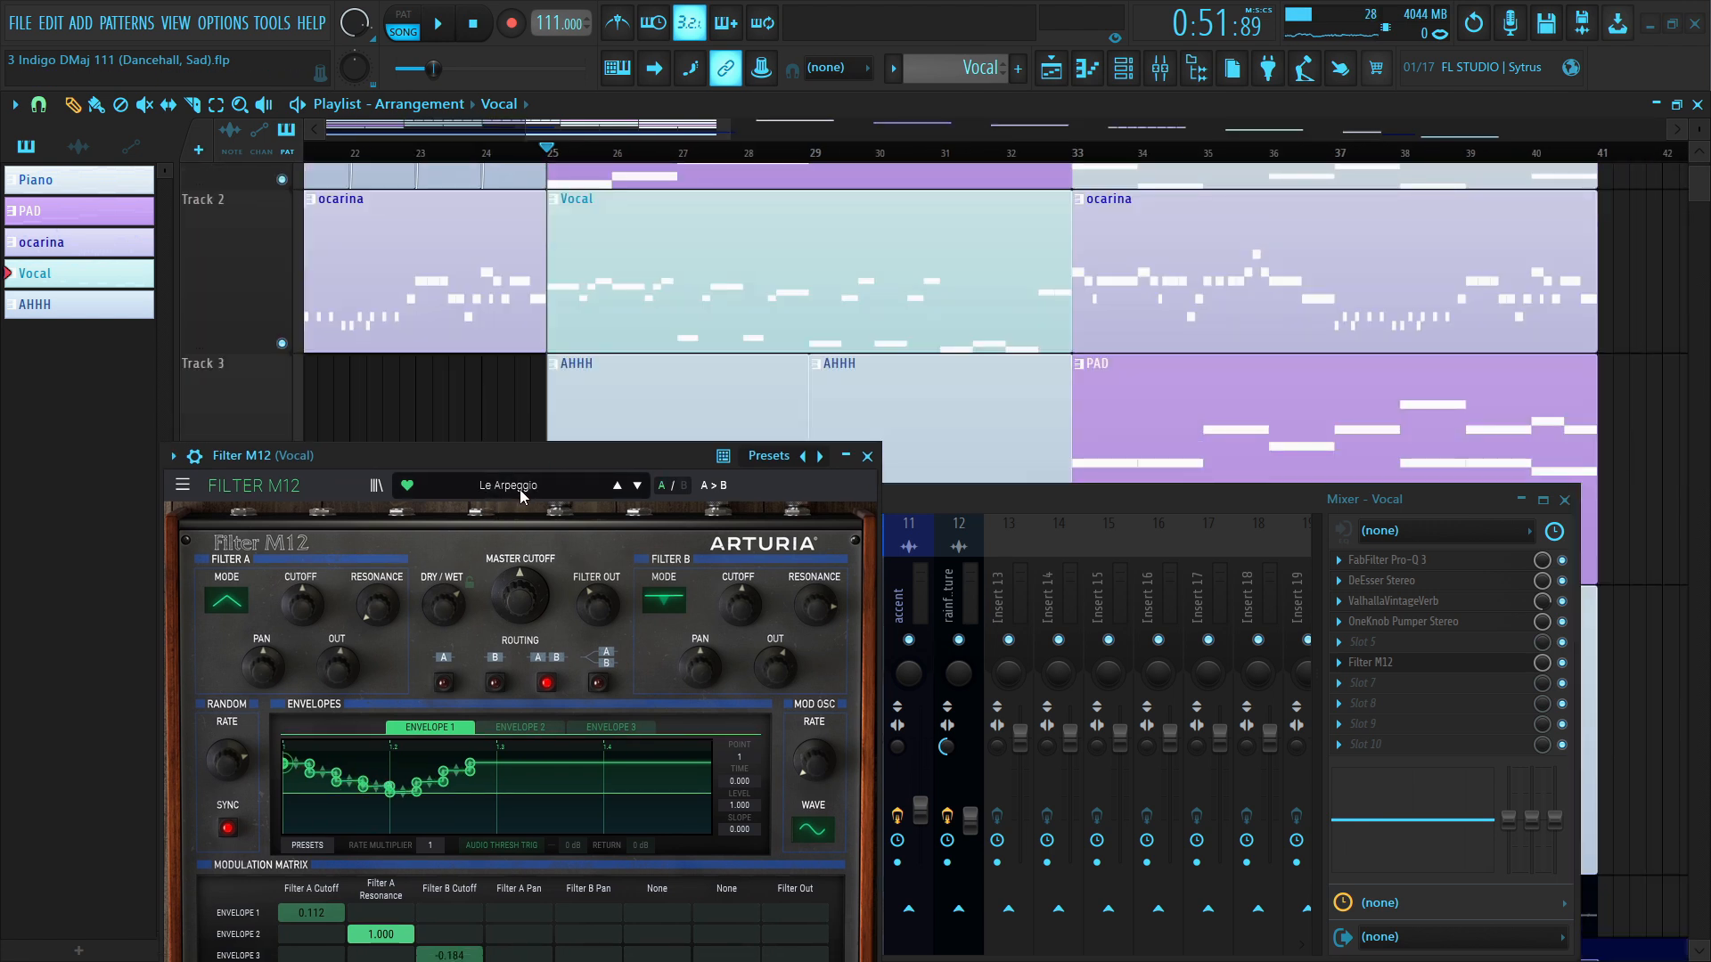
{"action": "scroll", "coordinate": [624, 401], "scroll_direction": "down", "scroll_amount": 3}
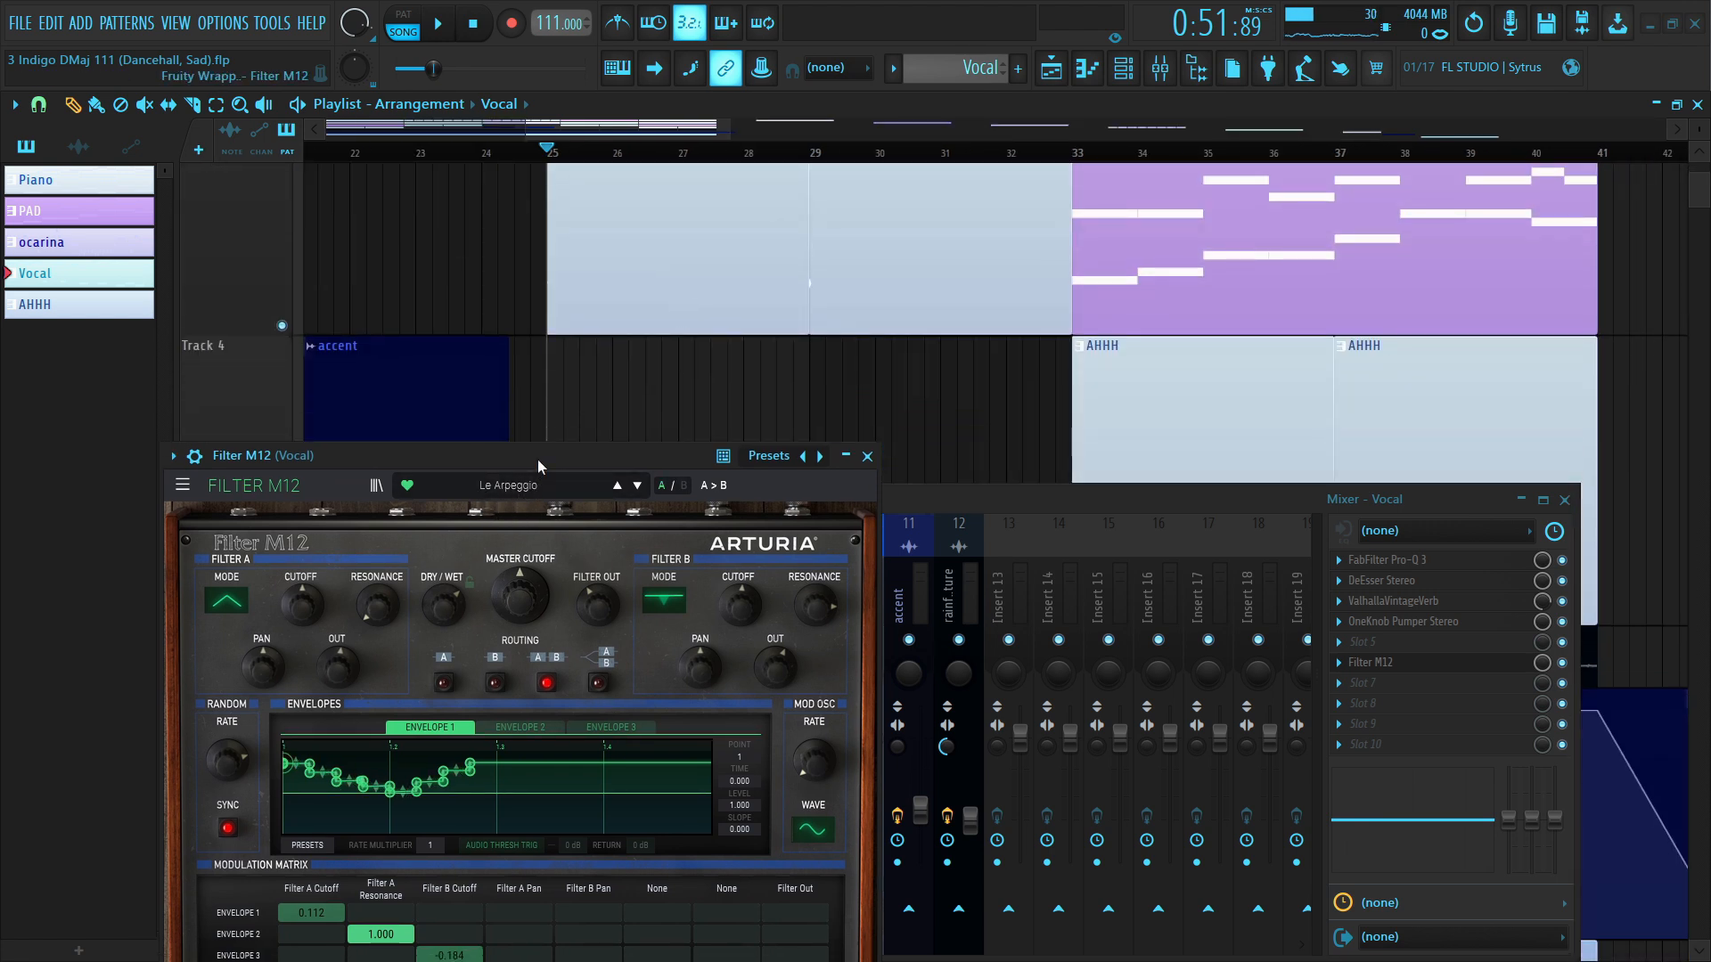
{"action": "left_click_drag", "start_coordinate": [537, 458], "coordinate": [579, 346]}
{"action": "scroll", "coordinate": [641, 236], "scroll_direction": "up", "scroll_amount": 2}
{"action": "scroll", "coordinate": [641, 236], "scroll_direction": "down", "scroll_amount": 4}
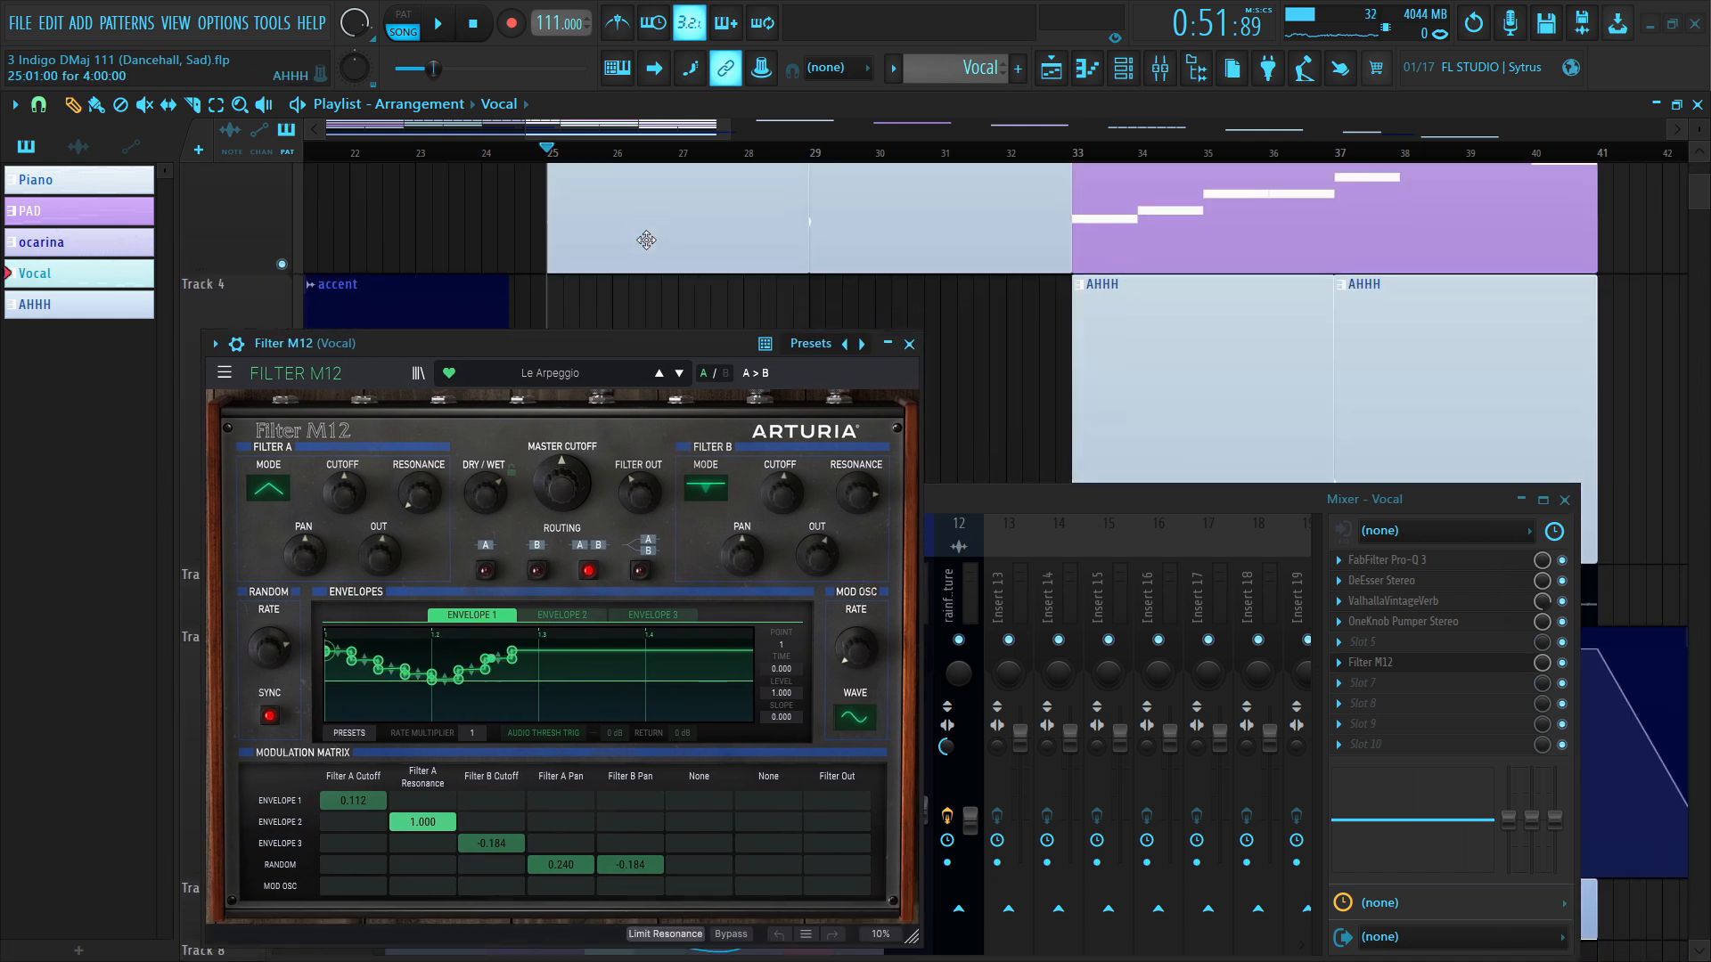
- Close the Filter M12 window and place the playhead at bar 25
{"action": "key", "text": "Escape"}
{"action": "left_click_drag", "start_coordinate": [546, 147], "coordinate": [531, 149]}
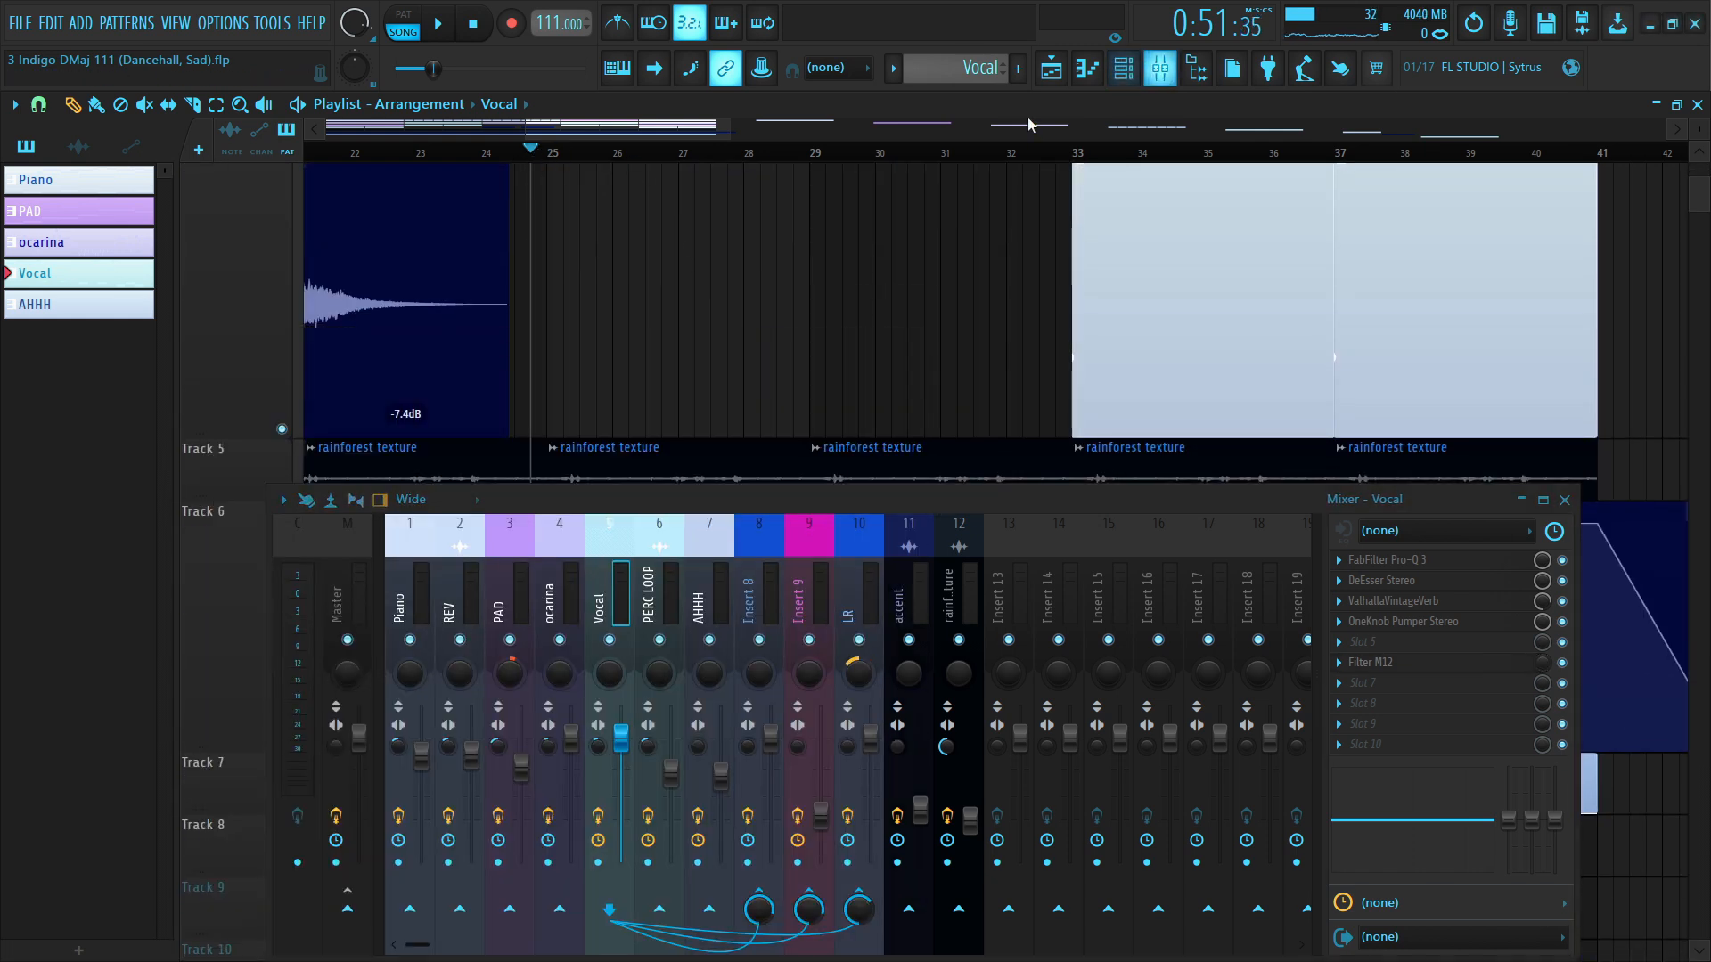
{"action": "left_click", "coordinate": [550, 154]}
{"action": "scroll", "coordinate": [677, 250], "scroll_direction": "up", "scroll_amount": 2}
{"action": "scroll", "coordinate": [739, 288], "scroll_direction": "down", "scroll_amount": 2}
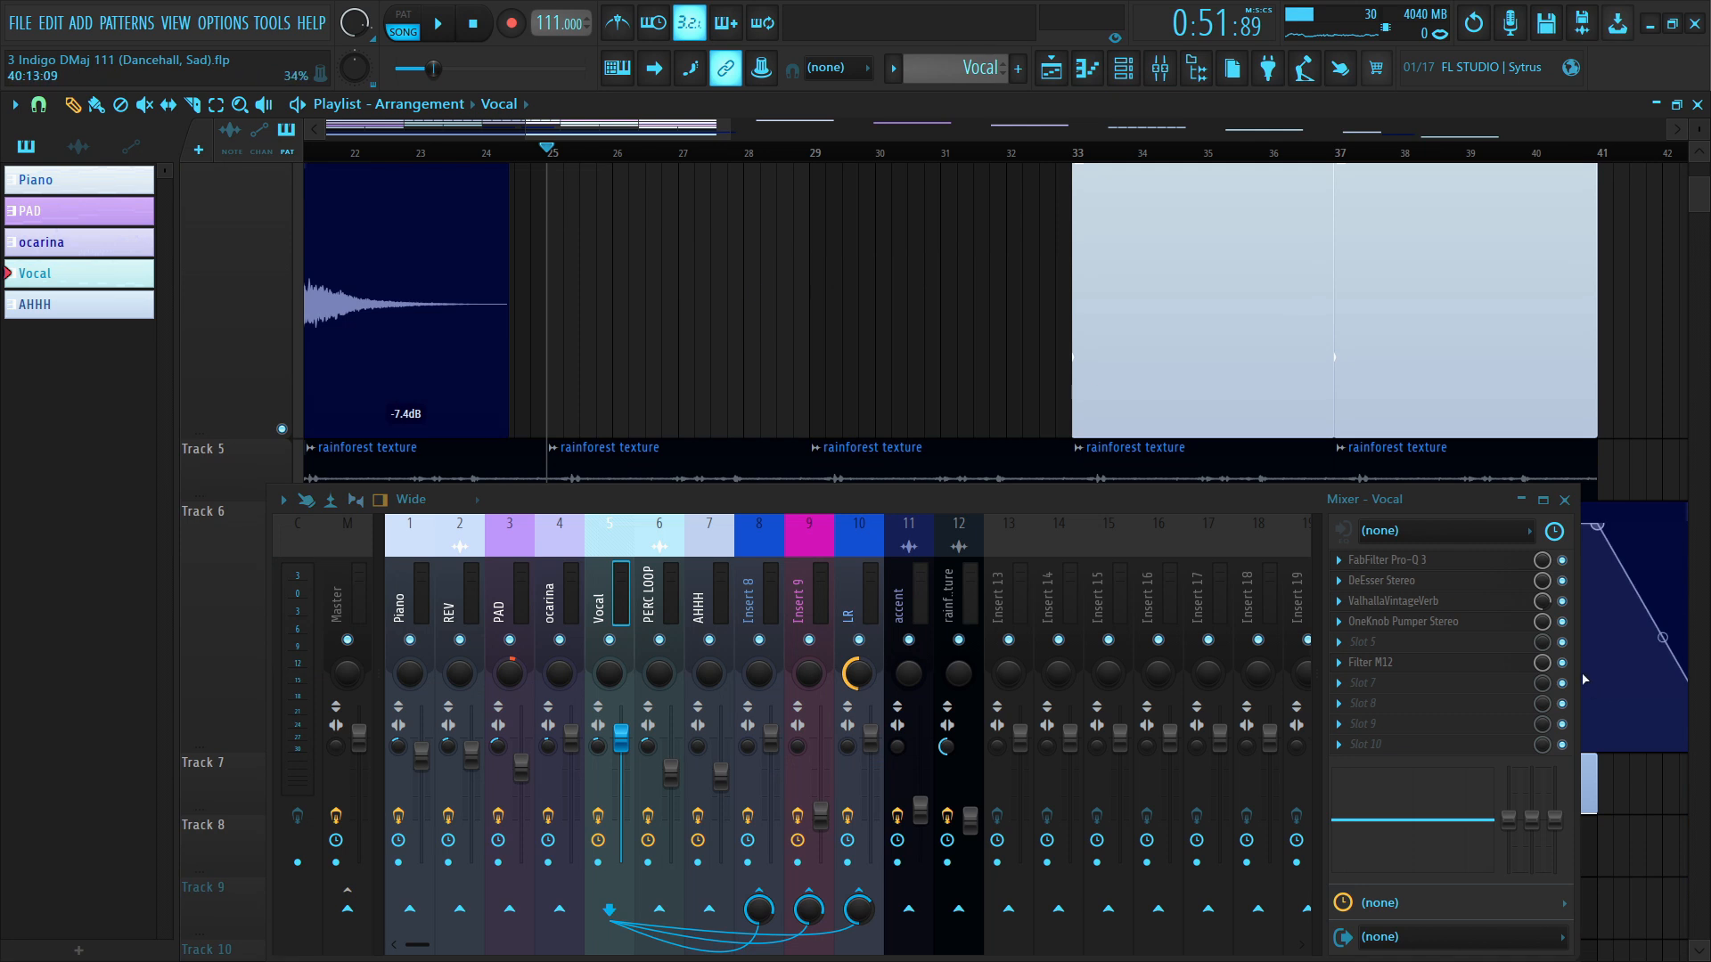
- Audition the Vocal section from bar 25 with Filter M12 disabled on the Vocal mixer track, then stop playback
{"action": "key", "text": "space"}
{"action": "scroll", "coordinate": [802, 285], "scroll_direction": "up", "scroll_amount": 4}
{"action": "scroll", "coordinate": [836, 259], "scroll_direction": "down", "scroll_amount": 1}
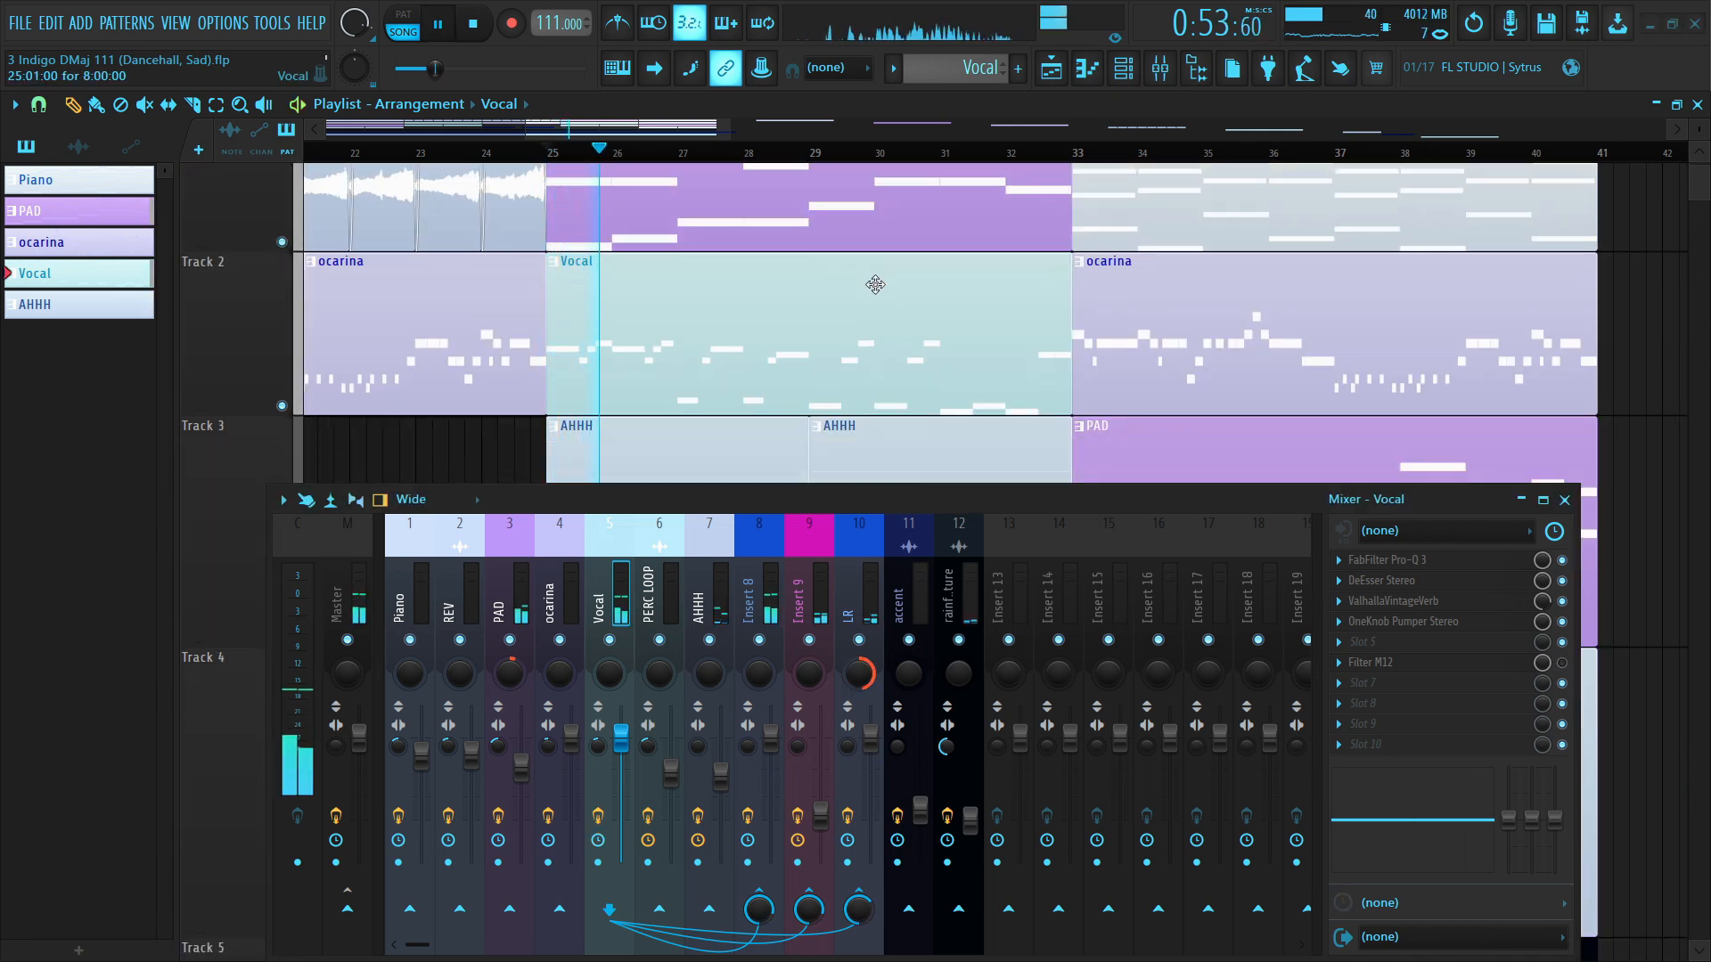
{"action": "key", "text": "space"}
{"action": "scroll", "coordinate": [987, 334], "scroll_direction": "down", "scroll_amount": 2}
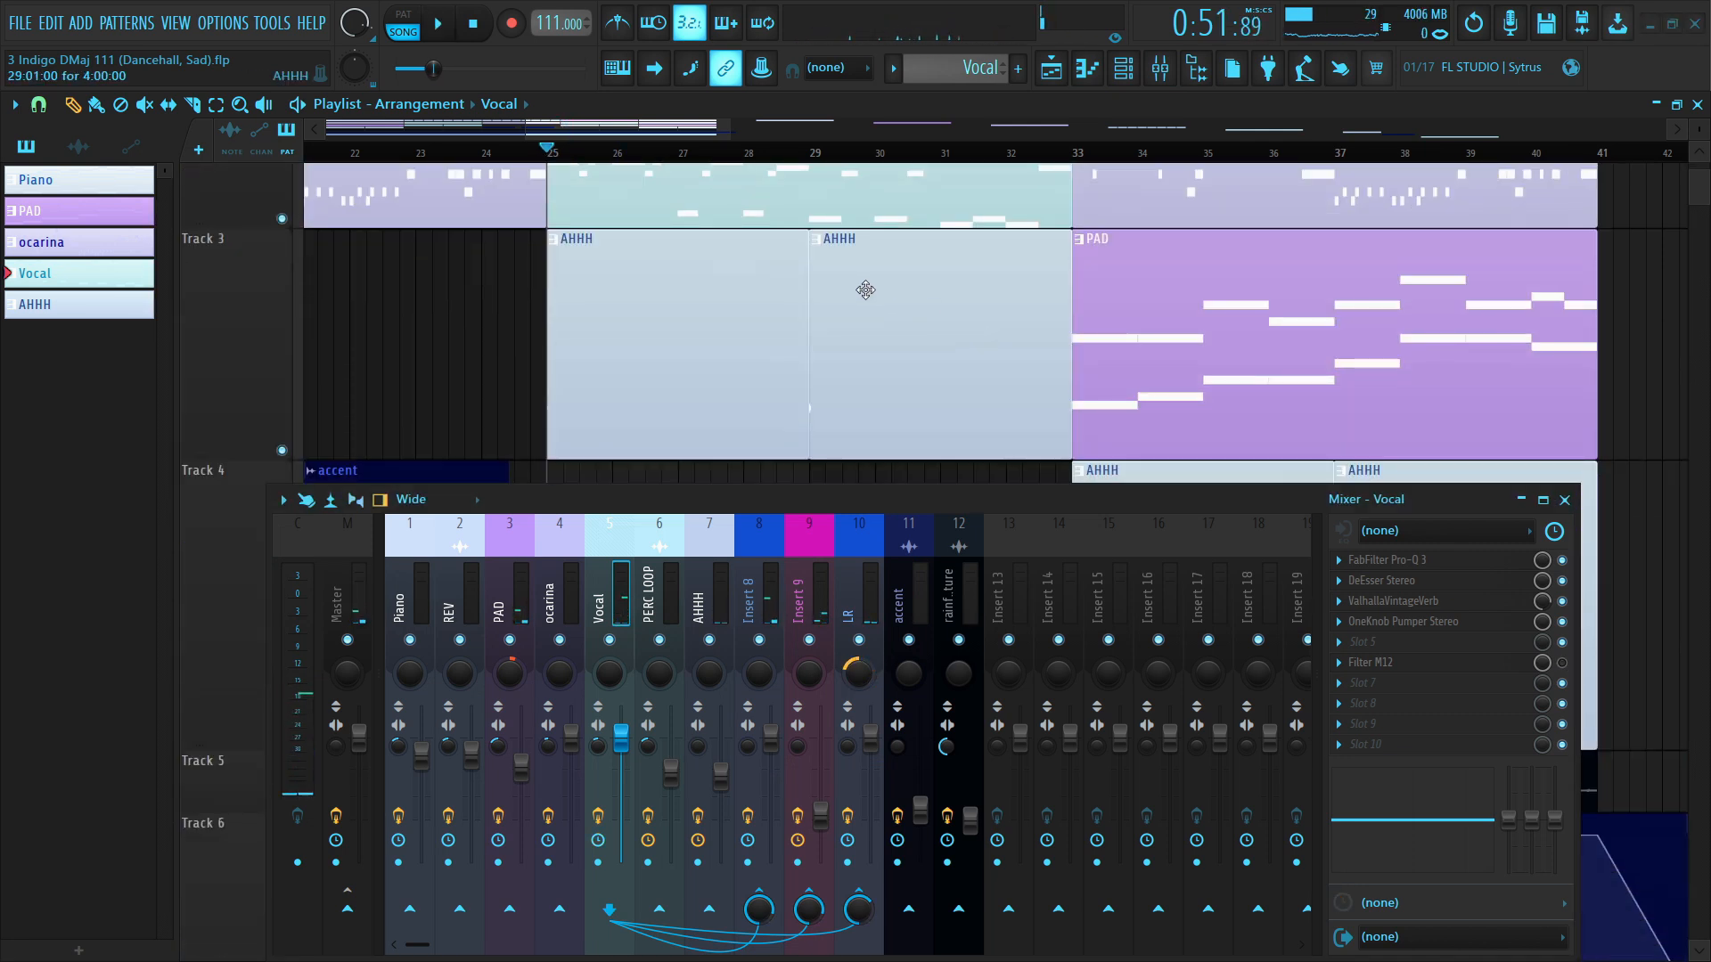
- Re-enable Filter M12 on the Vocal mixer track and open its settings
{"action": "scroll", "coordinate": [853, 361], "scroll_direction": "down", "scroll_amount": 2}
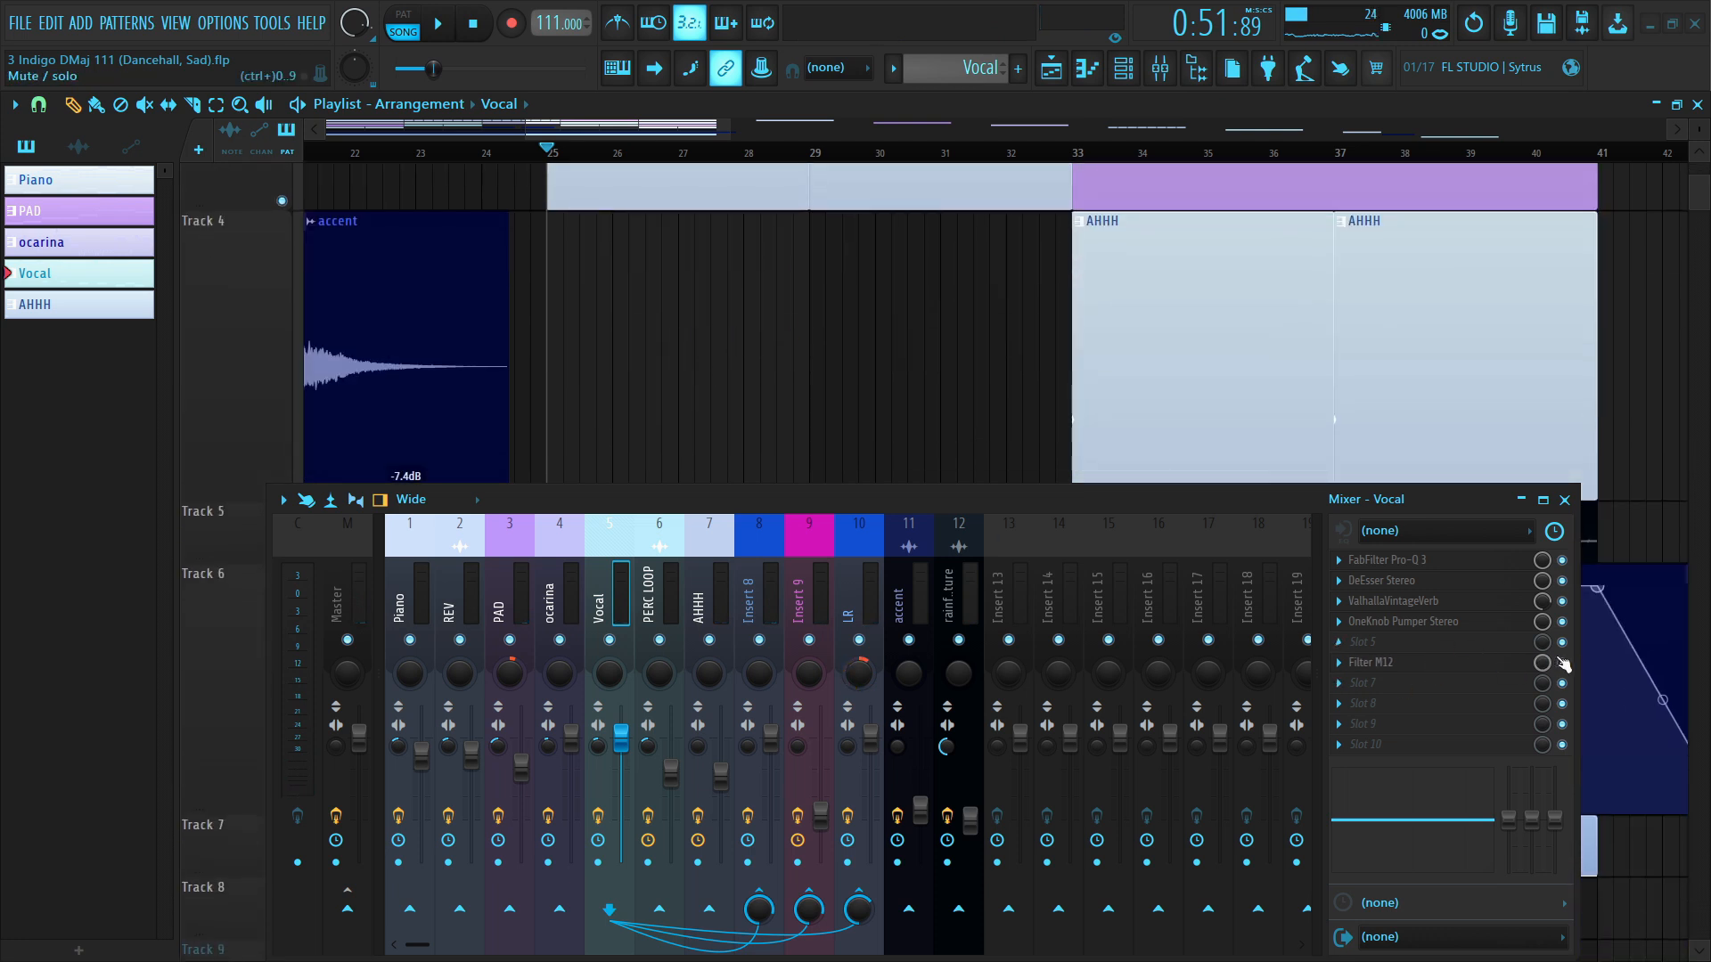
{"action": "left_click", "coordinate": [1466, 664]}
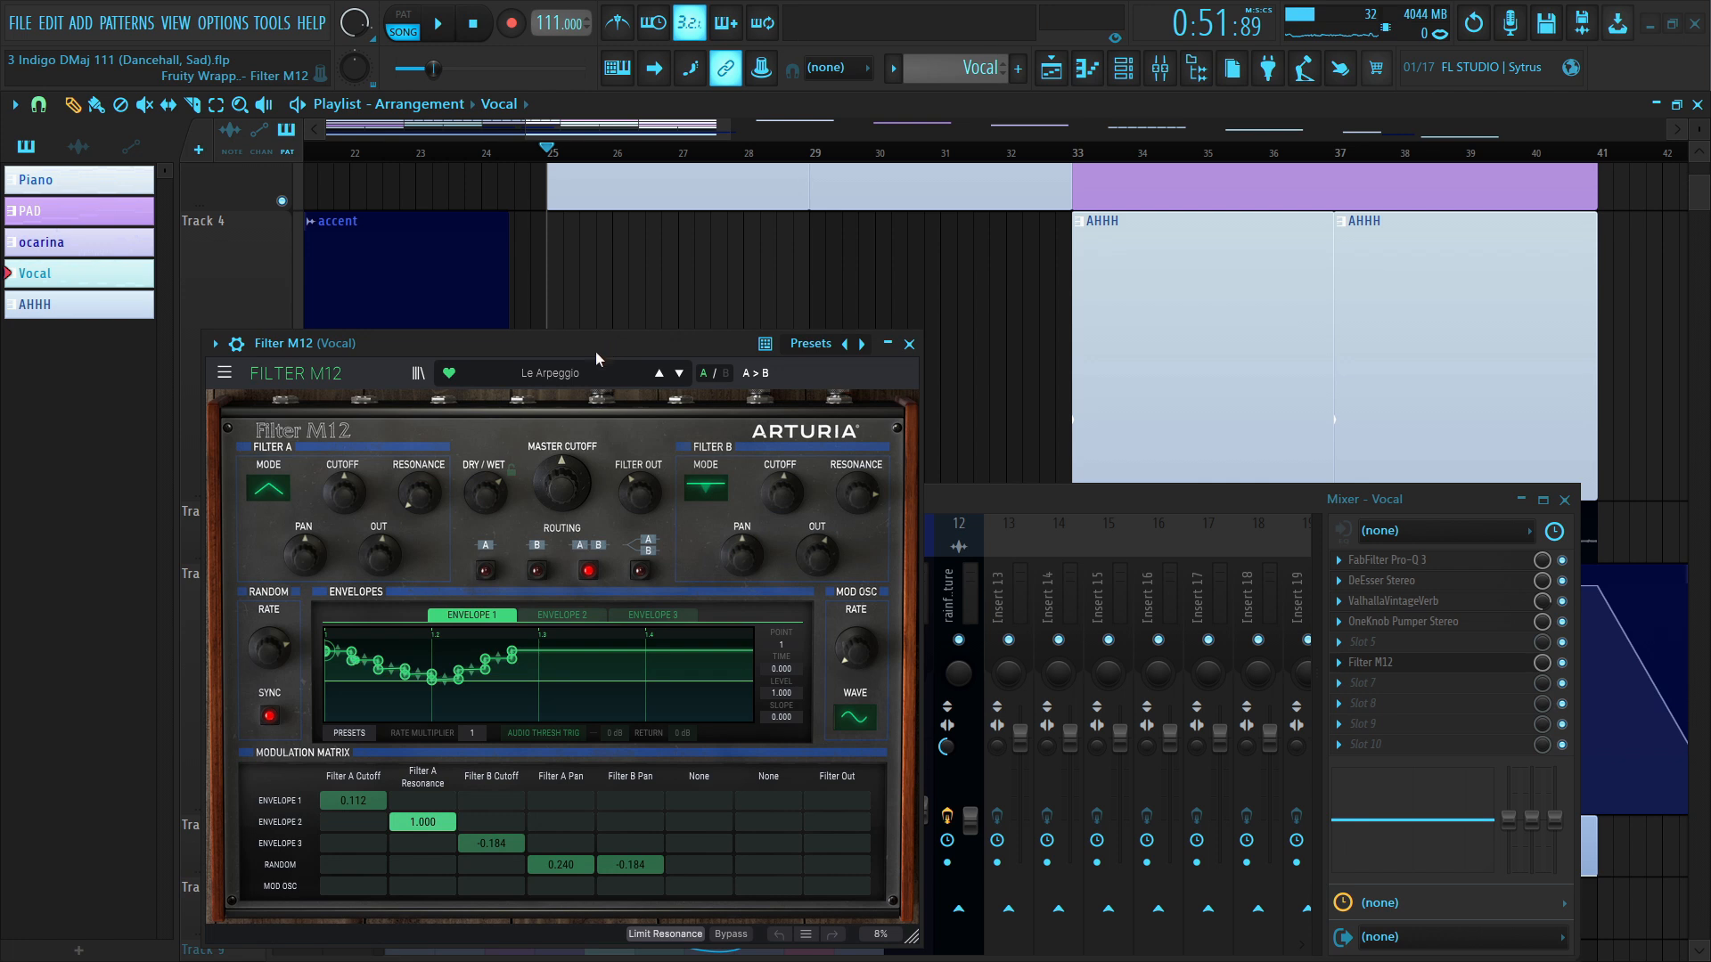
- Audition the Vocal section from bar 25 with Filter M12 active, stop playback and close the Filter M12 window
{"action": "key", "text": "space"}
{"action": "scroll", "coordinate": [775, 284], "scroll_direction": "up", "scroll_amount": 2}
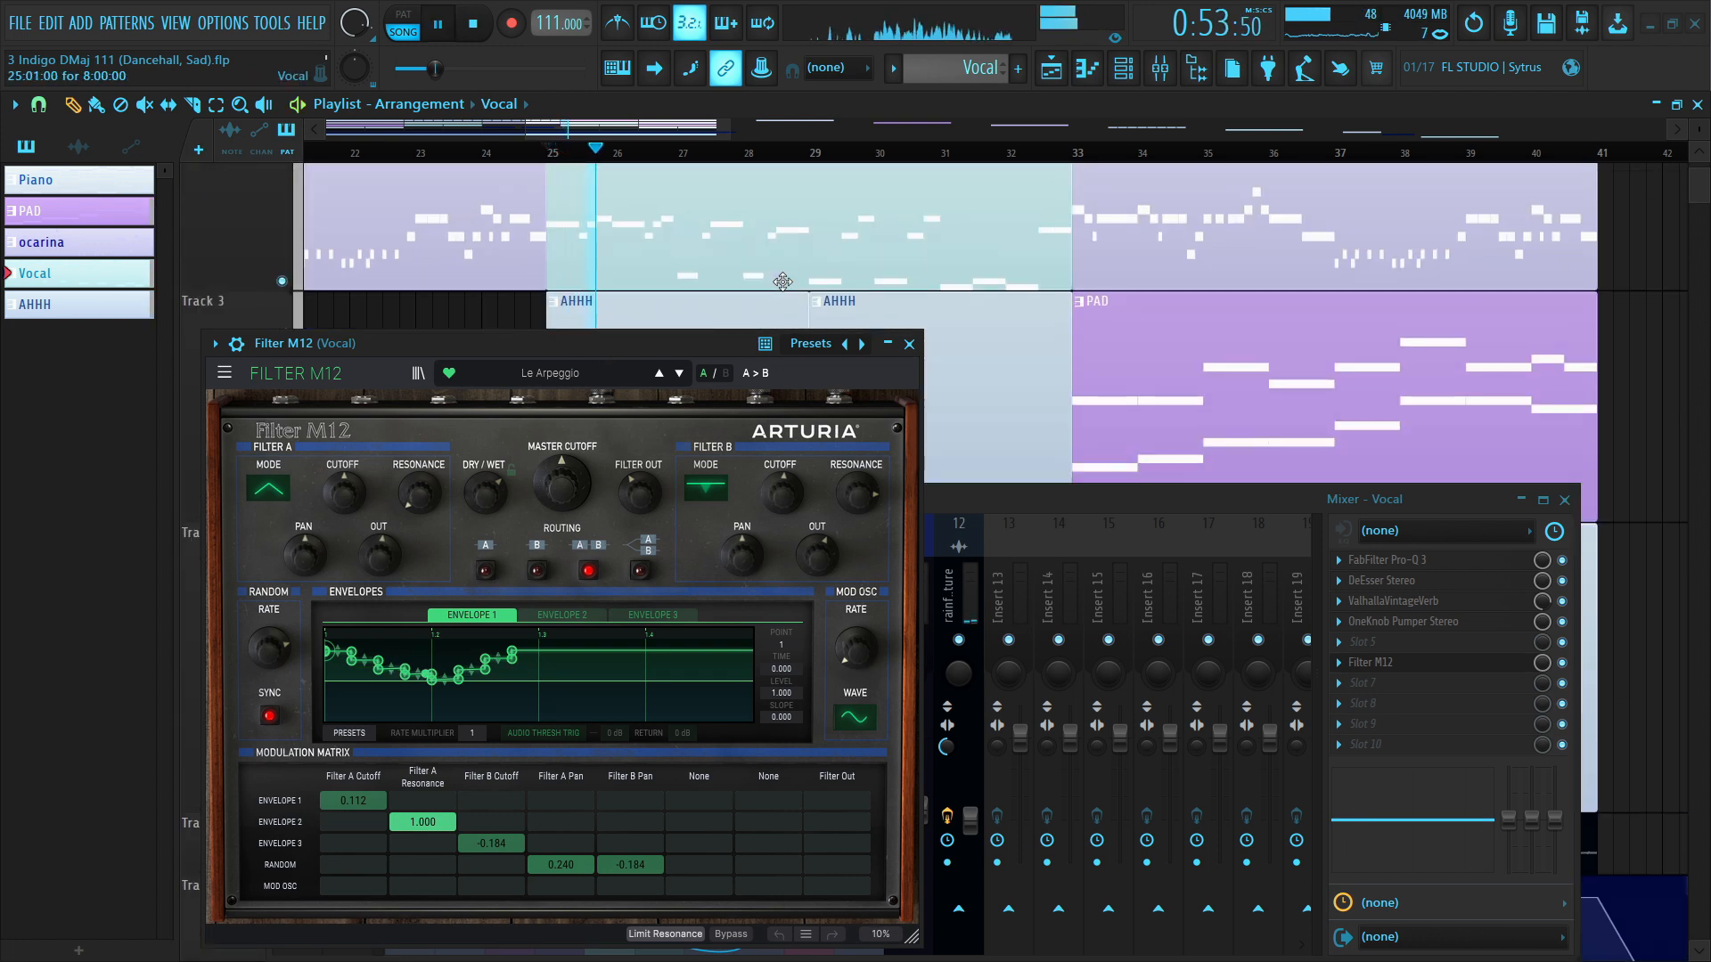
{"action": "scroll", "coordinate": [781, 281], "scroll_direction": "up", "scroll_amount": 1}
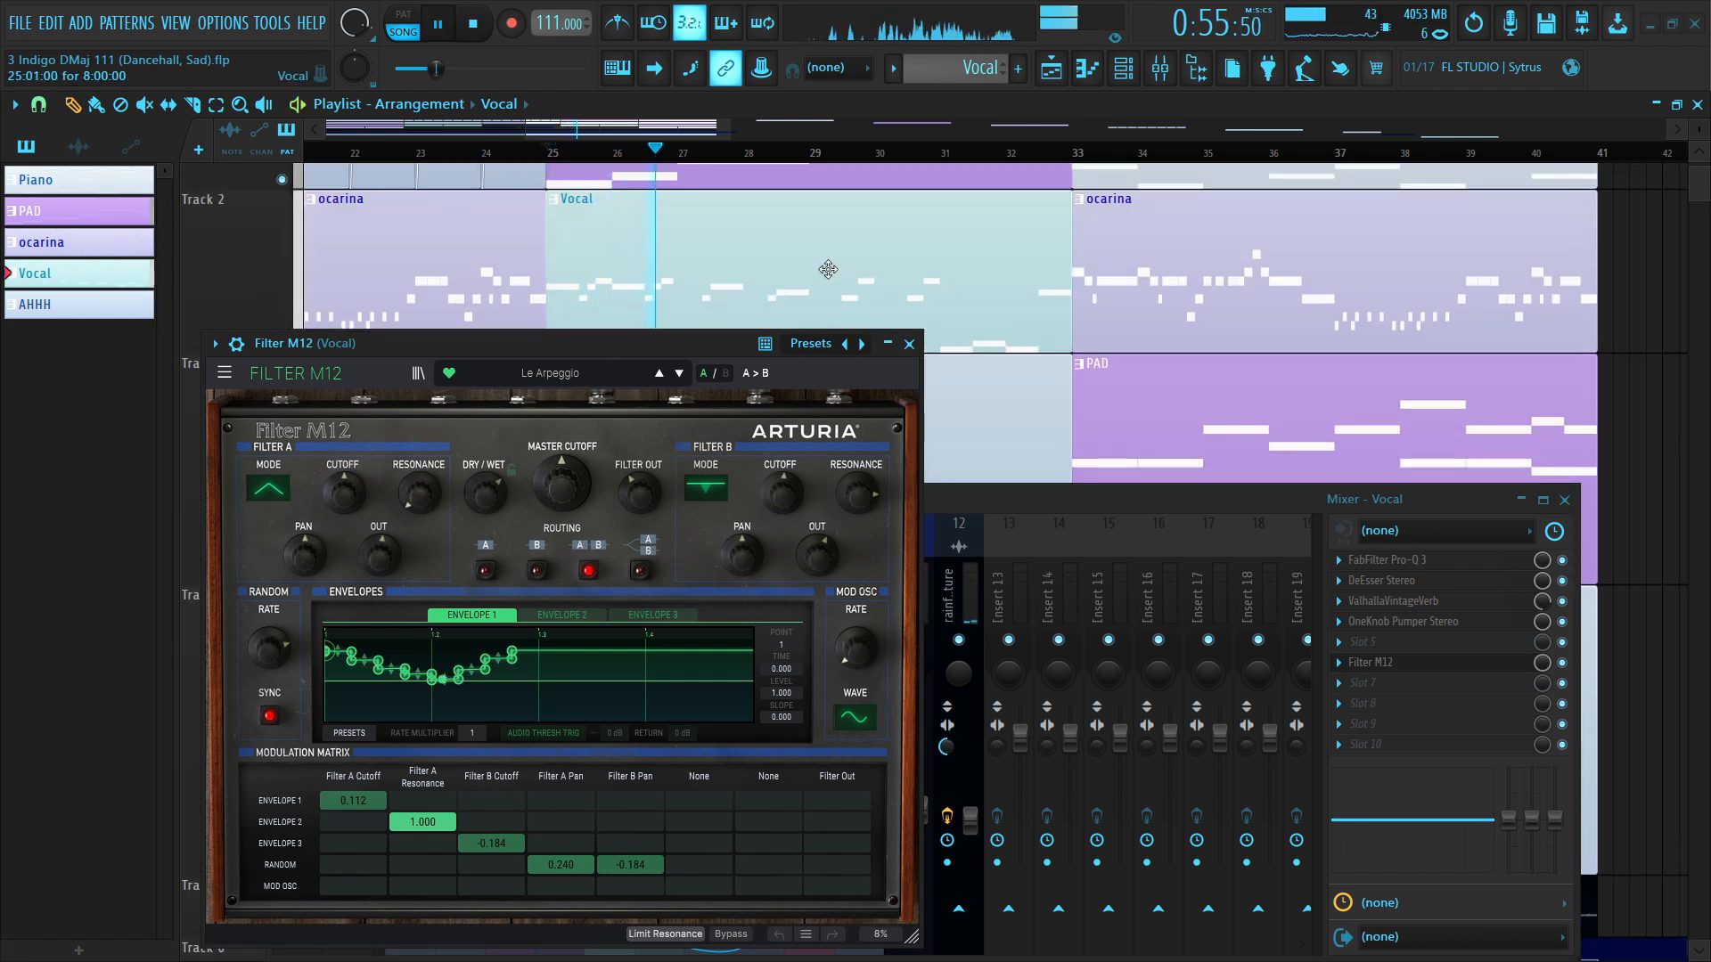
{"action": "key", "text": "space"}
{"action": "left_click", "coordinate": [908, 343]}
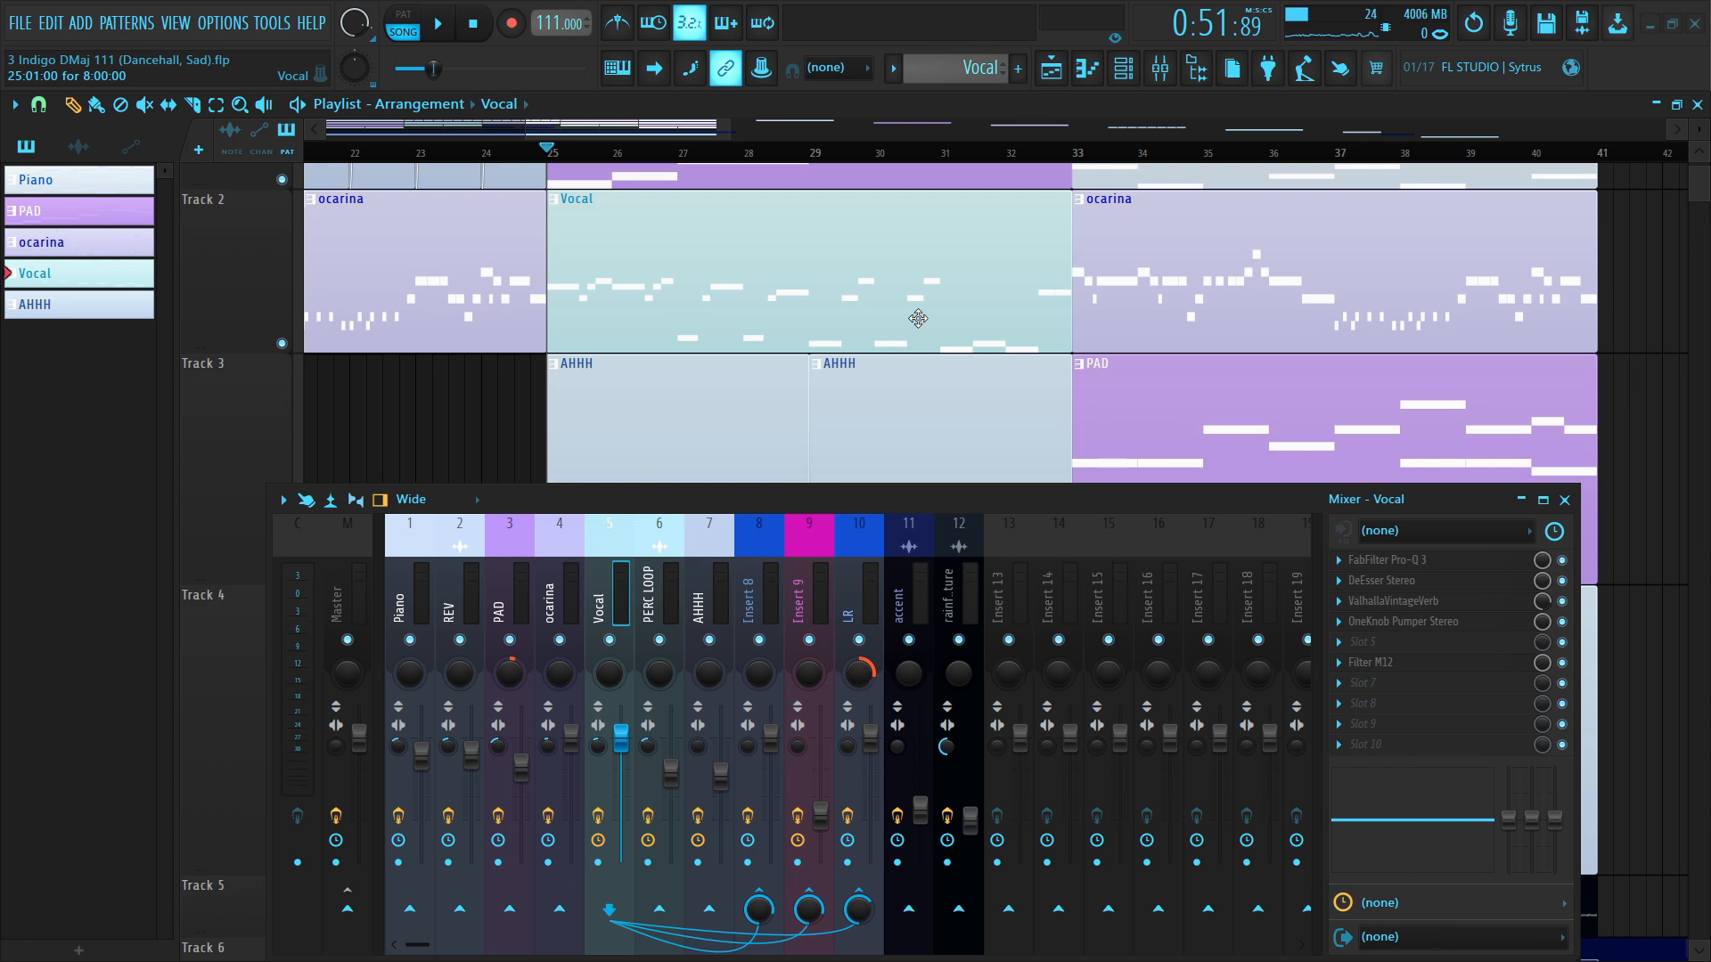
- Clear the mixer from view and place the playhead at bar 33 on the final section
{"action": "scroll", "coordinate": [899, 315], "scroll_direction": "up", "scroll_amount": 2}
{"action": "scroll", "coordinate": [769, 161], "scroll_direction": "down", "scroll_amount": 6}
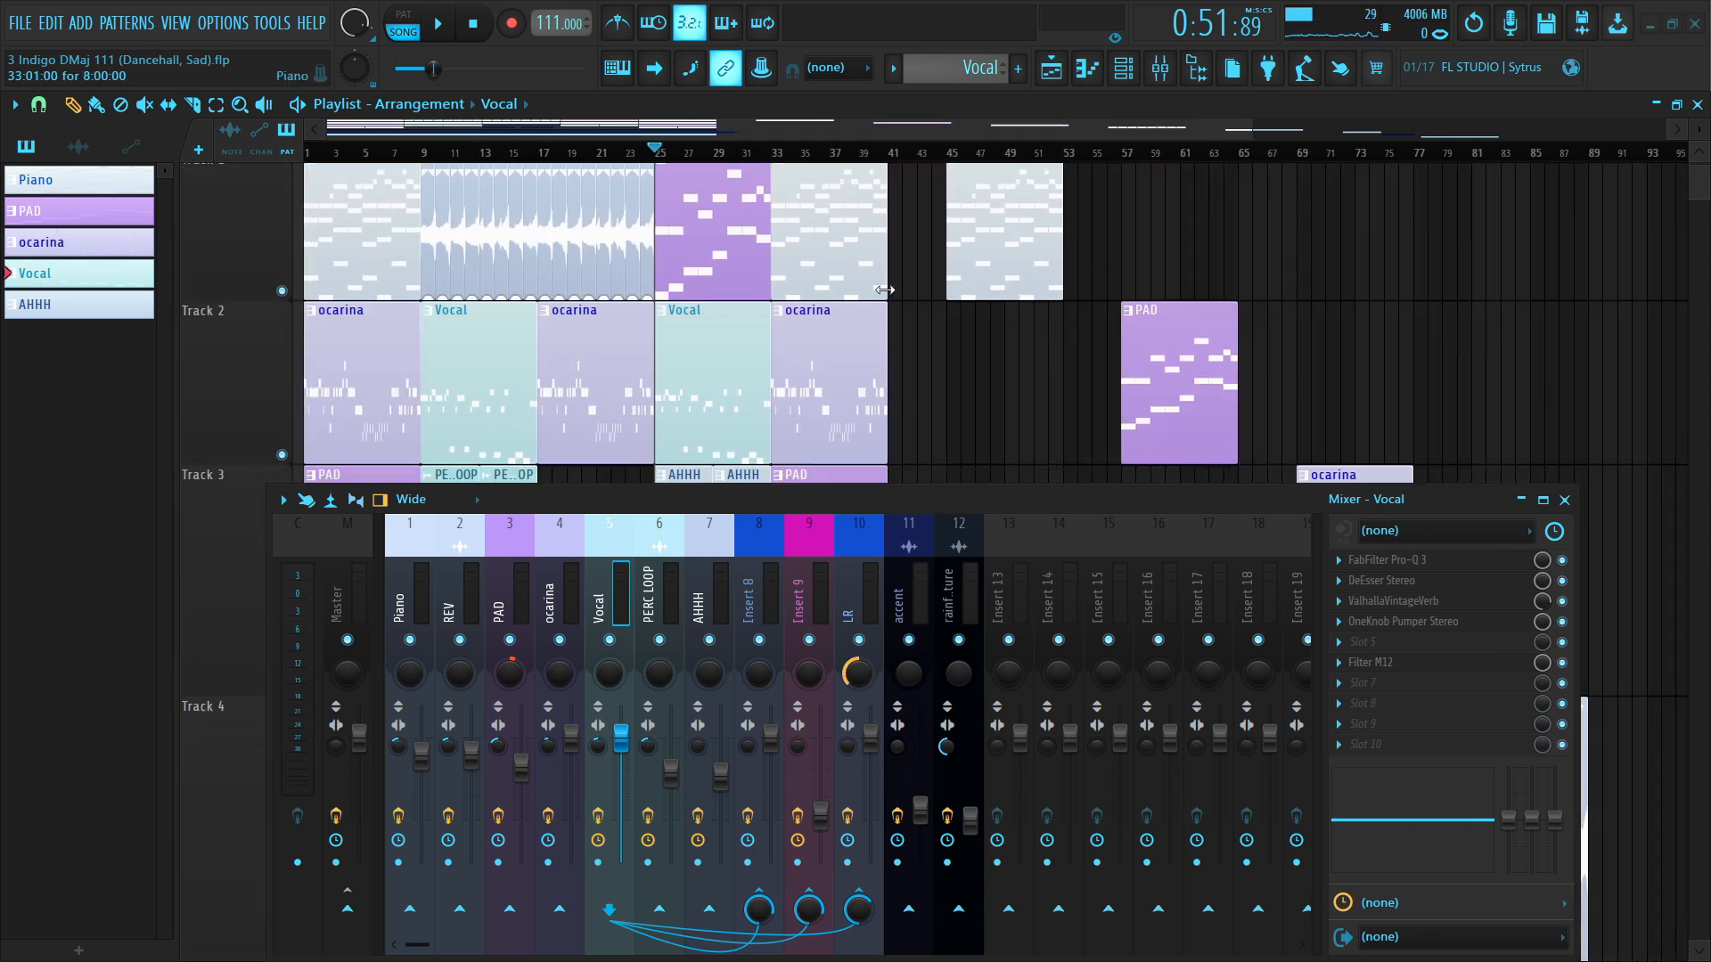
{"action": "scroll", "coordinate": [777, 161], "scroll_direction": "up", "scroll_amount": 1}
{"action": "scroll", "coordinate": [778, 161], "scroll_direction": "up", "scroll_amount": 3}
{"action": "left_click", "coordinate": [772, 155]}
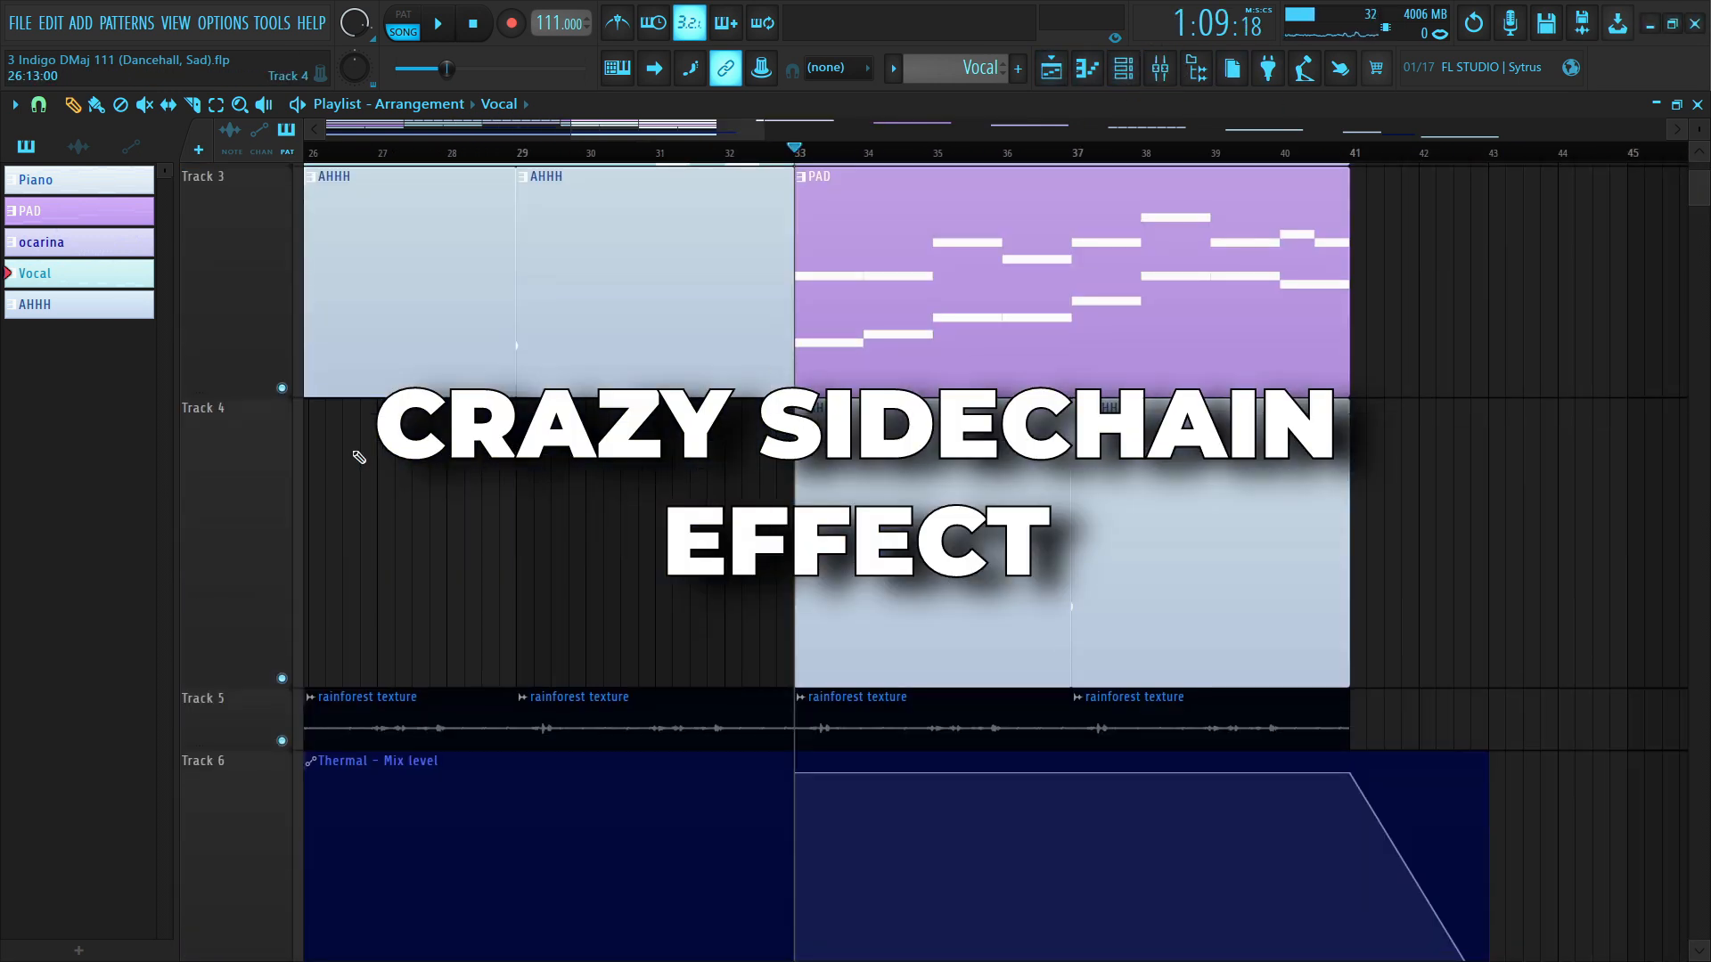
- Reduce the heights of playlist Tracks 1 to 4 so more of the arrangement fits on screen
{"action": "left_click_drag", "start_coordinate": [259, 395], "coordinate": [260, 307]}
{"action": "scroll", "coordinate": [259, 401], "scroll_direction": "up", "scroll_amount": 2}
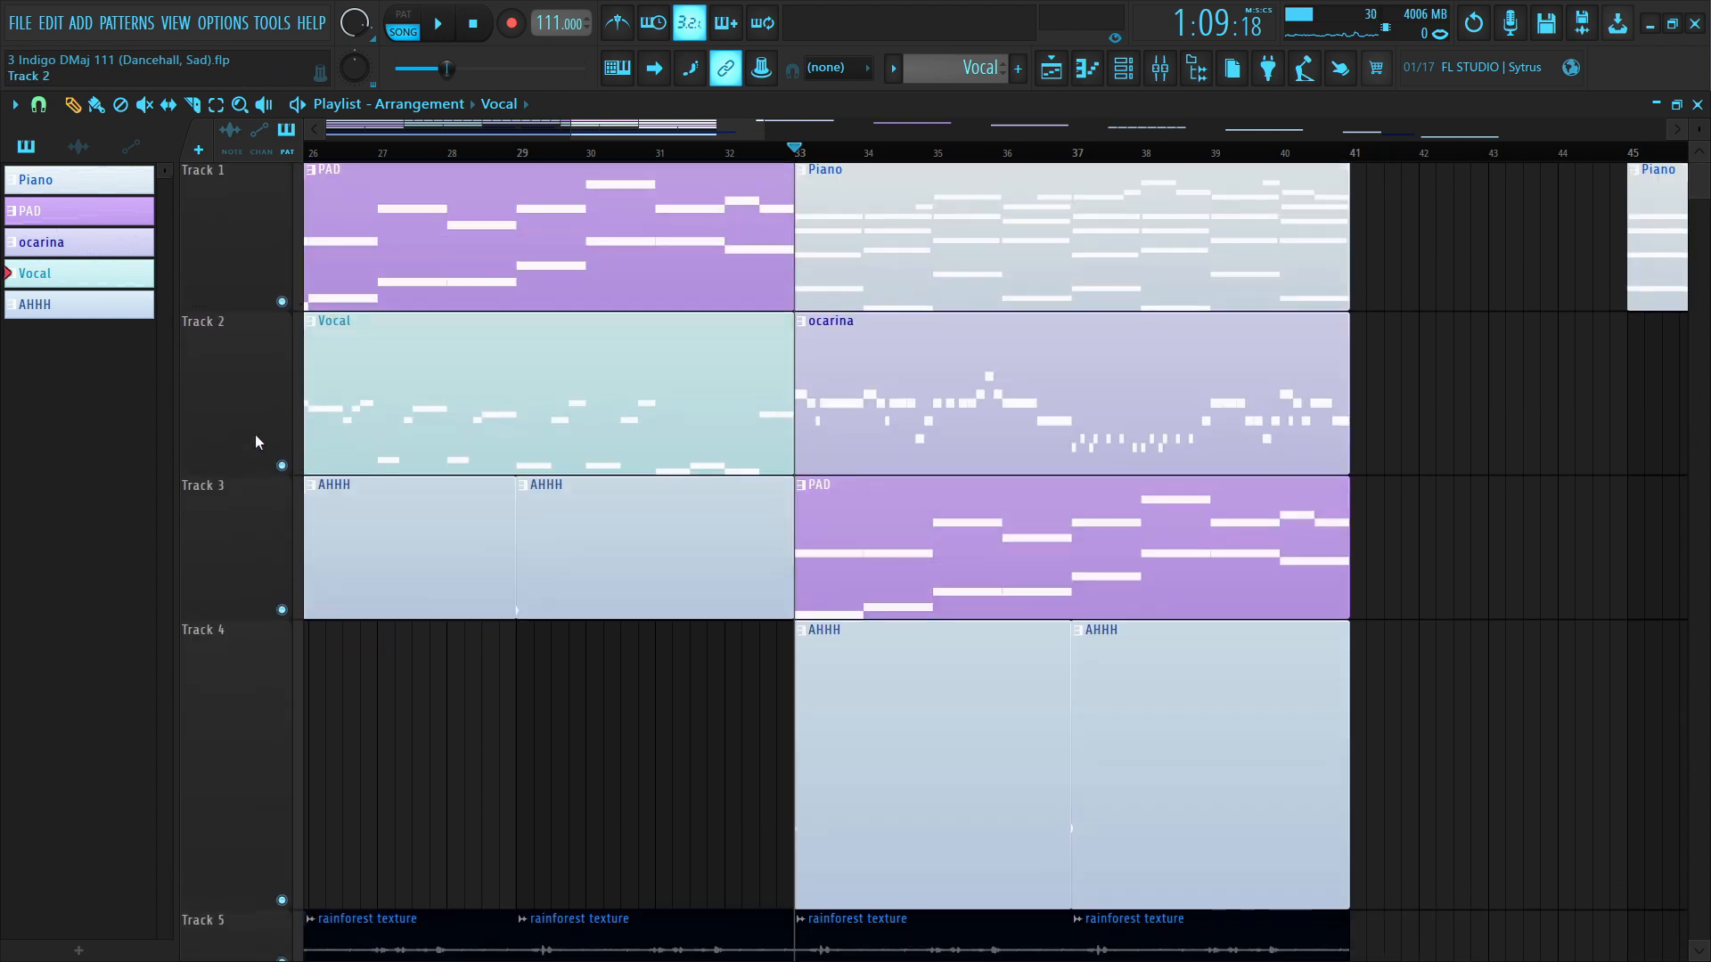
{"action": "left_click_drag", "start_coordinate": [237, 474], "coordinate": [239, 415]}
{"action": "left_click_drag", "start_coordinate": [242, 313], "coordinate": [249, 269]}
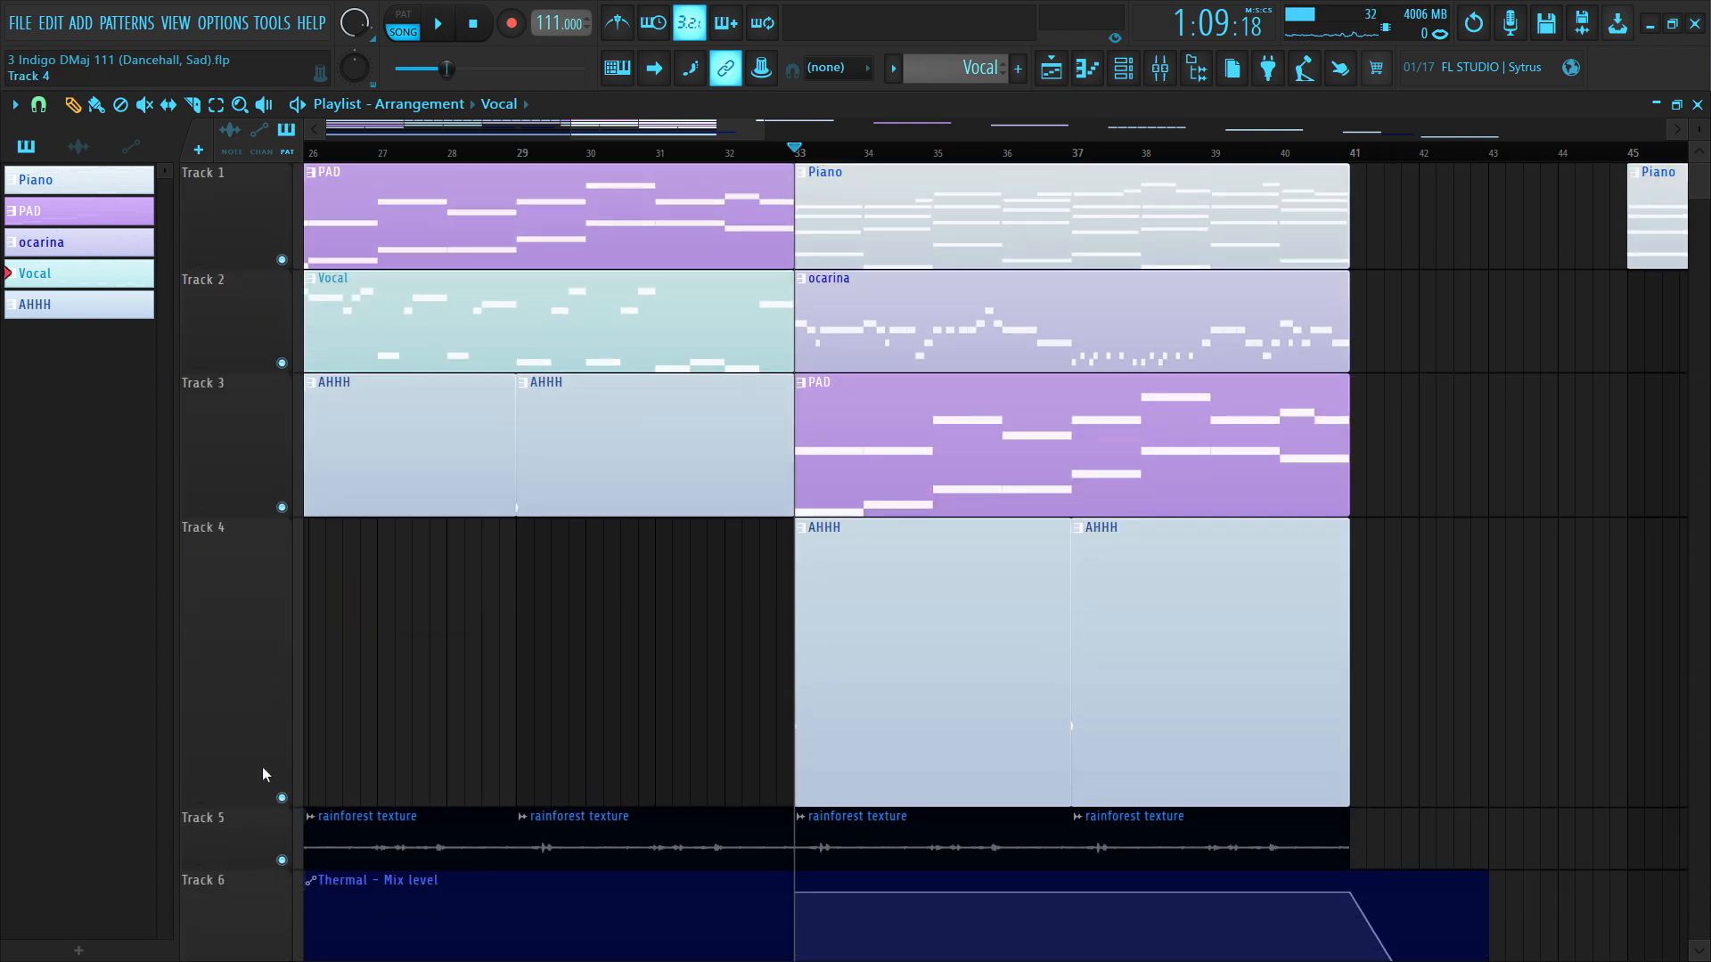
{"action": "left_click_drag", "start_coordinate": [251, 795], "coordinate": [259, 681]}
- View the Thermal effect on the Insert 8 mixer track with its Into Eights preset, then close its window and the mixer
{"action": "scroll", "coordinate": [603, 588], "scroll_direction": "down", "scroll_amount": 3}
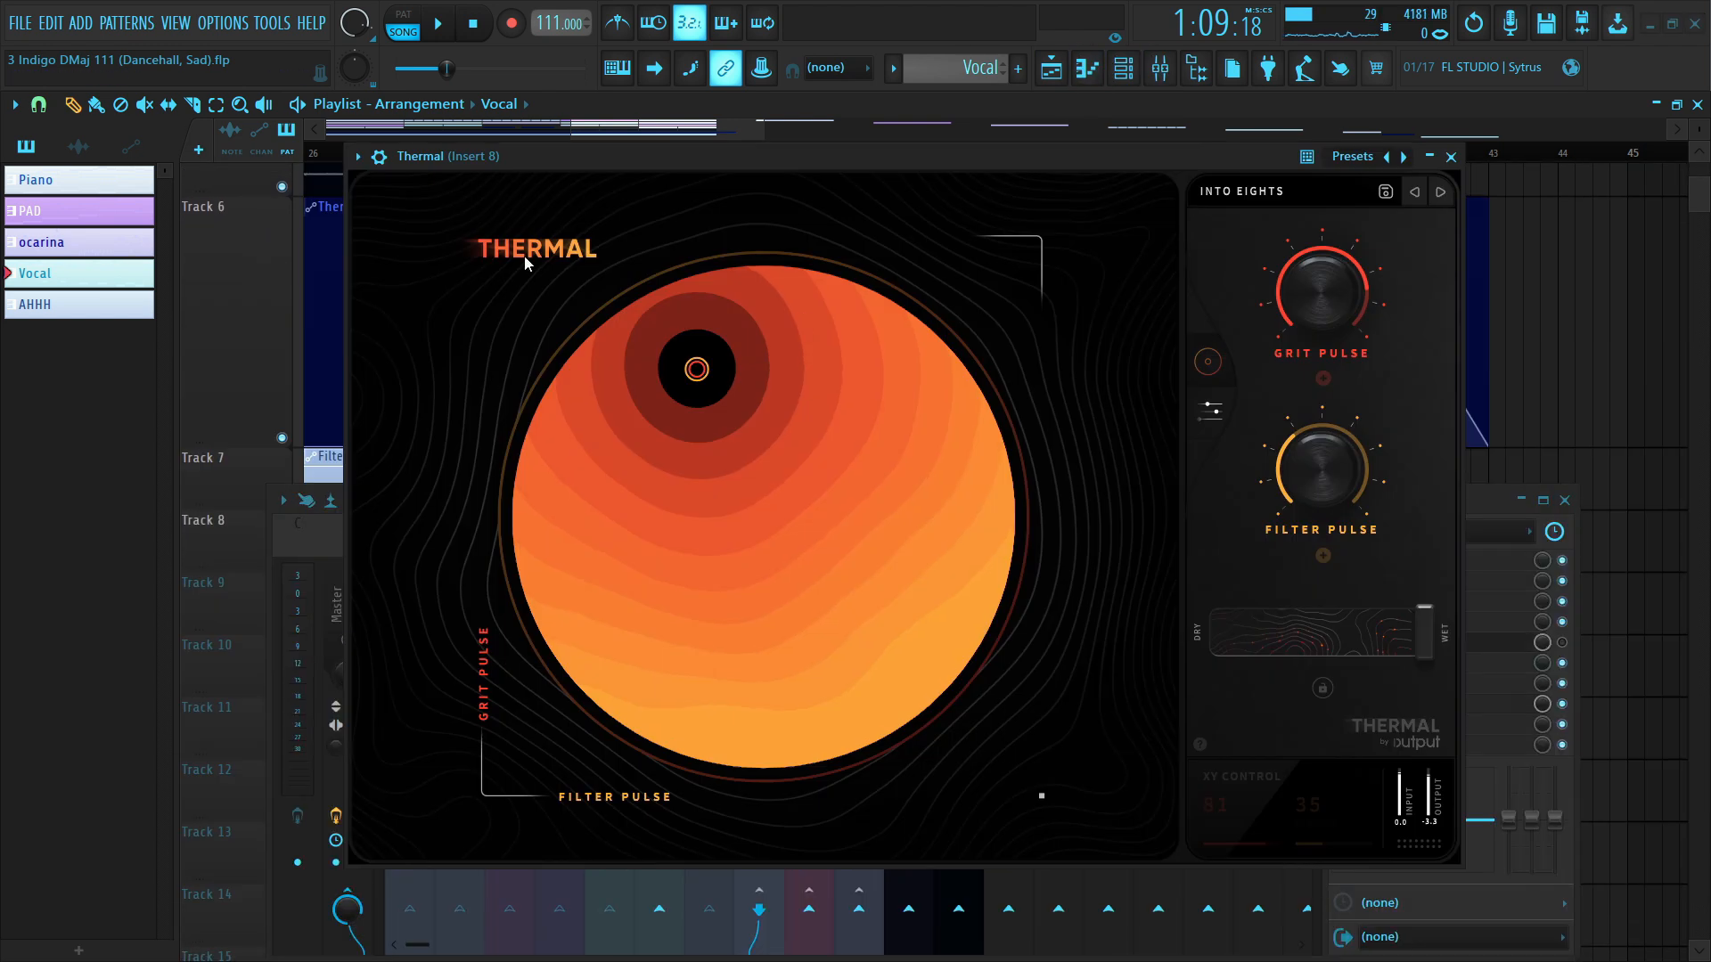
{"action": "left_click", "coordinate": [1451, 158]}
{"action": "scroll", "coordinate": [928, 339], "scroll_direction": "up", "scroll_amount": 5}
{"action": "scroll", "coordinate": [927, 339], "scroll_direction": "down", "scroll_amount": 3}
{"action": "scroll", "coordinate": [928, 339], "scroll_direction": "up", "scroll_amount": 4}
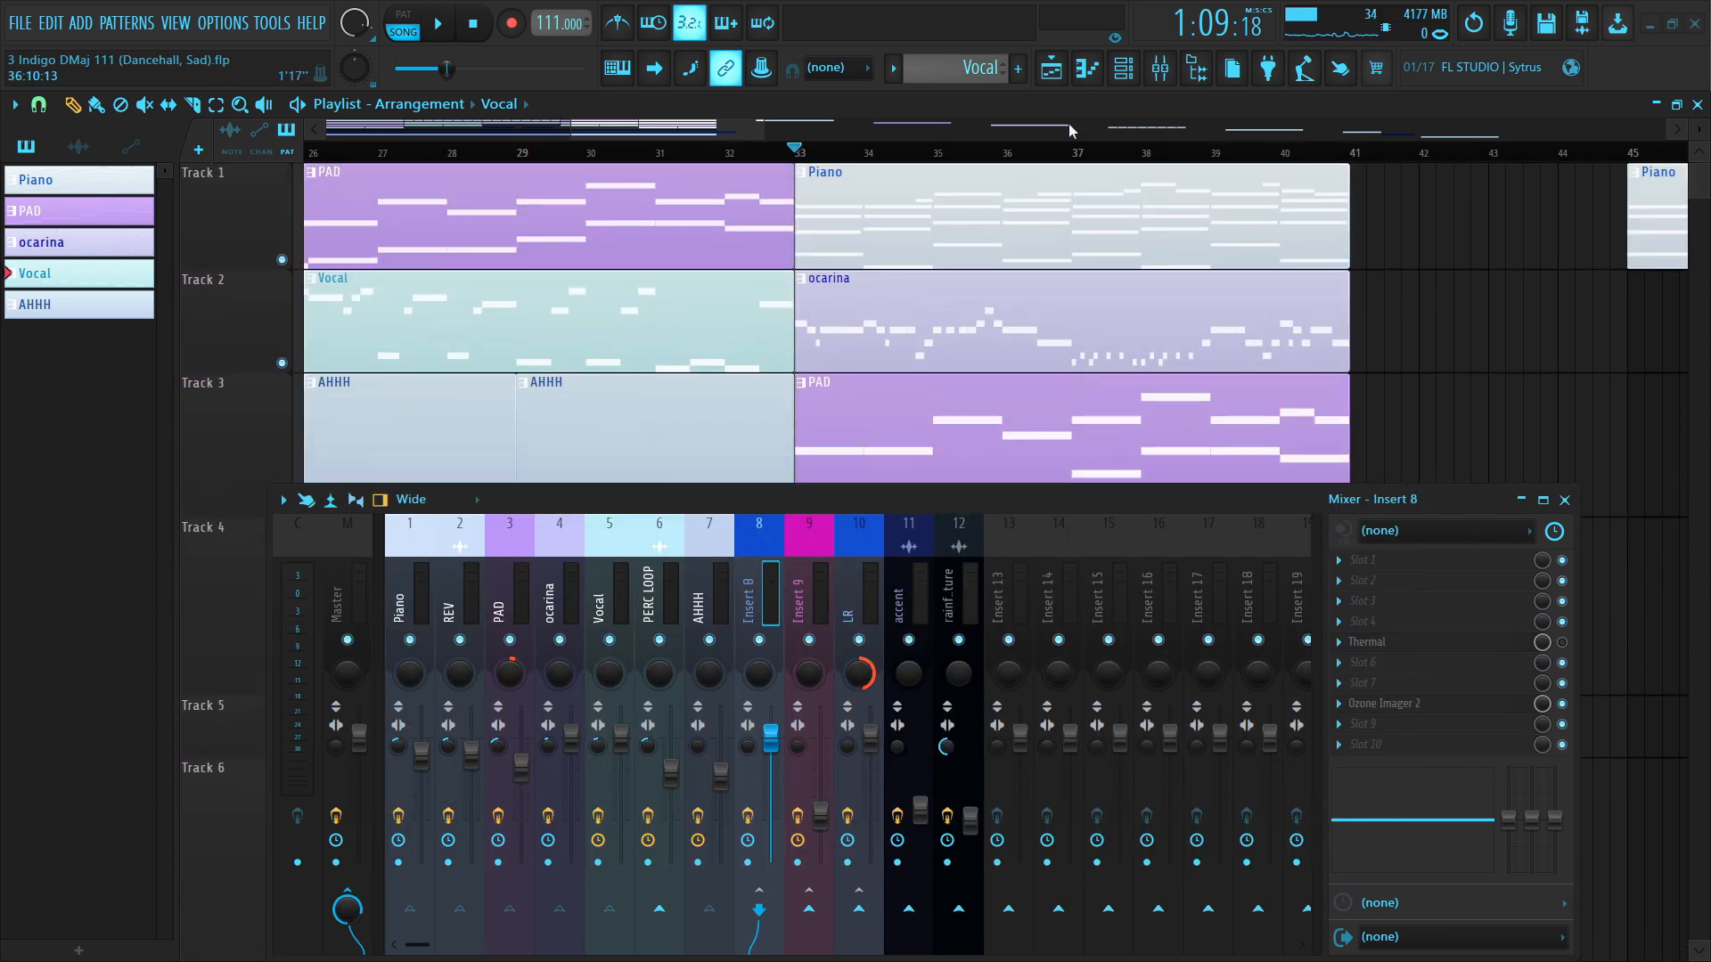
{"action": "left_click", "coordinate": [1160, 68]}
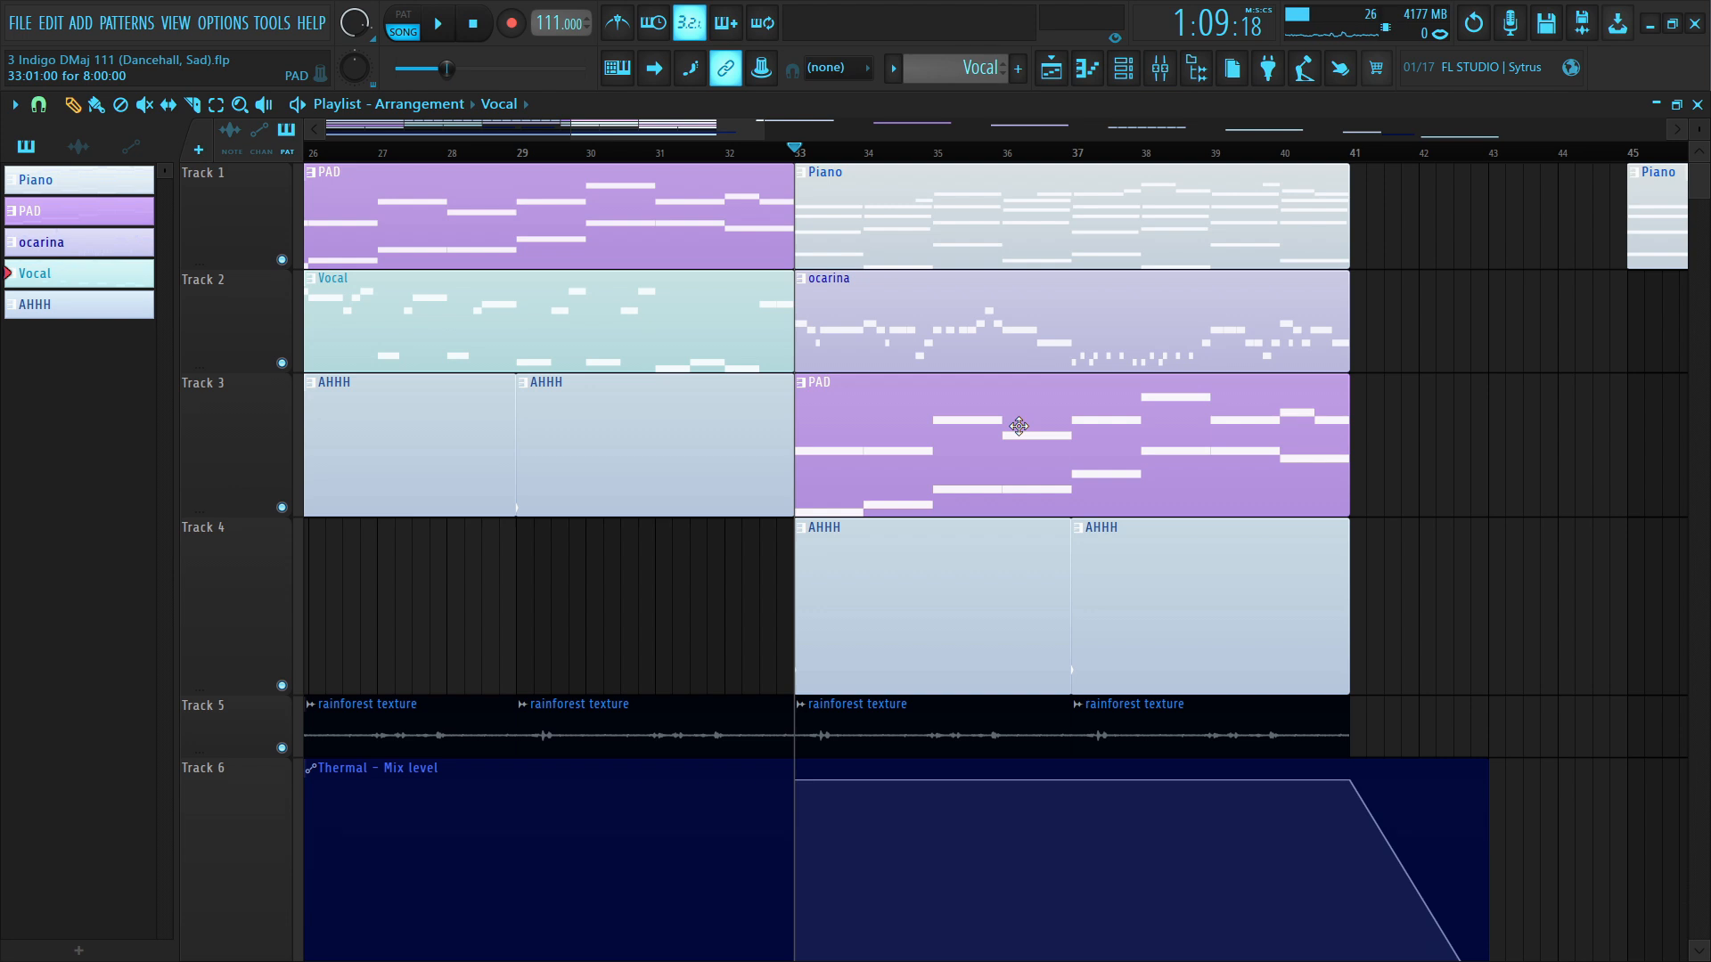
- Audition the final section from bar 33 with Thermal disabled, then replay it from shortly before bar 33
{"action": "key", "text": "space"}
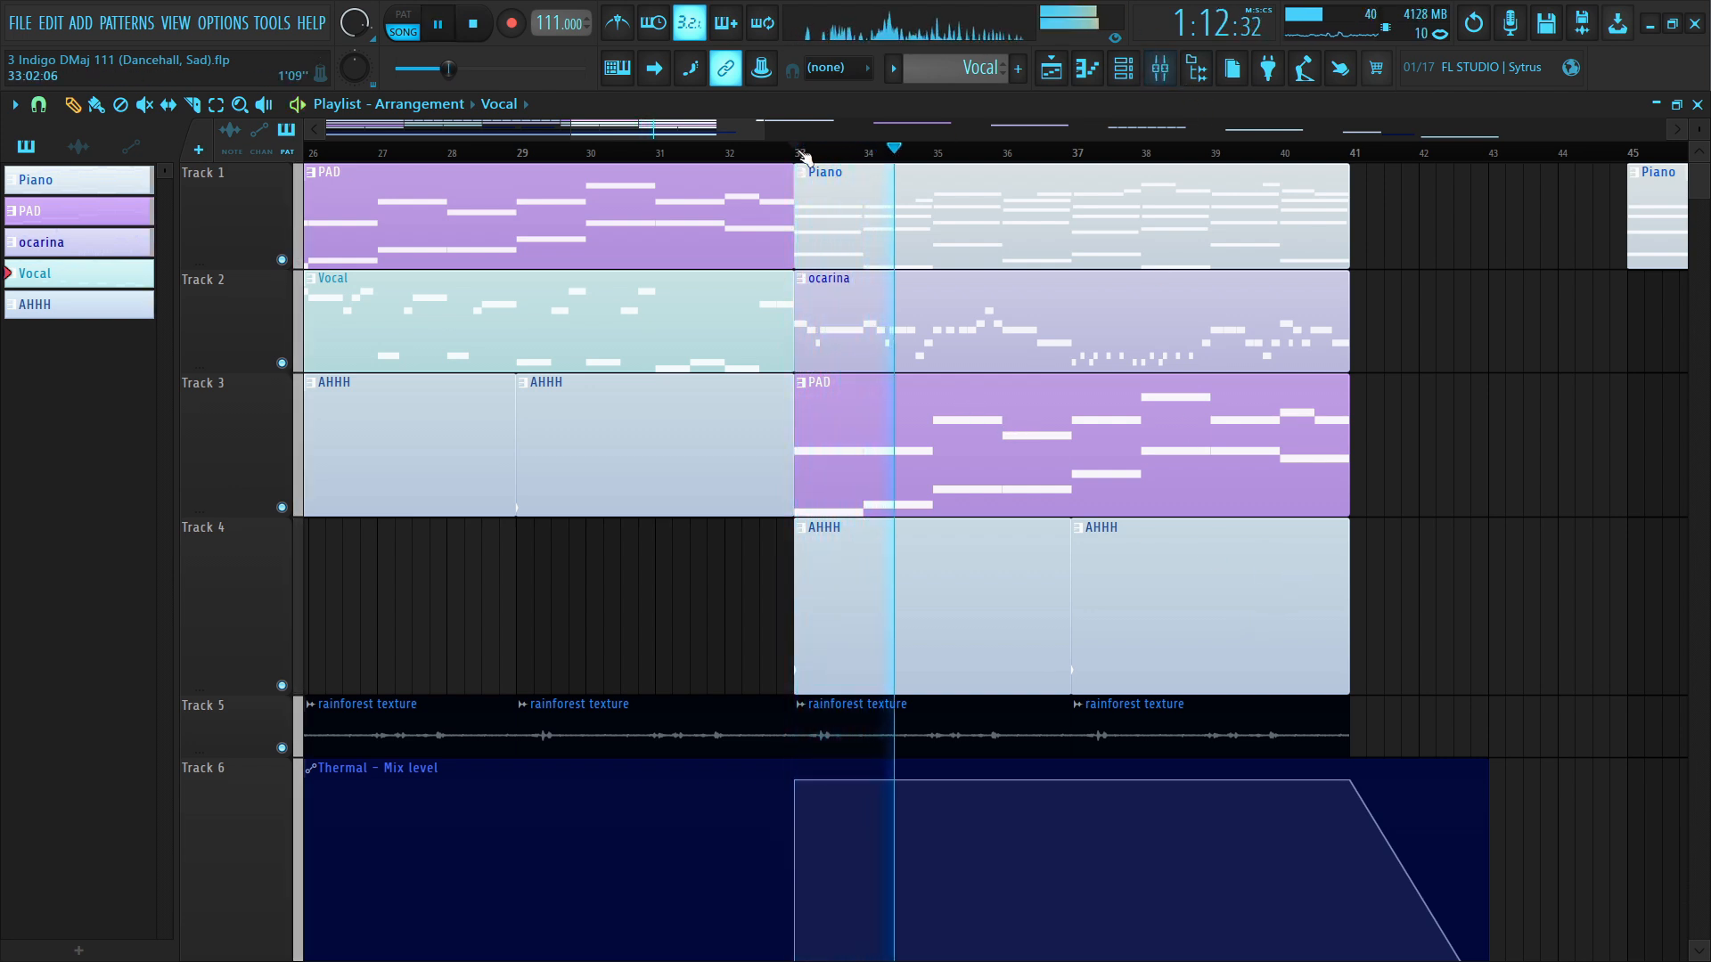
{"action": "key", "text": "space"}
{"action": "left_click", "coordinate": [743, 150]}
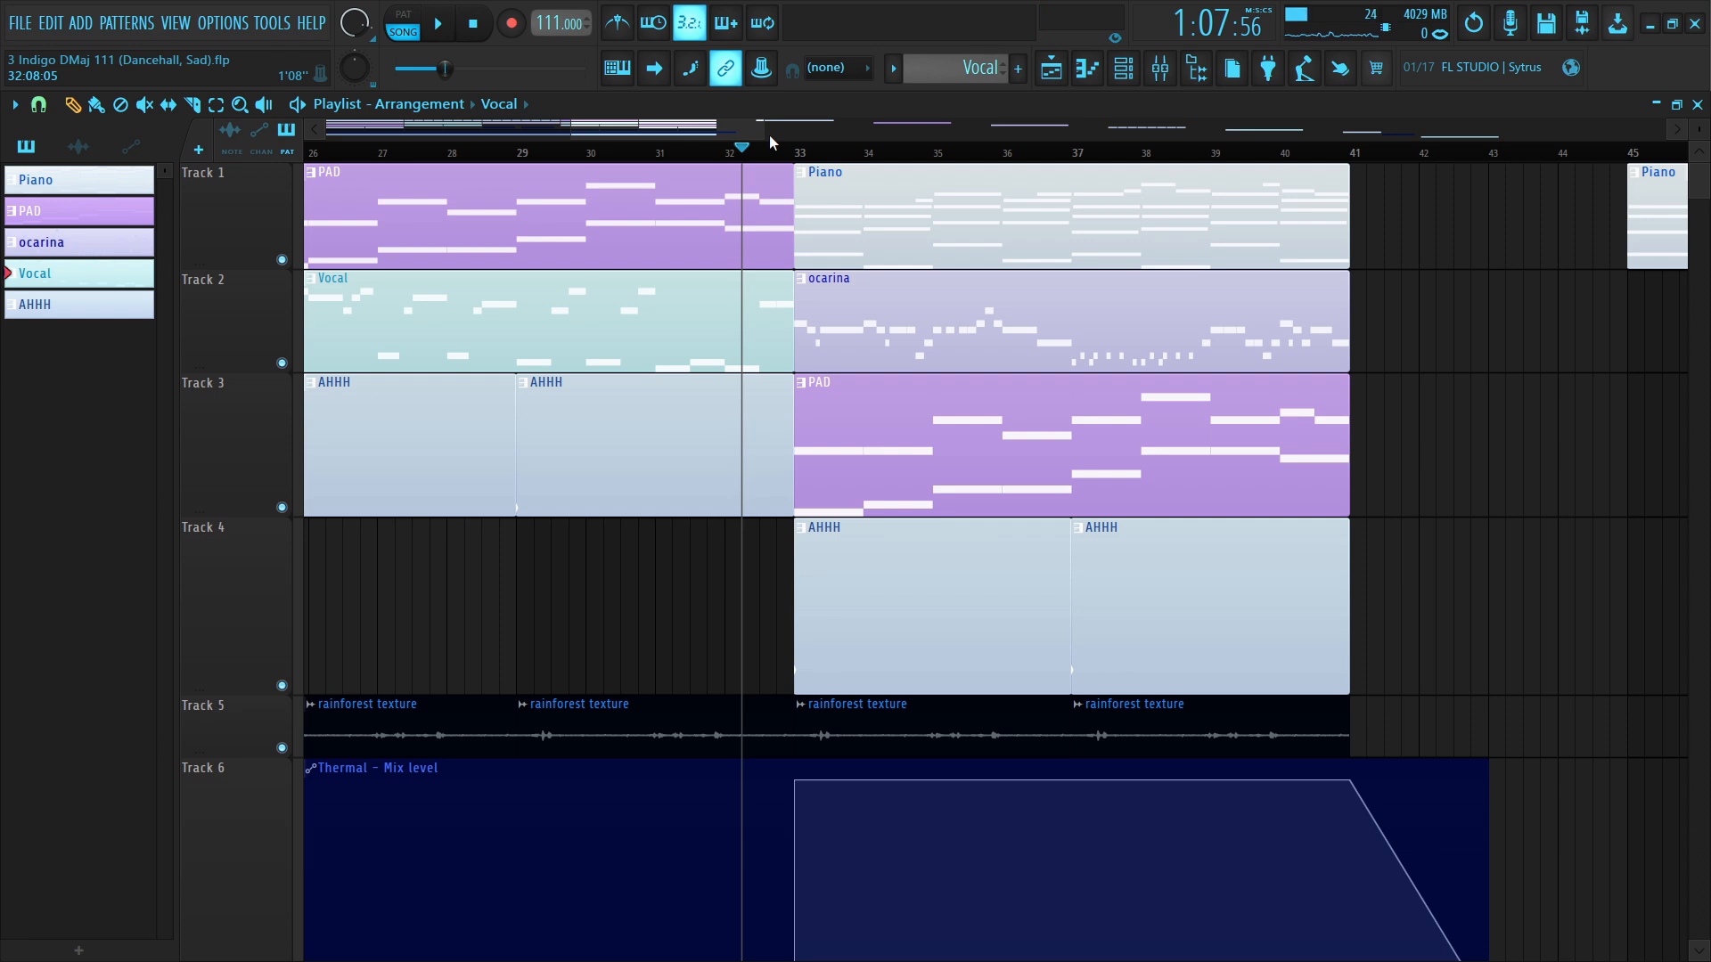
{"action": "key", "text": "space"}
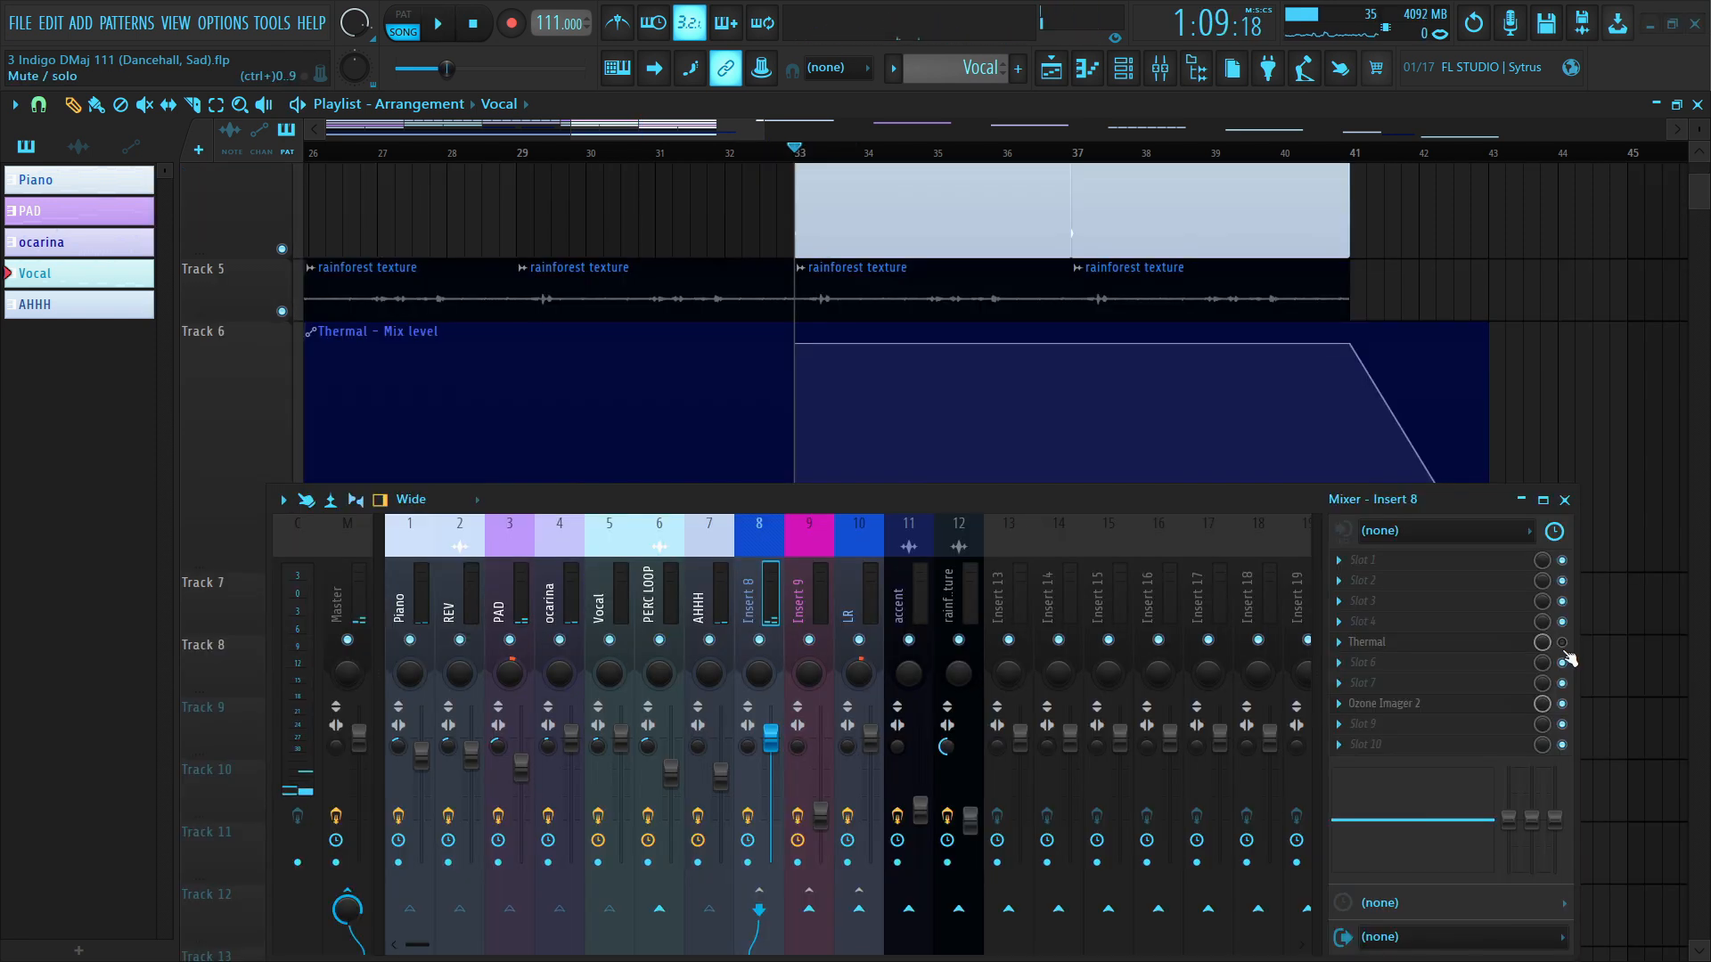
- Re-enable Thermal on the Insert 8 mixer track and audition the final section from bar 33 with the mixer hidden
{"action": "scroll", "coordinate": [1104, 333], "scroll_direction": "up", "scroll_amount": 5}
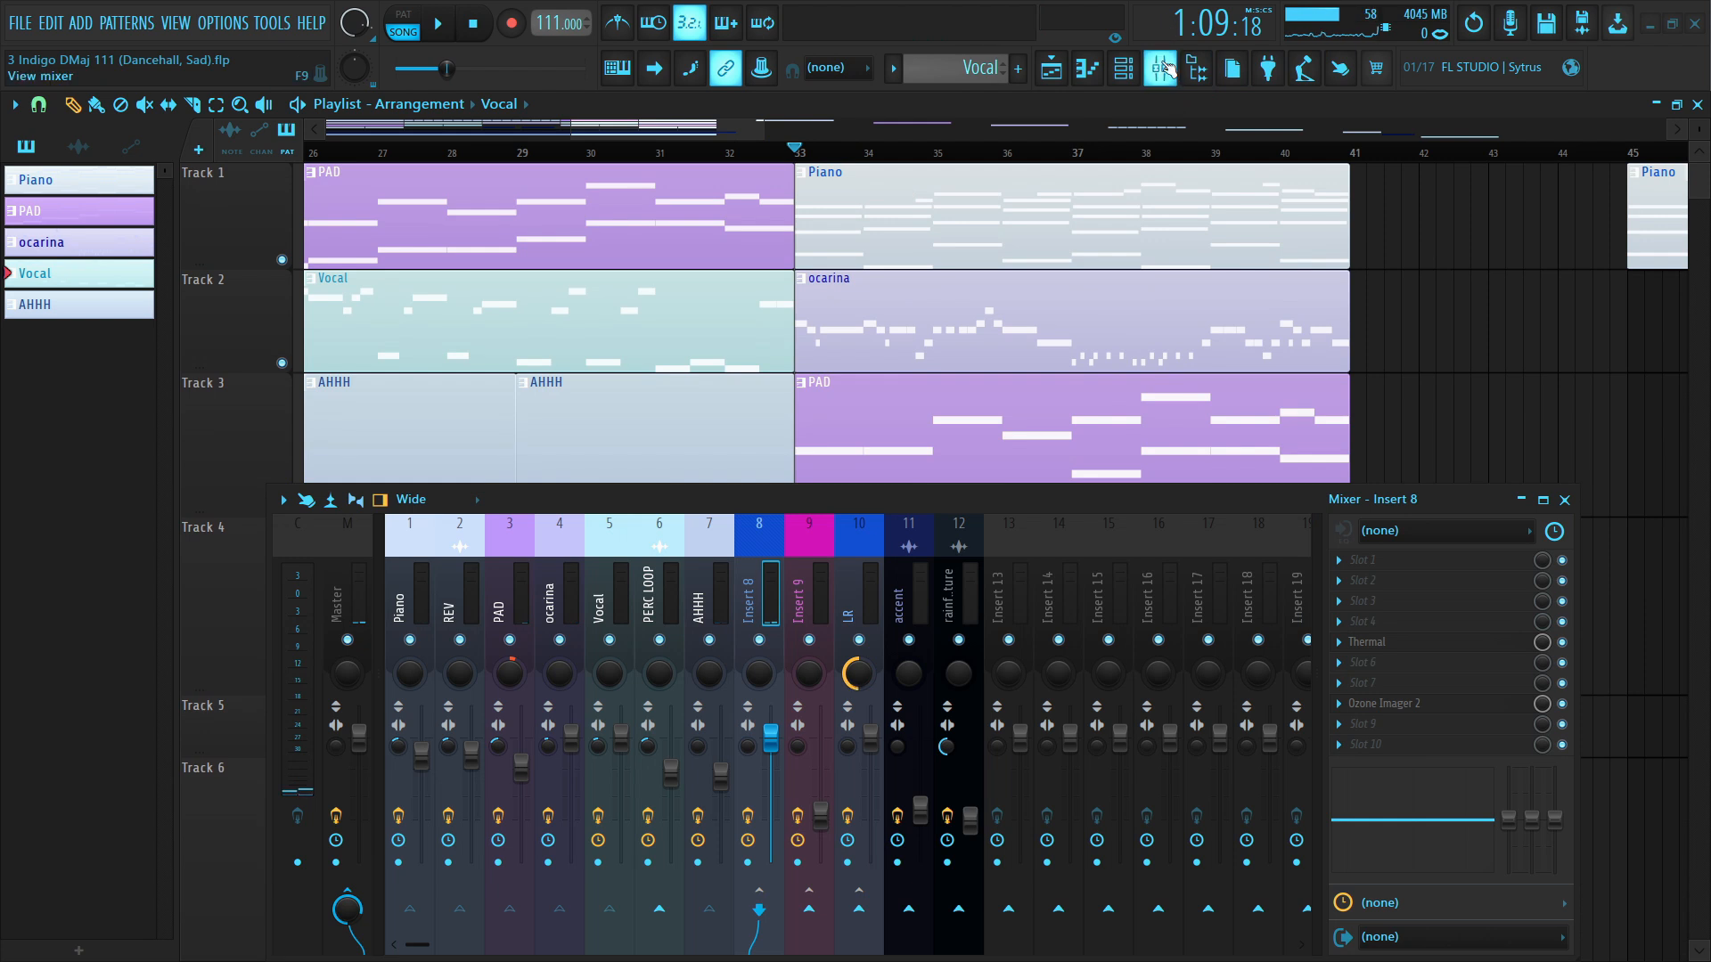
{"action": "left_click", "coordinate": [1164, 71]}
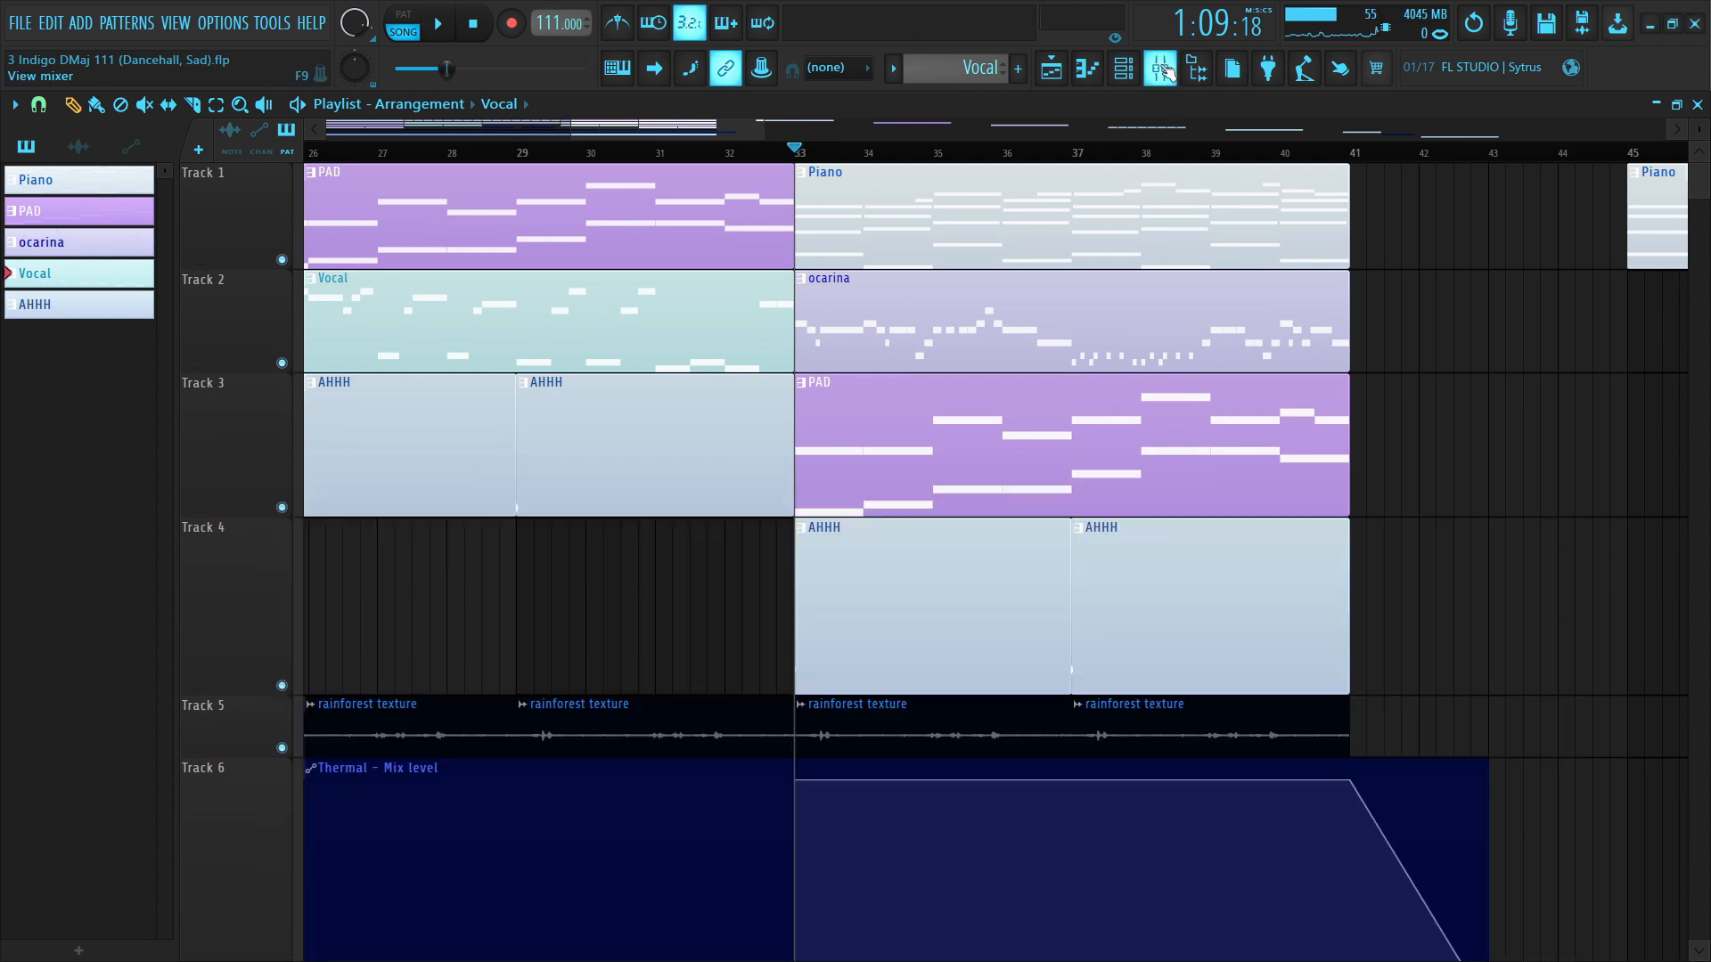
{"action": "key", "text": "space"}
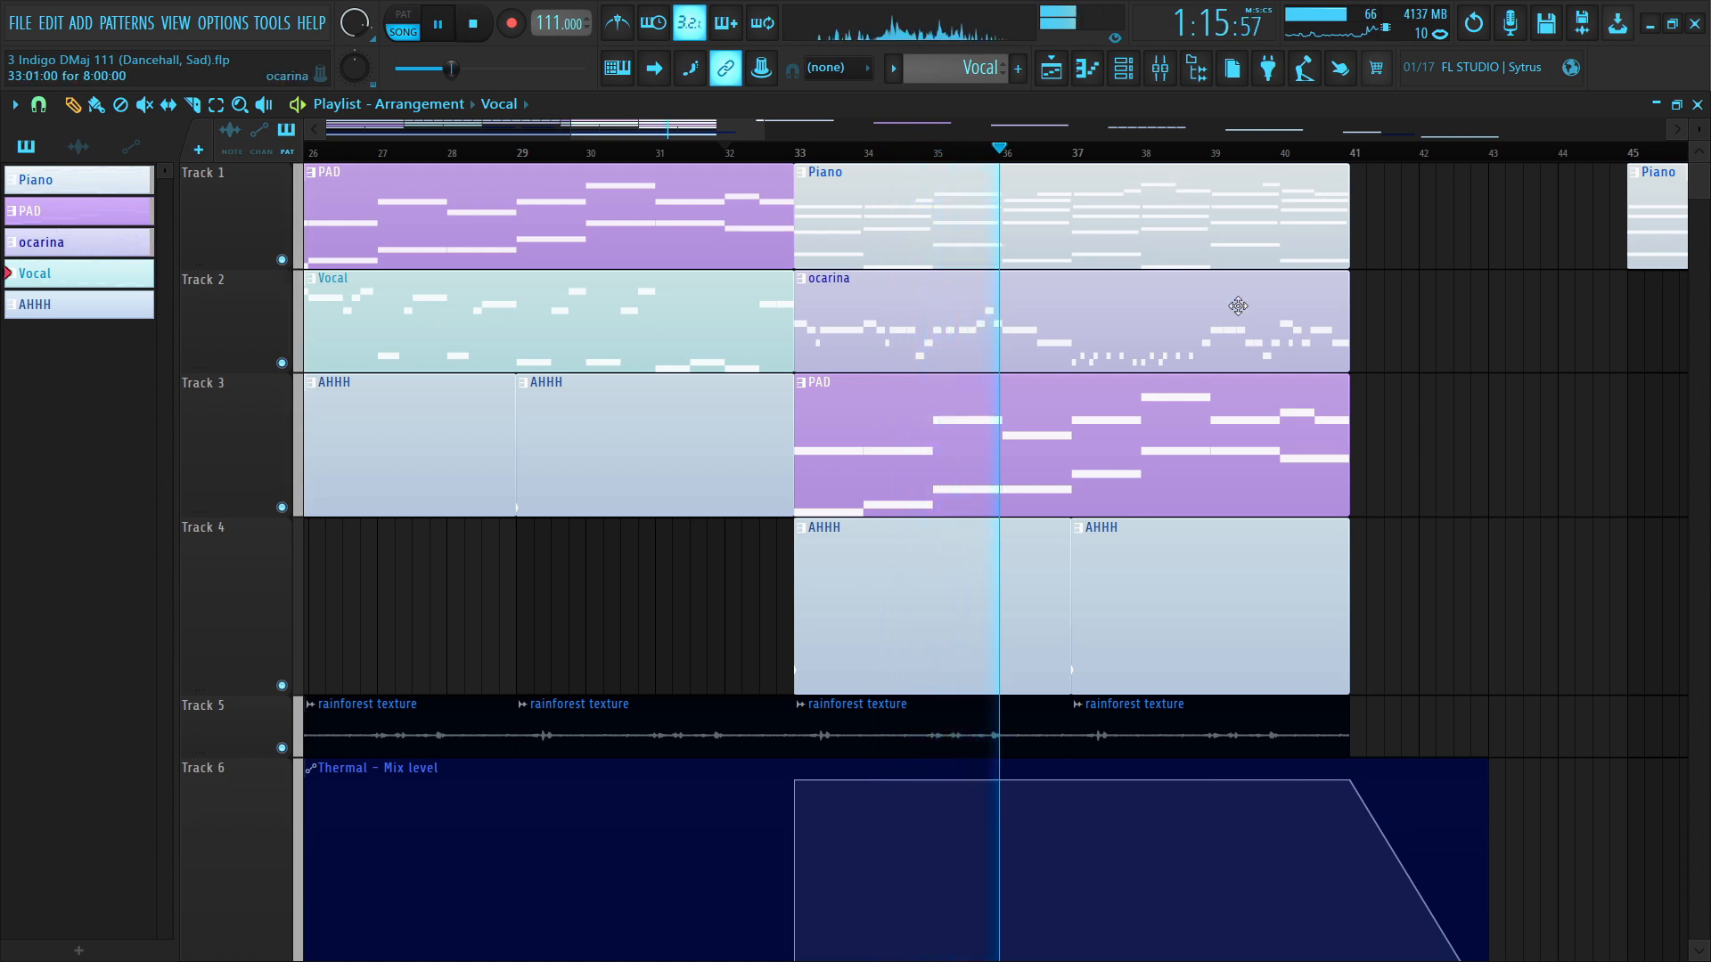
{"action": "key", "text": "space"}
- Reopen Thermal's settings from the Insert 8 mixer track, reposition the window to examine its controls, and close it
{"action": "left_click", "coordinate": [1160, 68]}
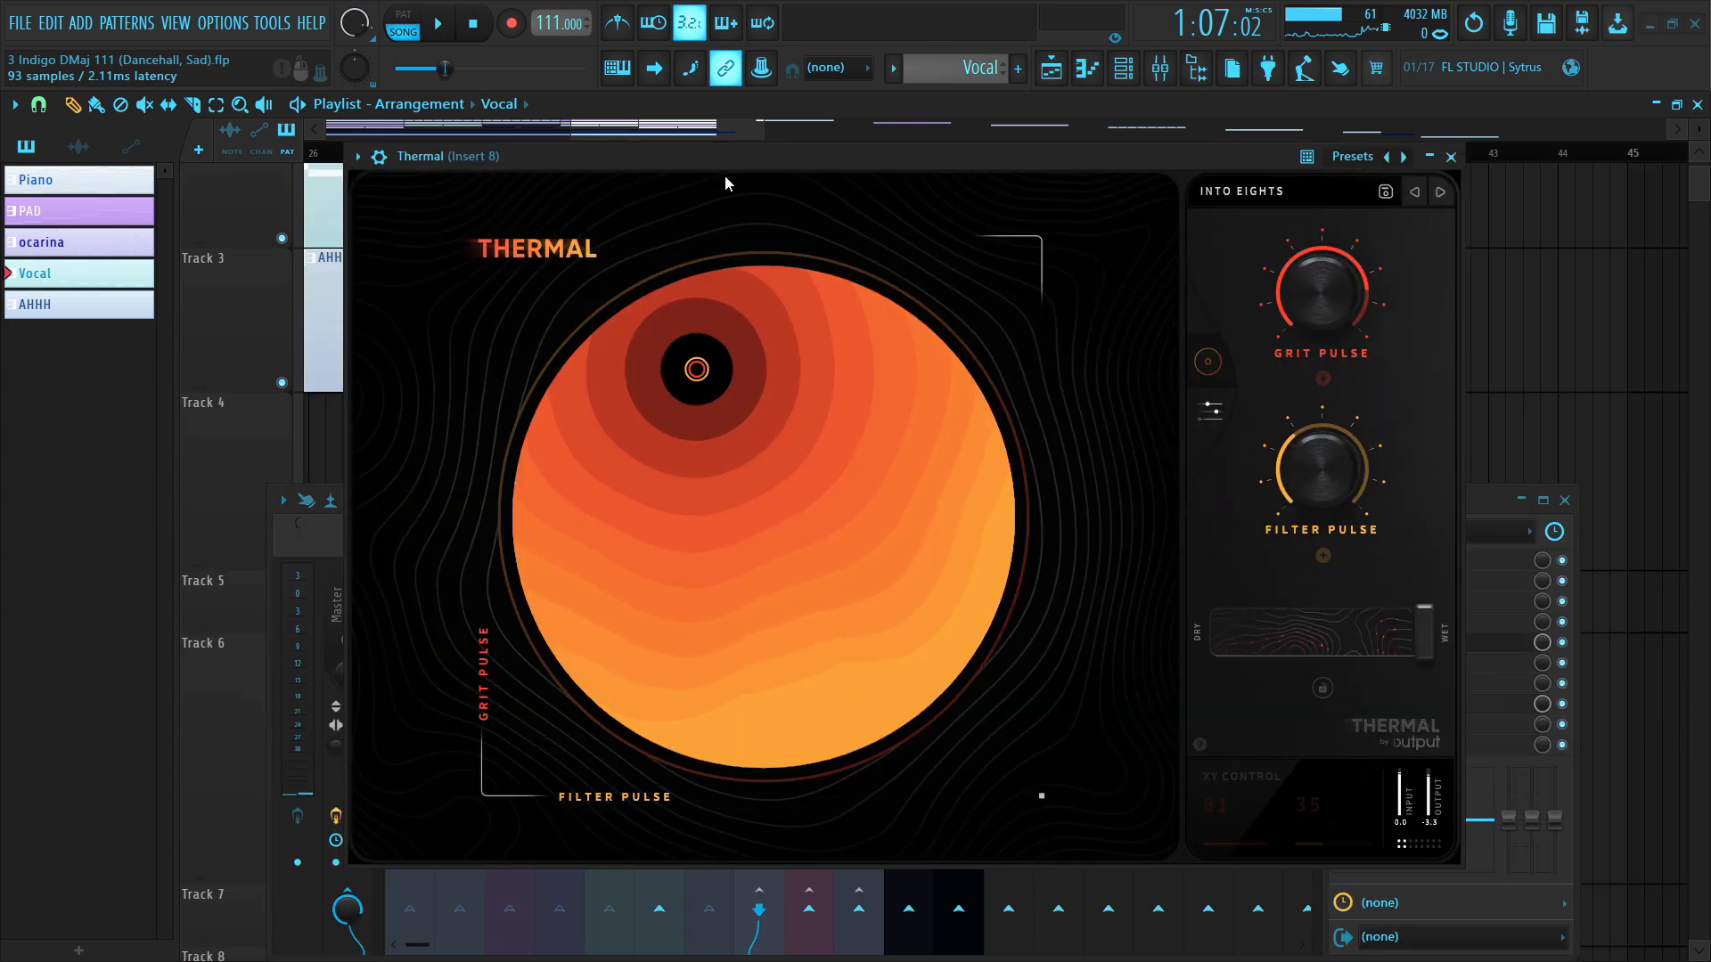
{"action": "left_click_drag", "start_coordinate": [712, 167], "coordinate": [692, 159]}
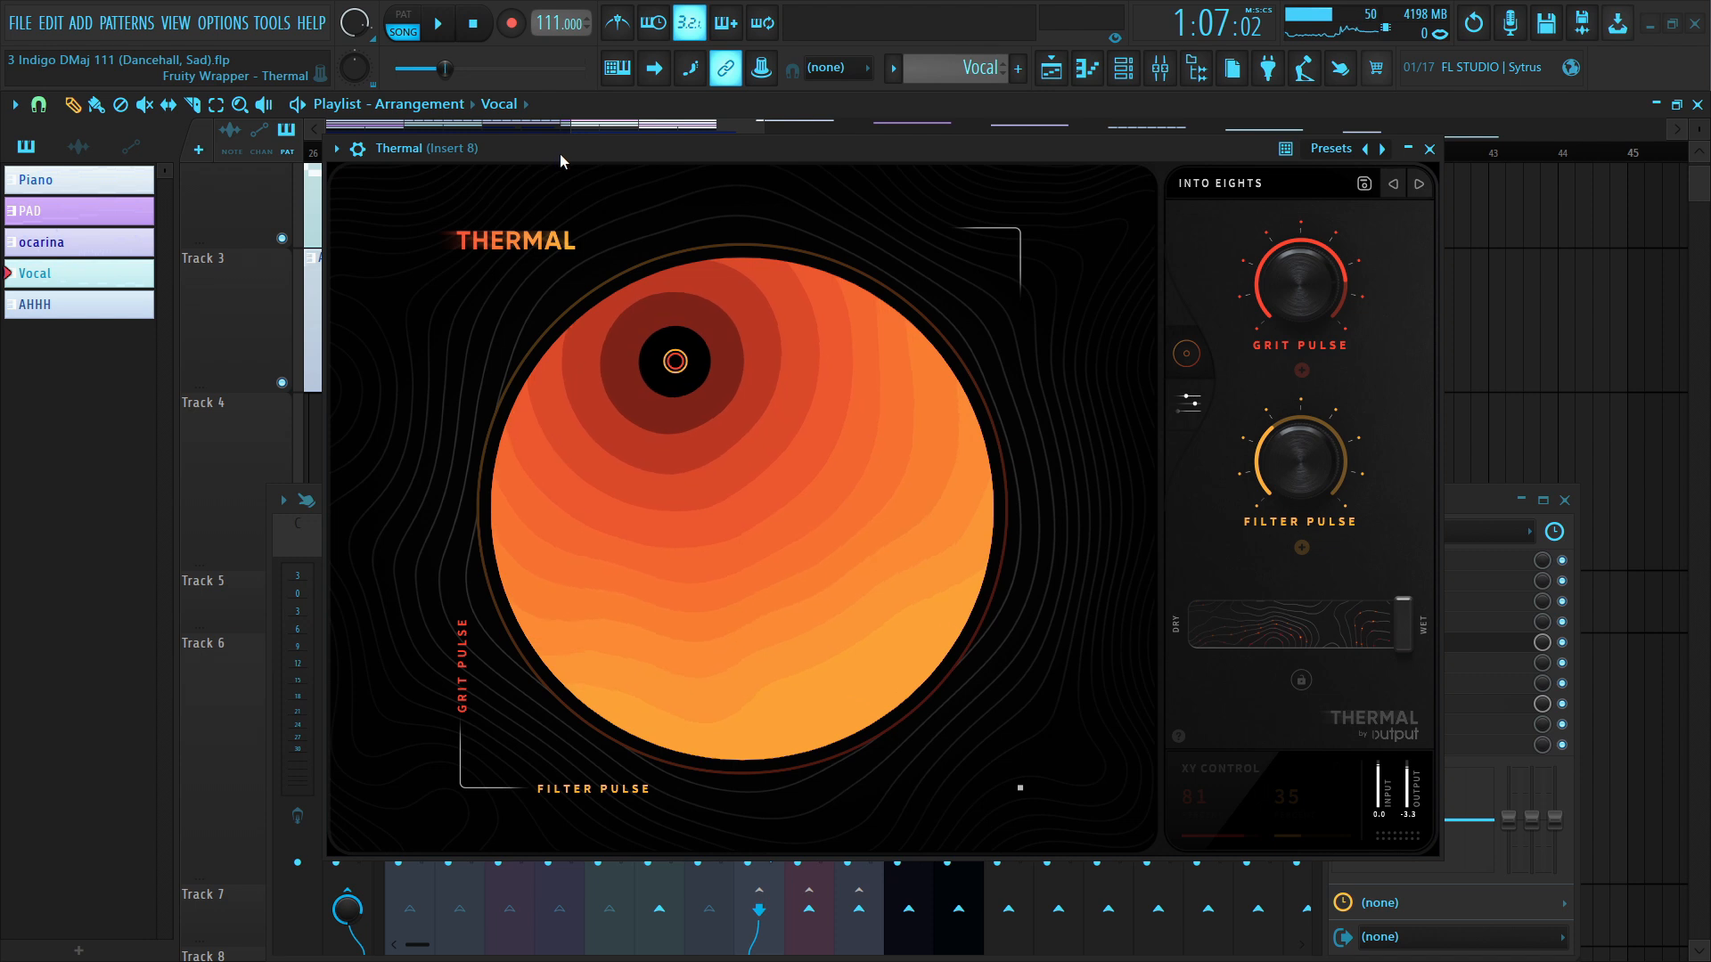
{"action": "key", "text": "Escape"}
- Audition the rainforest texture track soloed from the start of the song, then restore the other tracks and hide the mixer
{"action": "scroll", "coordinate": [565, 155], "scroll_direction": "down", "scroll_amount": 3}
{"action": "scroll", "coordinate": [907, 281], "scroll_direction": "down", "scroll_amount": 4}
{"action": "scroll", "coordinate": [853, 158], "scroll_direction": "down", "scroll_amount": 3}
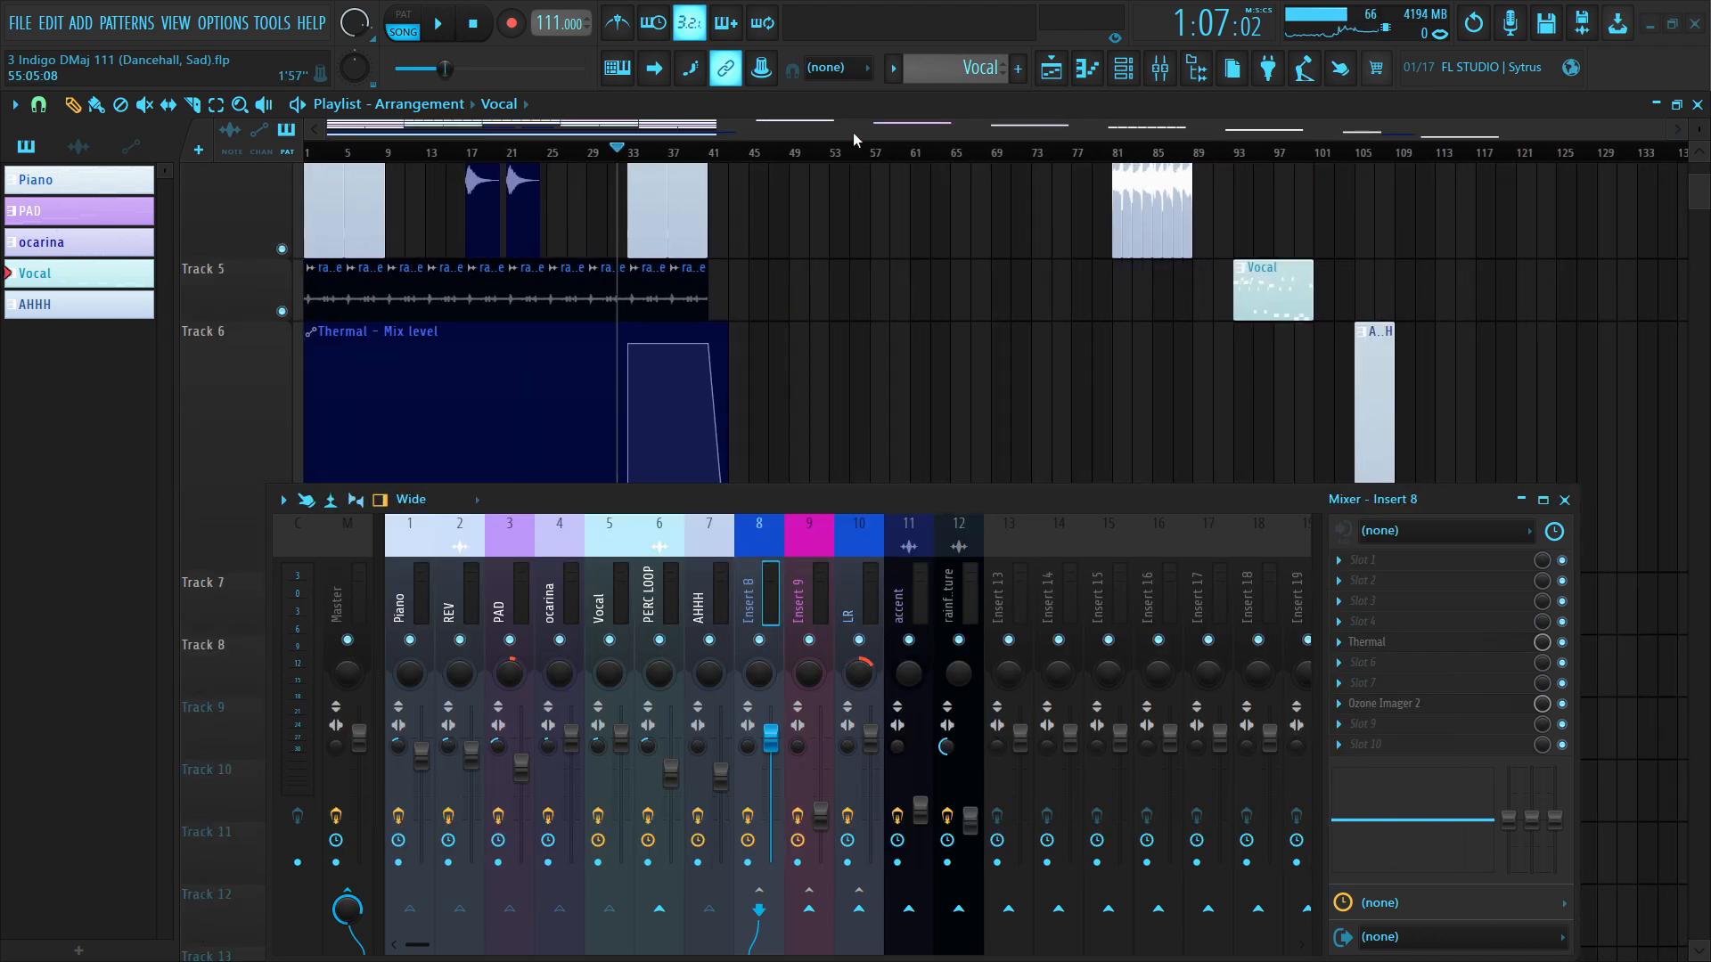
{"action": "left_click", "coordinate": [405, 153]}
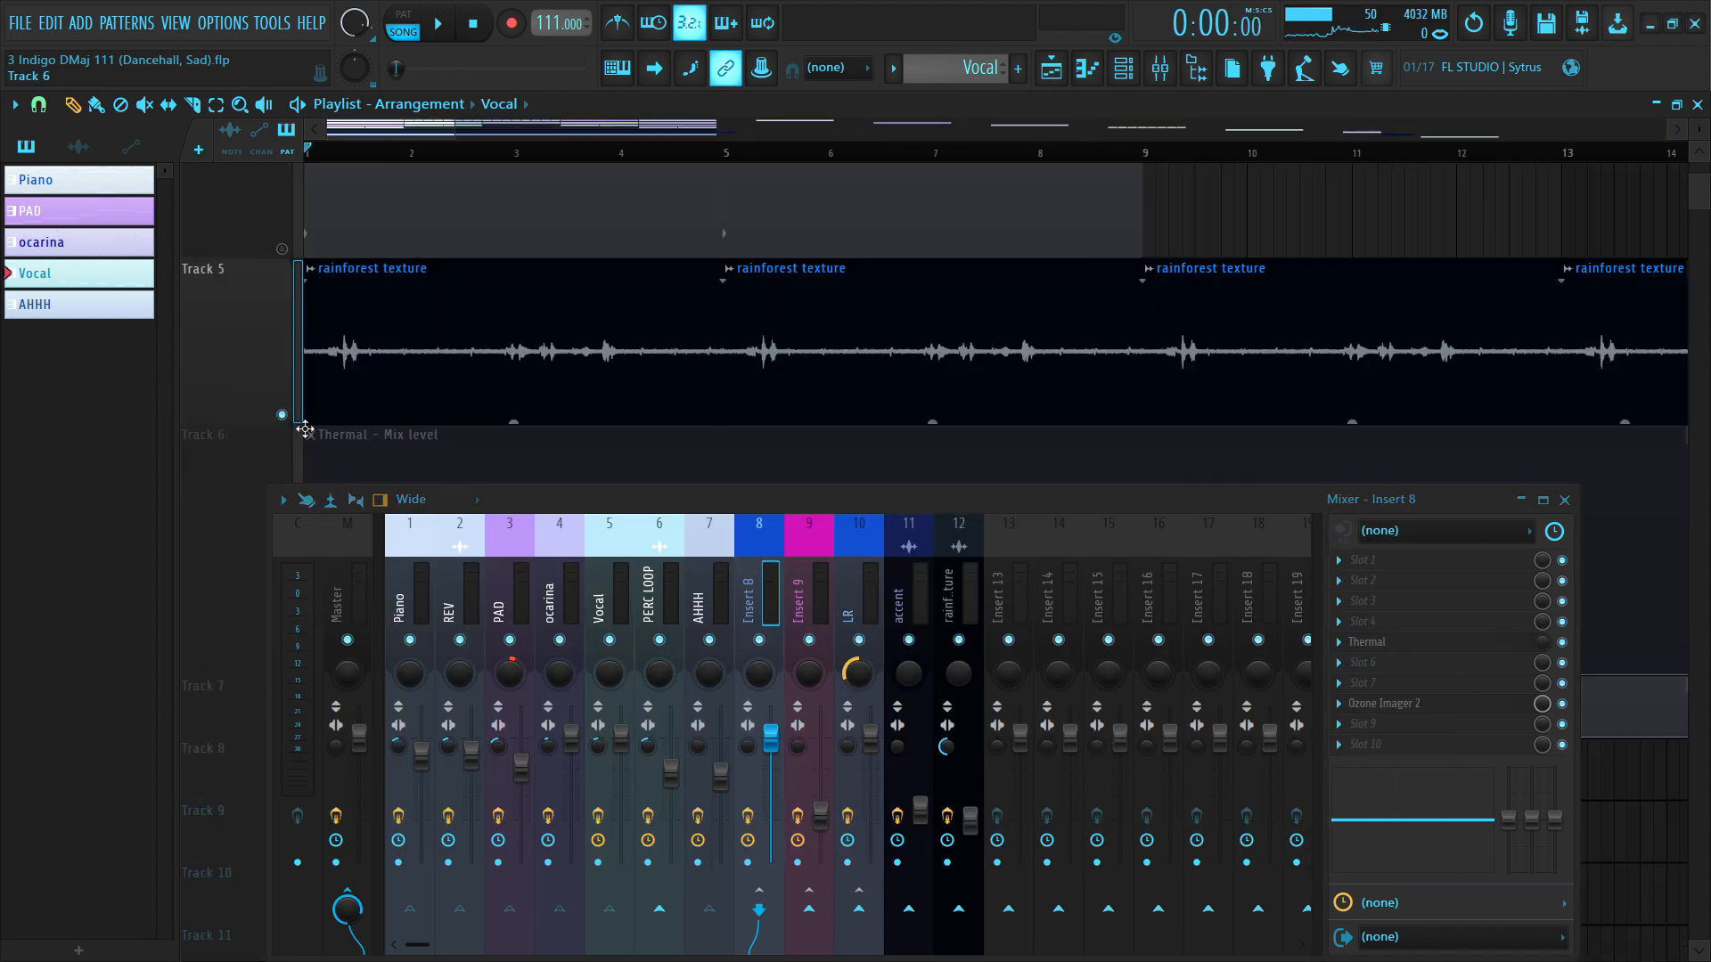
{"action": "key", "text": "space"}
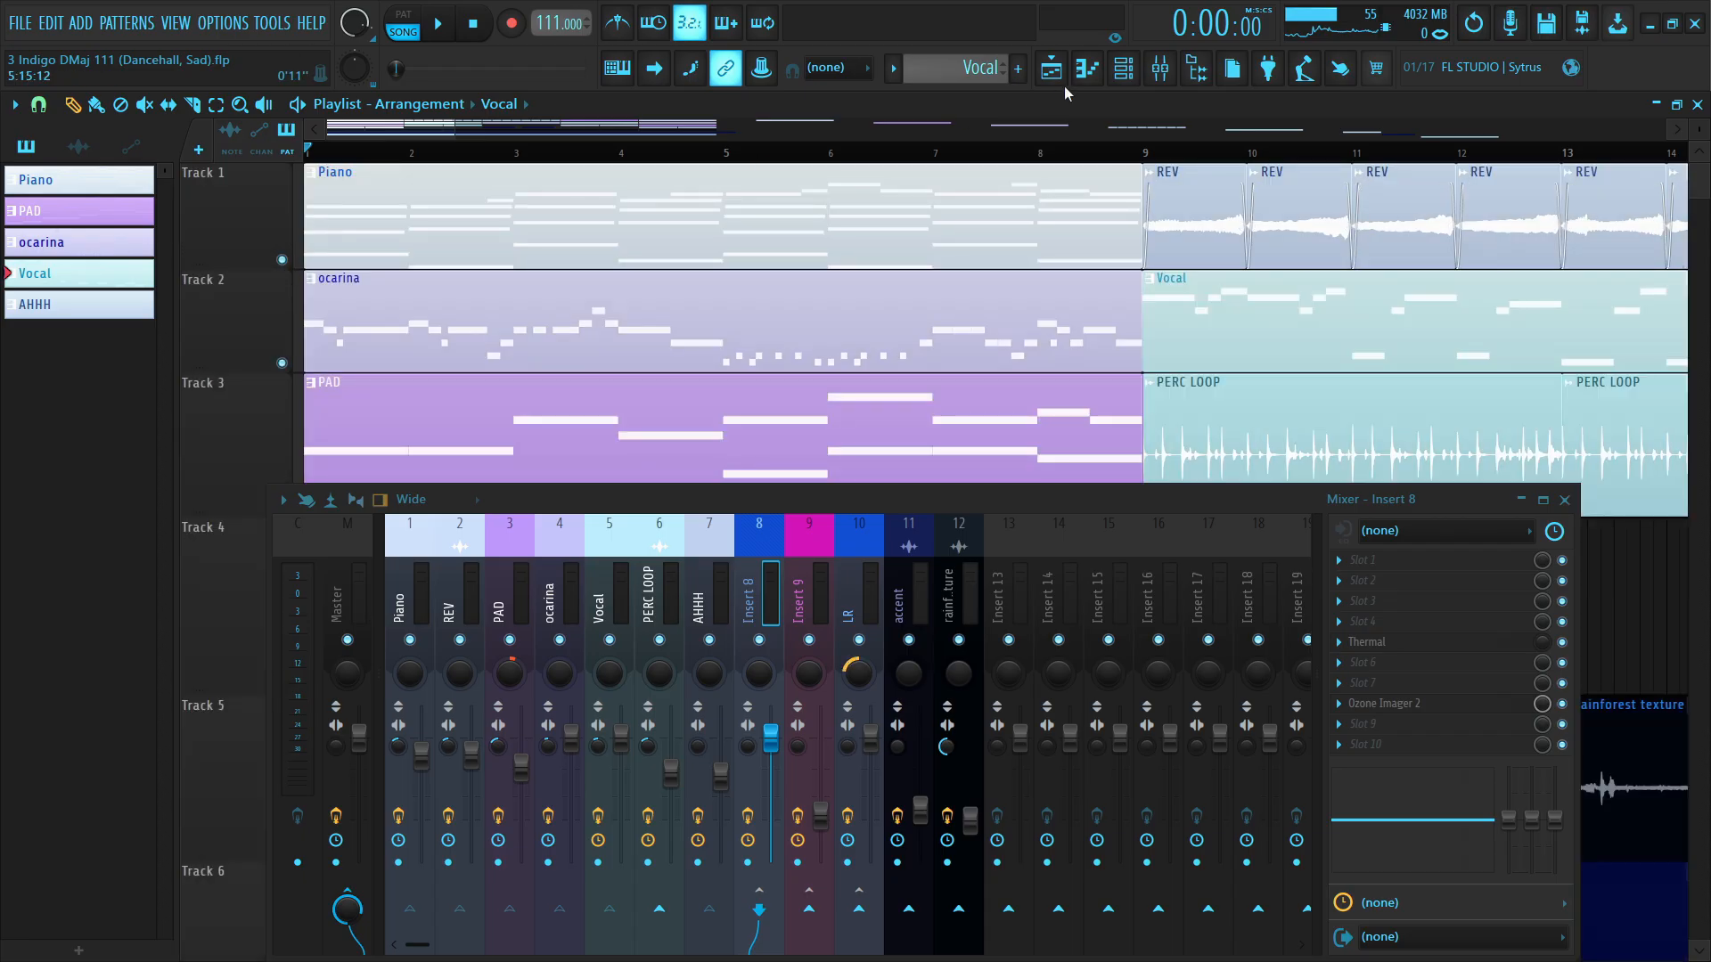
{"action": "left_click", "coordinate": [1166, 70]}
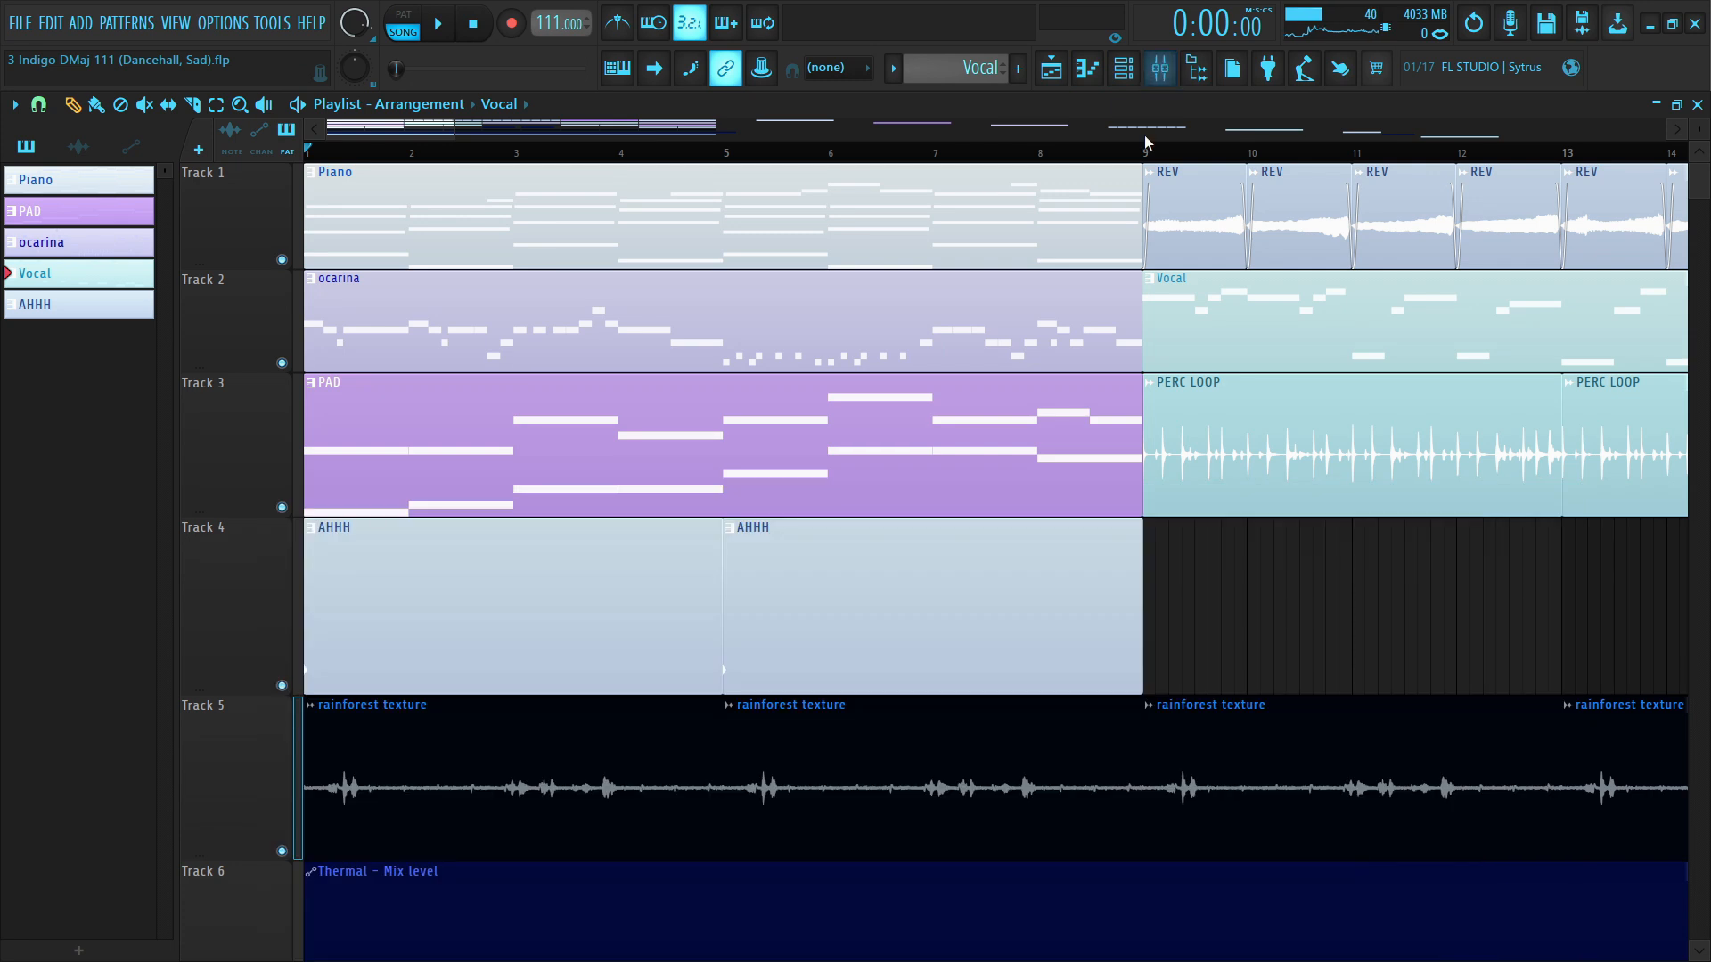
- Look over the full arrangement, from the opening section through the REV, PERC LOOP and accent clips
{"action": "scroll", "coordinate": [1144, 135], "scroll_direction": "down", "scroll_amount": 6}
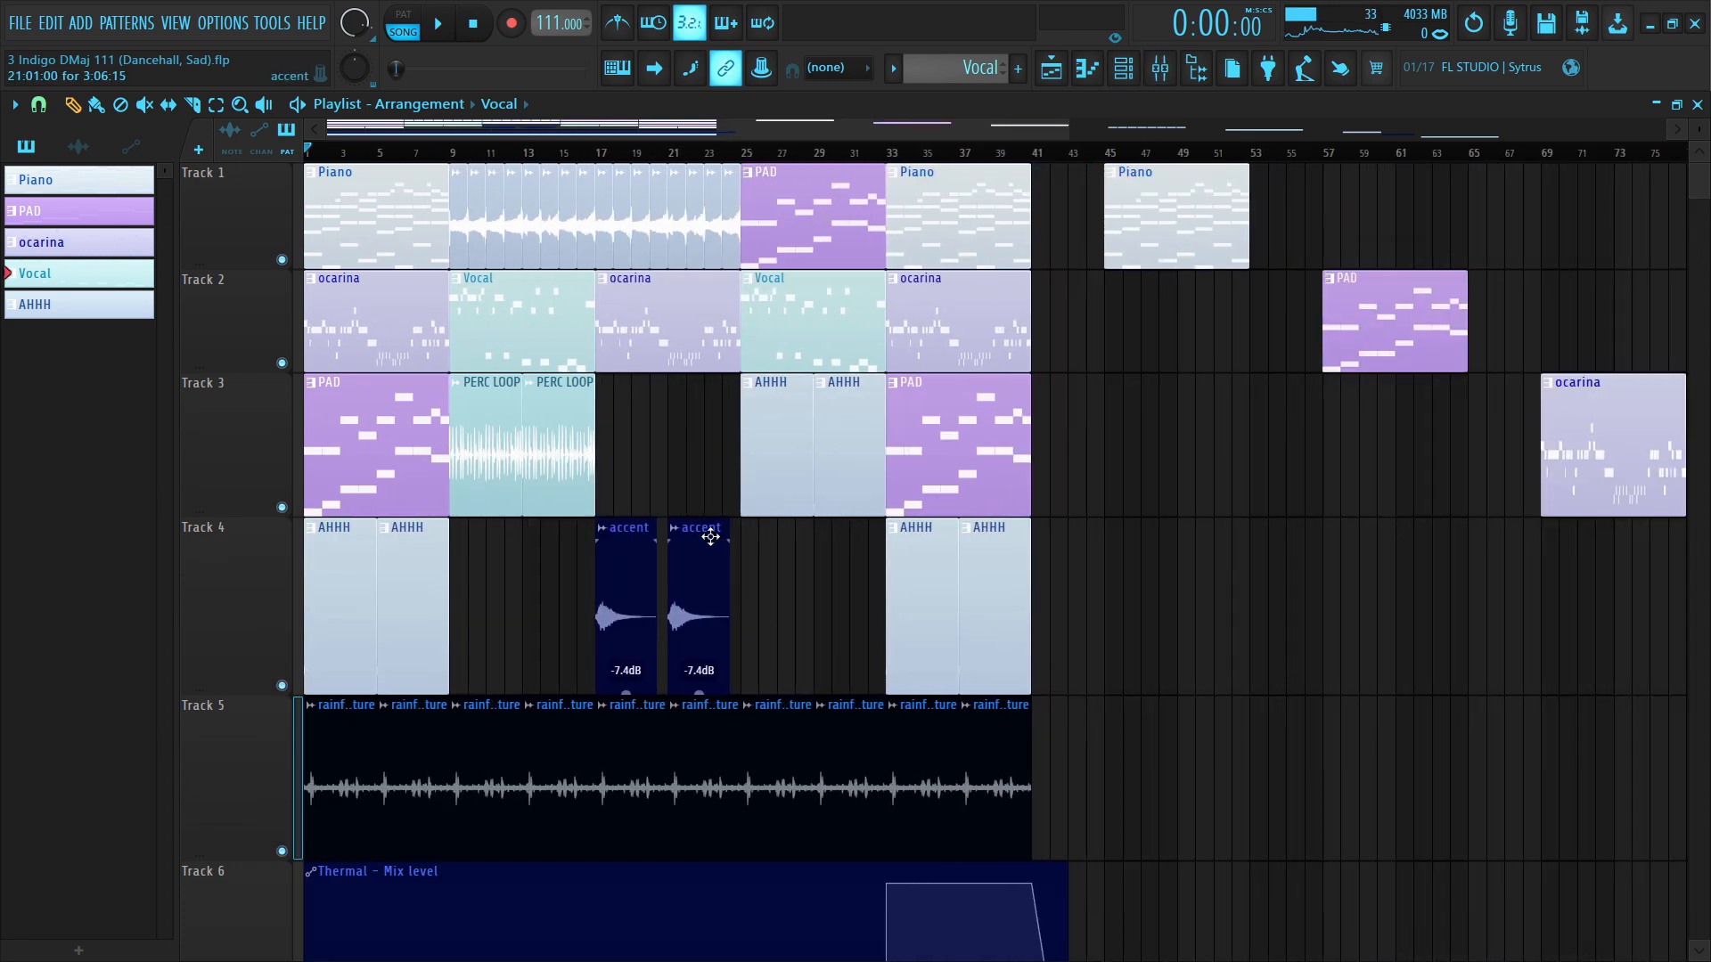
{"action": "scroll", "coordinate": [559, 130], "scroll_direction": "up", "scroll_amount": 5}
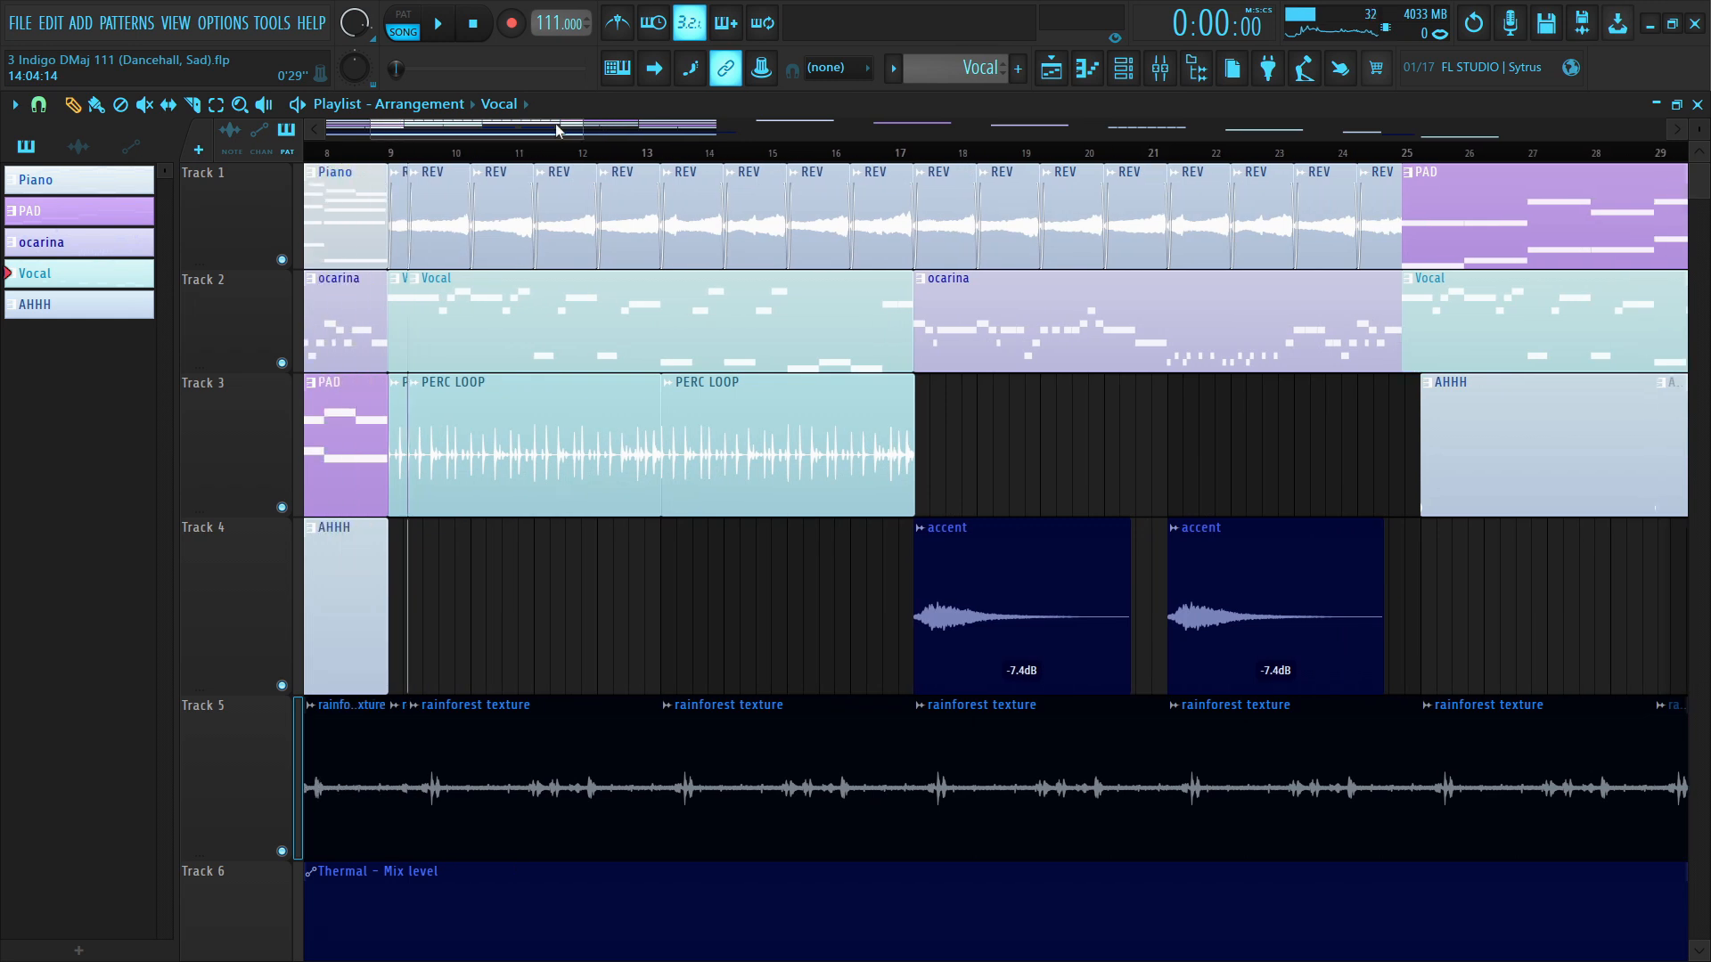
{"action": "left_click_drag", "start_coordinate": [559, 130], "coordinate": [488, 130]}
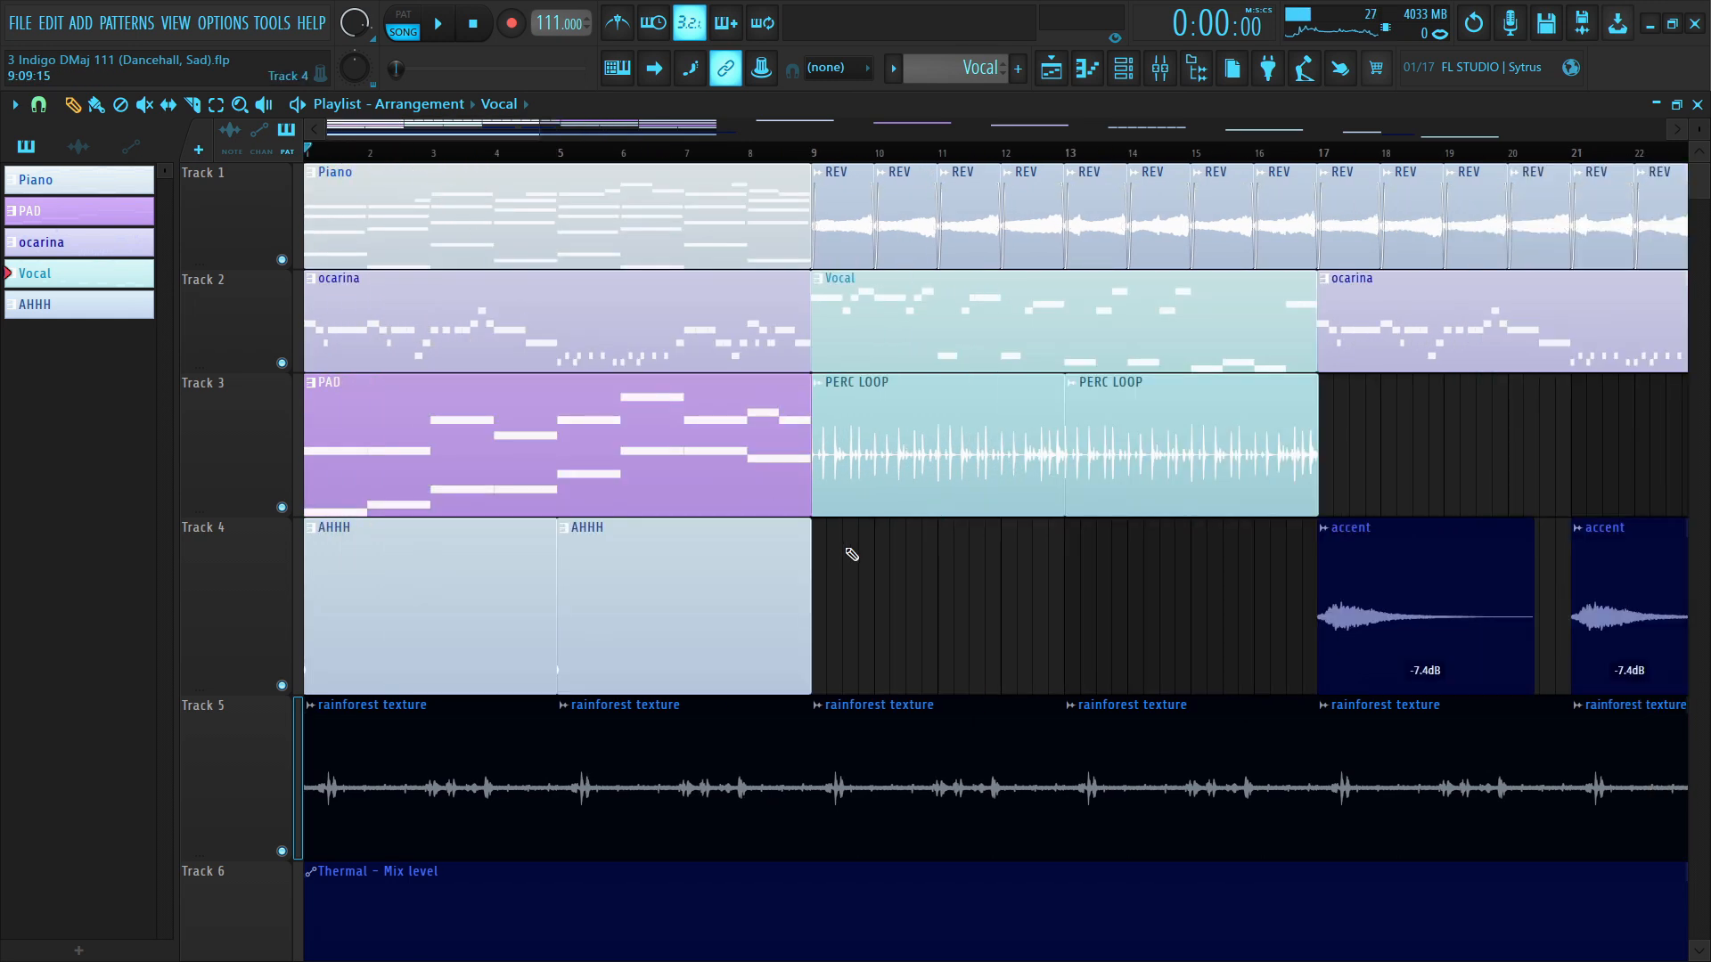
{"action": "scroll", "coordinate": [851, 555], "scroll_direction": "down", "scroll_amount": 3}
{"action": "scroll", "coordinate": [859, 573], "scroll_direction": "up", "scroll_amount": 3}
{"action": "scroll", "coordinate": [348, 156], "scroll_direction": "up", "scroll_amount": 2}
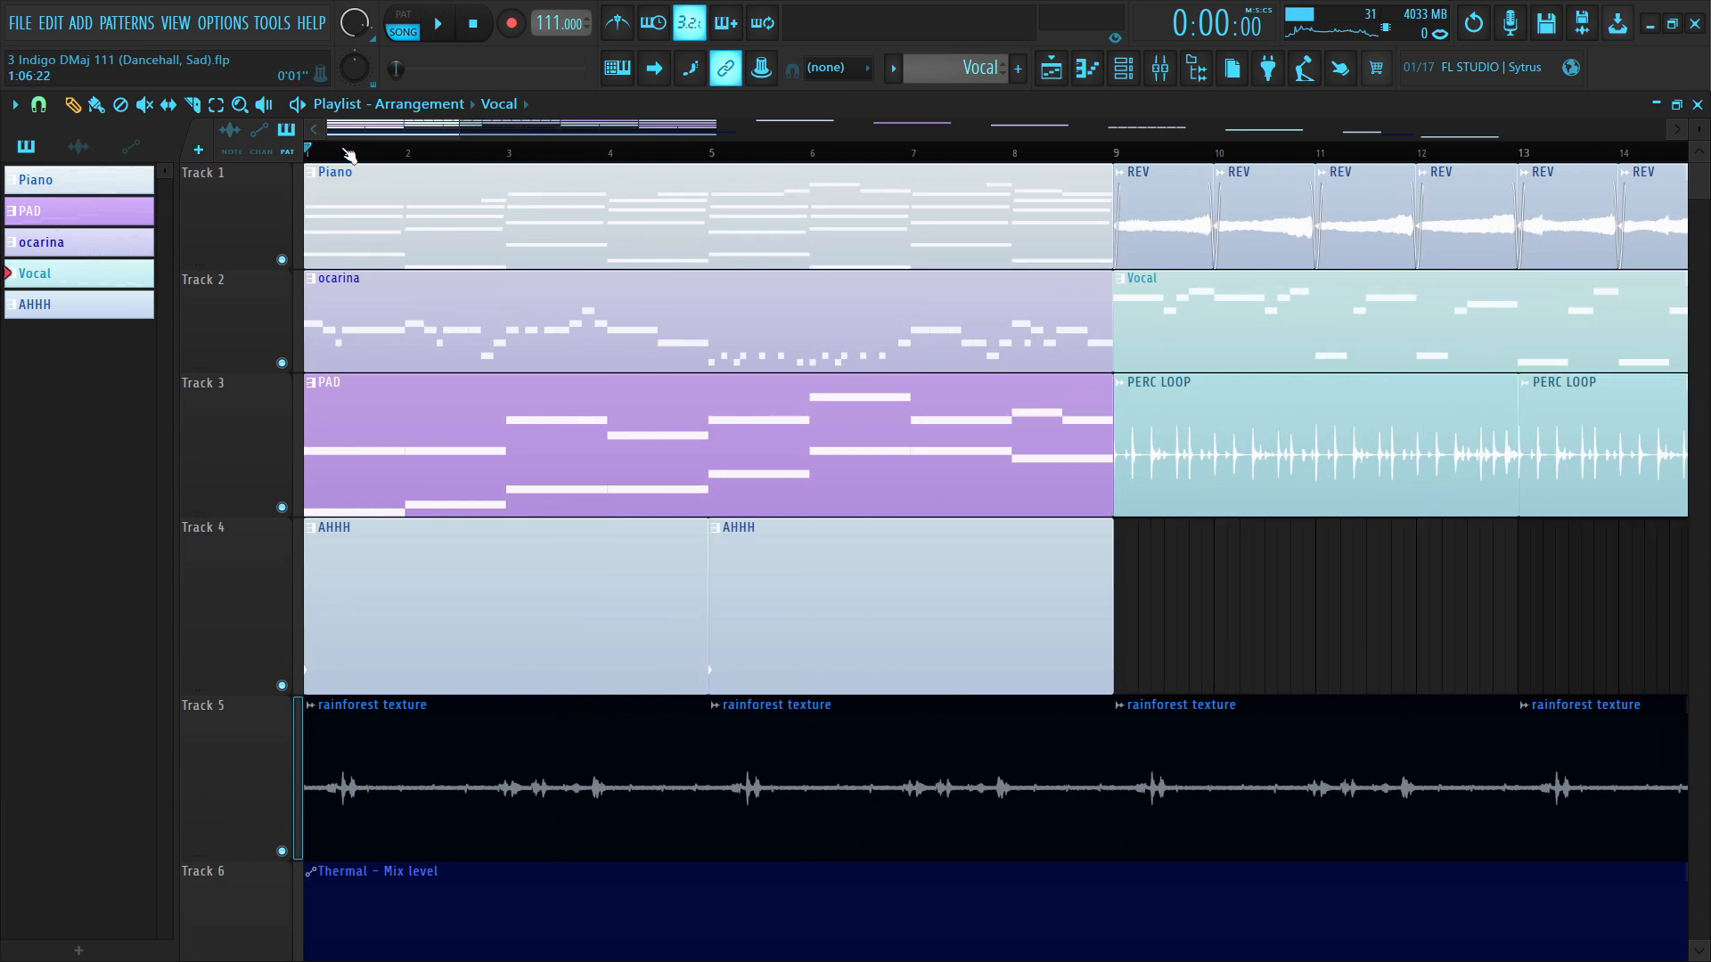
- Keep the playhead at the start of the song and turn on auto-scrolling
{"action": "left_click_drag", "start_coordinate": [299, 153], "coordinate": [36, 190]}
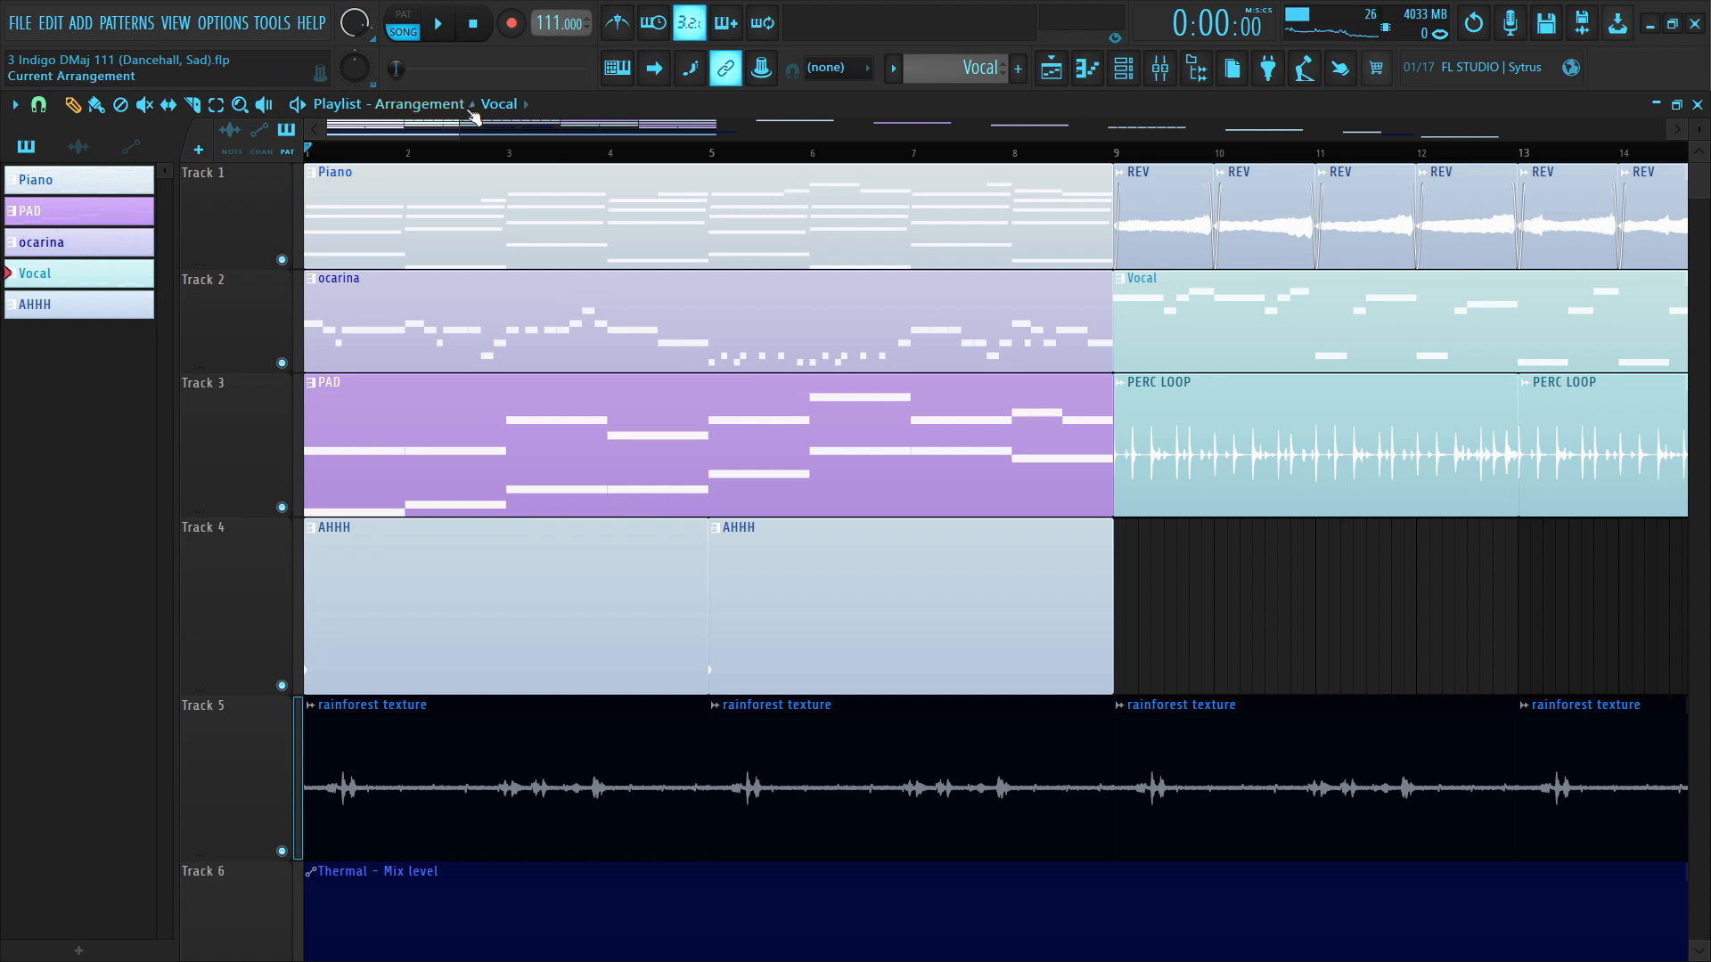
{"action": "left_click", "coordinate": [655, 70]}
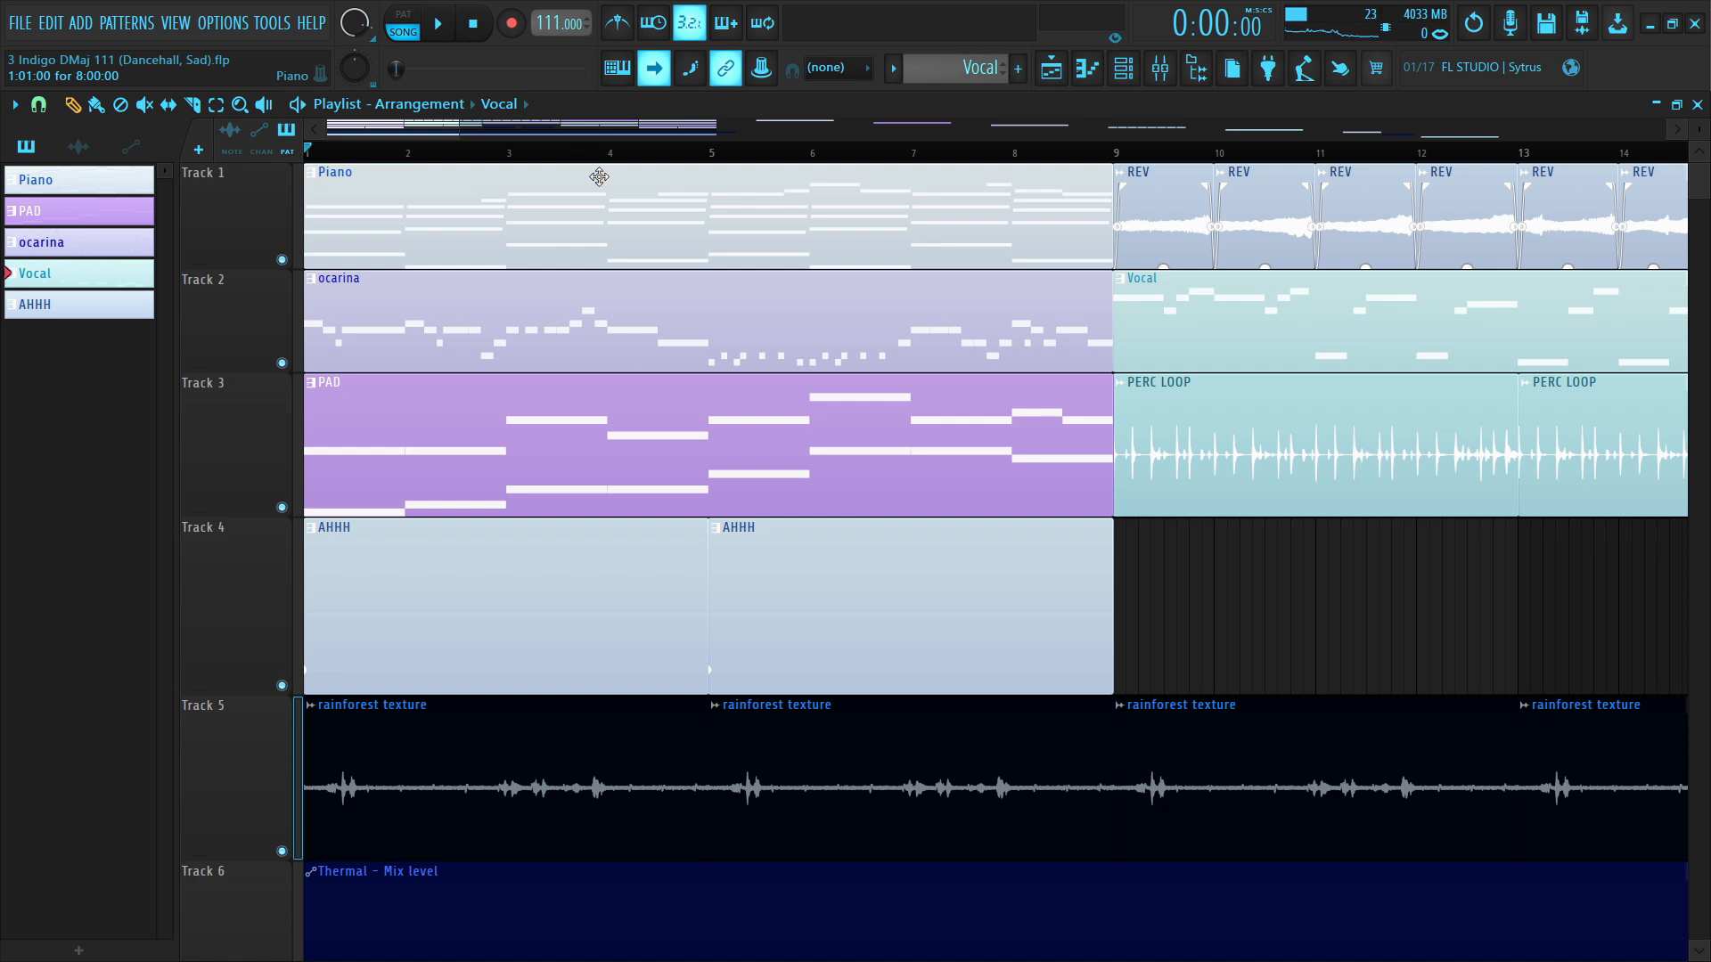
{"action": "scroll", "coordinate": [586, 167], "scroll_direction": "down", "scroll_amount": 2}
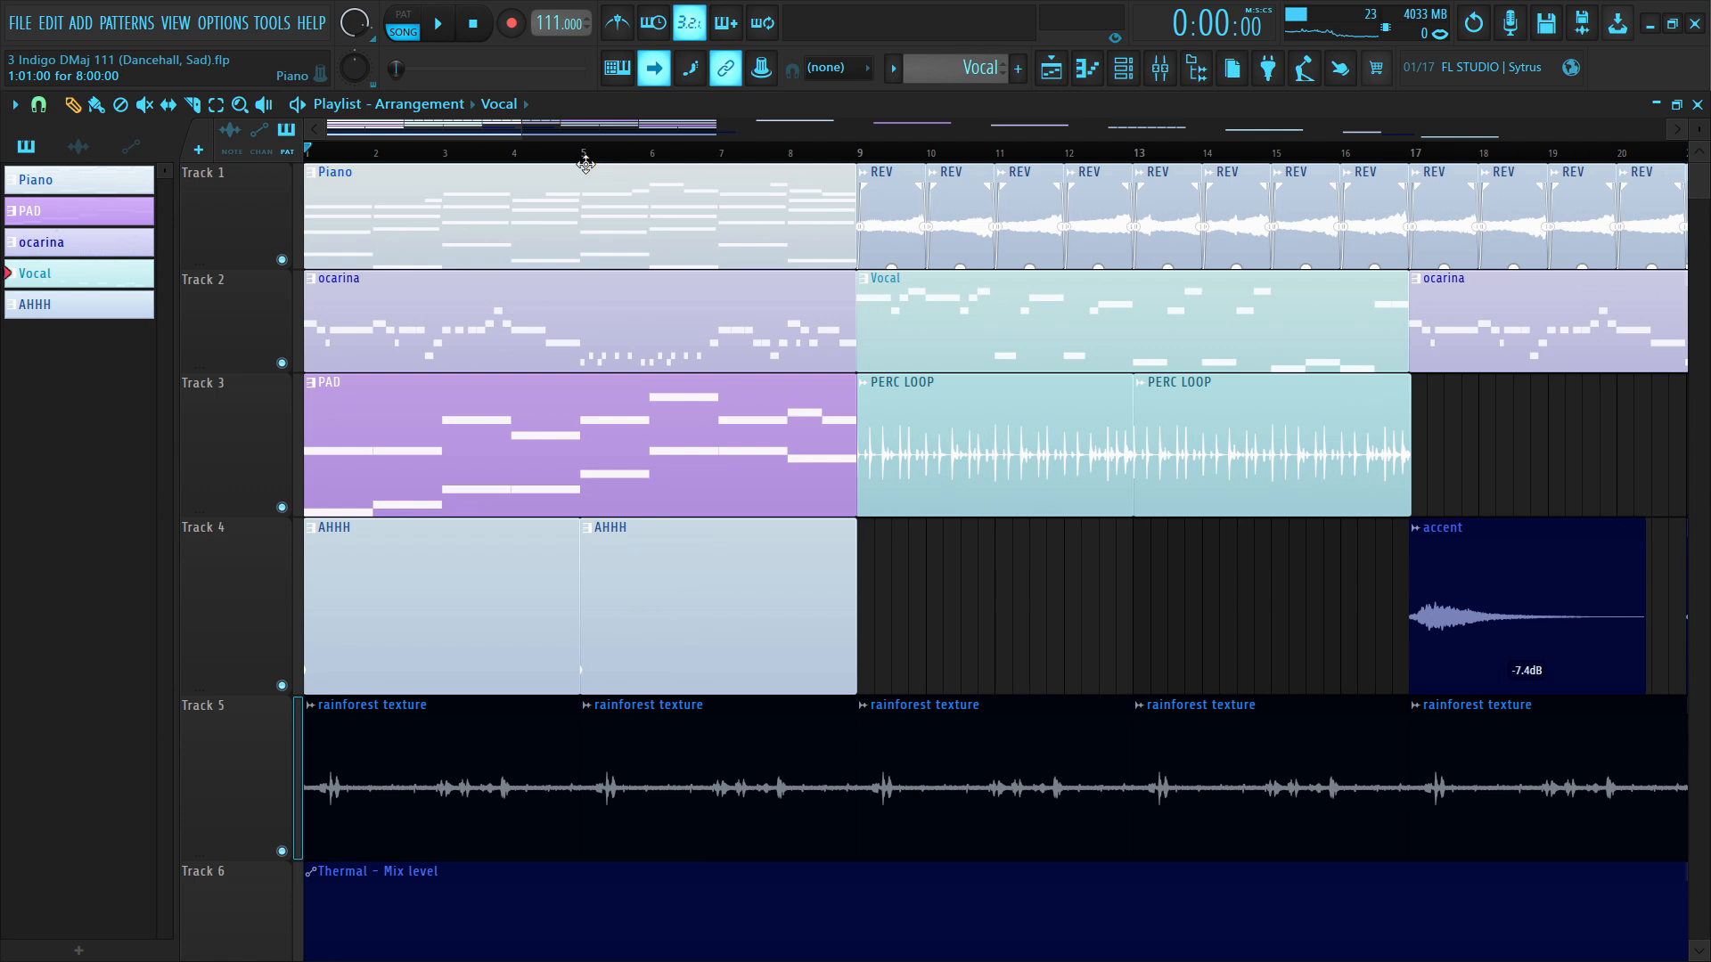
{"action": "scroll", "coordinate": [581, 153], "scroll_direction": "up", "scroll_amount": 4}
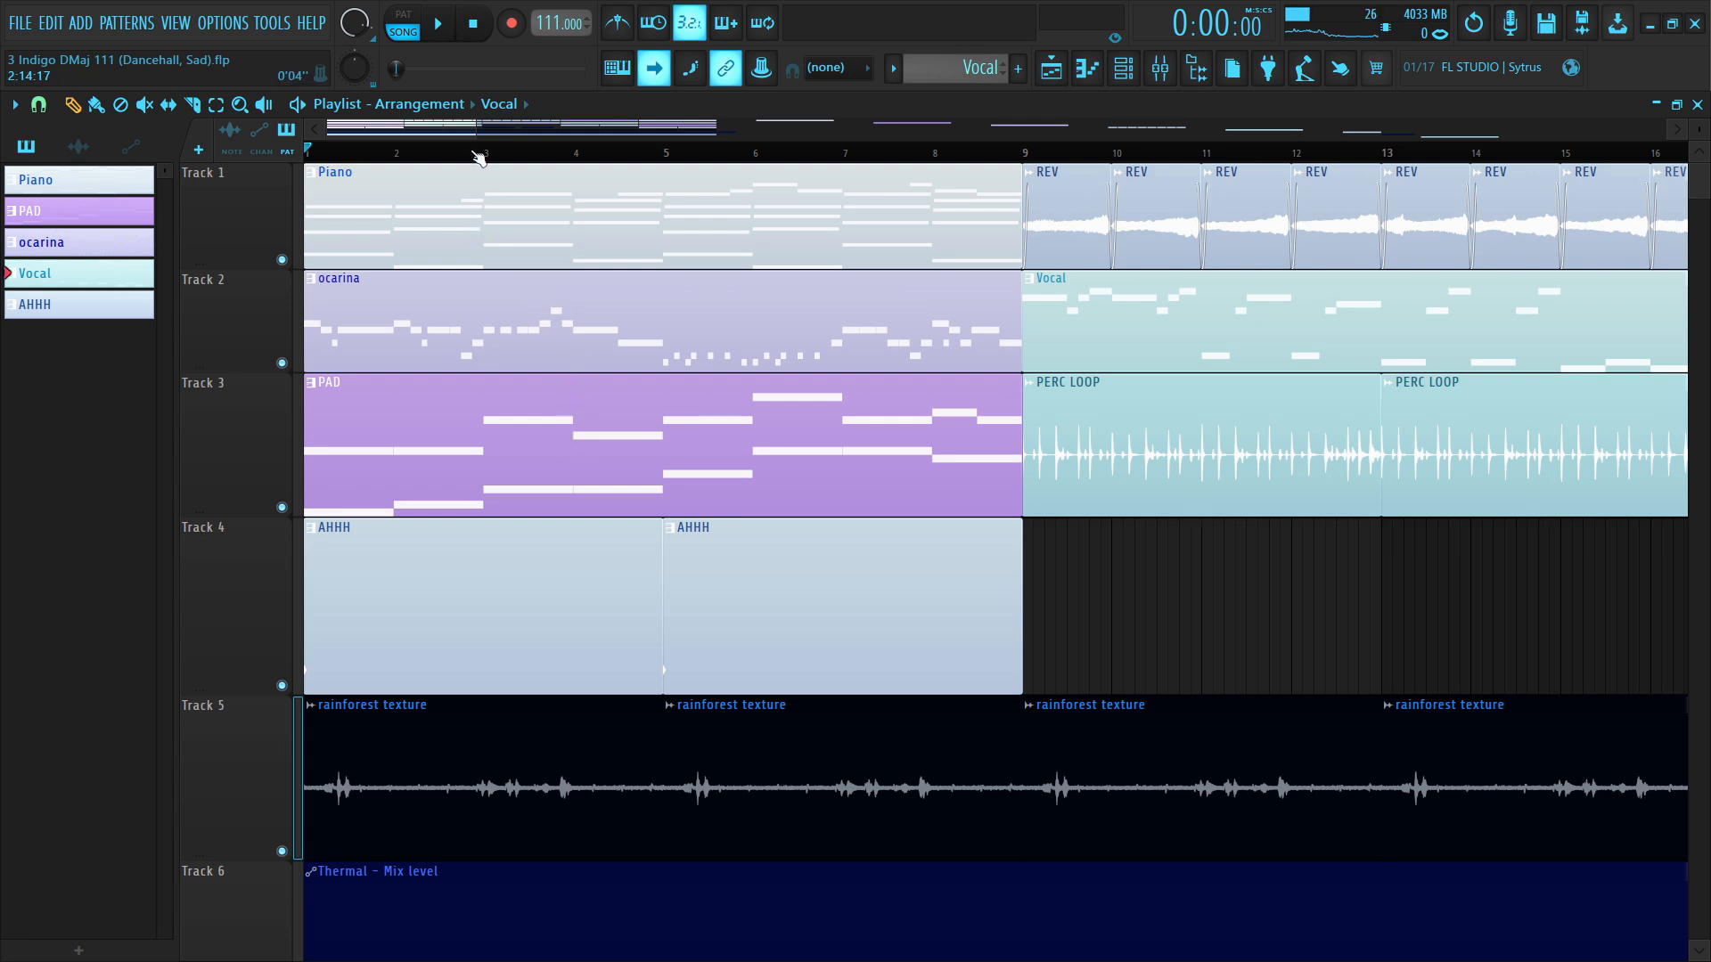
{"action": "scroll", "coordinate": [478, 158], "scroll_direction": "down", "scroll_amount": 3}
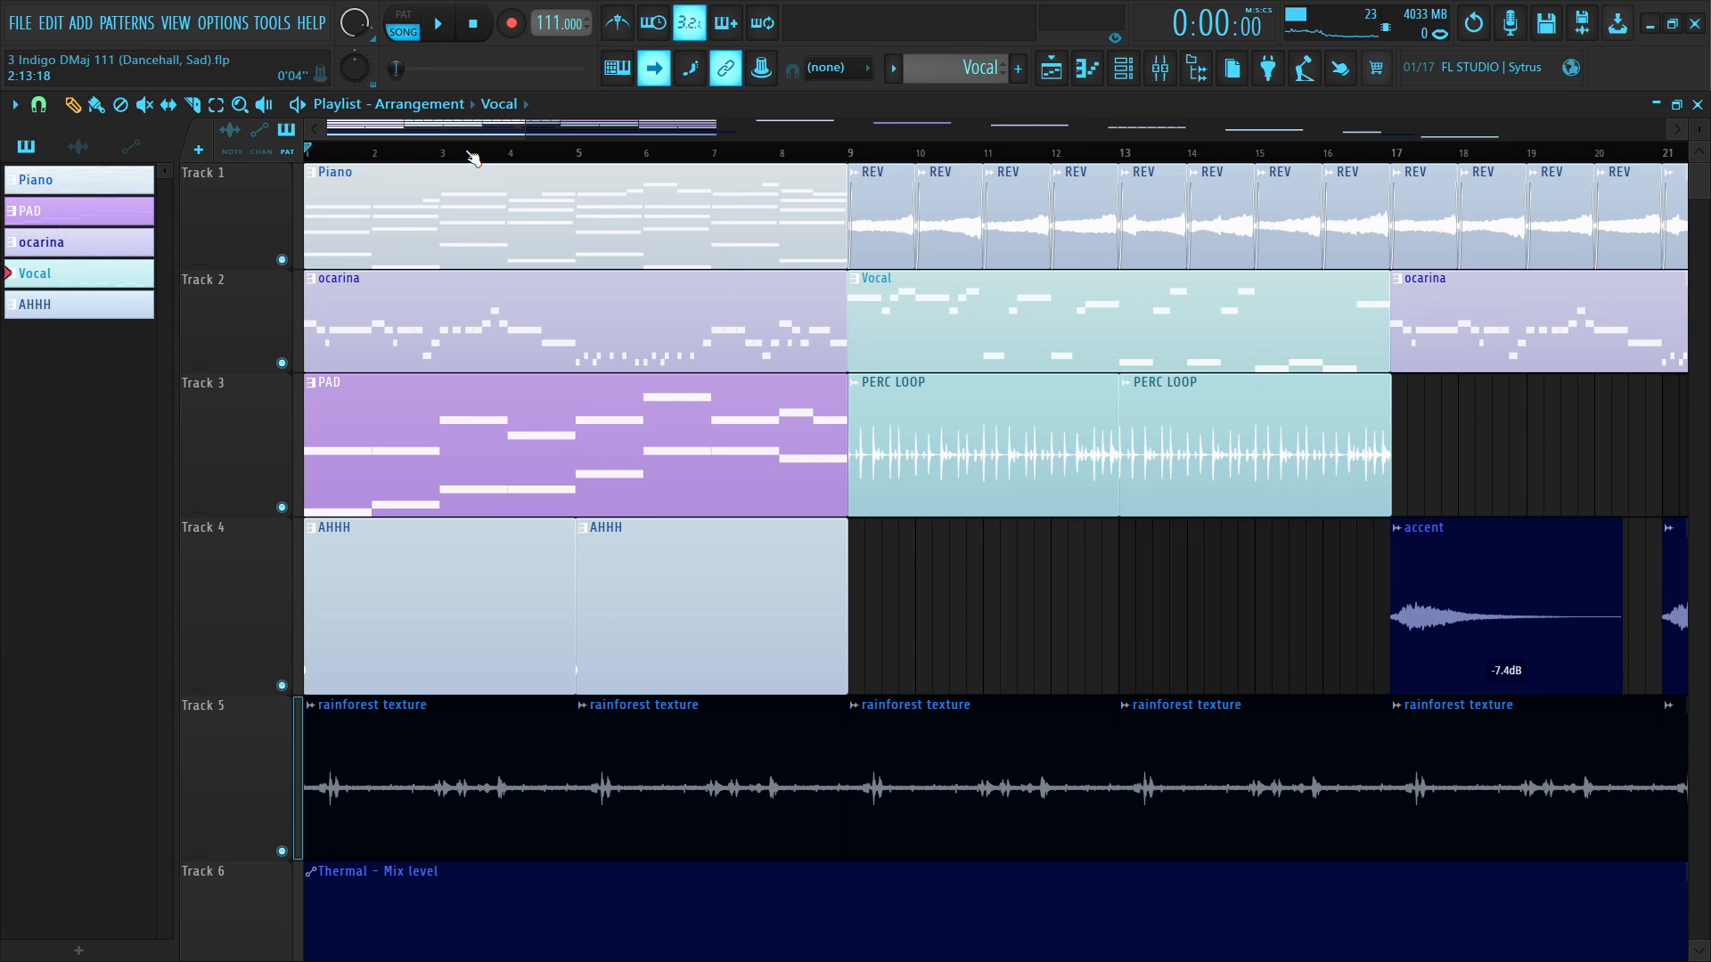
{"action": "scroll", "coordinate": [472, 158], "scroll_direction": "up", "scroll_amount": 4}
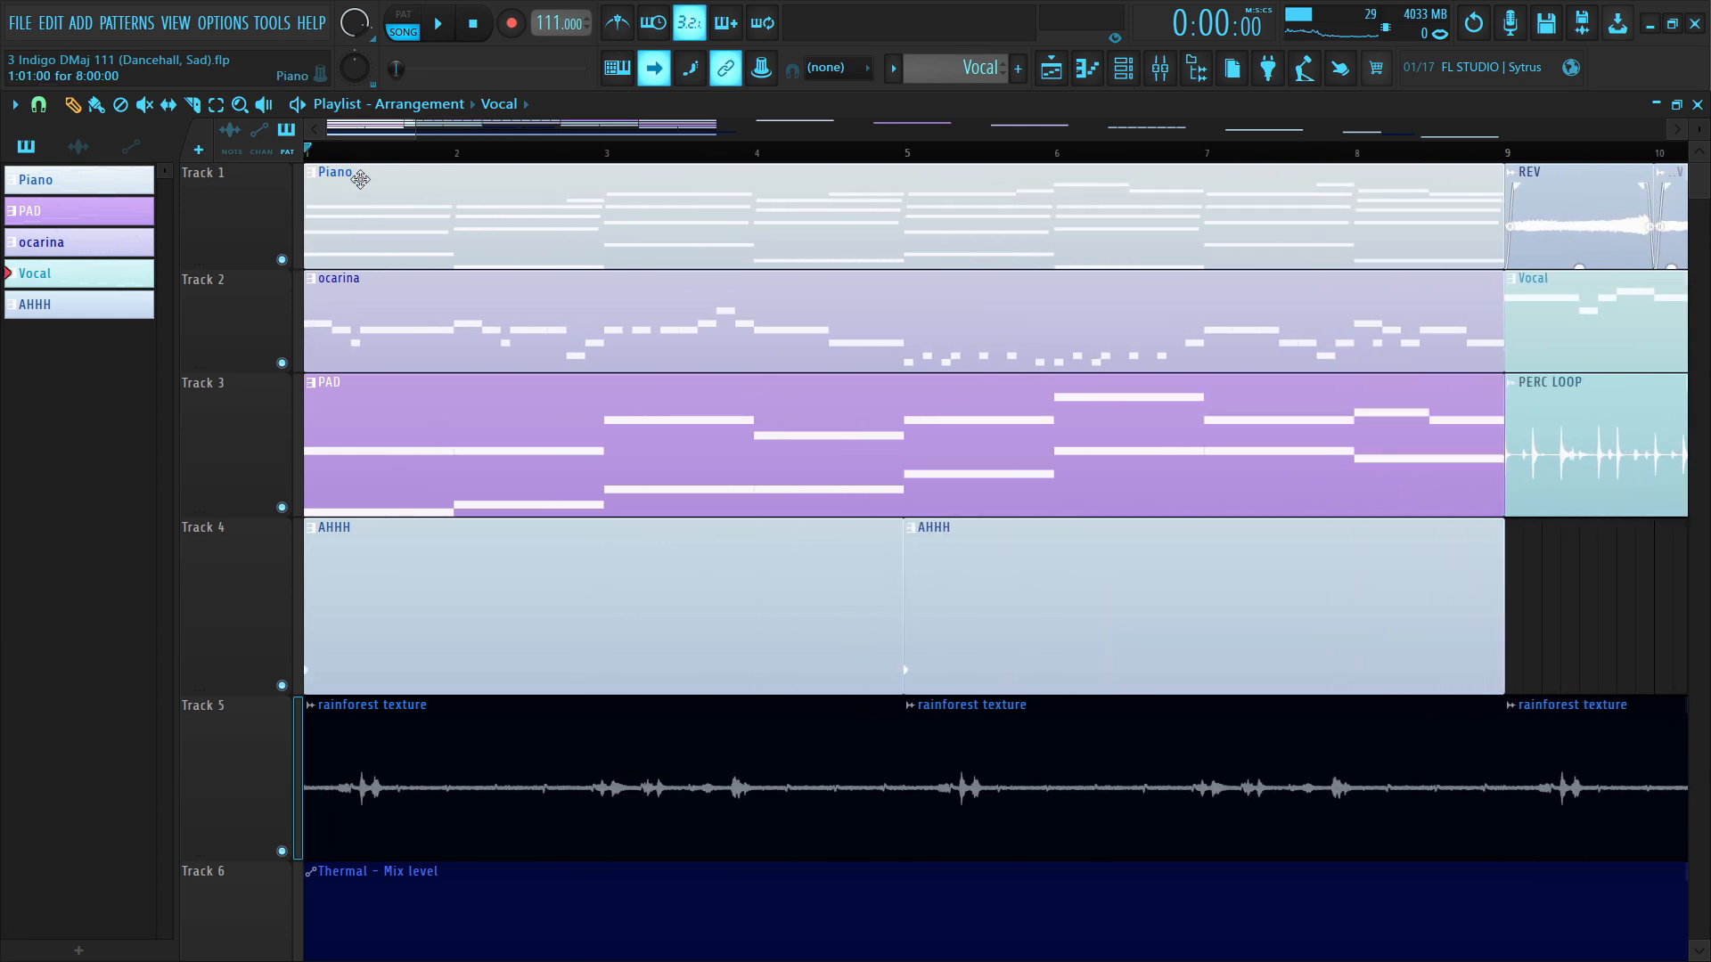
{"action": "scroll", "coordinate": [360, 179], "scroll_direction": "down", "scroll_amount": 4}
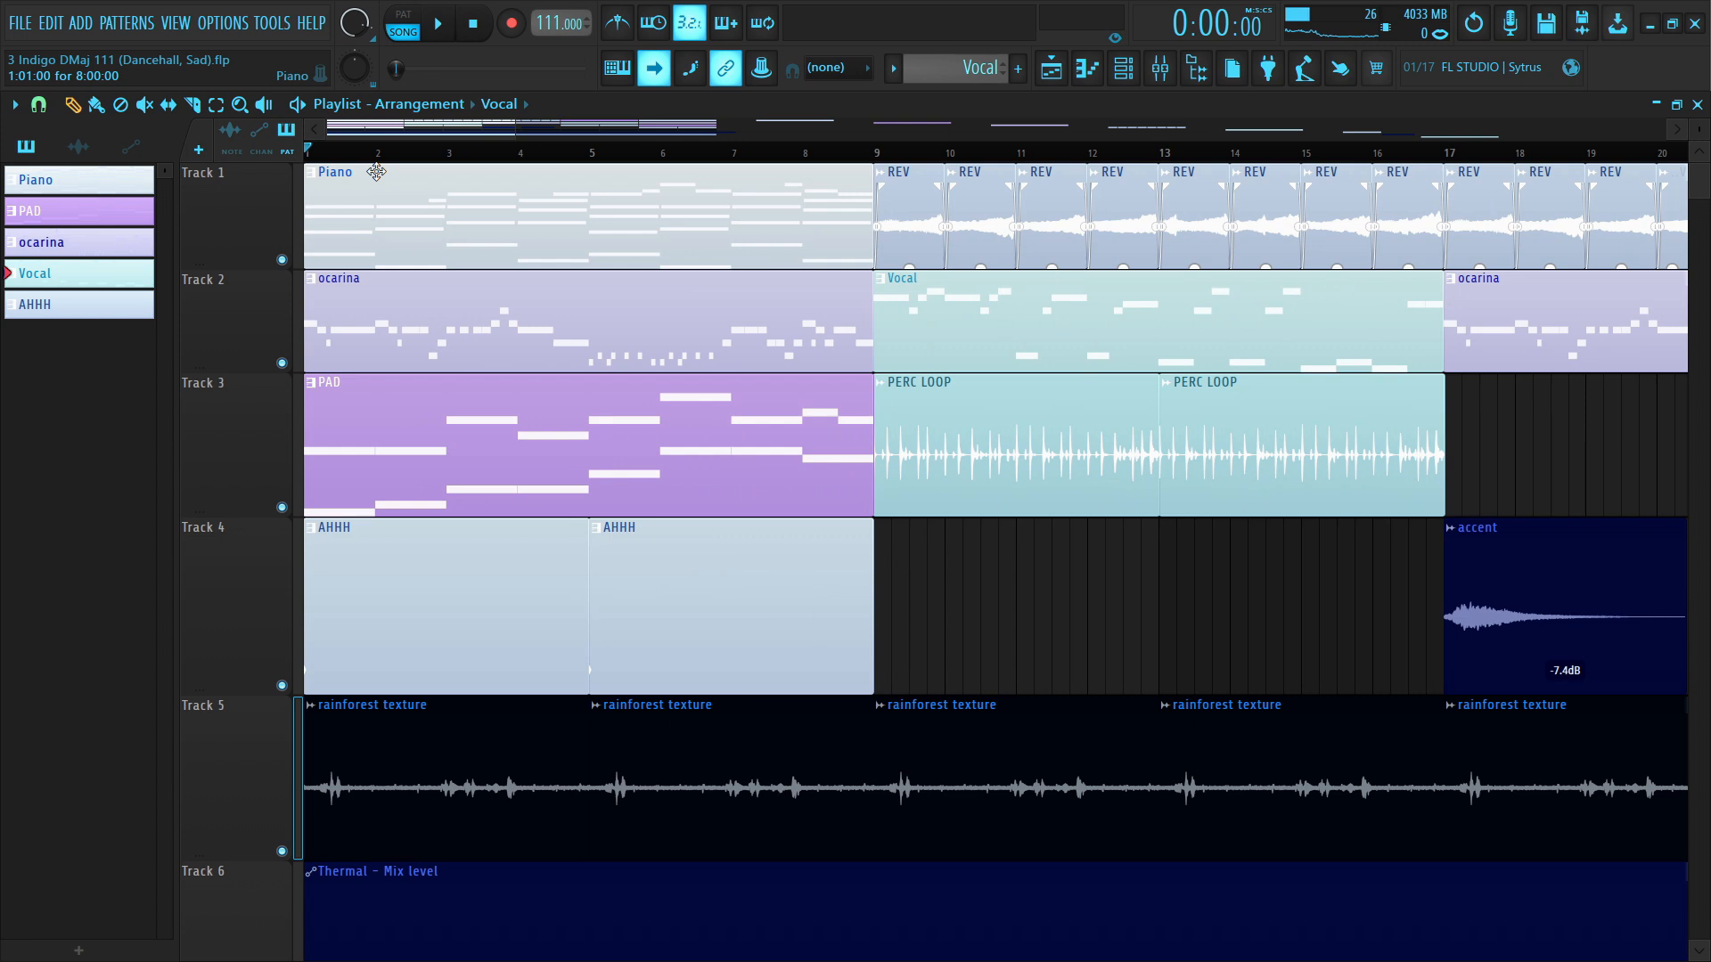
{"action": "scroll", "coordinate": [376, 172], "scroll_direction": "up", "scroll_amount": 2}
{"action": "scroll", "coordinate": [359, 168], "scroll_direction": "up", "scroll_amount": 2}
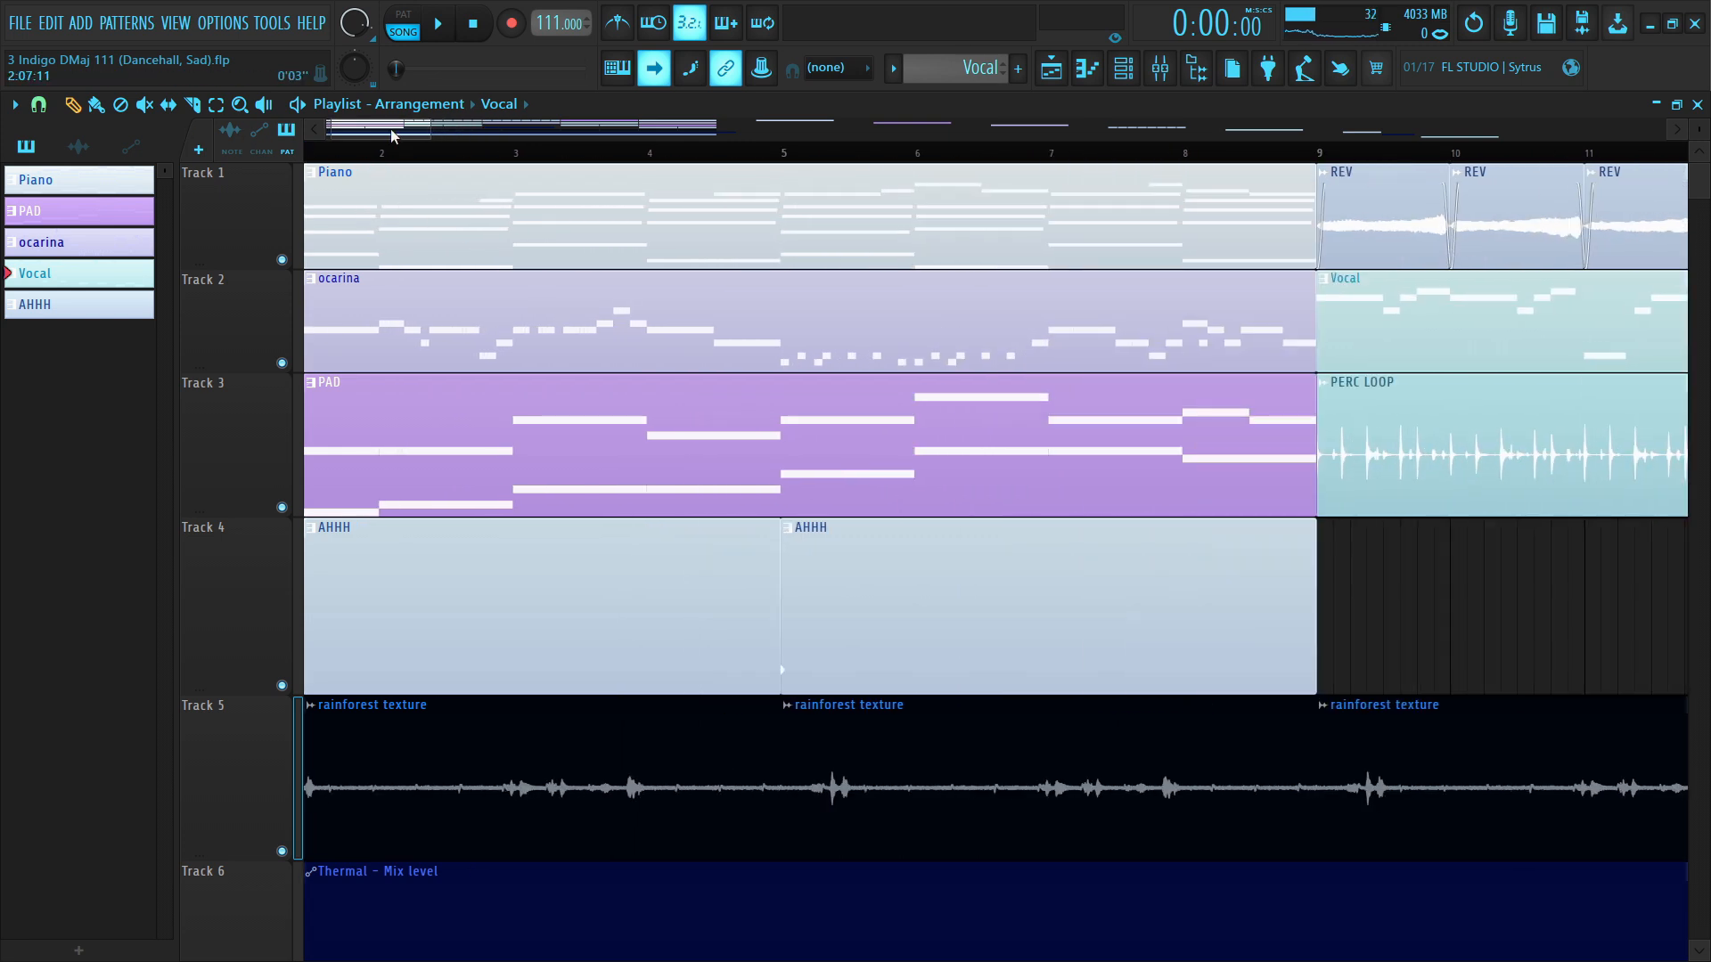
{"action": "scroll", "coordinate": [359, 185], "scroll_direction": "down", "scroll_amount": 4}
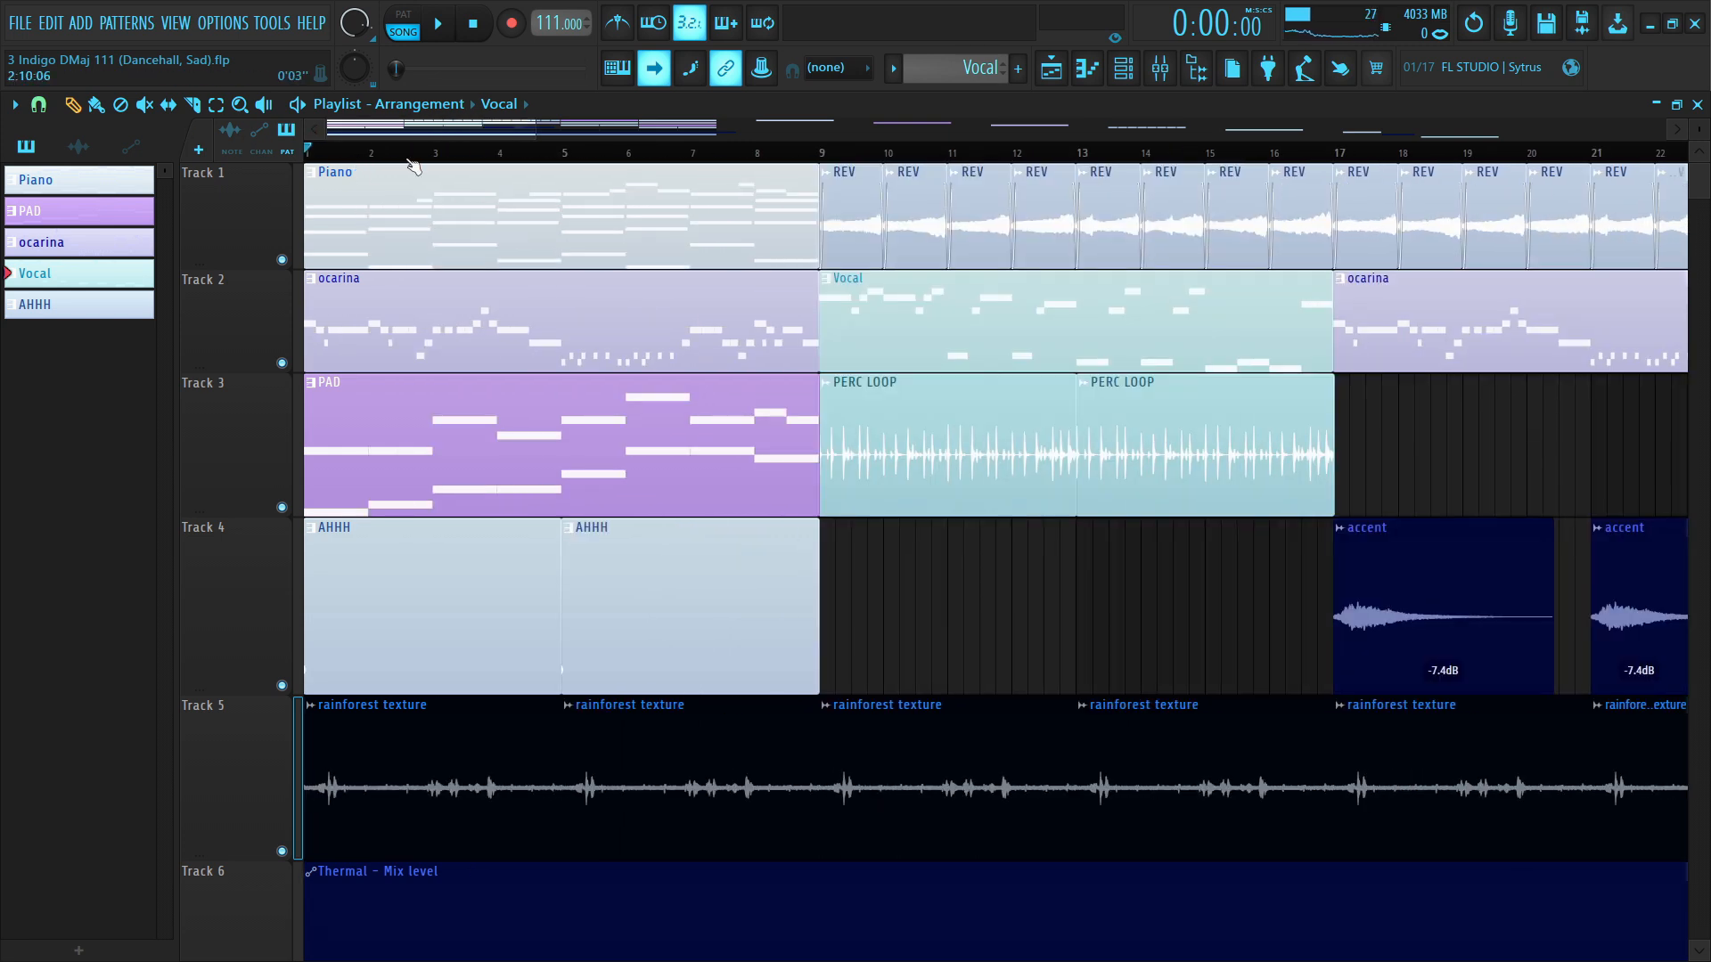